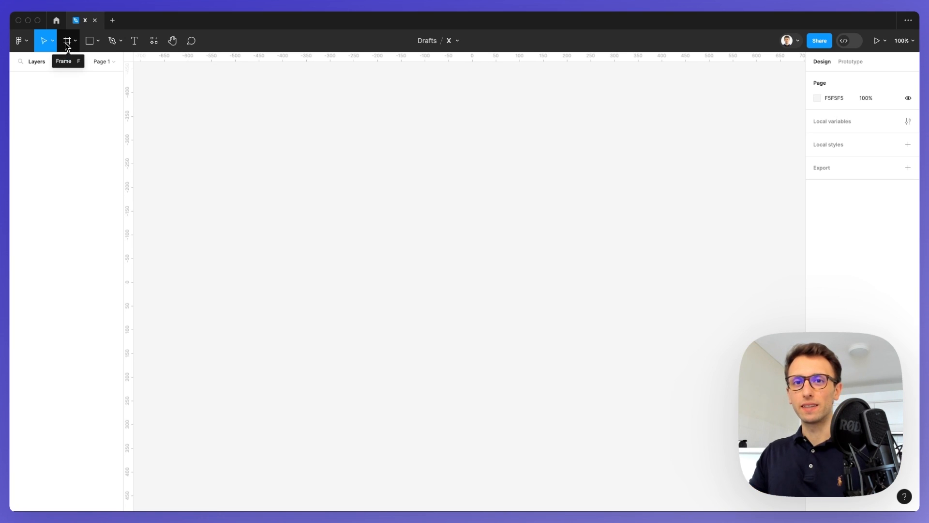
# Add a 1440×1024 frame named Desktop - 1 from the Desktop frame presets
pyautogui.click(68, 44)
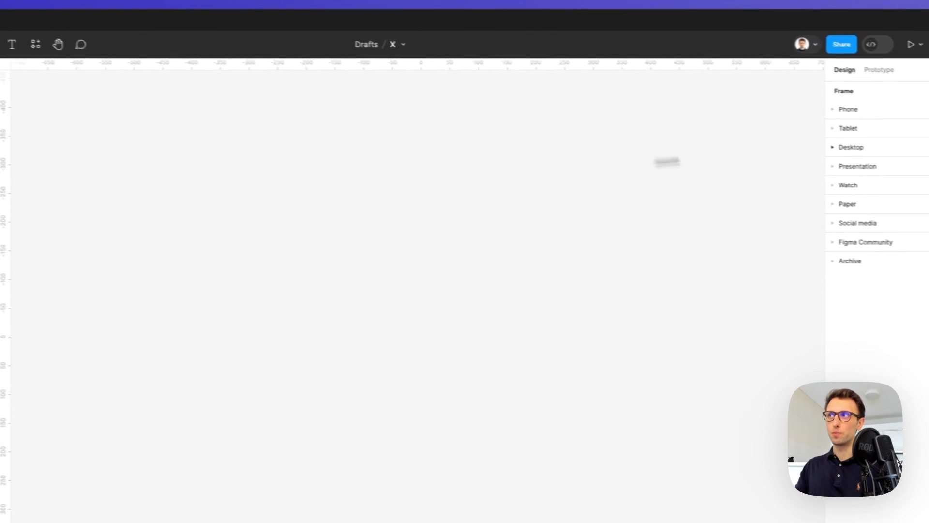
pyautogui.click(852, 146)
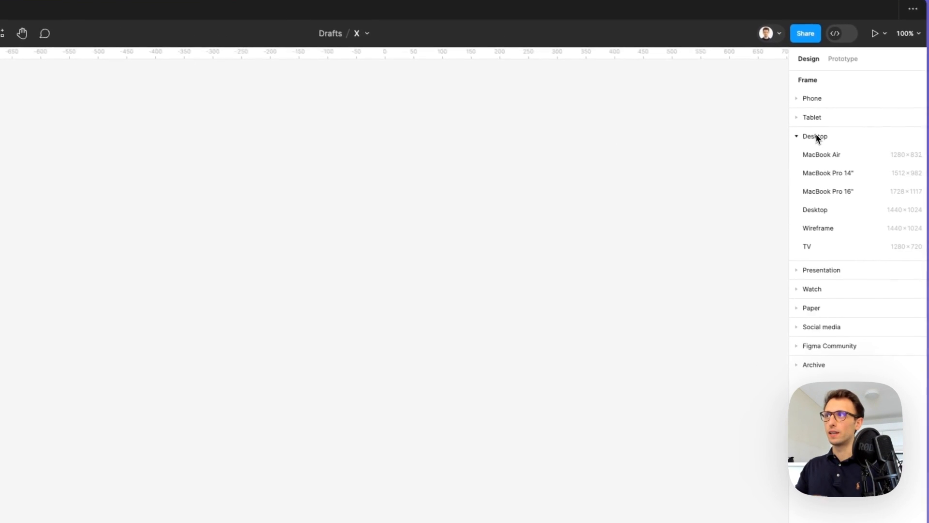
pyautogui.click(839, 213)
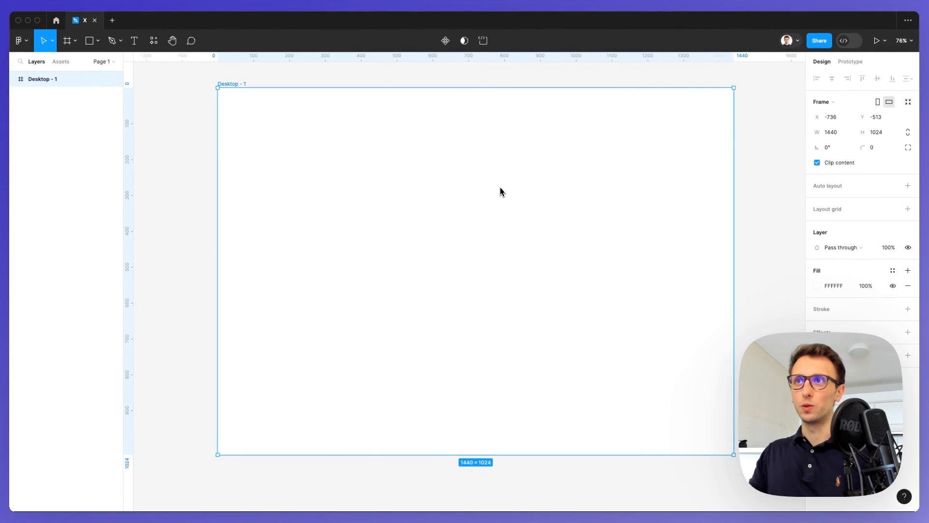
pyautogui.scroll(-2, 498, 187)
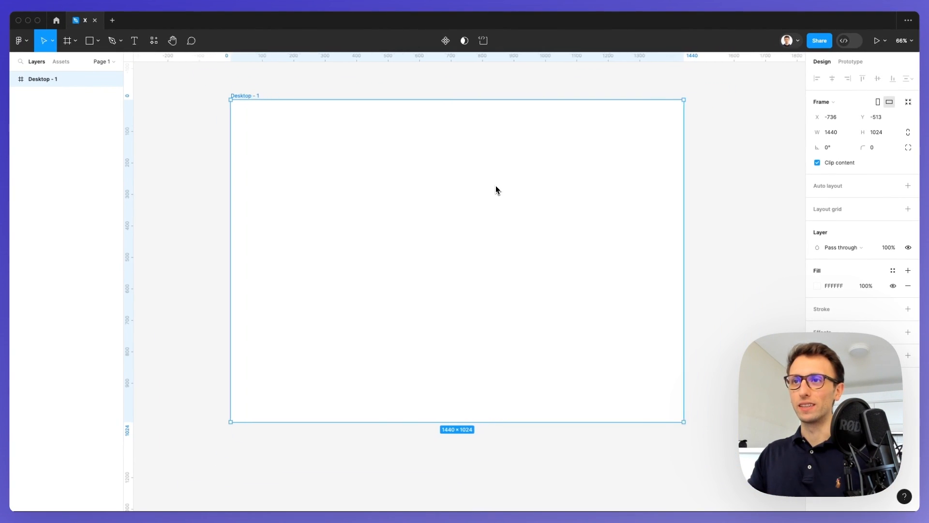
pyautogui.hscroll(2, 497, 190)
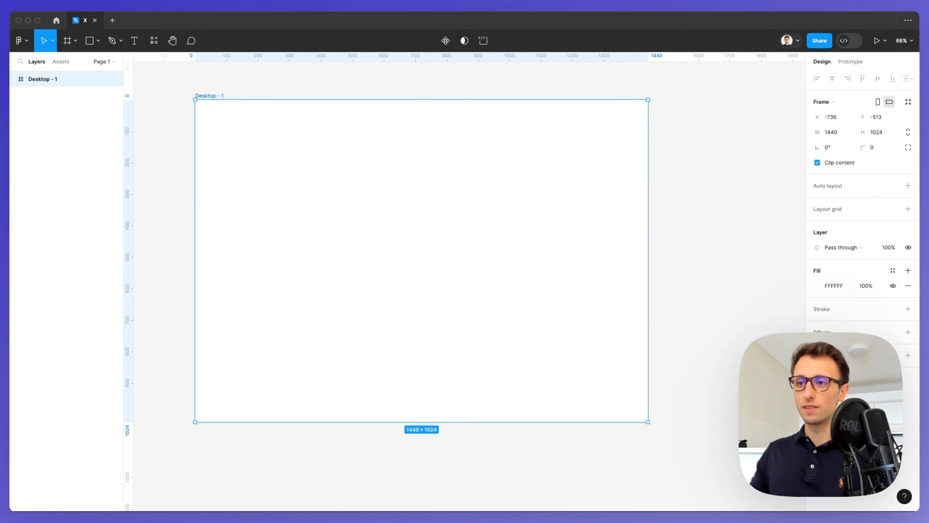
# Add a 12-column layout grid to Desktop - 1 with 120 side margins and 20 gutters
pyautogui.click(819, 211)
pyautogui.click(824, 211)
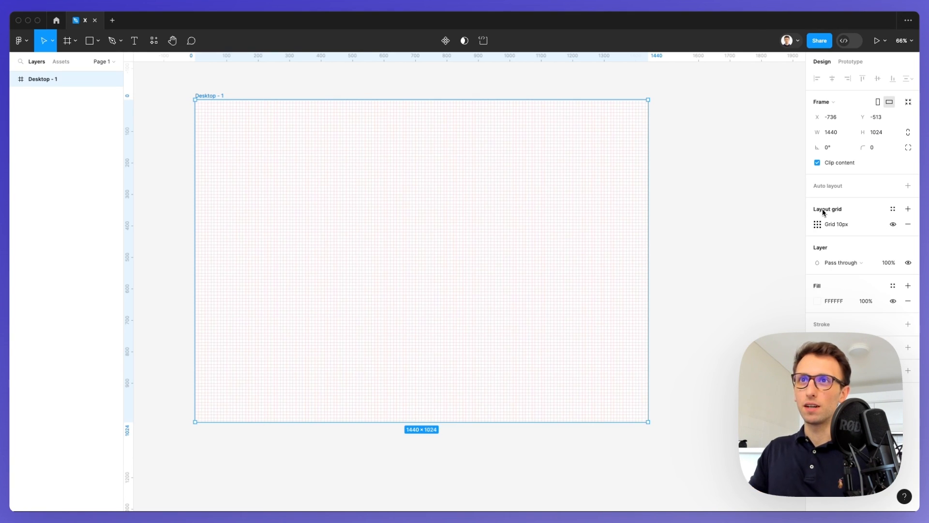
pyautogui.click(817, 224)
pyautogui.click(707, 225)
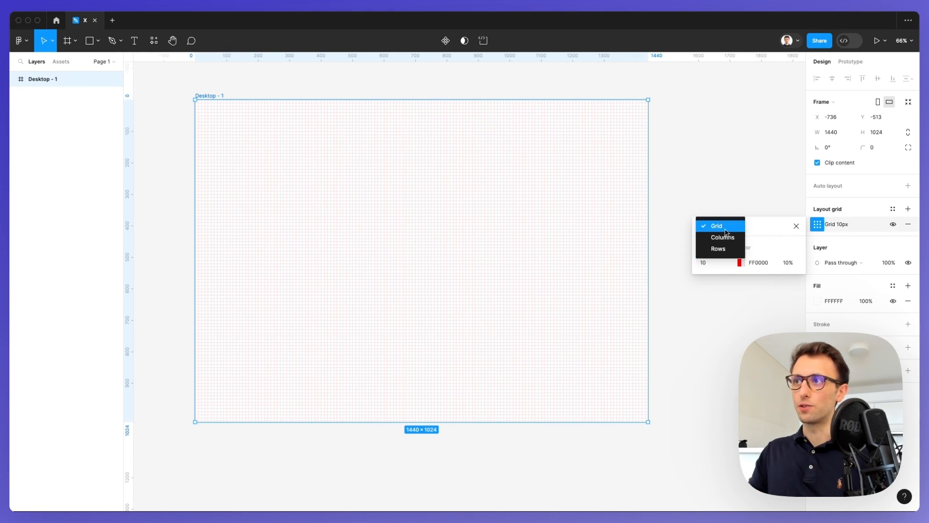
pyautogui.click(723, 240)
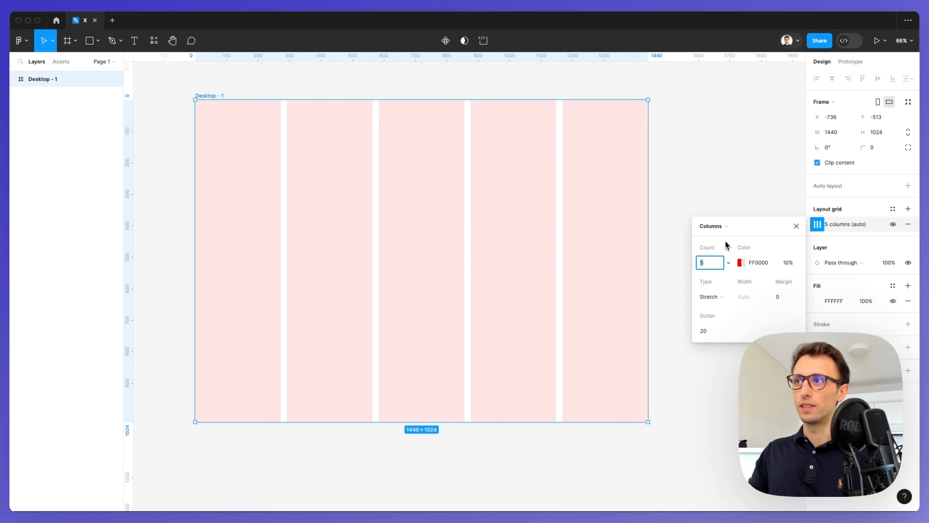
pyautogui.write('12')
pyautogui.press('Return')
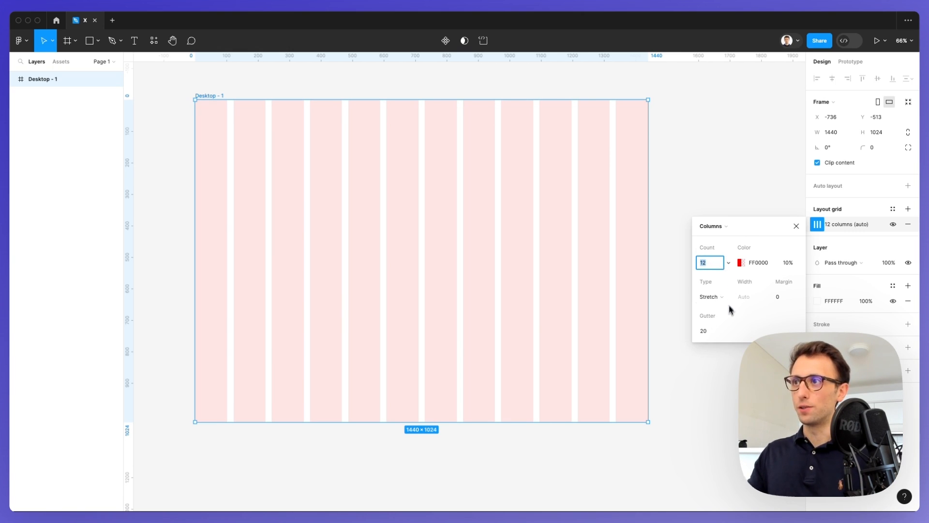
pyautogui.click(713, 330)
pyautogui.click(786, 295)
pyautogui.write('20')
pyautogui.press('Return')
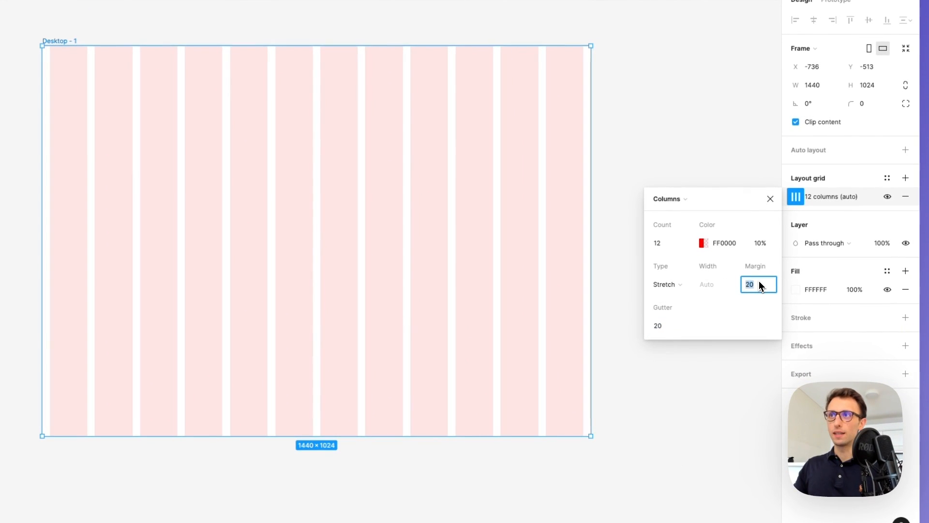
pyautogui.hotkey('shift', 'Up')
pyautogui.hotkey('shift', 'Up')
pyautogui.hotkey('shift', 'Up')
pyautogui.hotkey('shift', 'Up')
pyautogui.hotkey('shift', 'Up')
pyautogui.hotkey('shift', 'Up')
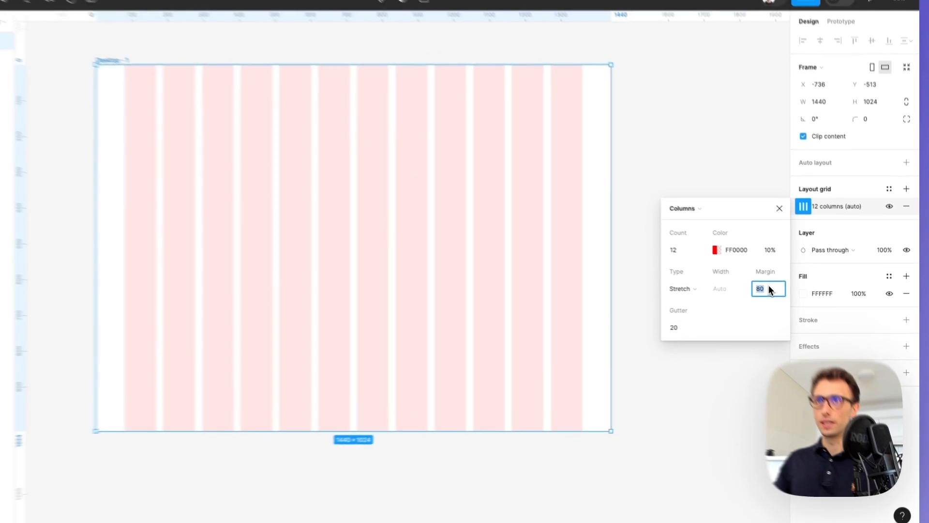
pyautogui.hotkey('shift', 'Up')
pyautogui.hotkey('shift', 'Up')
pyautogui.hotkey('shift', 'Up')
pyautogui.hotkey('shift', 'Up')
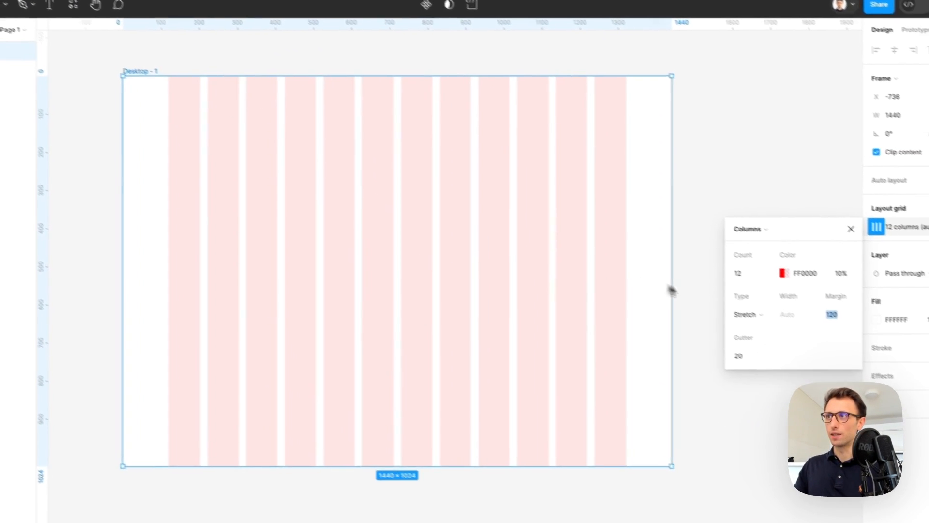
# Change the grid's column colour to a faint grey-blue, D2D4E7 at 10%
pyautogui.click(784, 274)
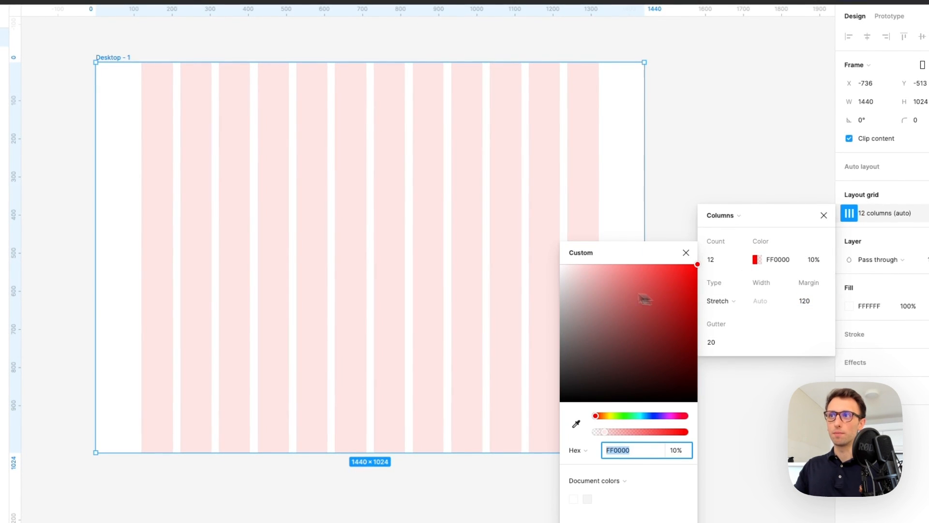
pyautogui.click(573, 268)
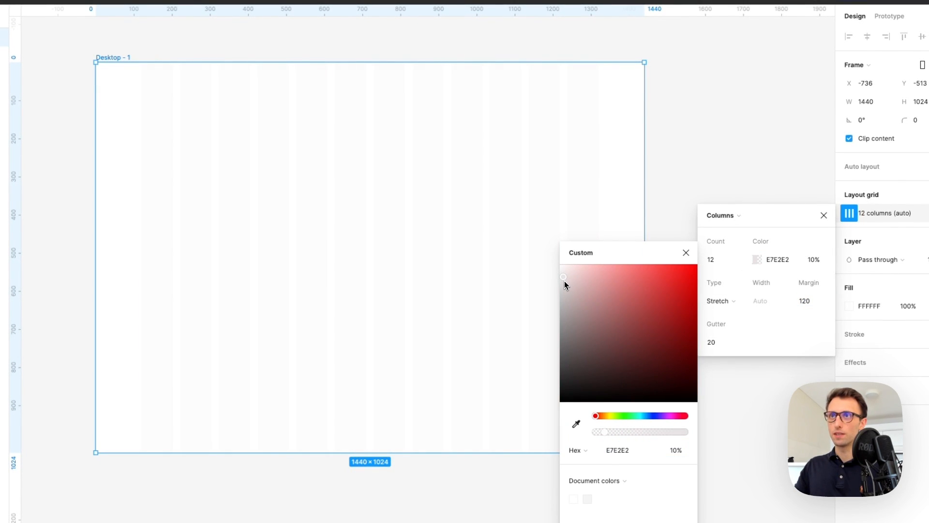
pyautogui.moveTo(559, 282)
pyautogui.mouseDown()
pyautogui.moveTo(653, 385)
pyautogui.moveTo(597, 334)
pyautogui.moveTo(564, 266)
pyautogui.mouseUp()
pyautogui.click(653, 416)
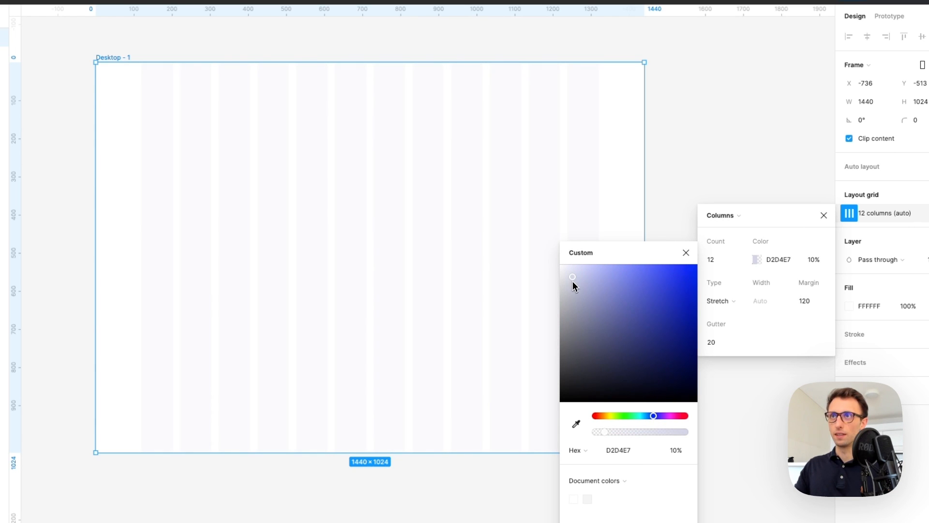
pyautogui.click(653, 135)
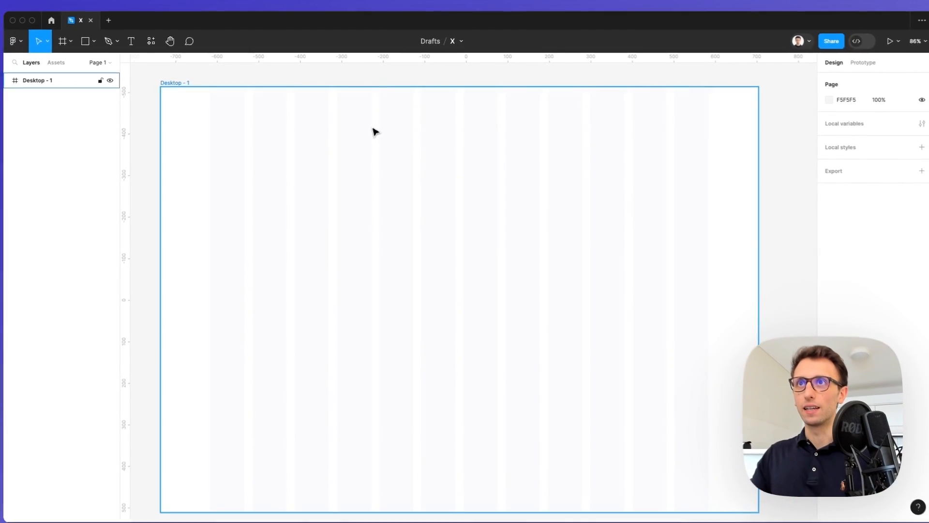
# Draw three column-width rectangles across the frame: left, a wider middle, and right
pyautogui.press('Escape')
pyautogui.press('r')
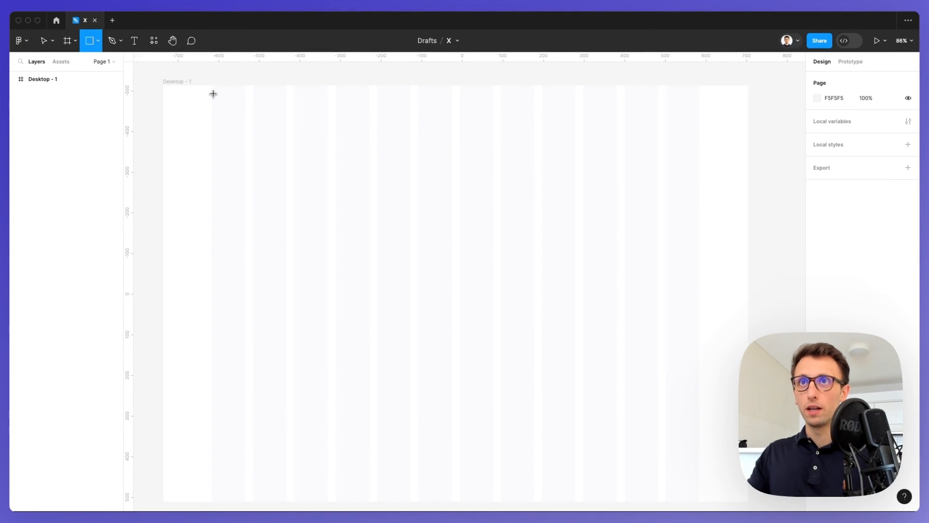
pyautogui.moveTo(212, 98); pyautogui.dragTo(320, 437)
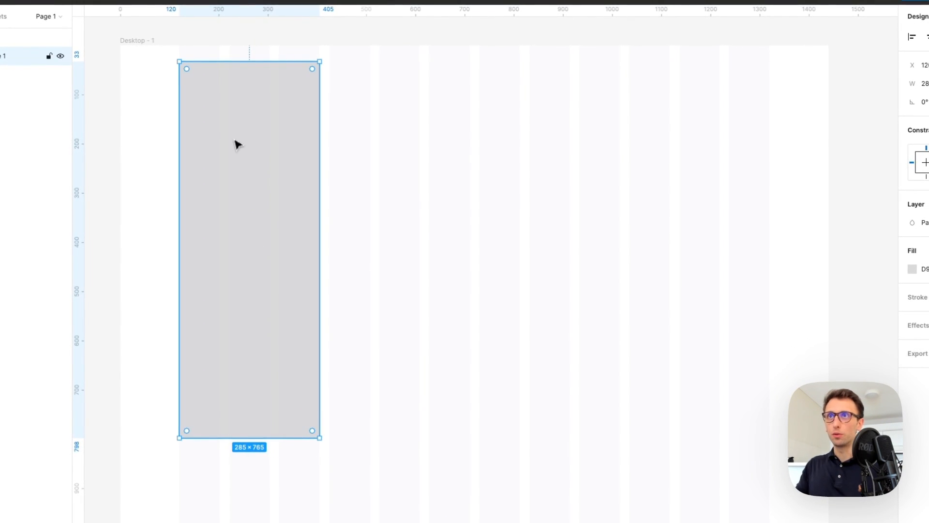
pyautogui.moveTo(232, 117); pyautogui.dragTo(387, 141)
pyautogui.moveTo(475, 175); pyautogui.dragTo(620, 171)
pyautogui.moveTo(232, 159); pyautogui.dragTo(682, 158)
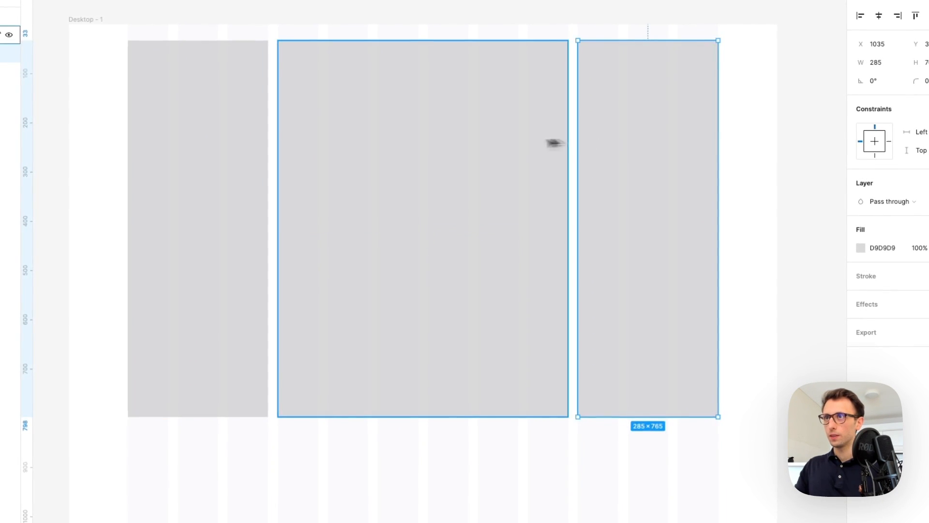
pyautogui.scroll(-3, 466, 145)
pyautogui.scroll(3, 468, 146)
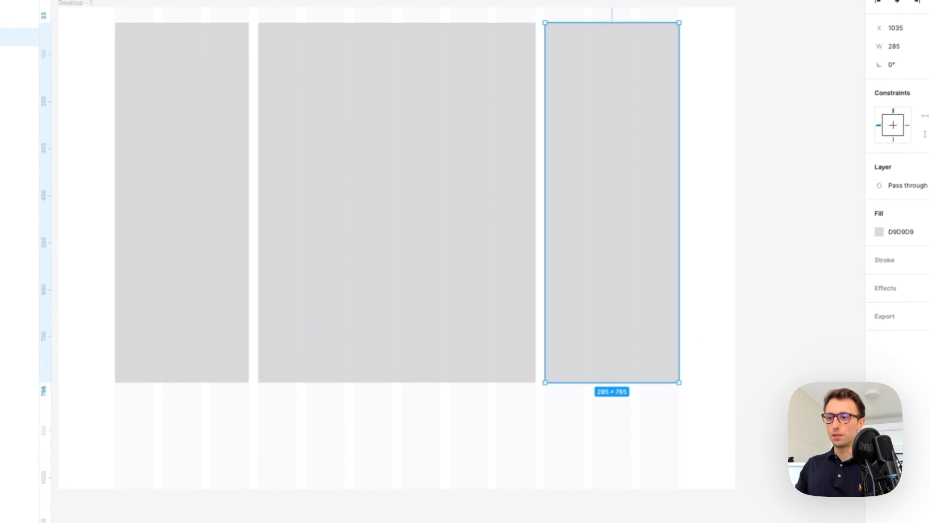
pyautogui.moveTo(629, 520); pyautogui.dragTo(666, 2)
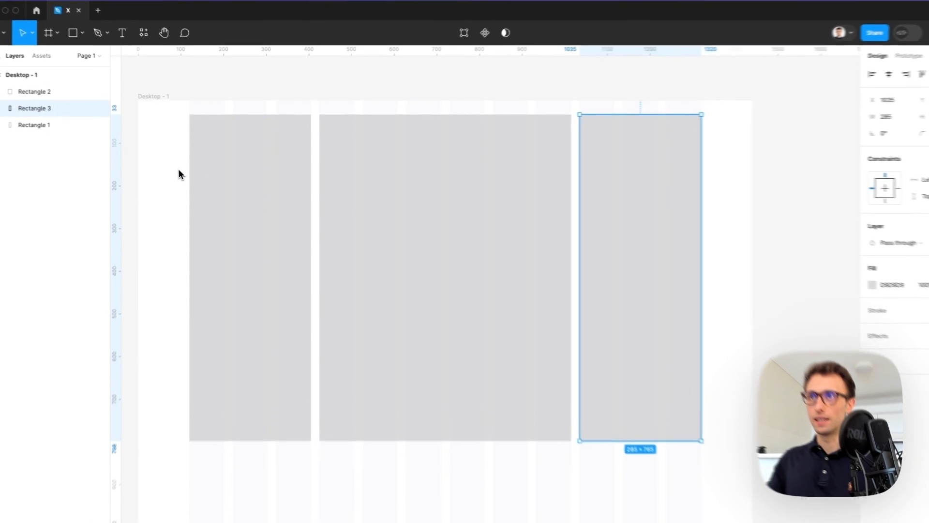
# Shrink the three rectangles to 32 px tall bars and move them above the frame
pyautogui.moveTo(189, 167); pyautogui.dragTo(667, 237)
pyautogui.moveTo(466, 435); pyautogui.dragTo(464, 91)
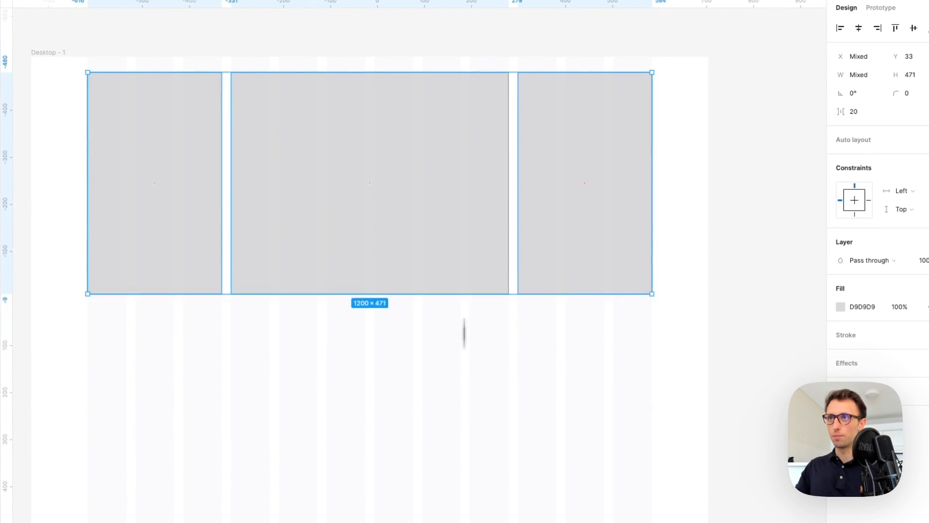
pyautogui.moveTo(440, 144); pyautogui.dragTo(437, 95)
pyautogui.click(403, 79)
# Darken the middle bar's fill to A3A3A3
pyautogui.click(378, 94)
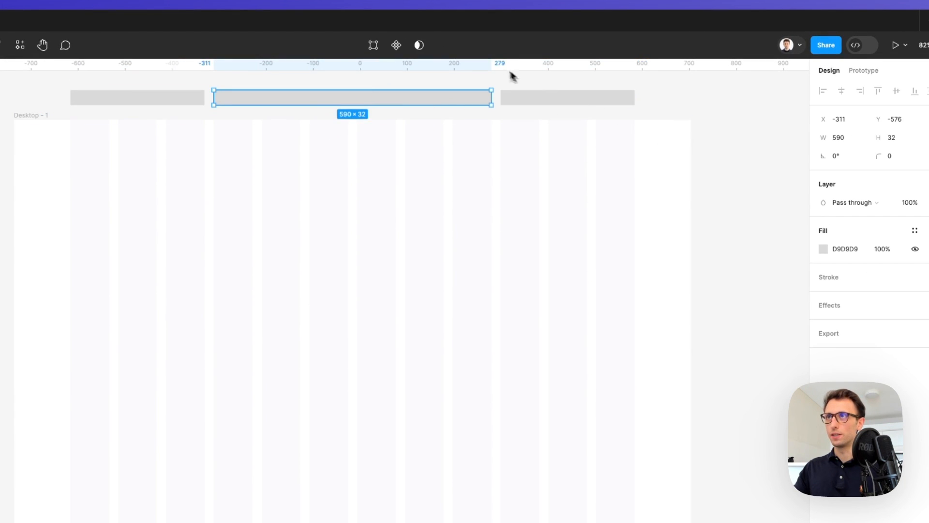
pyautogui.click(823, 248)
pyautogui.click(822, 249)
pyautogui.click(823, 249)
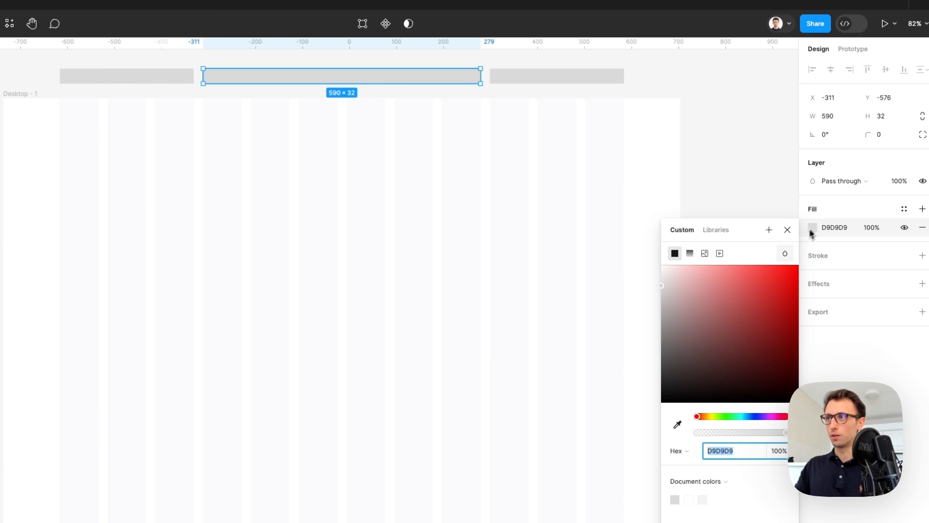
pyautogui.moveTo(677, 300)
pyautogui.mouseDown()
pyautogui.moveTo(615, 318)
pyautogui.moveTo(614, 330)
pyautogui.mouseUp()
pyautogui.click(713, 111)
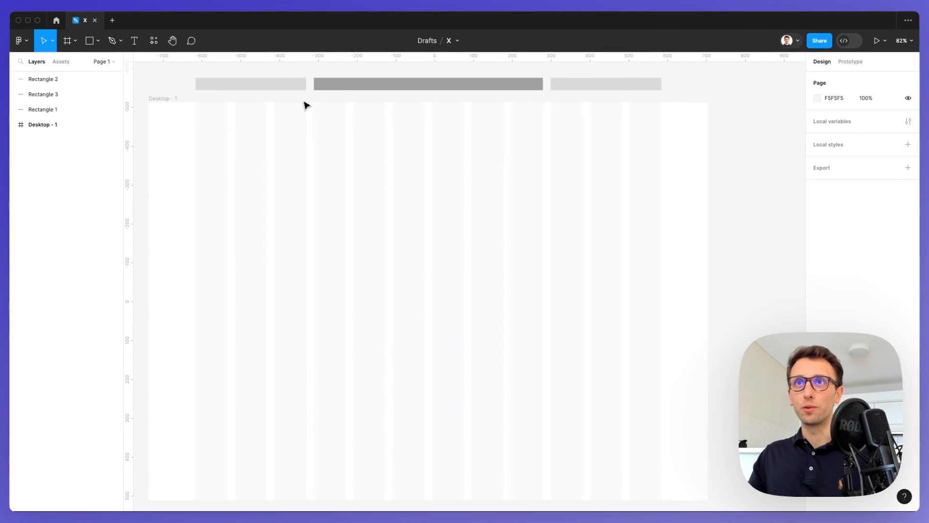
# Find and run the Vector Logos plugin from the resources panel
pyautogui.hscroll(-1, 305, 105)
pyautogui.scroll(1, 269, 109)
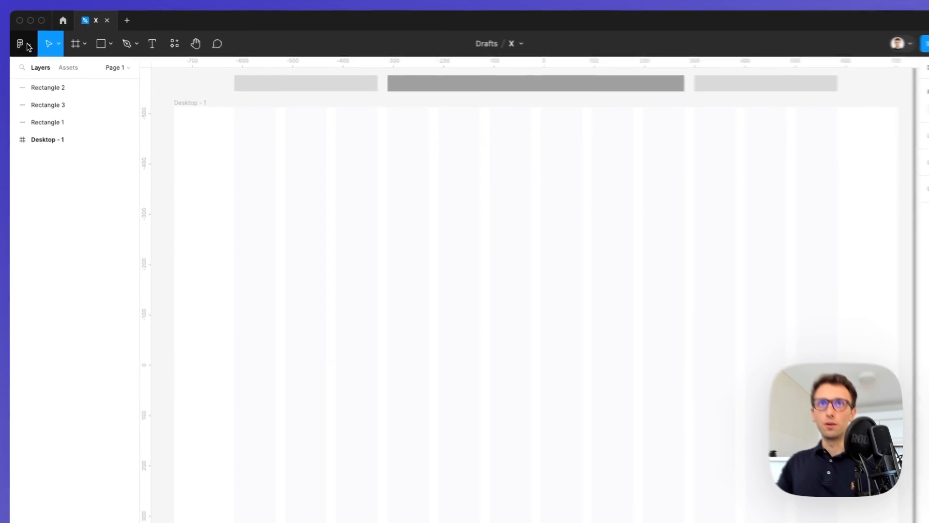
pyautogui.click(28, 46)
pyautogui.moveTo(48, 193)
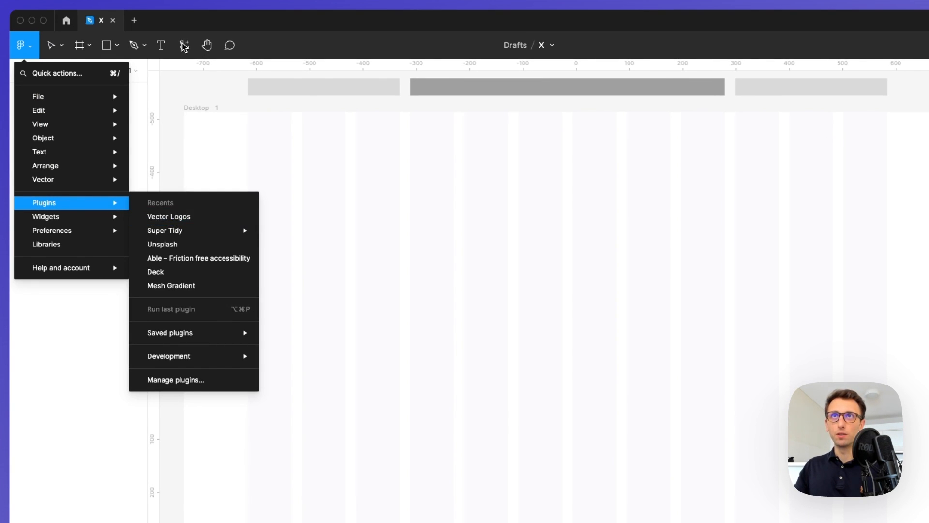
pyautogui.click(184, 46)
pyautogui.click(184, 47)
pyautogui.write('vector logos')
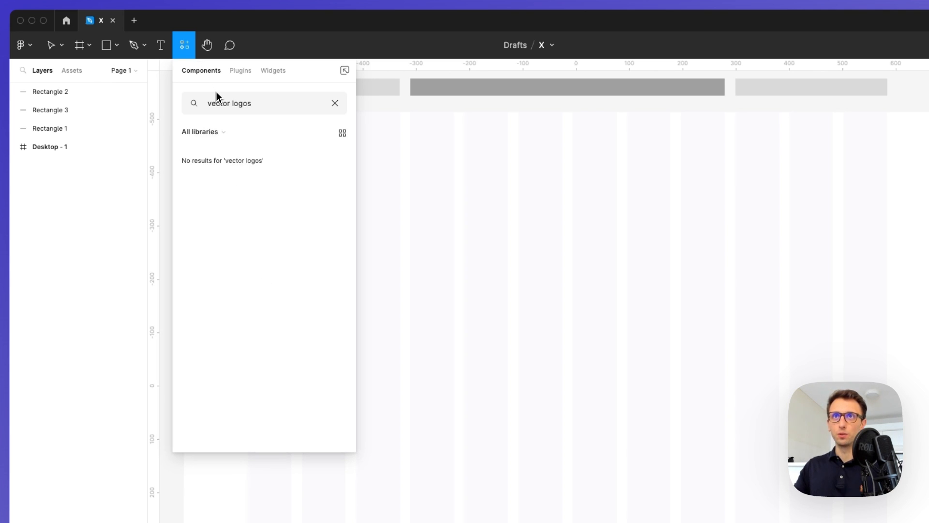
pyautogui.click(235, 73)
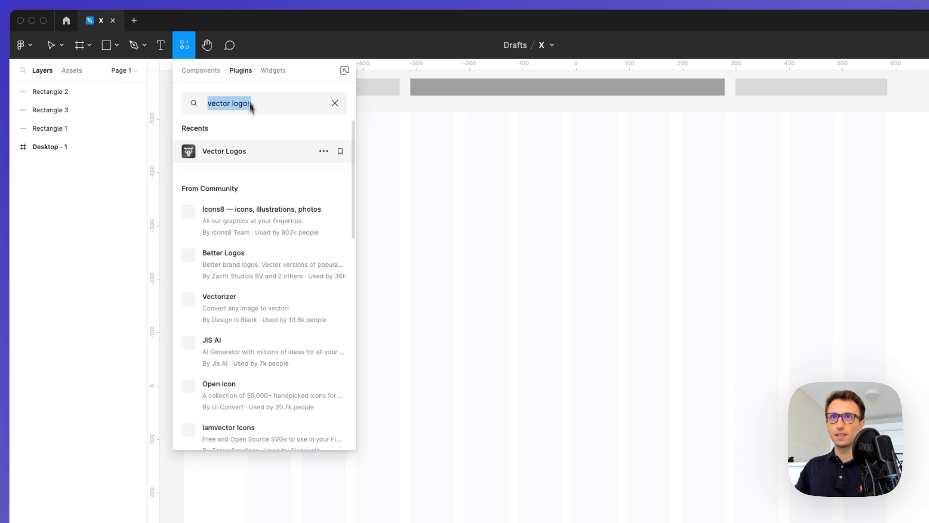
pyautogui.click(232, 152)
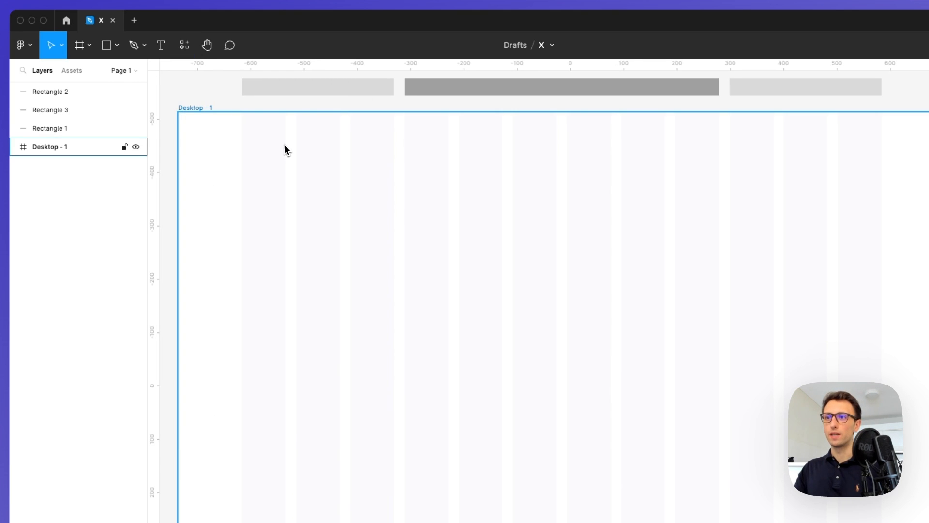
# Search the plugin for 'x' and 'twitter' logos, then close it and go to the file browser
pyautogui.click(280, 242)
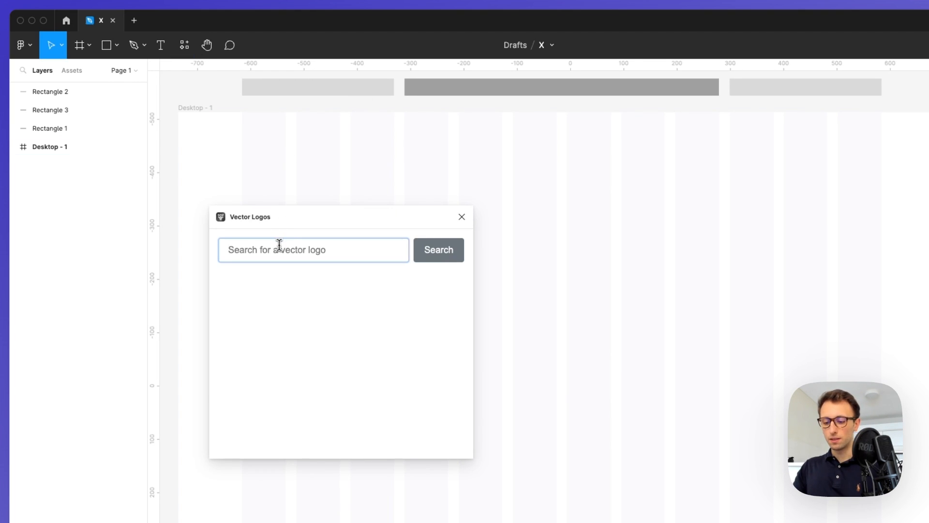
pyautogui.press('Return')
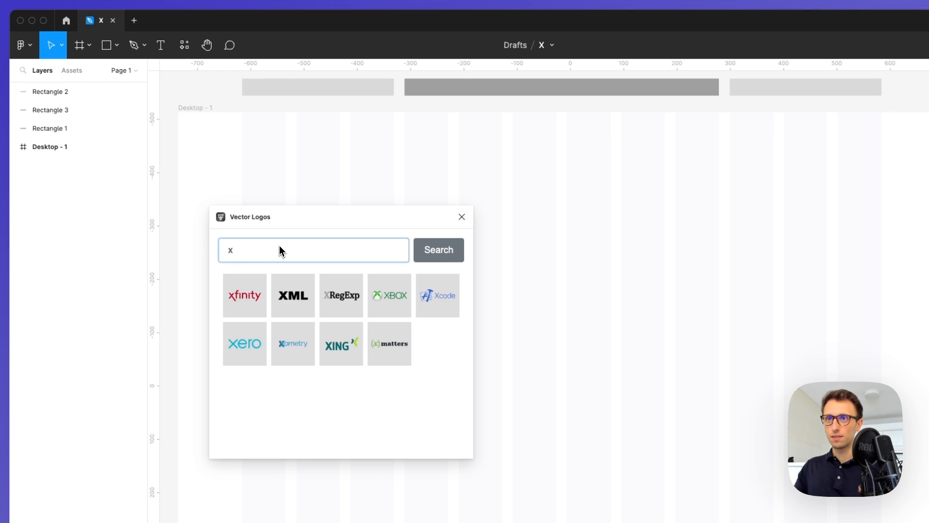
pyautogui.write('twitter')
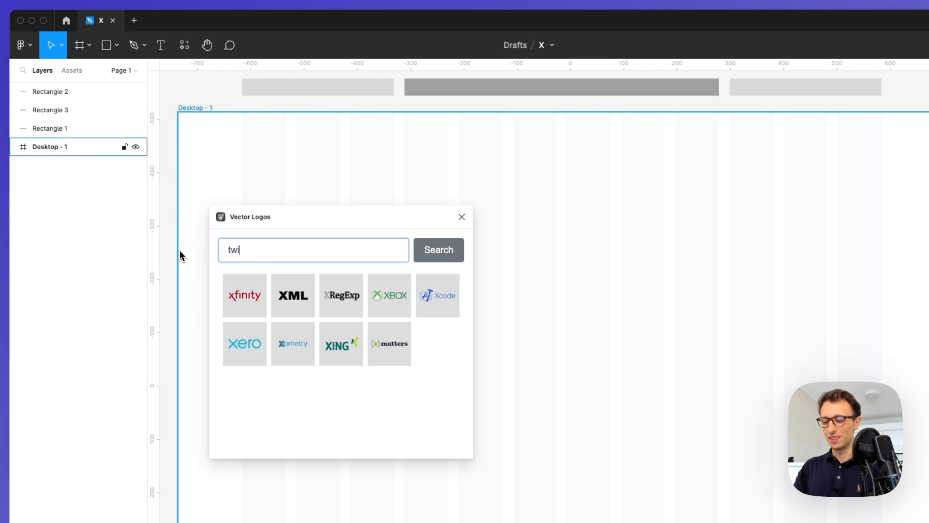
pyautogui.press('Return')
pyautogui.scroll(-10, 379, 318)
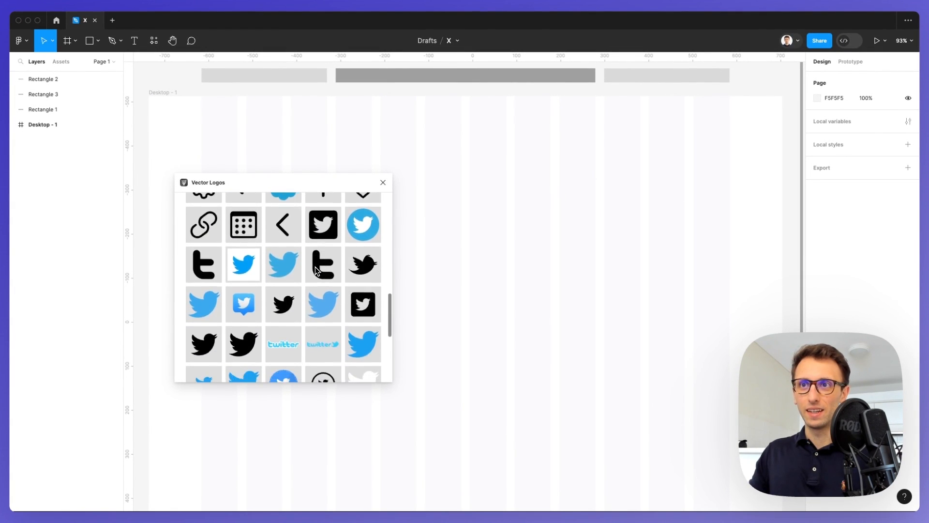
pyautogui.scroll(-4, 315, 266)
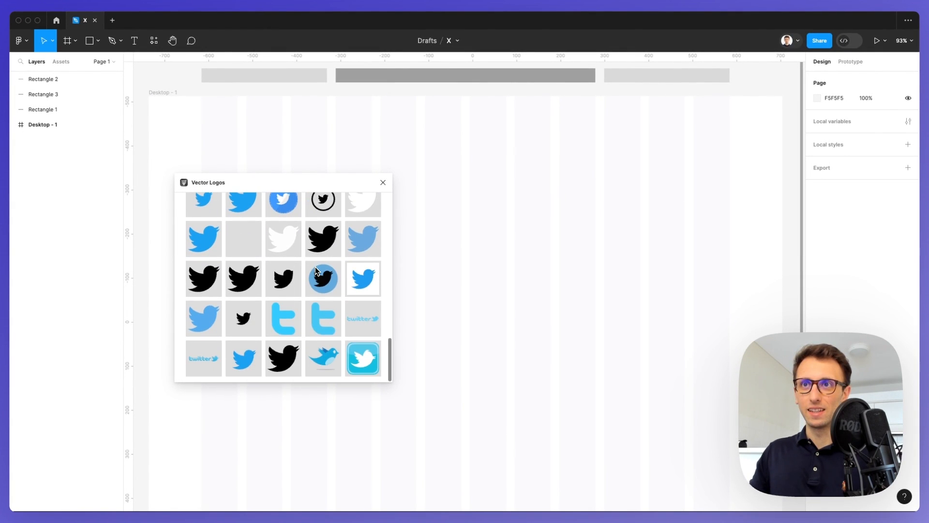
pyautogui.scroll(10, 239, 197)
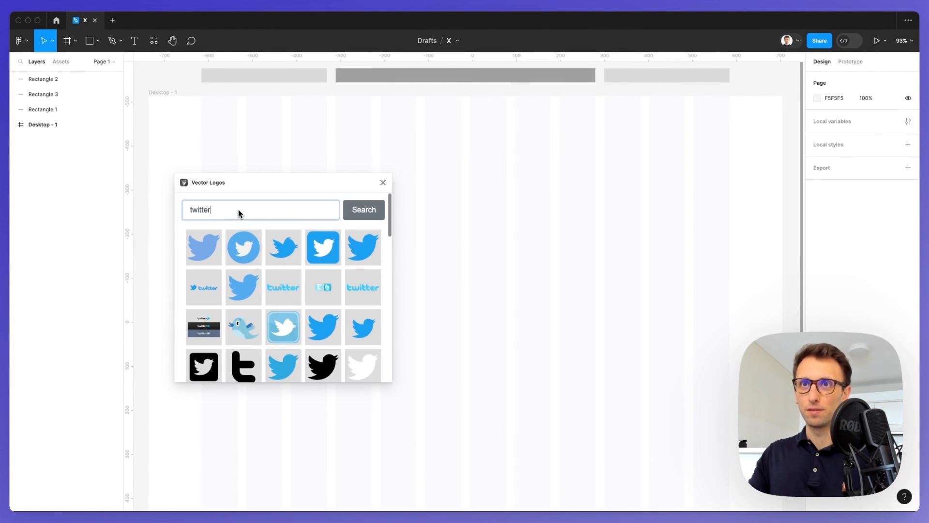
pyautogui.doubleClick(238, 212)
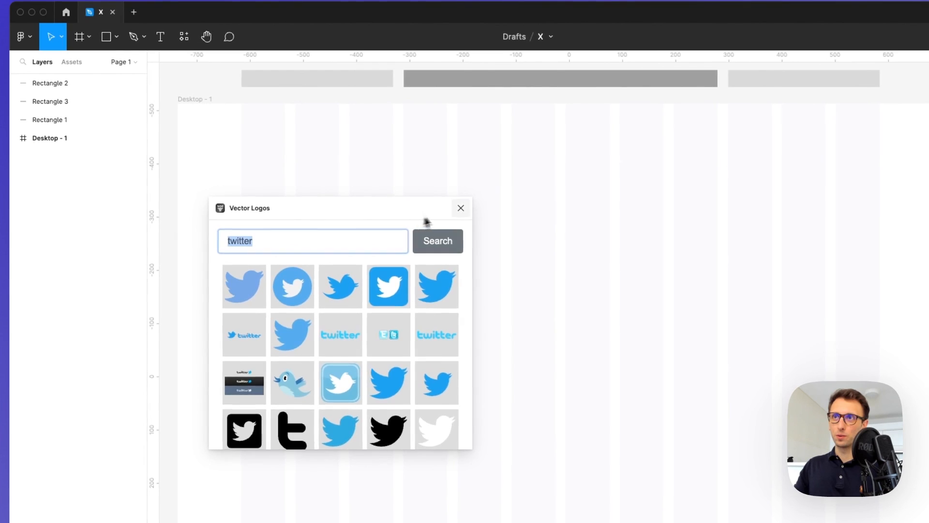
pyautogui.click(461, 207)
pyautogui.click(64, 13)
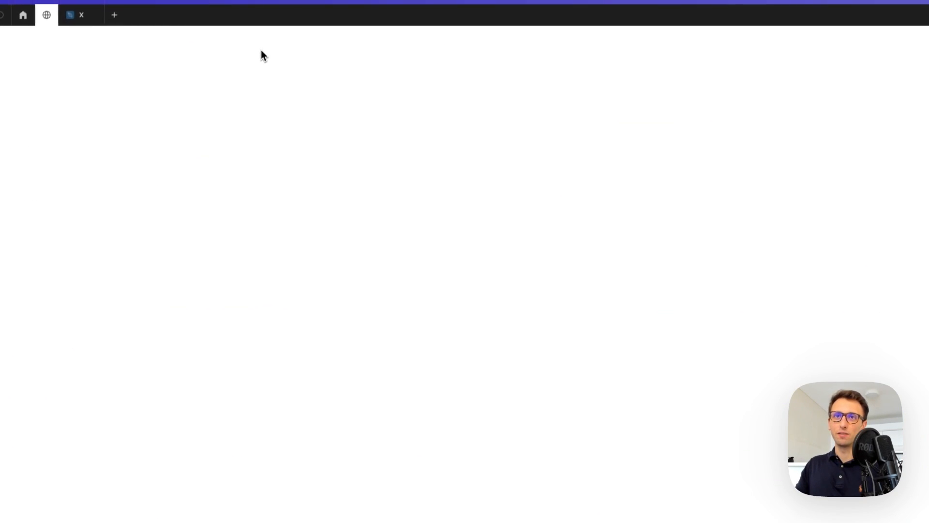
# Search Community for 'twitter' and open 'X logo, Twitter new logo, Threads logo' in Figma
pyautogui.click(494, 180)
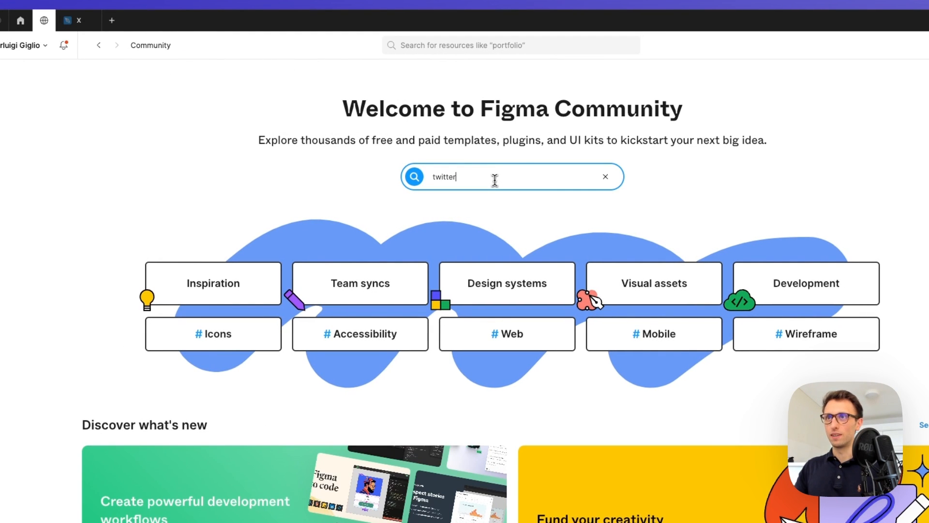
pyautogui.write('twitter')
pyautogui.press('Return')
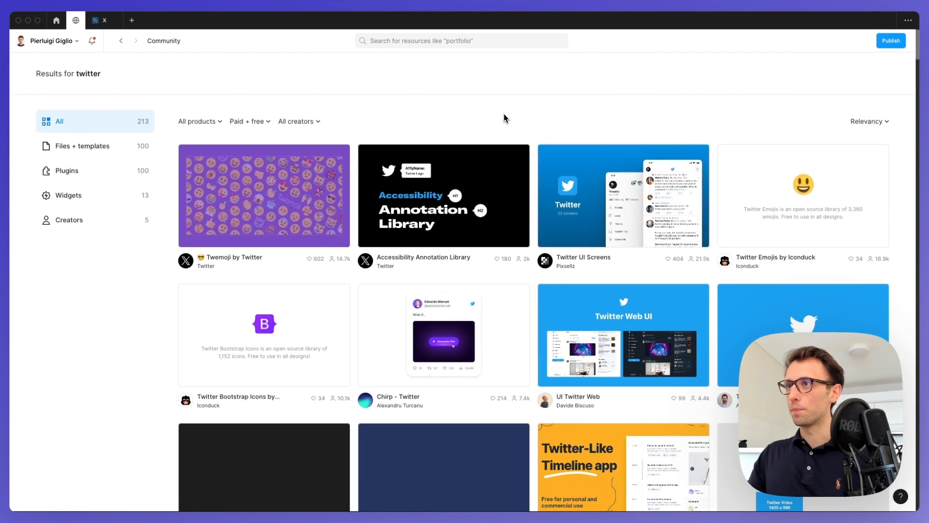
pyautogui.scroll(-8, 513, 131)
pyautogui.scroll(-10, 521, 141)
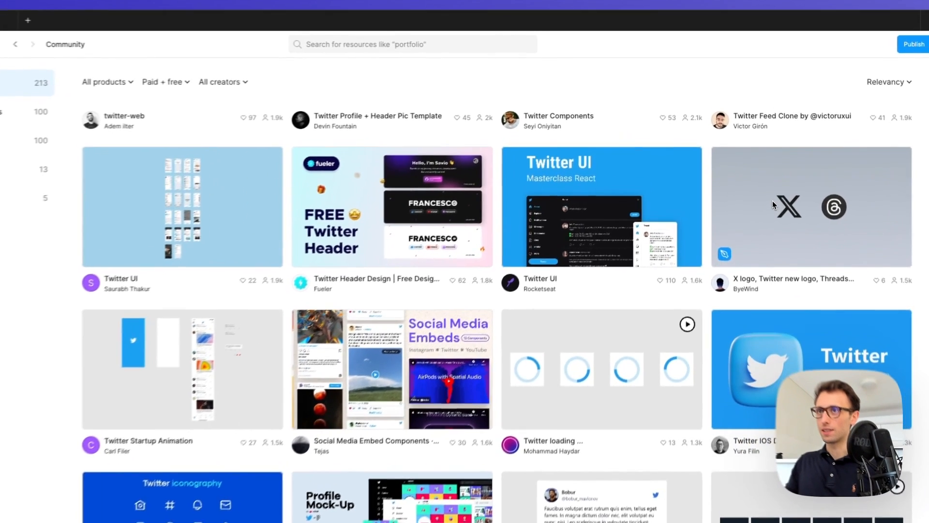
pyautogui.click(772, 180)
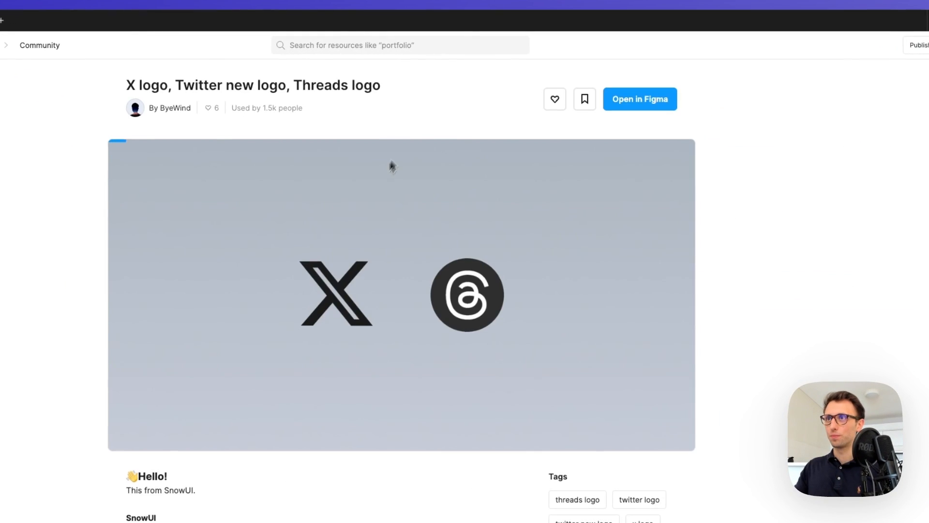
pyautogui.click(626, 105)
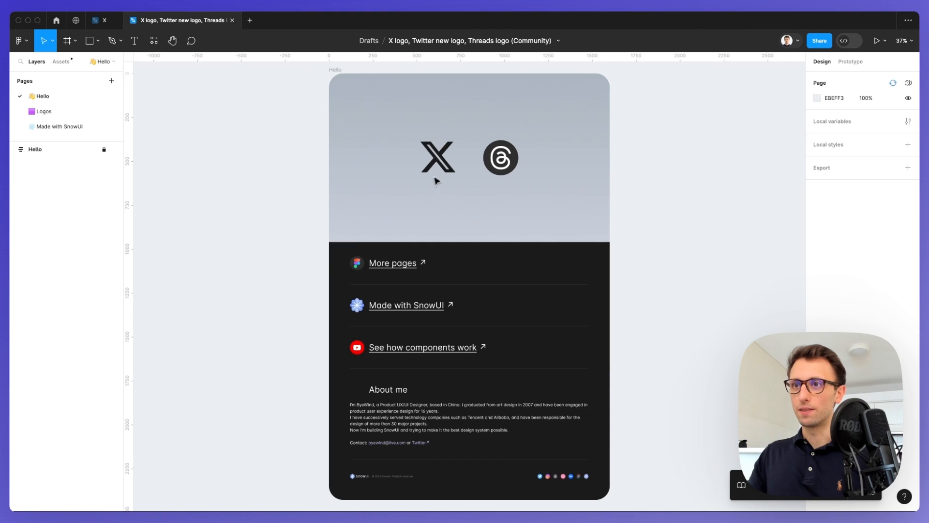
# Unlock the Hello frame and paste its X logo into Desktop - 1 at the 120 margin
pyautogui.scroll(2, 468, 147)
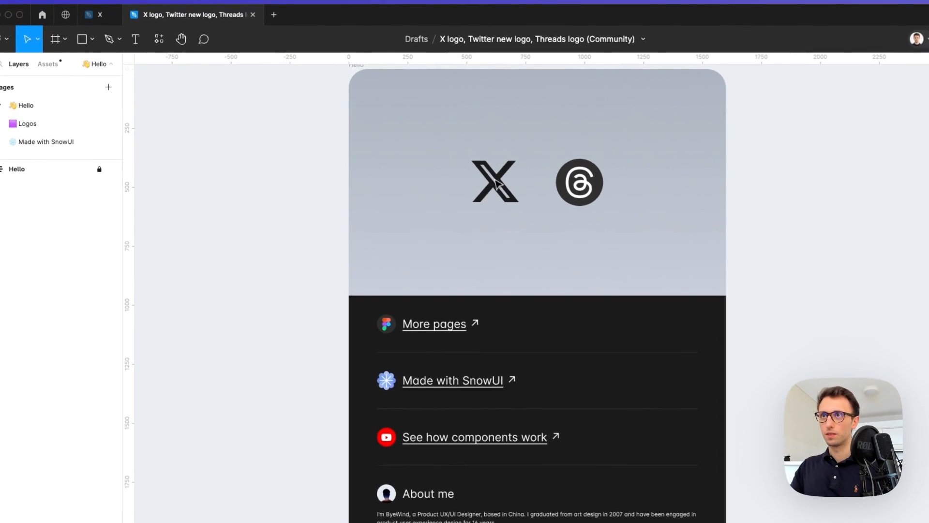
pyautogui.rightClick(501, 182)
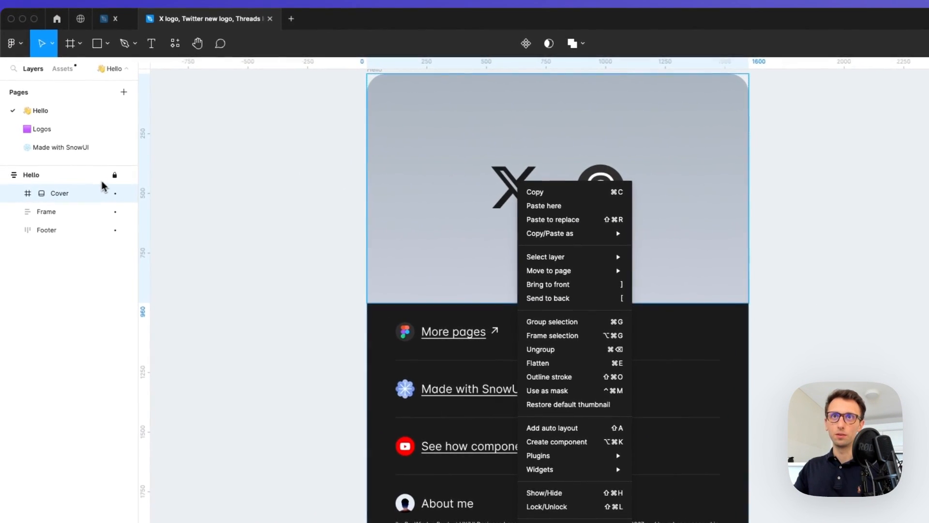
pyautogui.click(98, 171)
pyautogui.click(115, 177)
pyautogui.keyDown('super'); pyautogui.click(524, 198); pyautogui.keyUp('super')
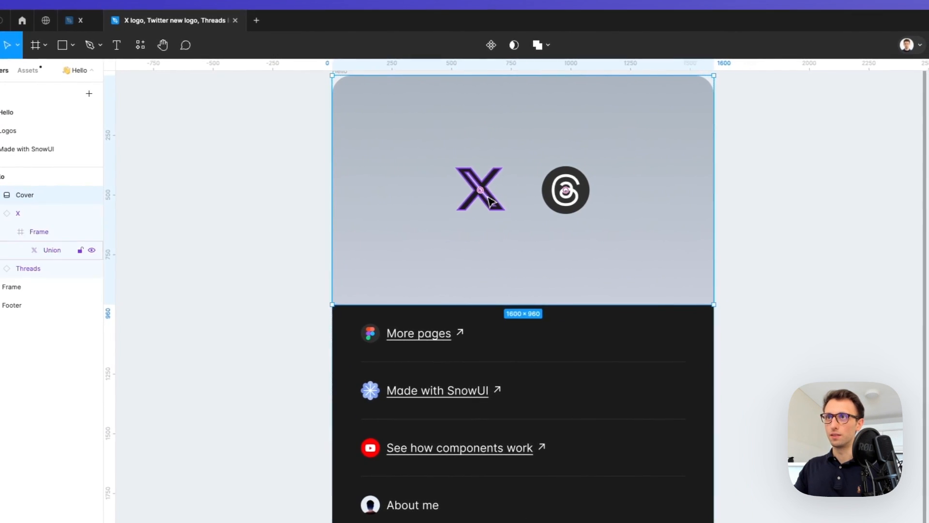
pyautogui.click(75, 20)
pyautogui.click(307, 112)
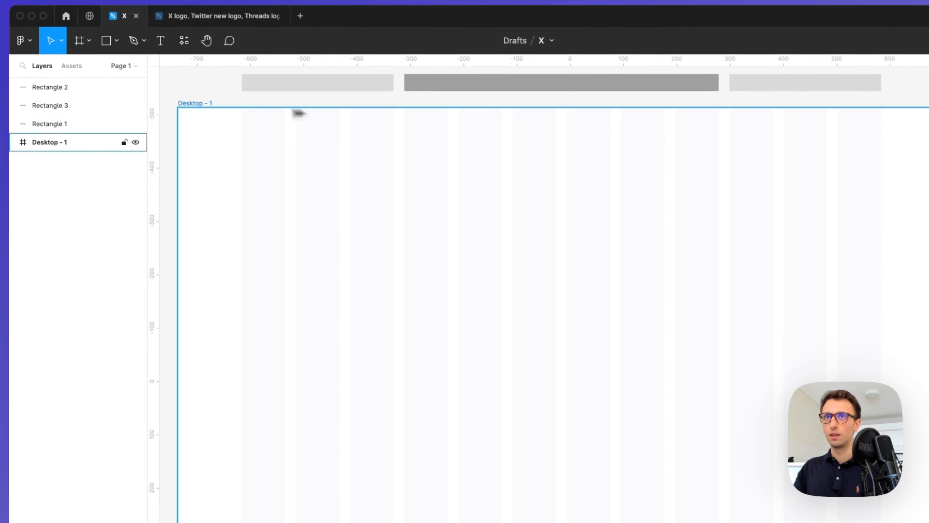
pyautogui.press('super+v')
pyautogui.moveTo(243, 152); pyautogui.dragTo(306, 180)
pyautogui.click(90, 15)
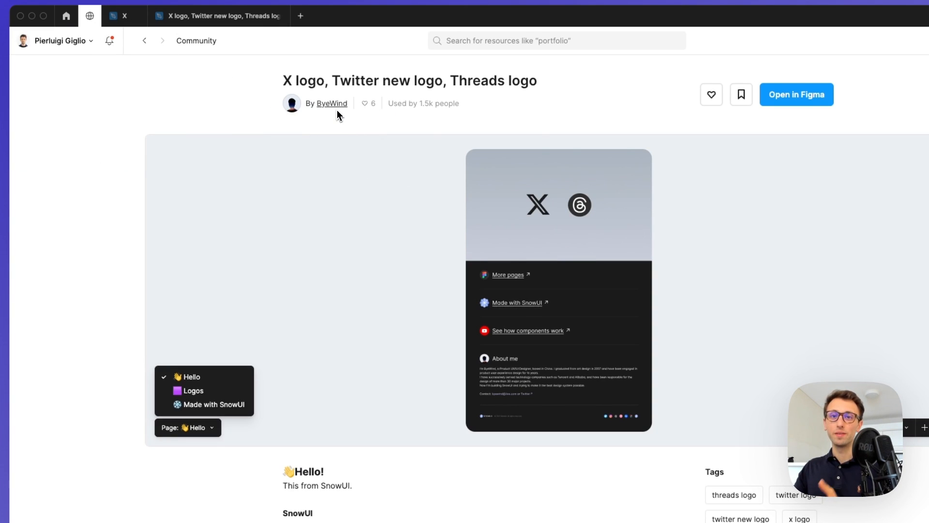
# Close the community logo file, resize the X logo to about 35×31, and show the 'font twitter' search
pyautogui.click(127, 20)
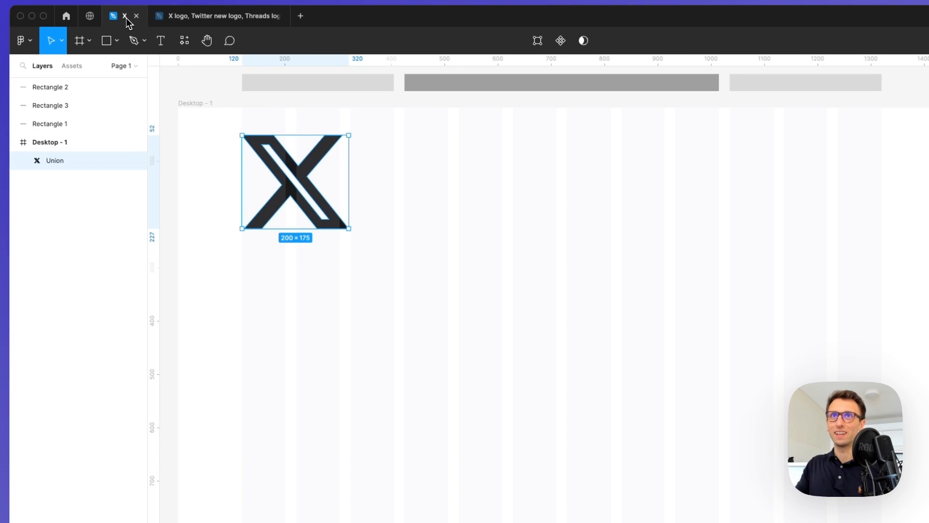
pyautogui.moveTo(191, 22)
pyautogui.click(280, 16)
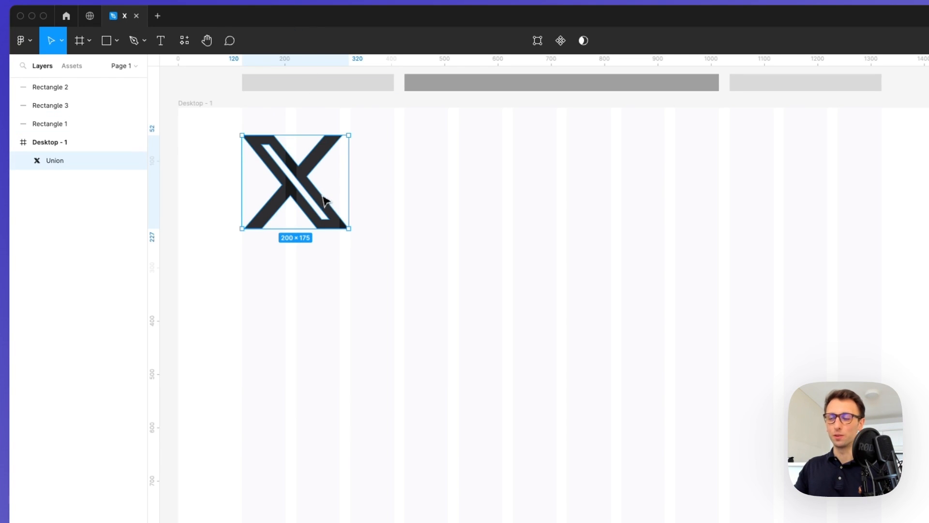
pyautogui.moveTo(349, 230); pyautogui.dragTo(256, 134)
pyautogui.click(300, 140)
pyautogui.hscroll(-2, 319, 139)
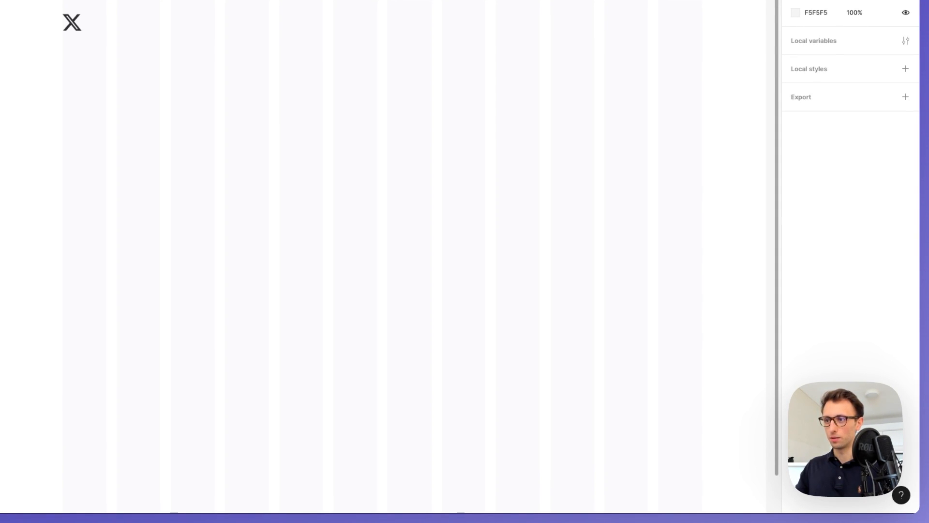
pyautogui.moveTo(607, 520); pyautogui.dragTo(663, 33)
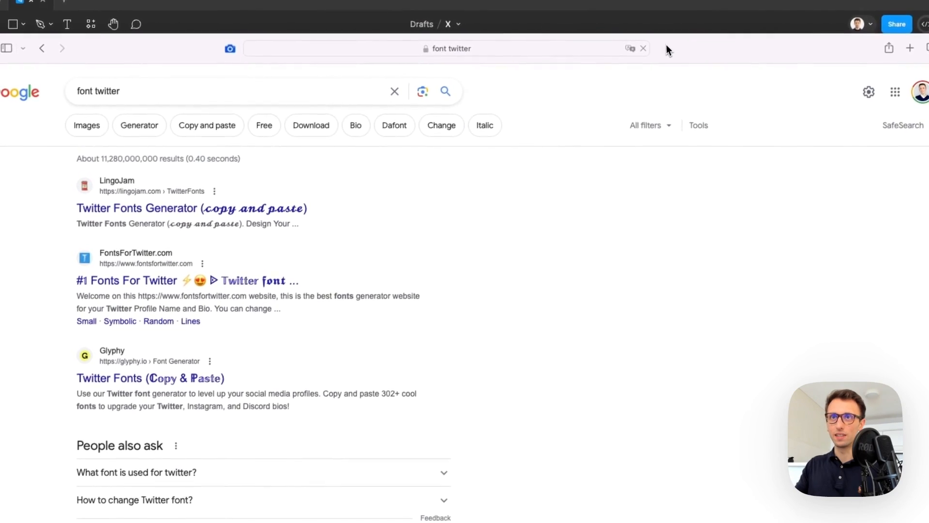
# Confirm from Google results that Twitter uses Roboto, then move the browser off the Figma canvas
pyautogui.click(134, 476)
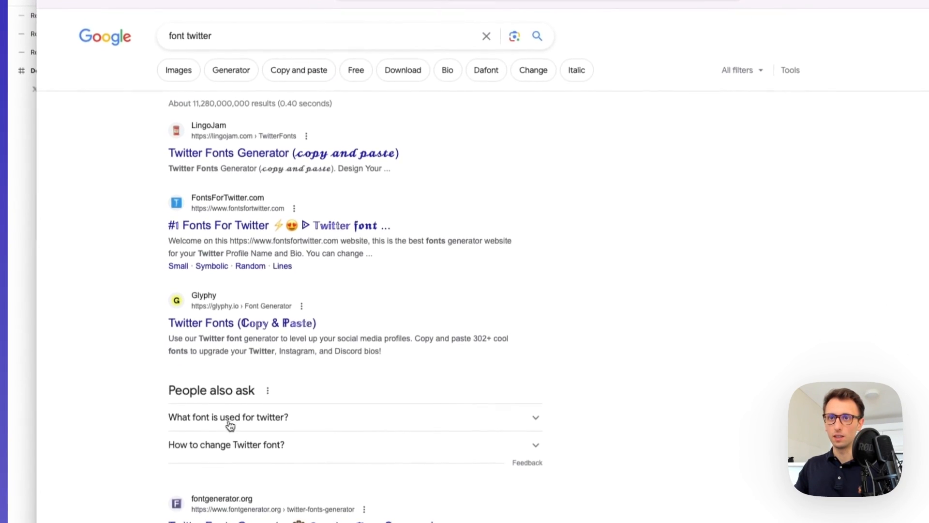
pyautogui.scroll(-4, 227, 417)
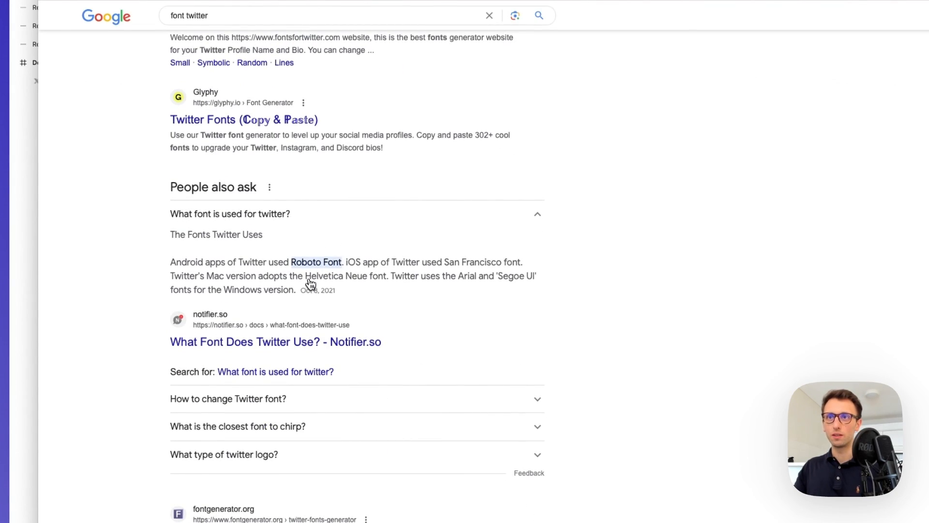
pyautogui.scroll(-1, 317, 264)
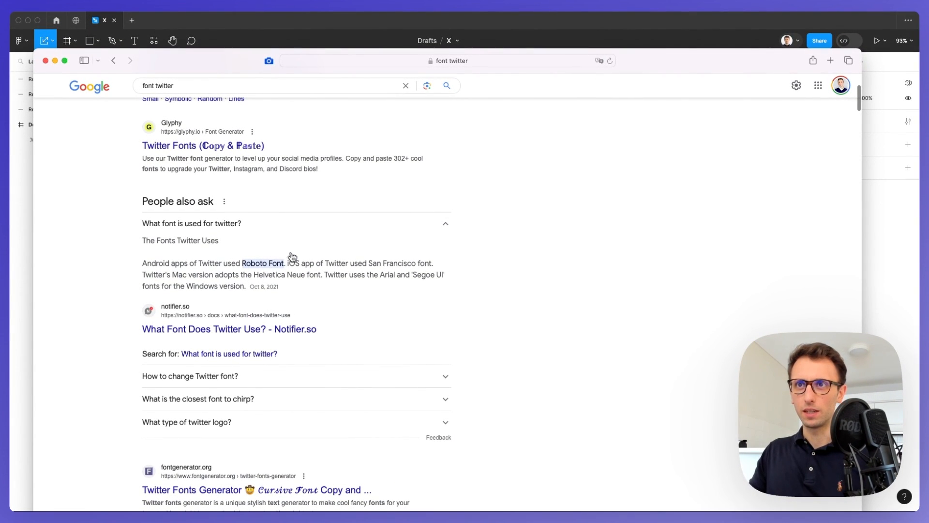
pyautogui.scroll(1, 358, 265)
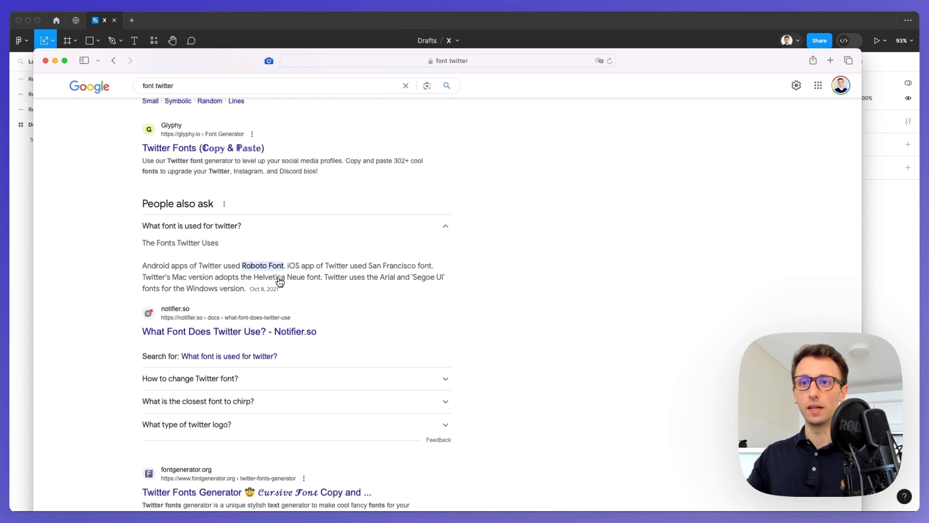
pyautogui.scroll(-4, 280, 282)
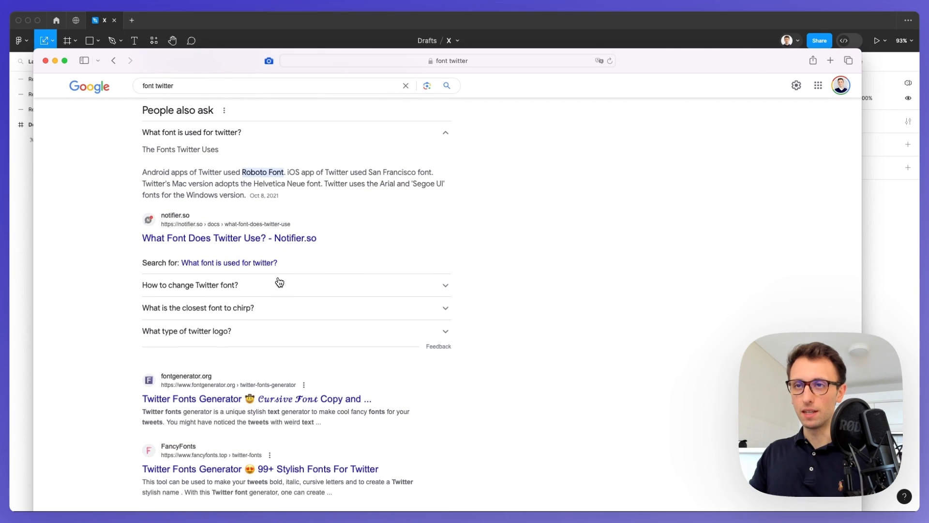
pyautogui.moveTo(624, 64); pyautogui.dragTo(653, 508)
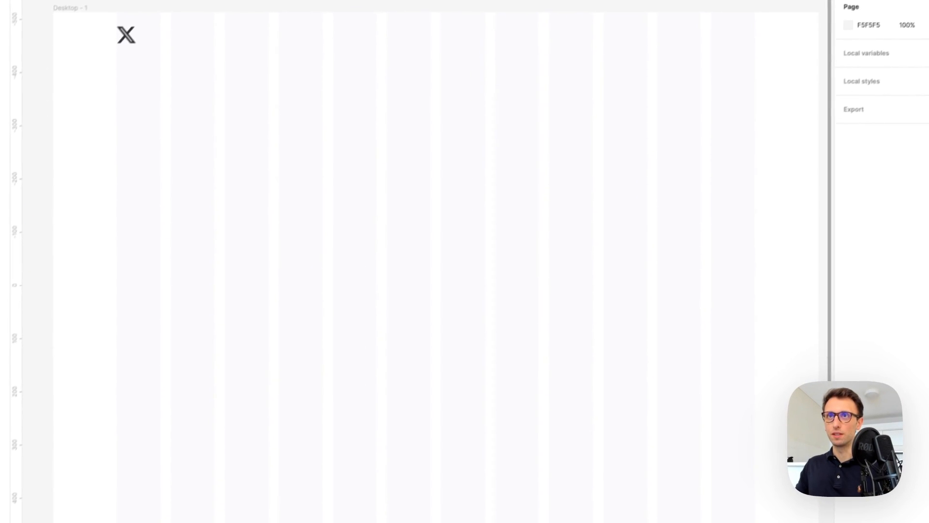
# Add a 'Home' text label below the X logo, set in Roboto at size 23
pyautogui.press('t')
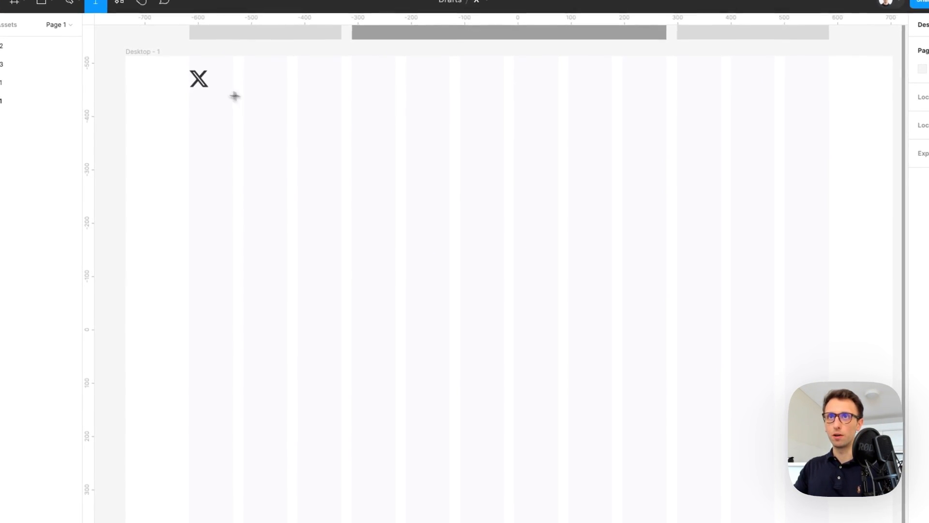
pyautogui.click(203, 117)
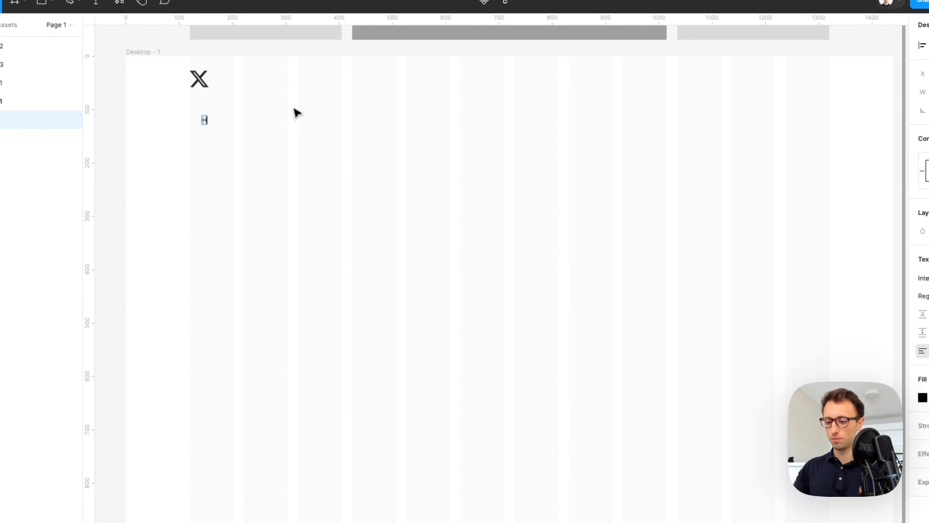
pyautogui.press('Escape')
pyautogui.click(923, 278)
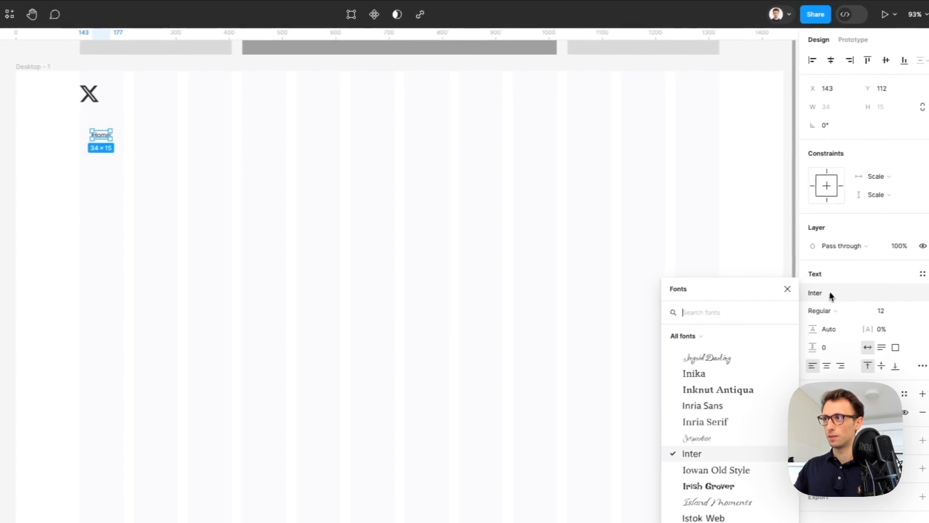
pyautogui.write('o')
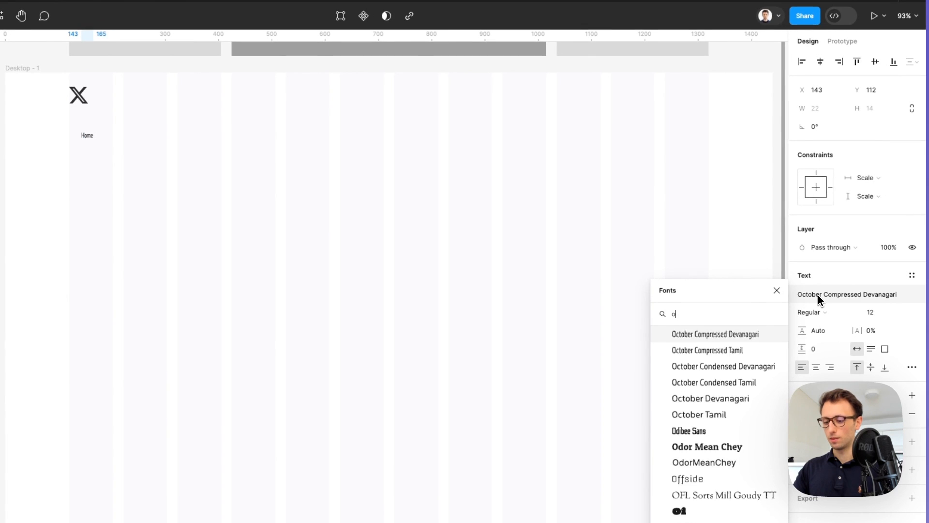
pyautogui.press('BackSpace')
pyautogui.write('robo')
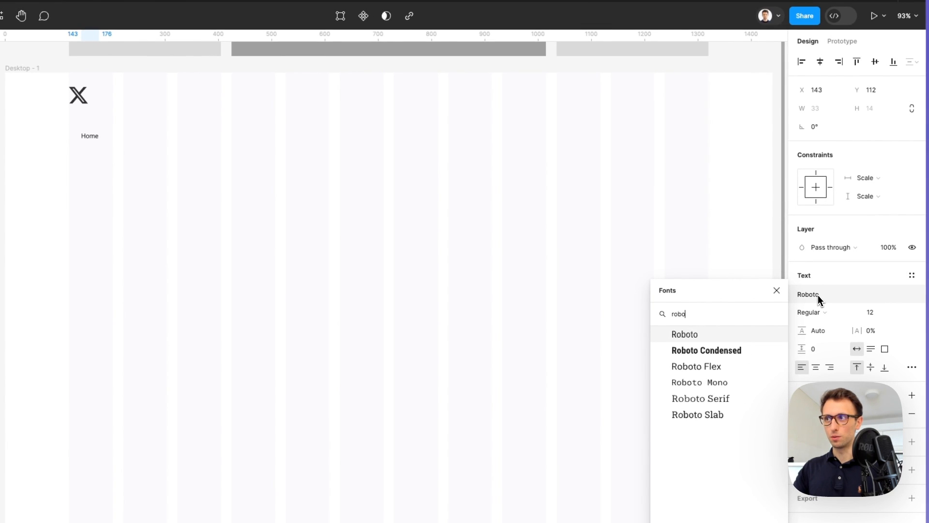
pyautogui.press('Return')
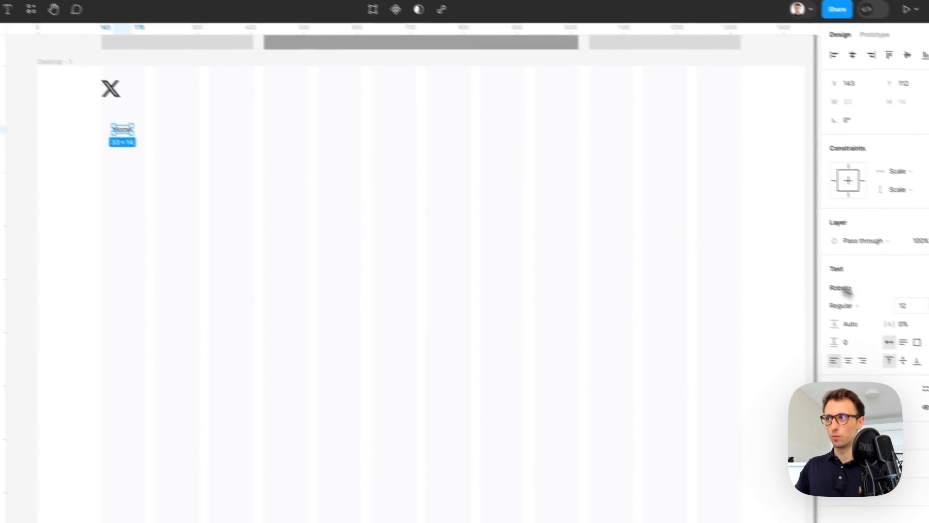
pyautogui.write('23')
pyautogui.press('Return')
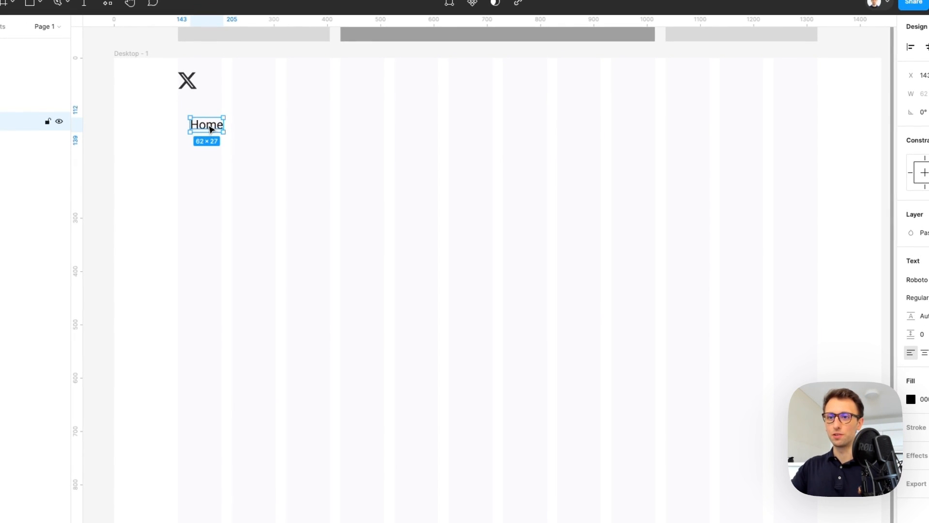
# Stack evenly spaced copies of the Home label and rename the second to Explore
pyautogui.moveTo(211, 129); pyautogui.dragTo(223, 131)
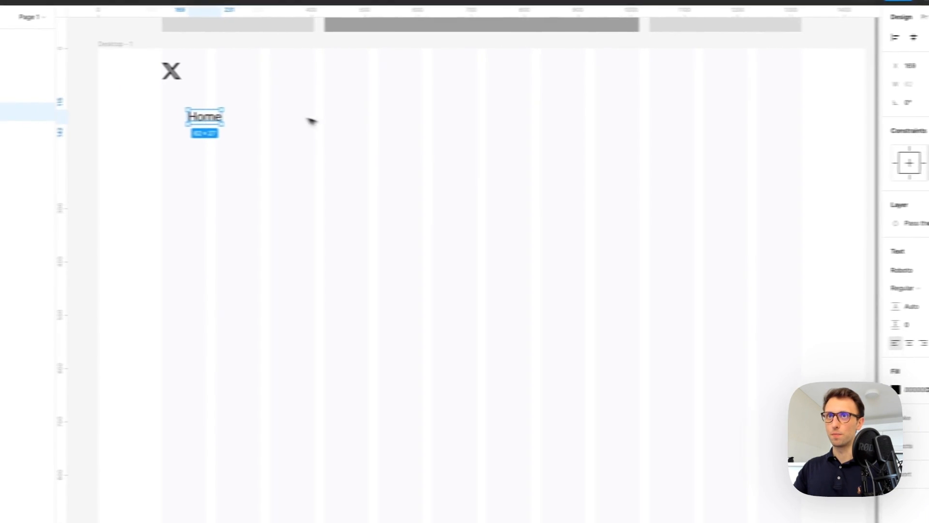
pyautogui.moveTo(200, 120); pyautogui.dragTo(247, 152)
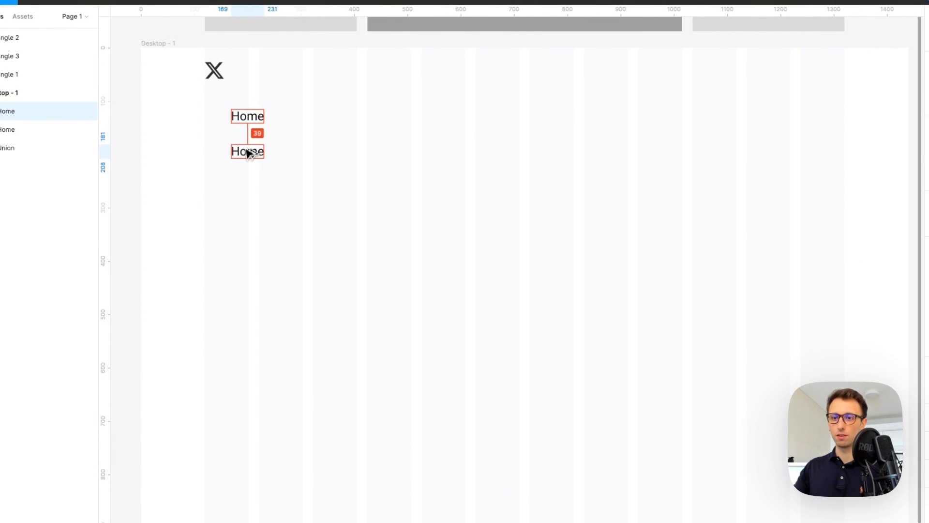
pyautogui.hotkey('ctrl', 'd')
pyautogui.hotkey('ctrl', 'd')
pyautogui.hotkey('ctrl', 'd')
pyautogui.hotkey('ctrl', 'd')
pyautogui.hotkey('ctrl', 'd')
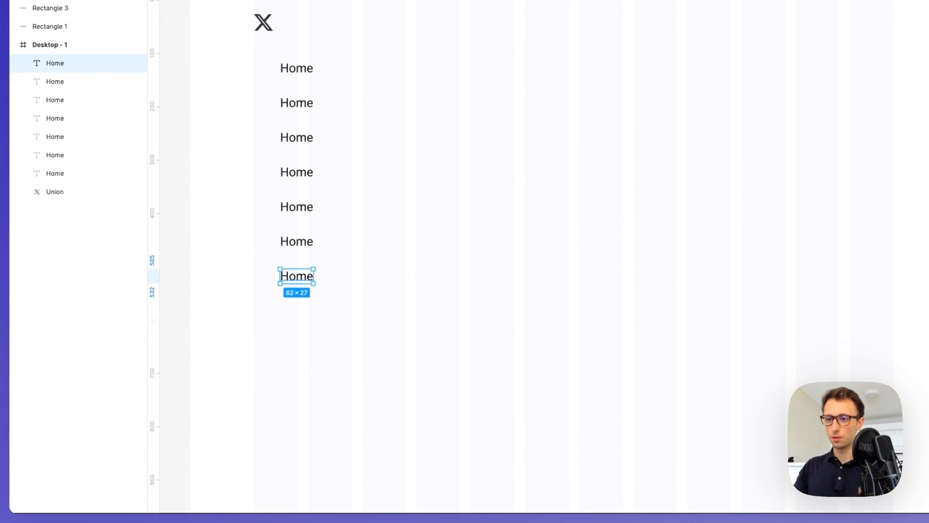
pyautogui.doubleClick(308, 104)
pyautogui.write('Expl')
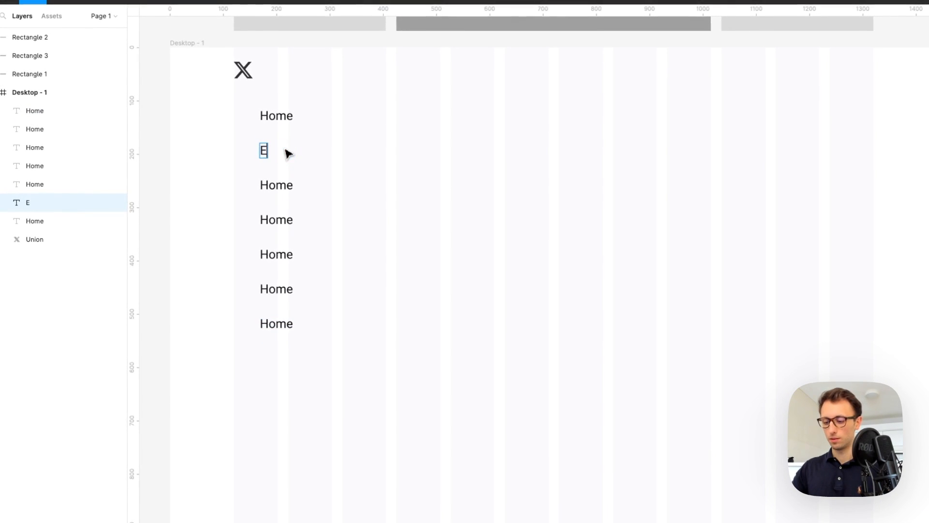
# Rename the next three labels to Notifications, Messages and Bookmarks
pyautogui.doubleClick(275, 184)
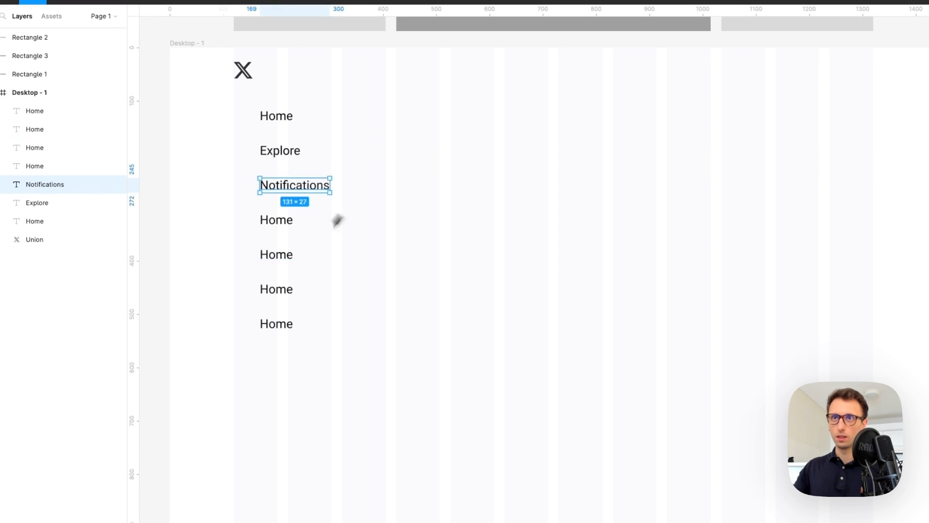
pyautogui.doubleClick(269, 217)
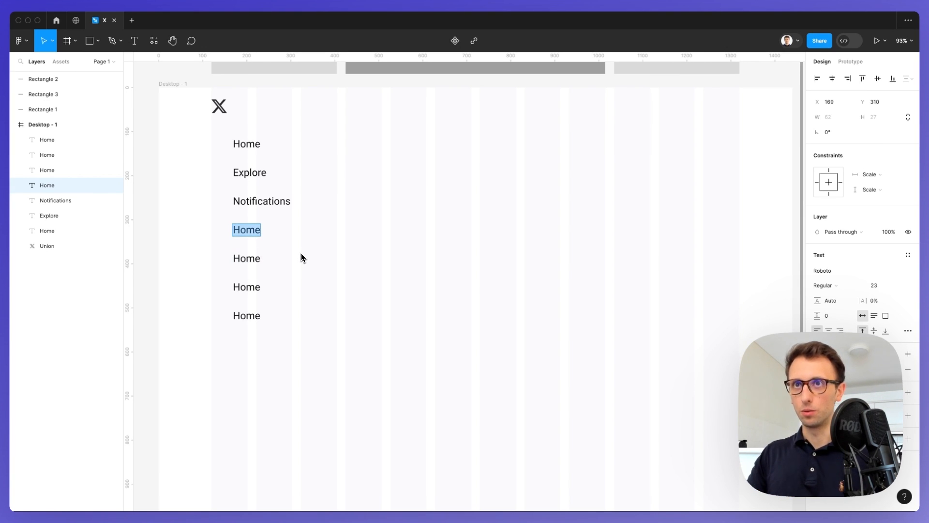
pyautogui.write('Messa')
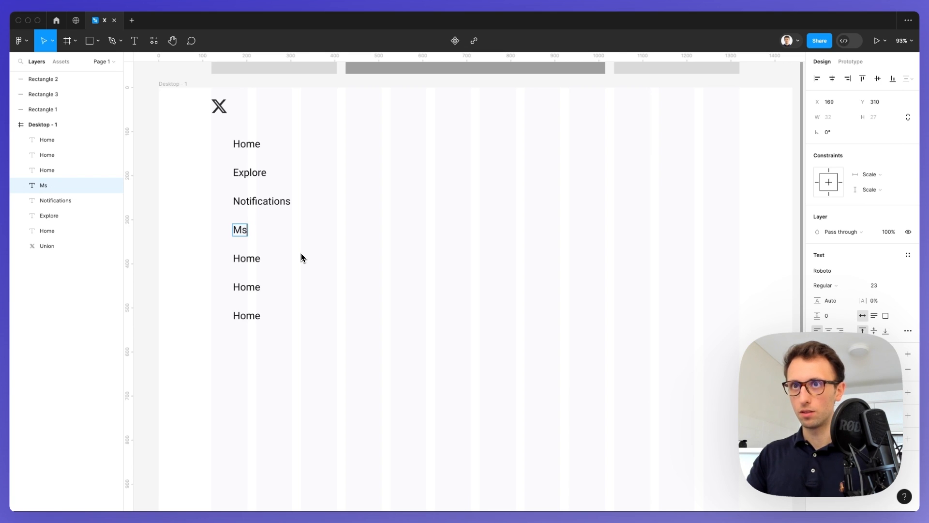
pyautogui.write('ges')
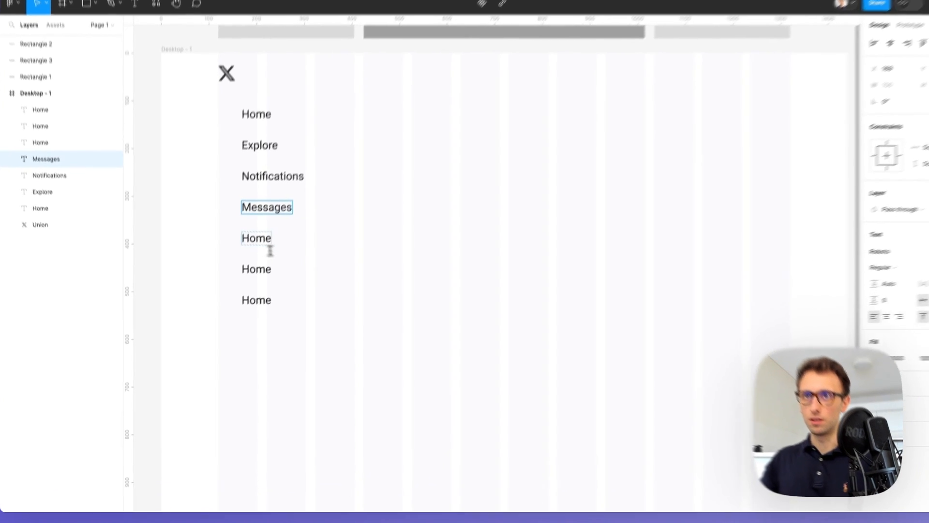
pyautogui.doubleClick(243, 258)
pyautogui.write('boo')
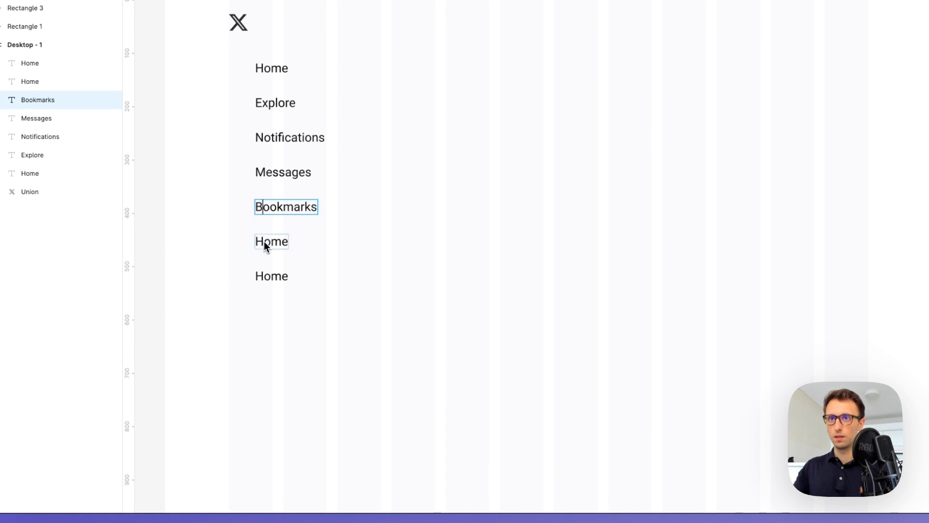
# Rename the remaining labels to Lists, Profile and More
pyautogui.doubleClick(265, 242)
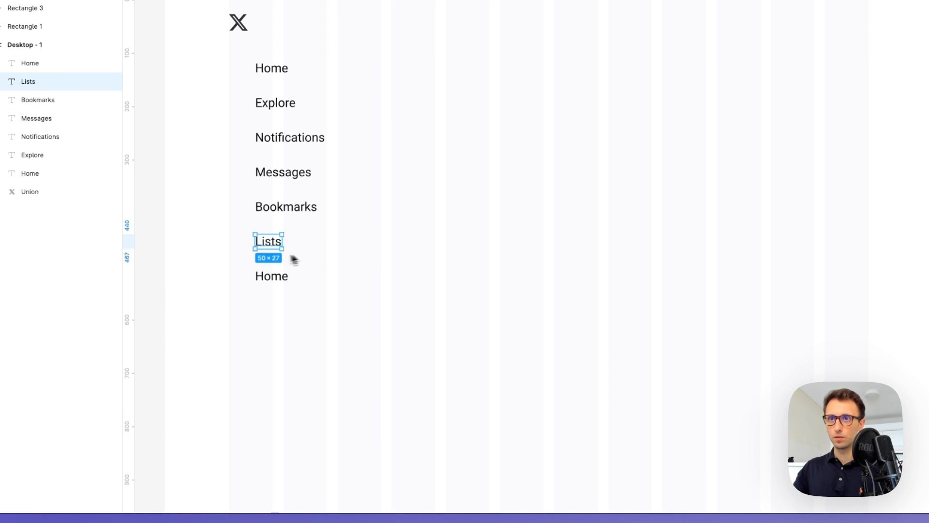
pyautogui.doubleClick(278, 283)
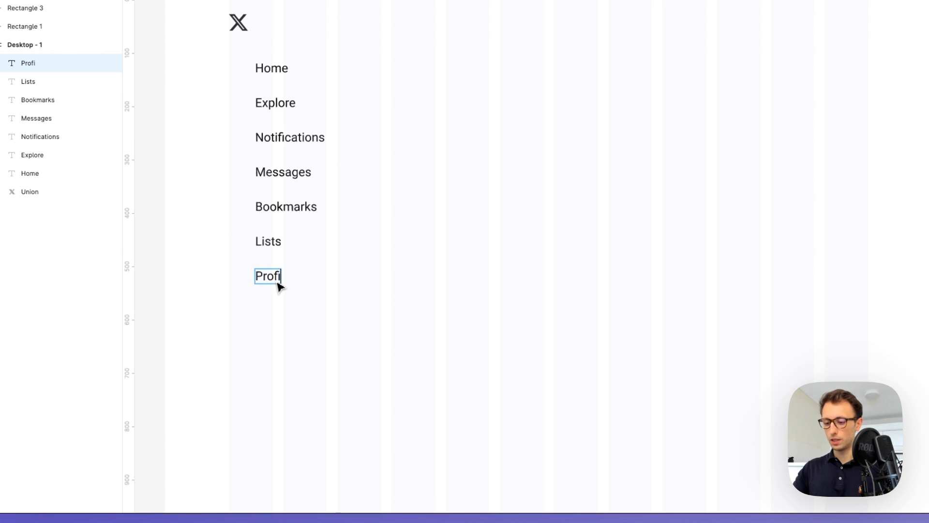
pyautogui.press('Escape')
pyautogui.scroll(1, 357, 286)
pyautogui.keyDown('alt'); pyautogui.moveTo(271, 290); pyautogui.dragTo(271, 326); pyautogui.keyUp('alt')
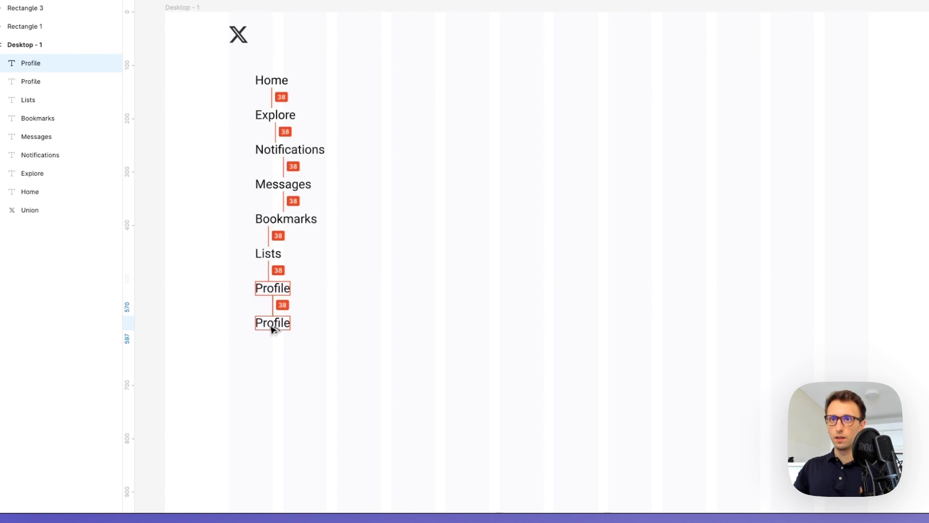
pyautogui.doubleClick(271, 325)
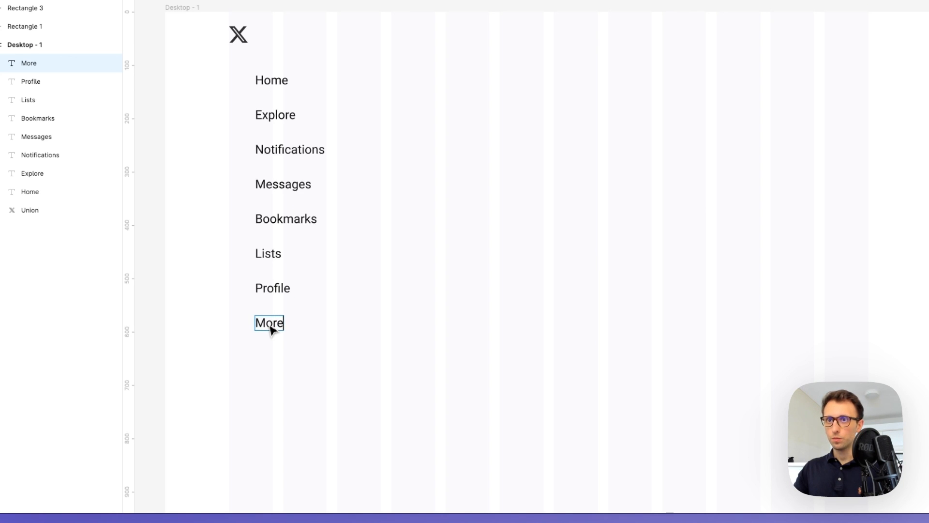
pyautogui.click(359, 305)
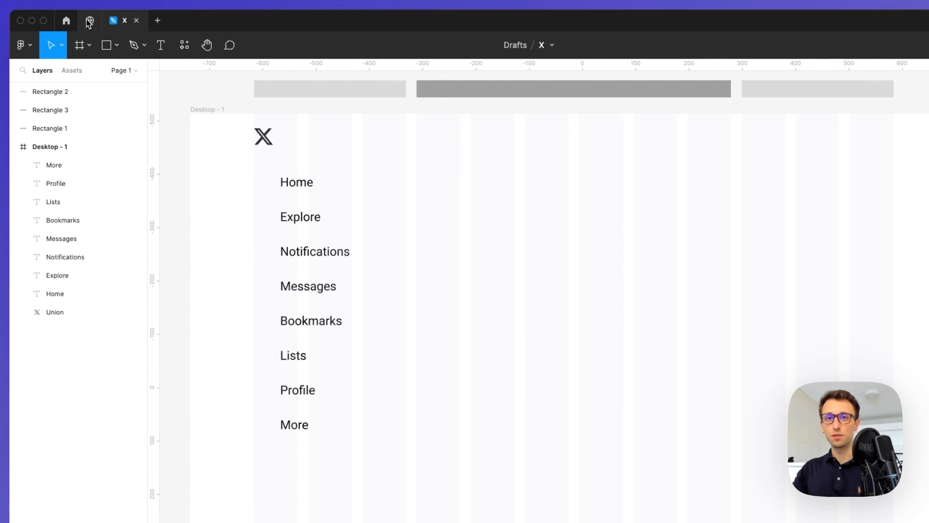
pyautogui.click(89, 22)
pyautogui.click(503, 48)
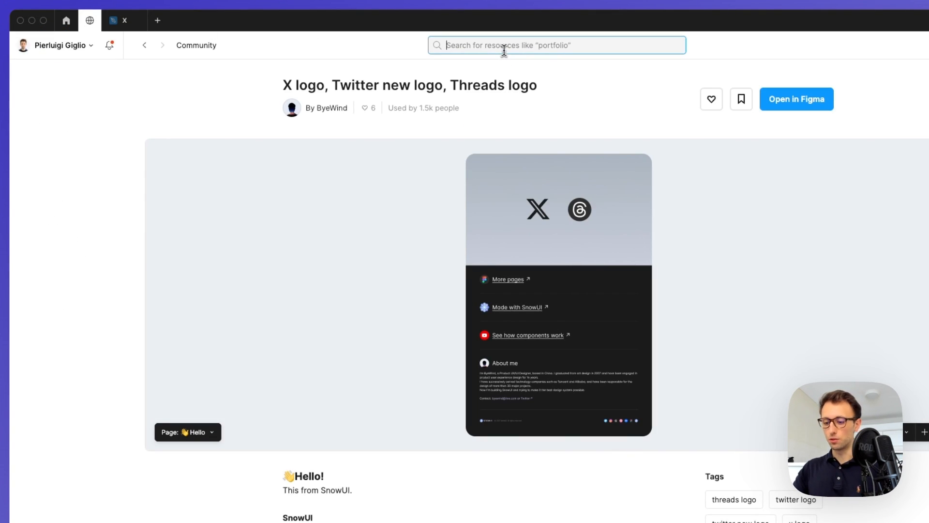
pyautogui.write('twitter profile')
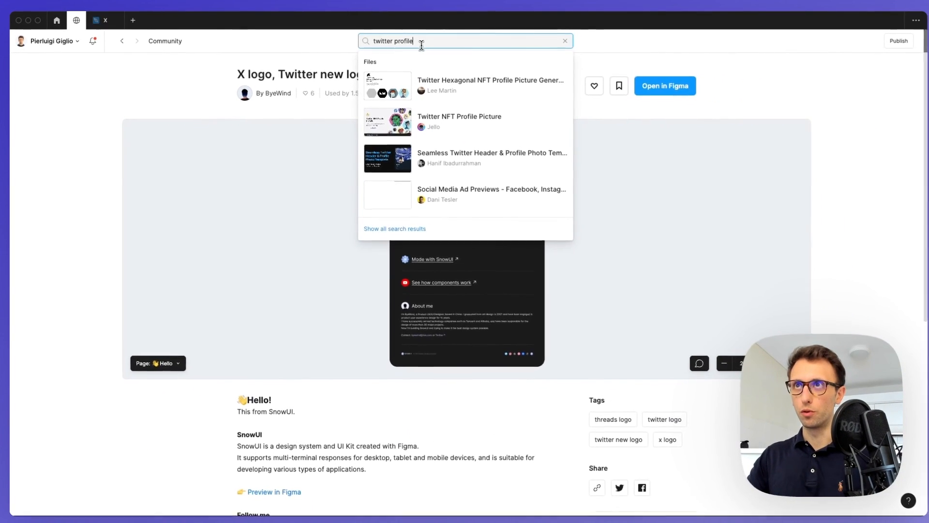
pyautogui.press('Return')
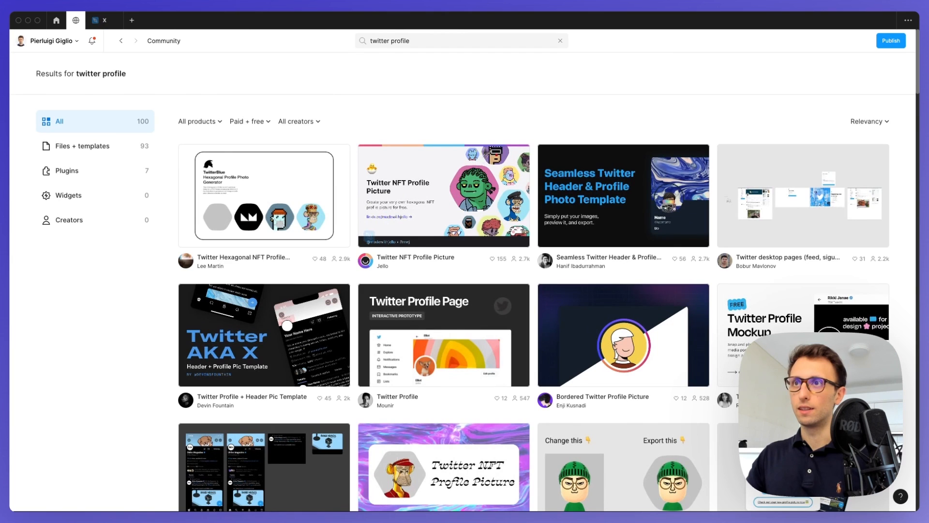
pyautogui.scroll(-3, 583, 148)
pyautogui.click(459, 247)
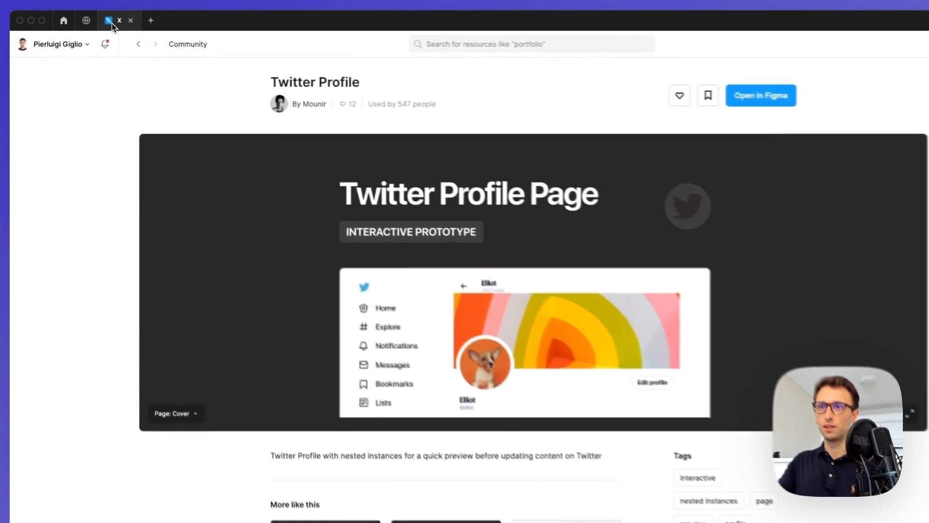
pyautogui.click(100, 20)
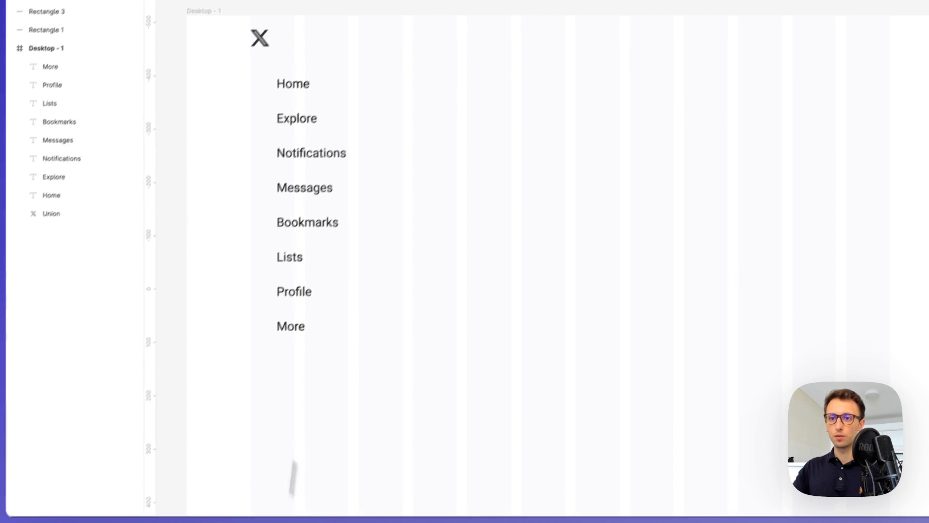
# Paste the eight sidebar icons and line the icon column up beside the menu labels
pyautogui.hotkey('ctrl', 'v')
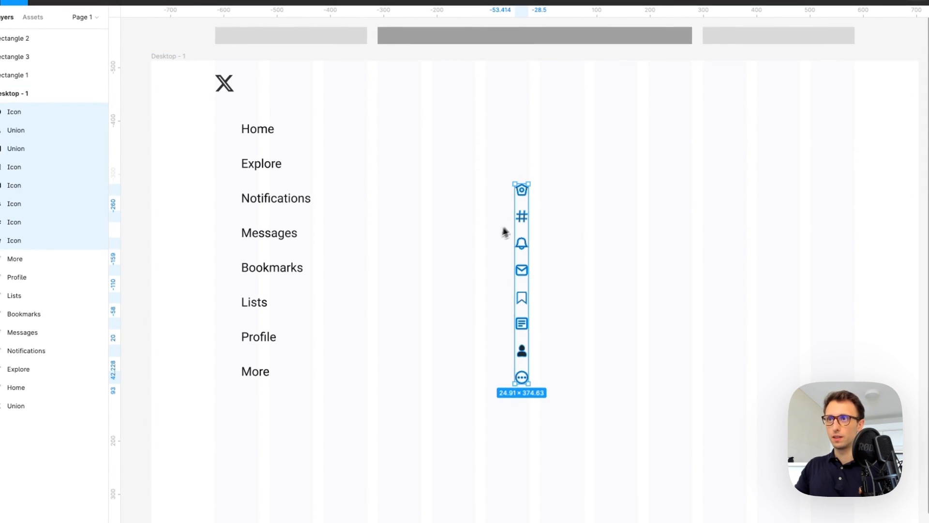
pyautogui.moveTo(522, 224); pyautogui.dragTo(221, 162)
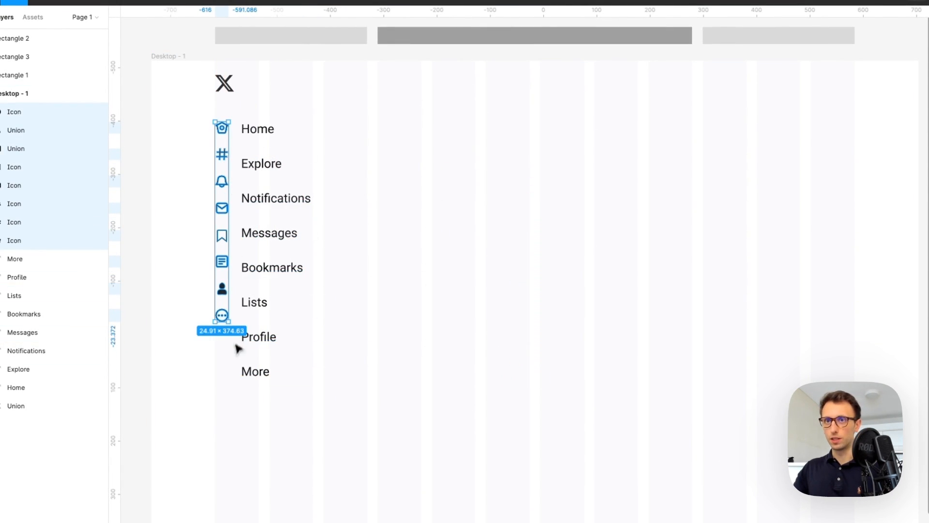
pyautogui.moveTo(225, 323); pyautogui.dragTo(230, 381)
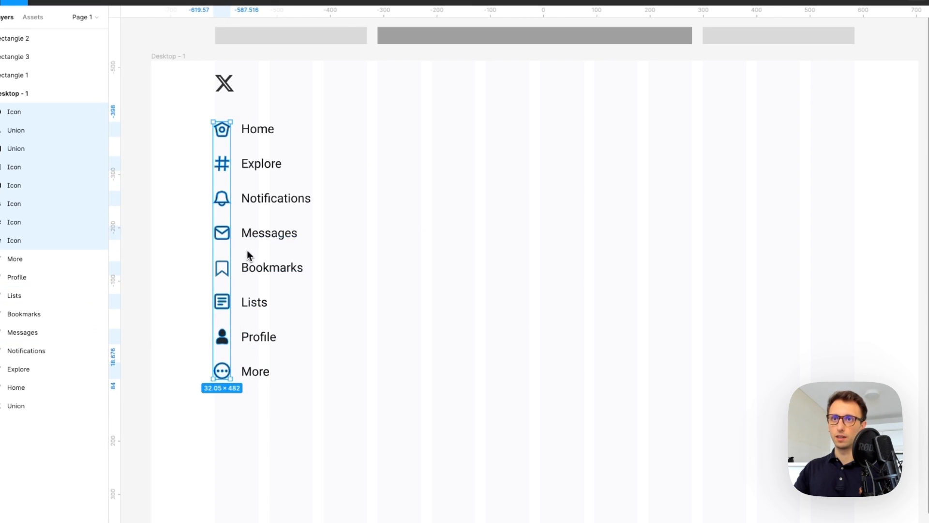
pyautogui.scroll(-3, 242, 295)
pyautogui.scroll(3, 222, 269)
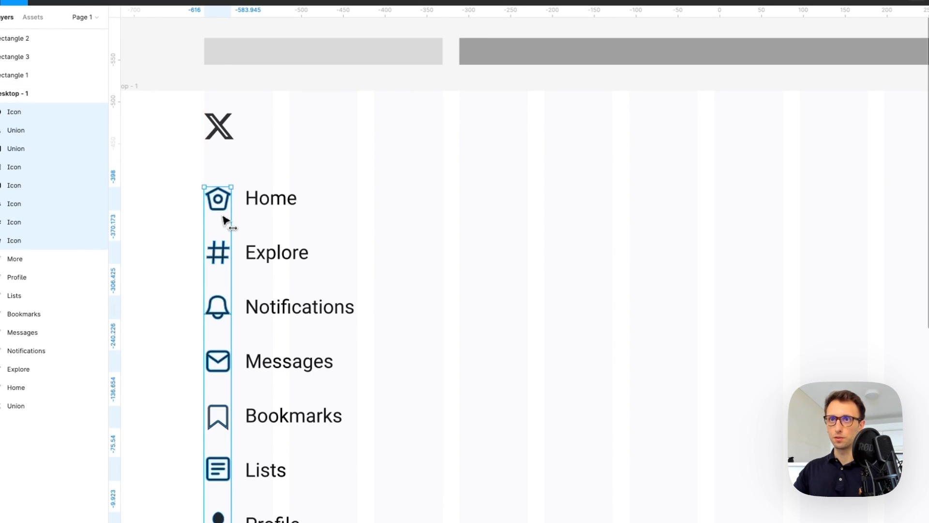
pyautogui.scroll(-5, 224, 221)
pyautogui.scroll(-2, 224, 222)
# Nudge all eight menu labels slightly to the right of their icons
pyautogui.moveTo(340, 95); pyautogui.dragTo(268, 437)
pyautogui.press('Right')
pyautogui.press('Right')
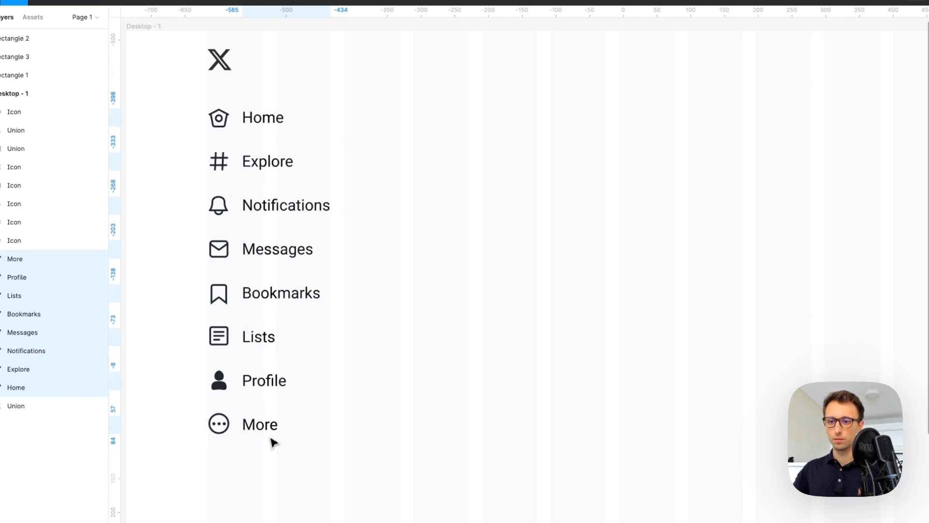
pyautogui.click(494, 317)
pyautogui.hscroll(-3, 494, 317)
pyautogui.scroll(-3, 496, 317)
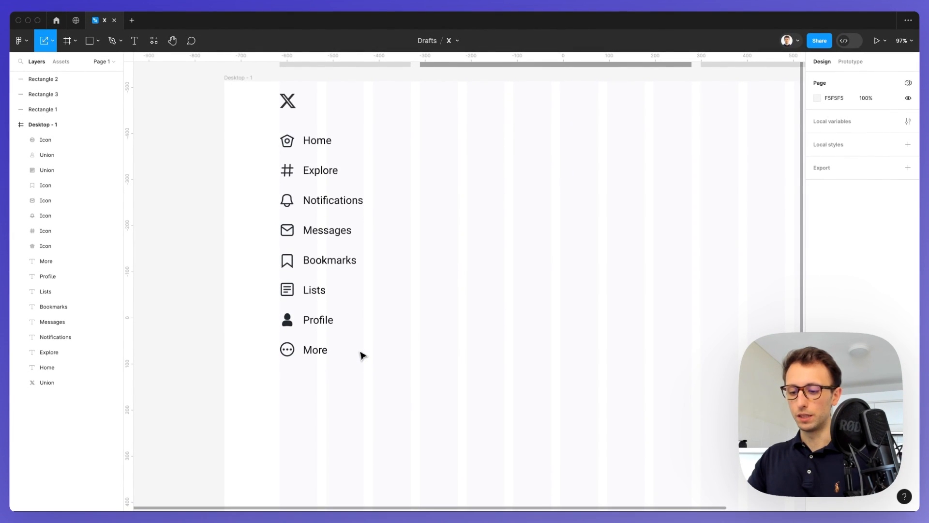
# Draw a 226×52 pill with 45 corner radius below More, and paste a blue rounded rectangle beside the frame
pyautogui.press('r')
pyautogui.scroll(-2, 356, 358)
pyautogui.moveTo(282, 272); pyautogui.dragTo(413, 306)
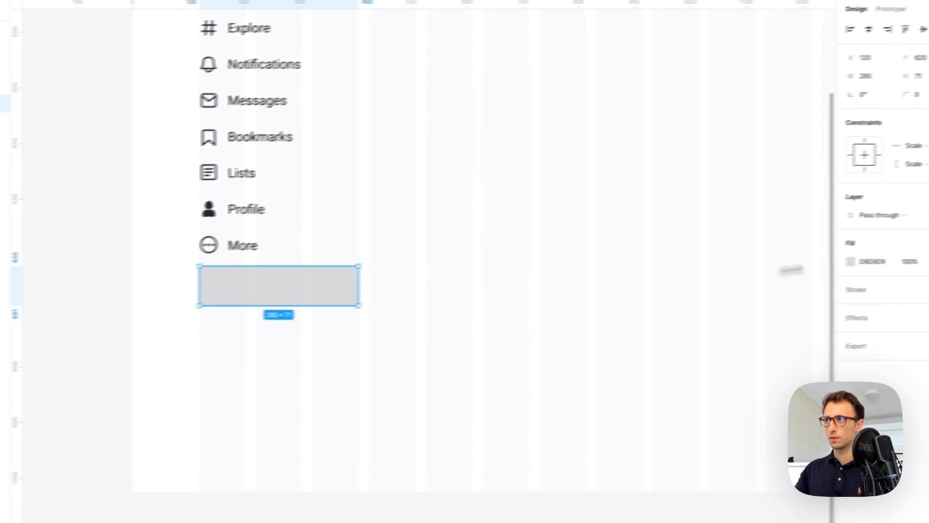
pyautogui.moveTo(851, 104)
pyautogui.mouseDown()
pyautogui.moveTo(874, 104)
pyautogui.moveTo(866, 105)
pyautogui.mouseUp()
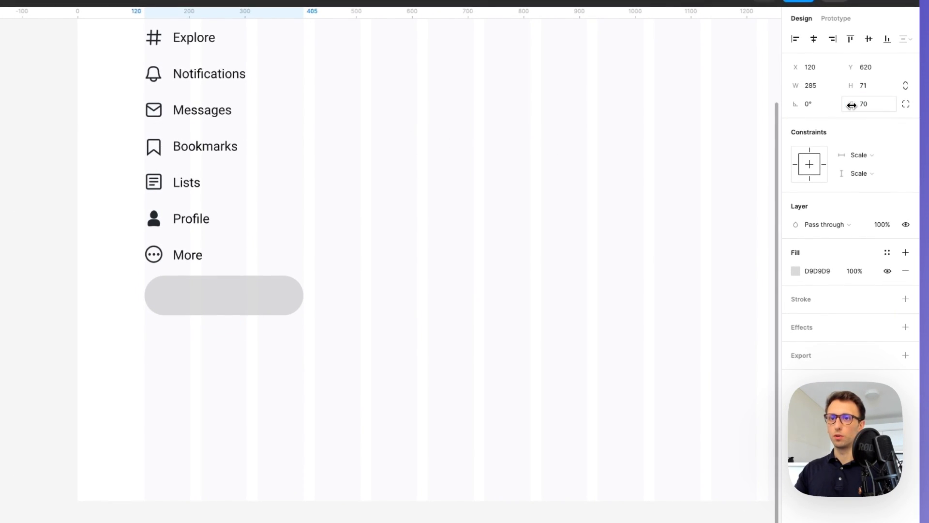
pyautogui.click(345, 519)
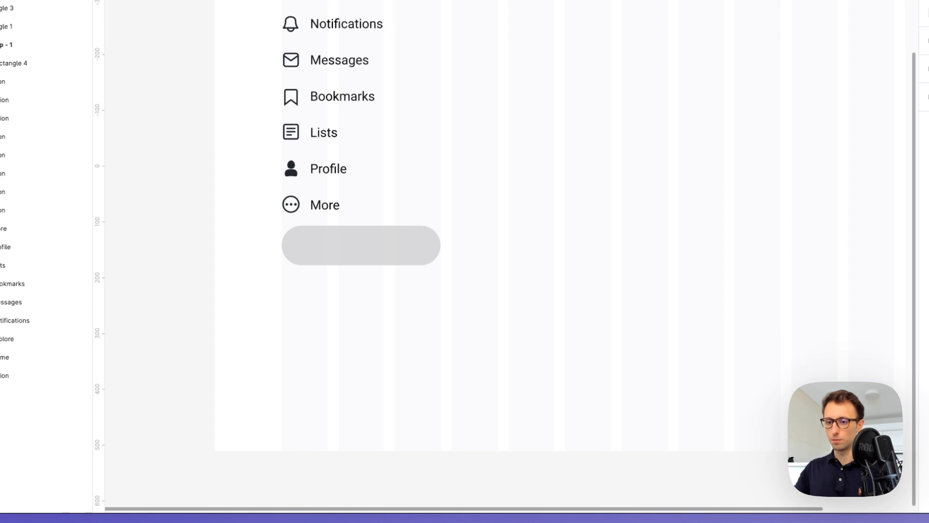
pyautogui.hscroll(-9, 438, 339)
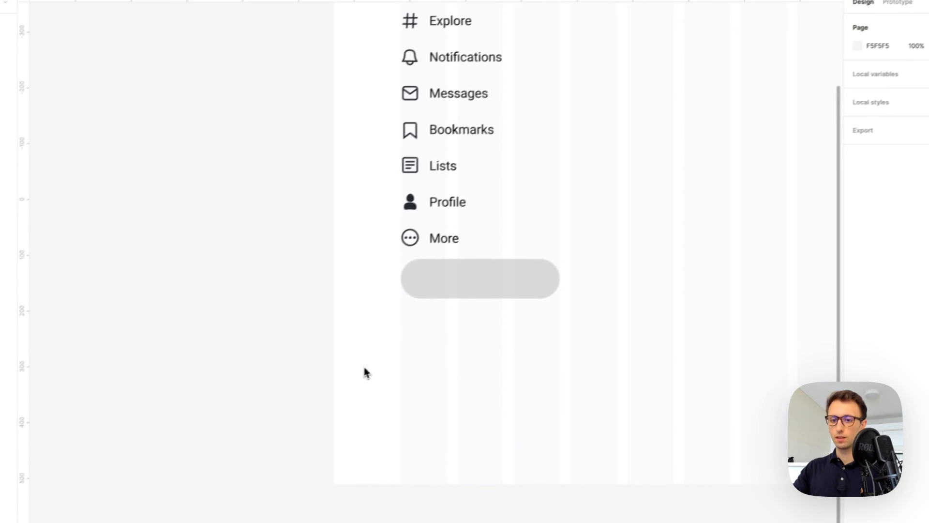
pyautogui.press('super+v')
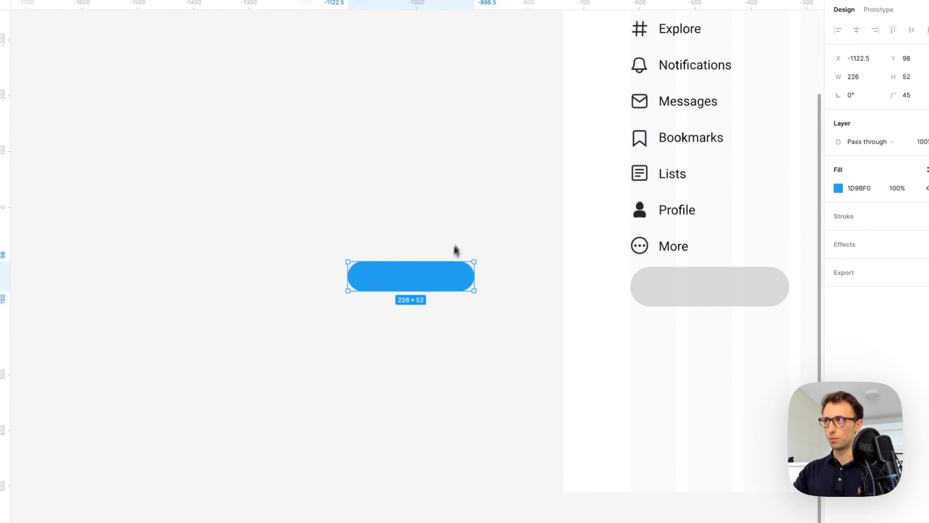
# Fill the grey pill with blue 1D9BF0 and delete the stray blue pill
pyautogui.click(835, 201)
pyautogui.hotkey('ctrl', 'c')
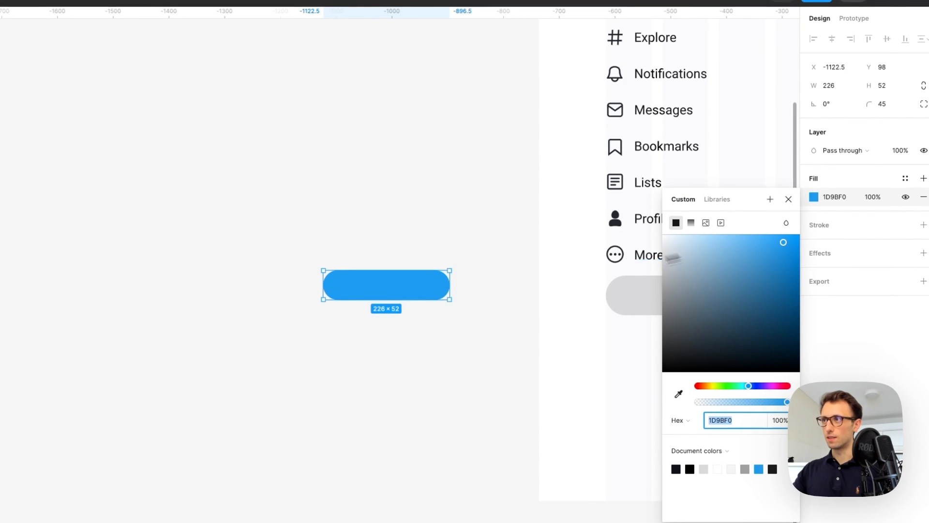
pyautogui.hscroll(4, 503, 273)
pyautogui.moveTo(758, 215); pyautogui.dragTo(681, 192)
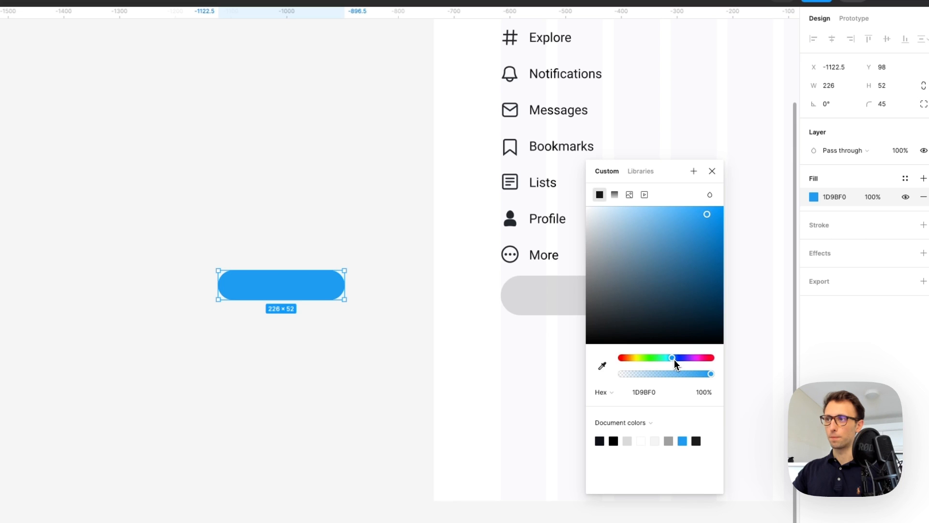
pyautogui.hscroll(5, 429, 319)
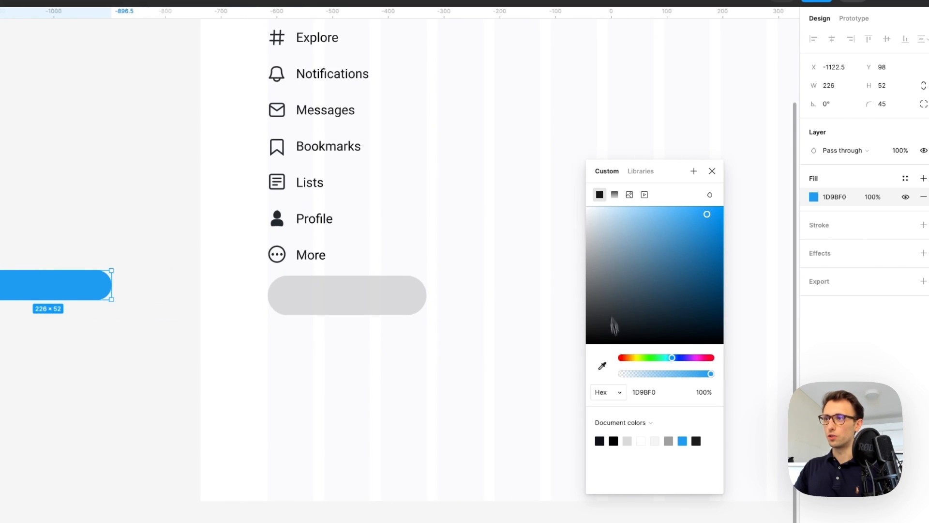
pyautogui.click(421, 296)
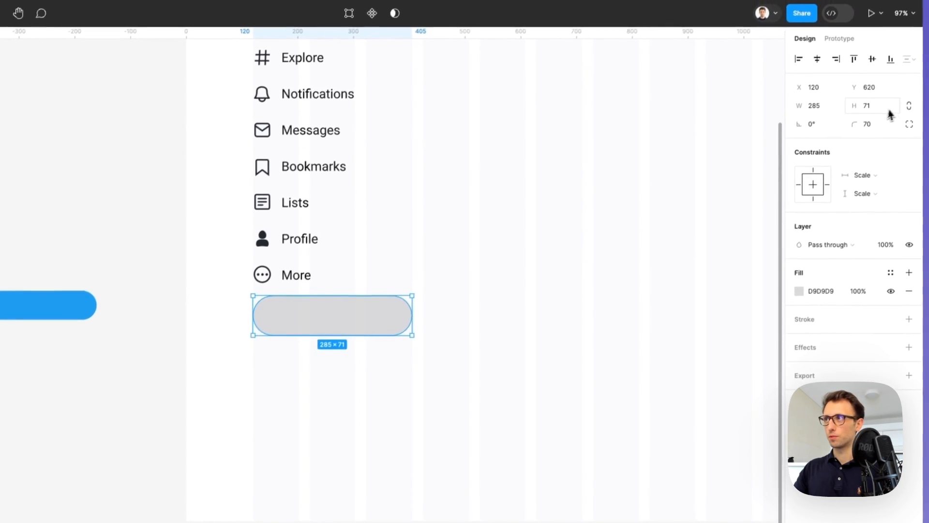
pyautogui.click(828, 295)
pyautogui.hotkey('ctrl', 'v')
pyautogui.press('Return')
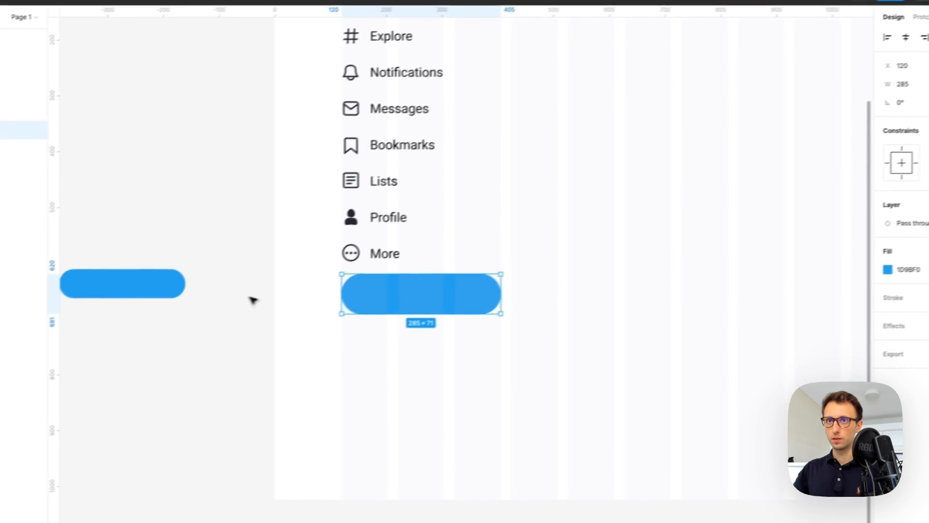
pyautogui.click(177, 284)
pyautogui.press('BackSpace')
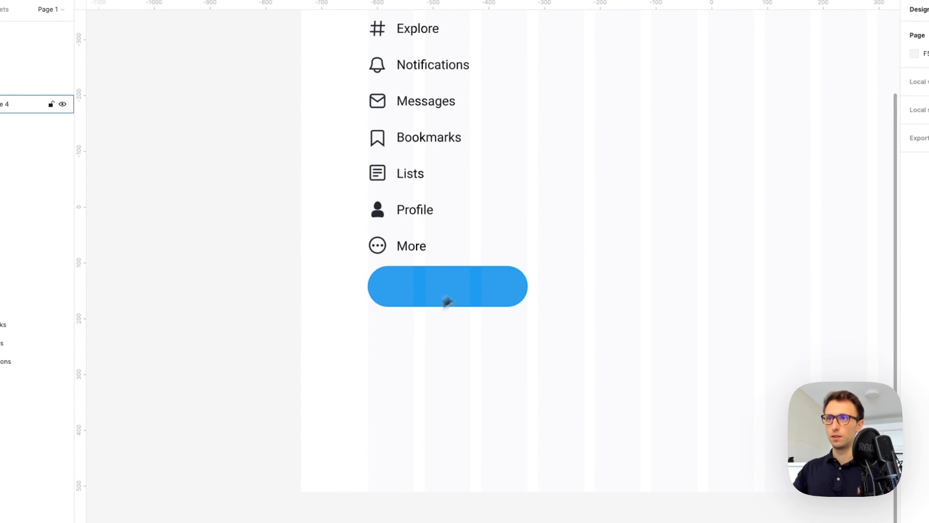
# Copy the More label onto the pill and centre it horizontally
pyautogui.click(397, 255)
pyautogui.click(414, 249)
pyautogui.hotkey('ctrl', 'c')
pyautogui.click(460, 289)
pyautogui.hotkey('ctrl', 'v')
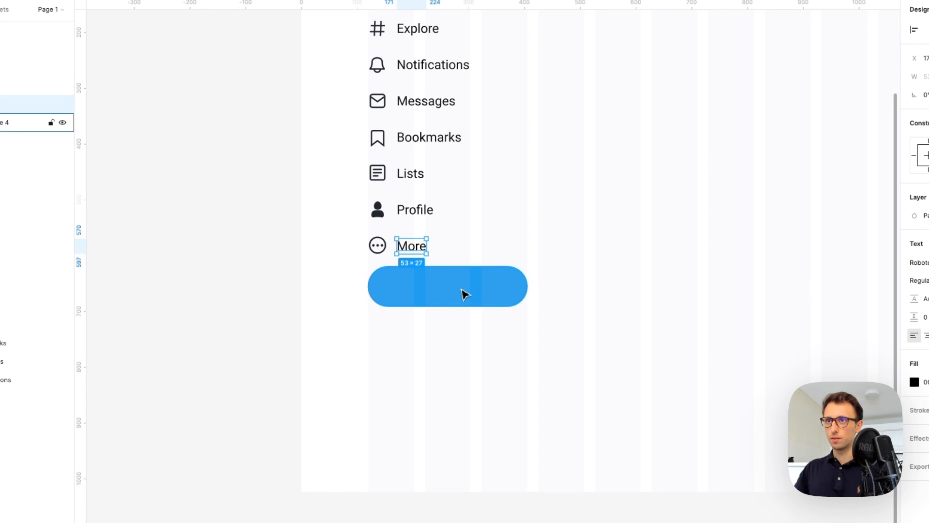
pyautogui.moveTo(405, 247); pyautogui.dragTo(445, 287)
pyautogui.keyDown('shift'); pyautogui.click(475, 288); pyautogui.keyUp('shift')
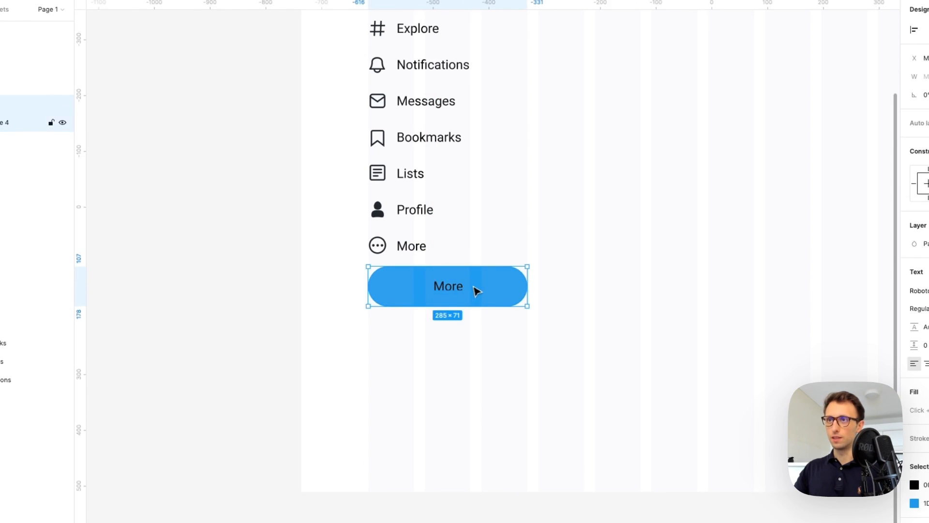
pyautogui.click(814, 80)
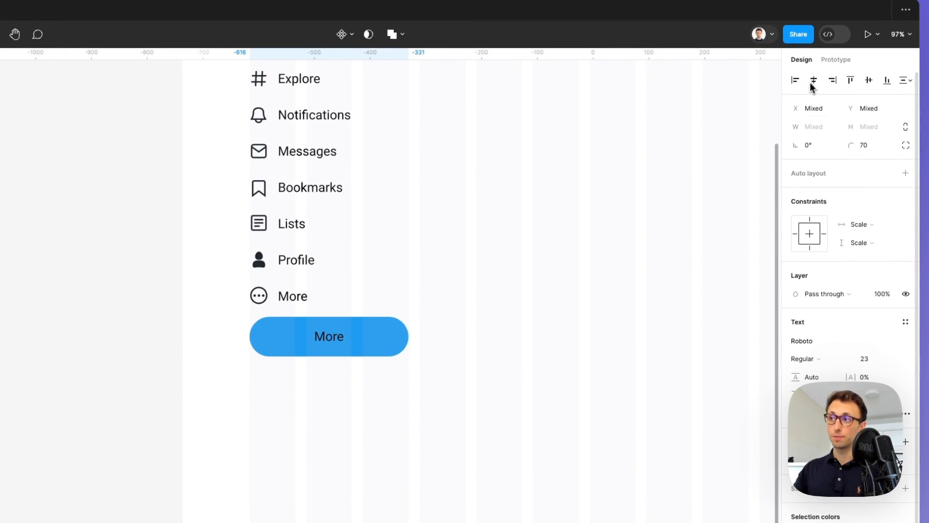
# Retype the pill label as 'Tweet' and make it medium weight
pyautogui.doubleClick(342, 338)
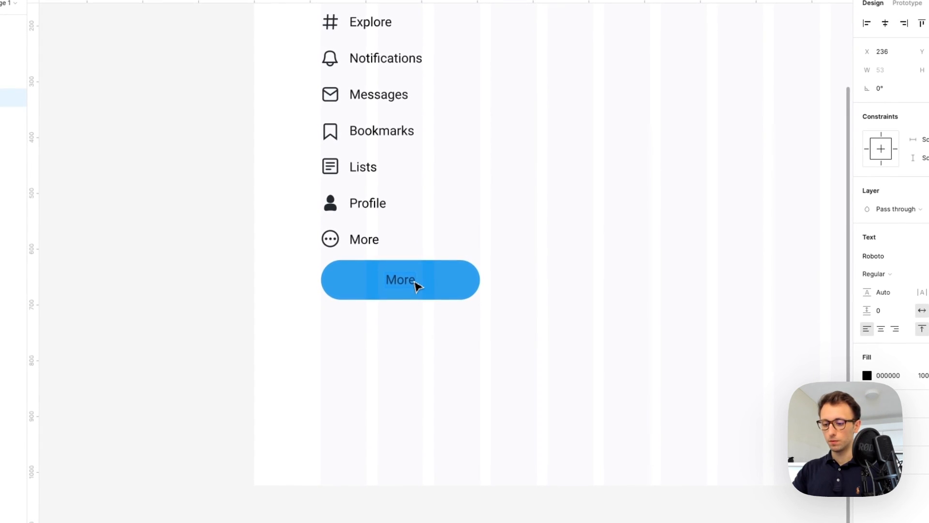
pyautogui.write('Tweet')
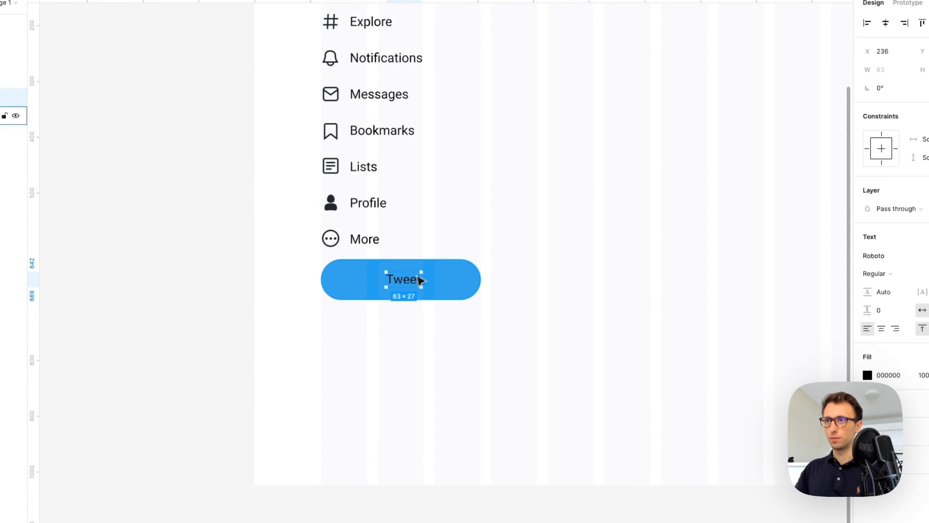
pyautogui.click(436, 262)
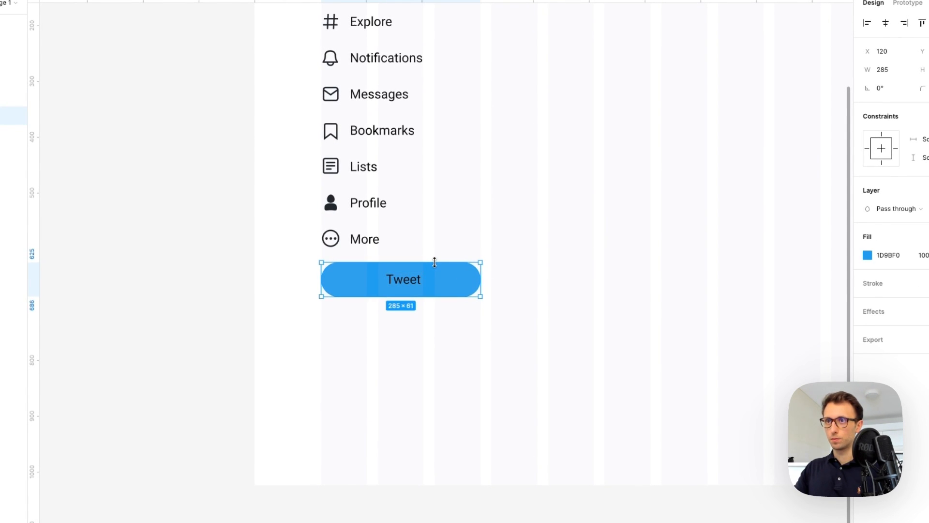
pyautogui.click(402, 281)
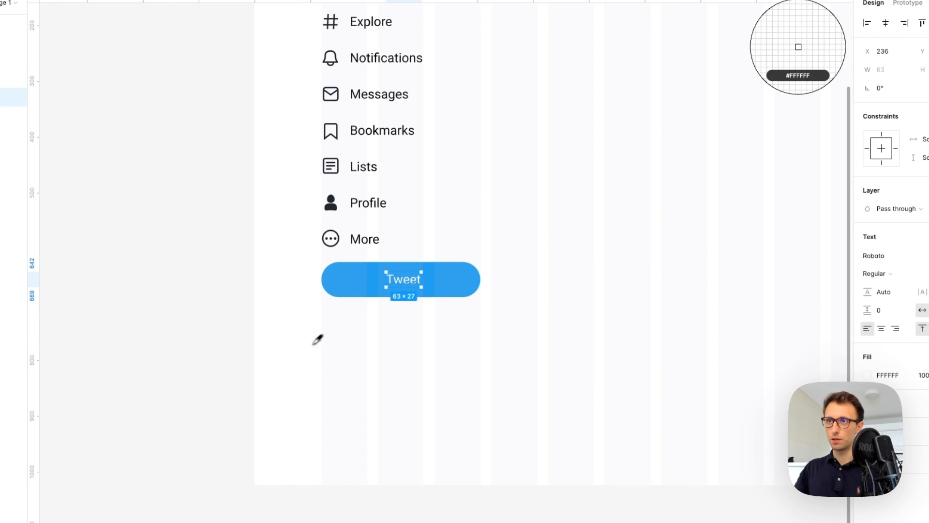
pyautogui.click(874, 273)
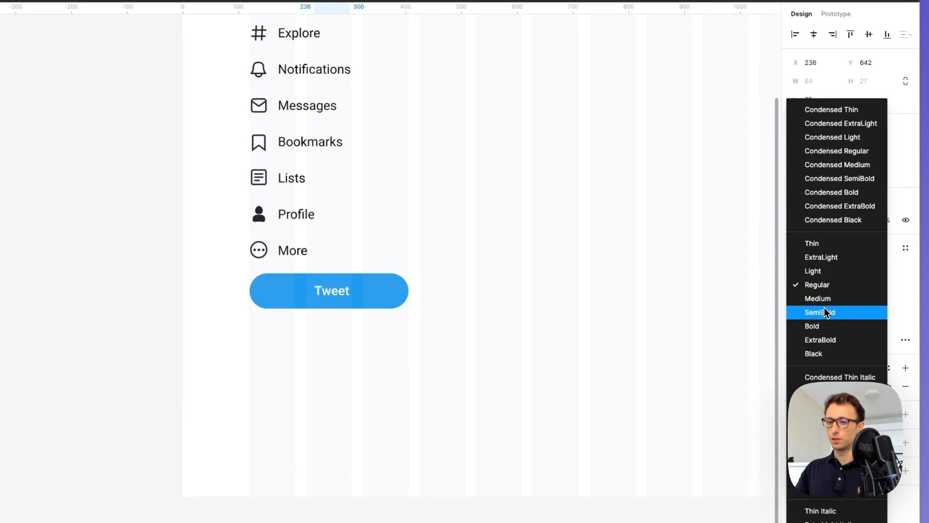
pyautogui.click(826, 304)
# Move the Tweet pill and its label down a little
pyautogui.click(467, 321)
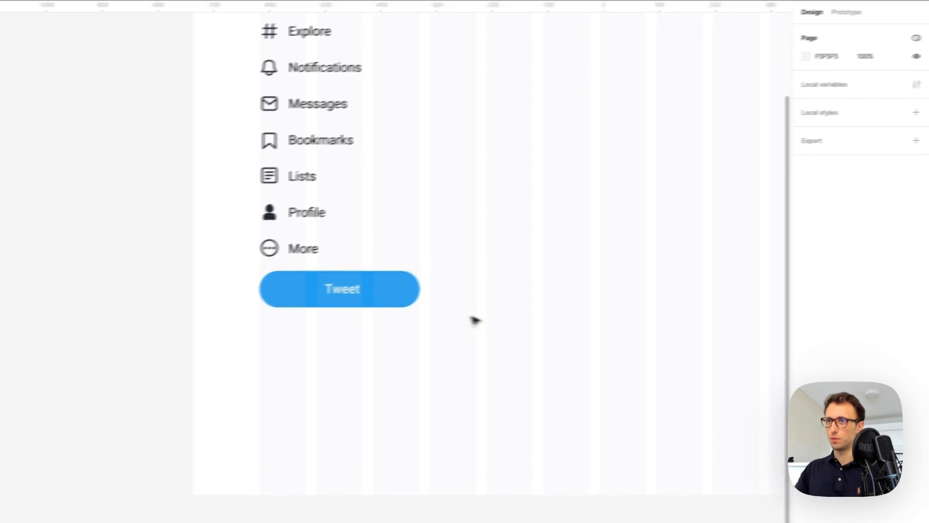
pyautogui.moveTo(440, 272); pyautogui.dragTo(283, 309)
pyautogui.moveTo(340, 286); pyautogui.dragTo(340, 291)
pyautogui.moveTo(438, 273); pyautogui.dragTo(441, 281)
pyautogui.scroll(-3, 486, 303)
pyautogui.hscroll(2, 489, 307)
pyautogui.click(485, 307)
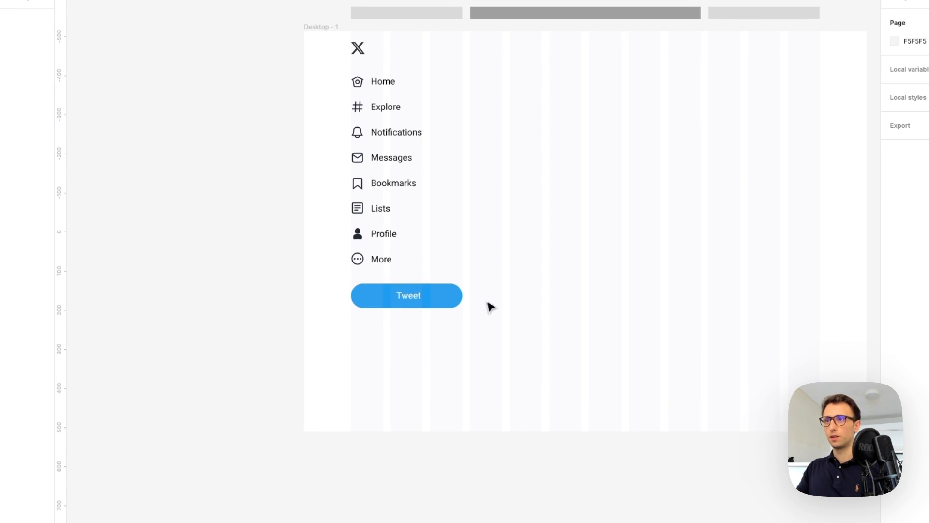
pyautogui.hscroll(2, 484, 308)
pyautogui.hscroll(3, 473, 310)
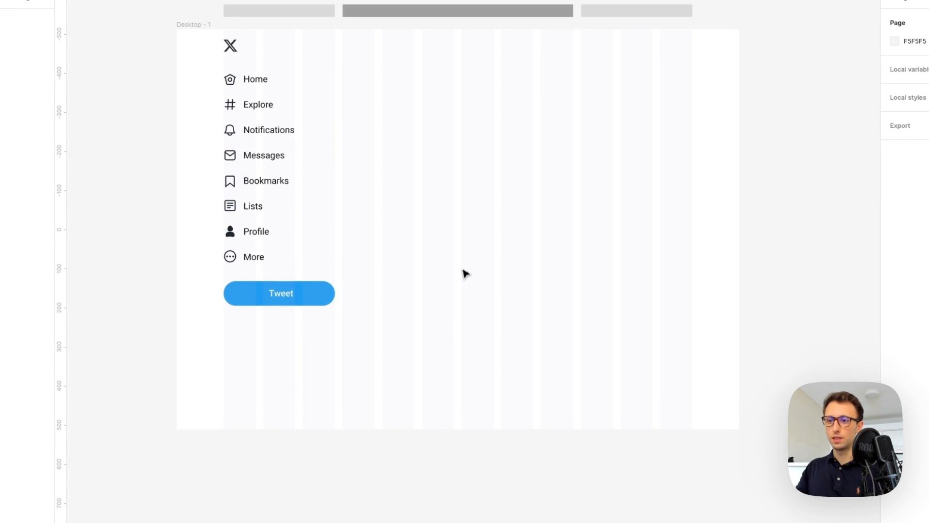
pyautogui.hscroll(1, 472, 282)
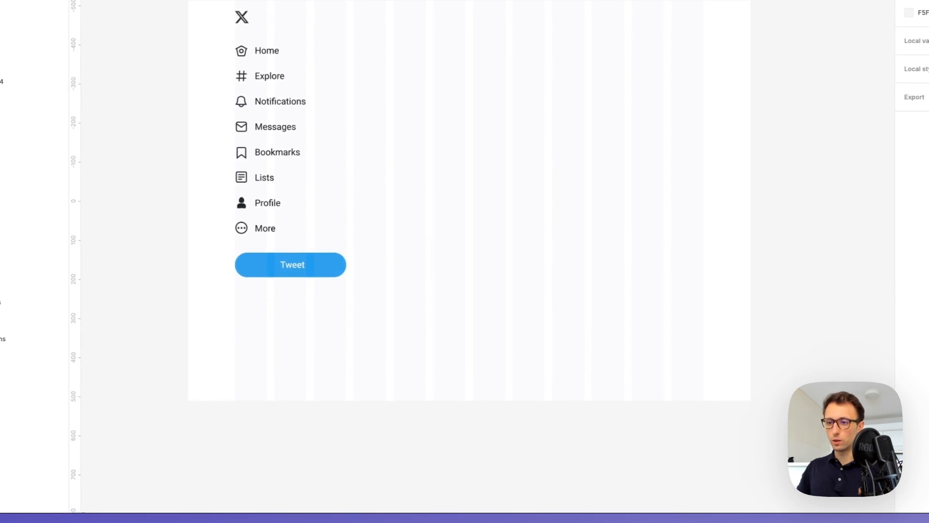
pyautogui.scroll(2, 443, 161)
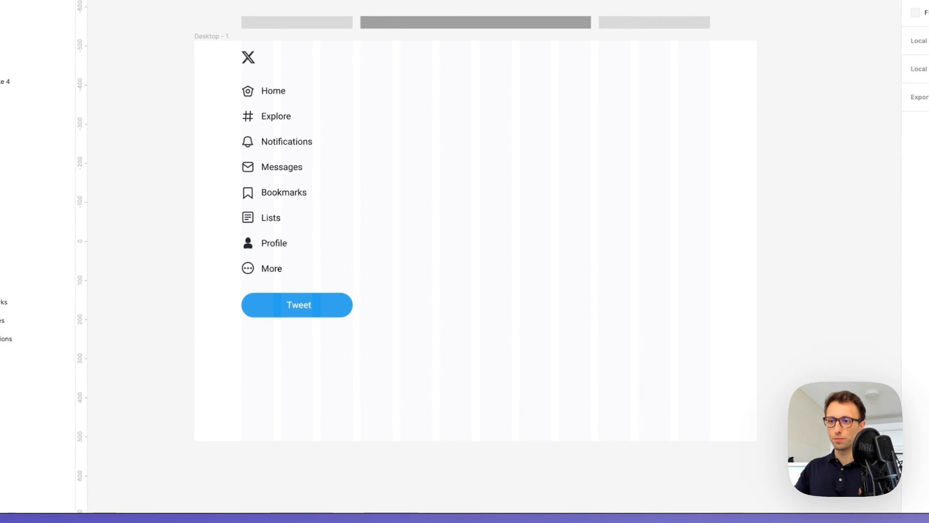
# Paste an arrow vector right of the X logo and enlarge it to about 23 px
pyautogui.click(370, 66)
pyautogui.scroll(3, 367, 54)
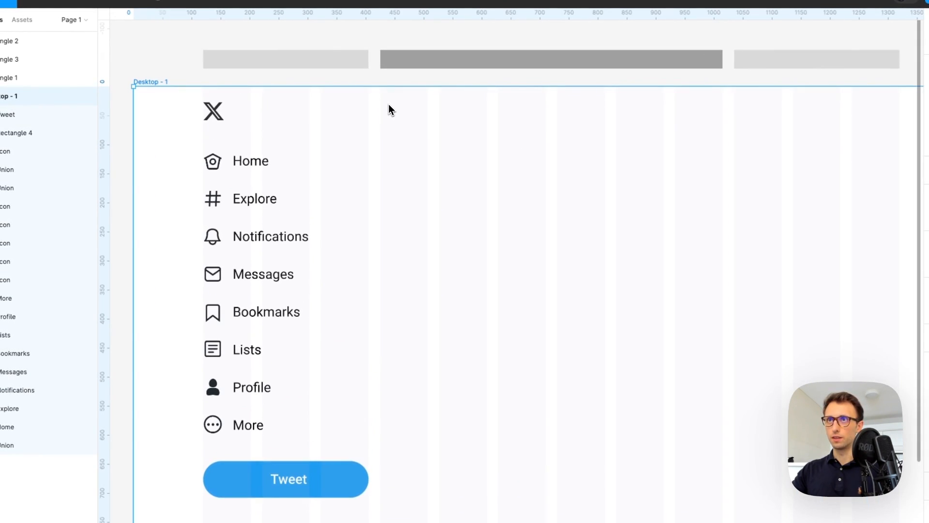
pyautogui.hotkey('ctrl', 'v')
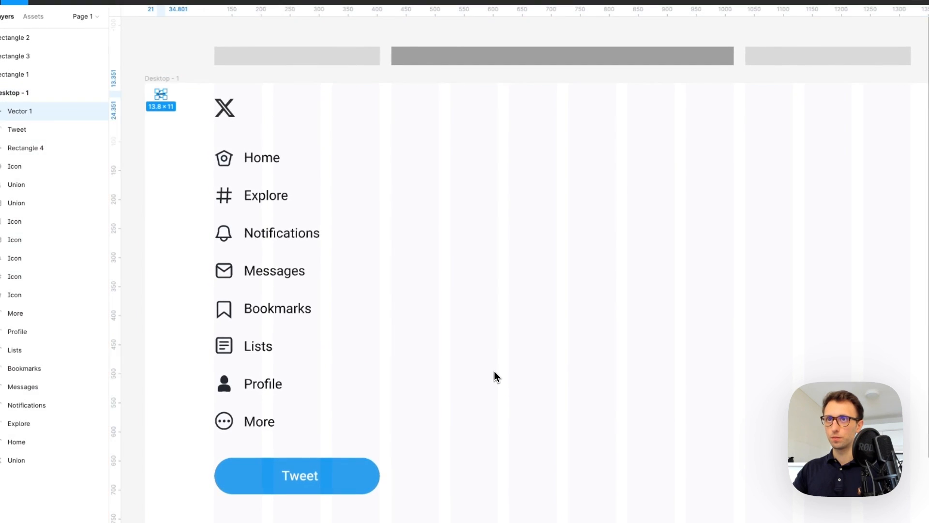
pyautogui.moveTo(171, 102); pyautogui.dragTo(402, 113)
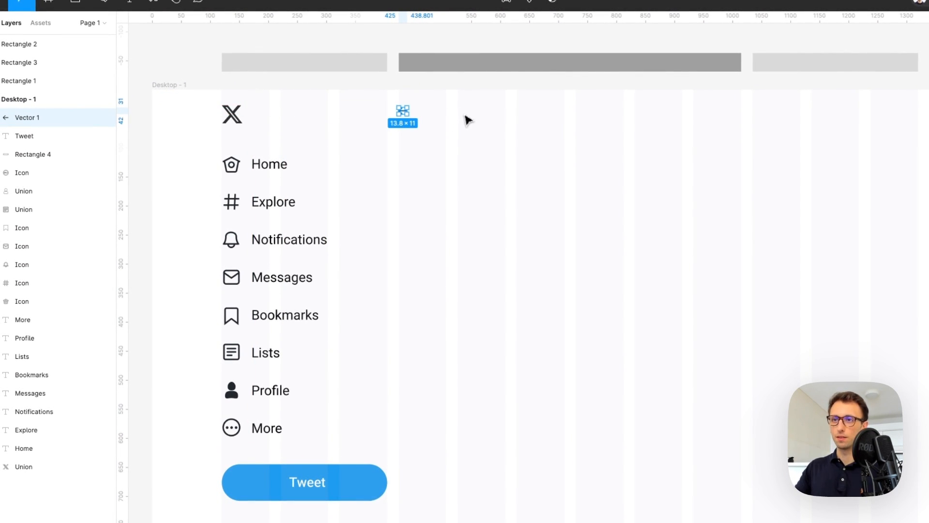
pyautogui.scroll(3, 468, 120)
pyautogui.moveTo(399, 111); pyautogui.dragTo(403, 108)
pyautogui.click(419, 112)
pyautogui.scroll(-1, 419, 110)
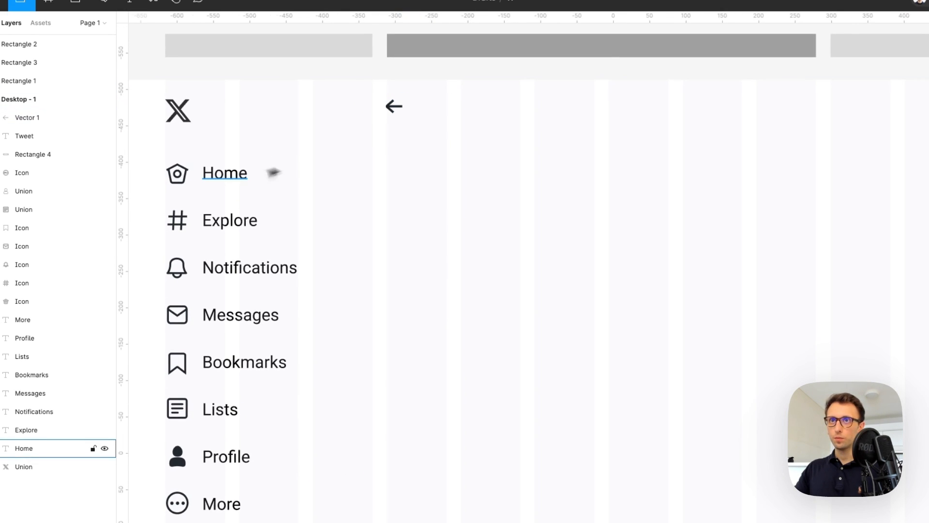
# Place a copy of the Home label beside the arrow to form a '← Home' header
pyautogui.click(220, 180)
pyautogui.moveTo(220, 182); pyautogui.dragTo(436, 116)
pyautogui.hscroll(-10, 442, 129)
pyautogui.moveTo(387, 141); pyautogui.dragTo(514, 202)
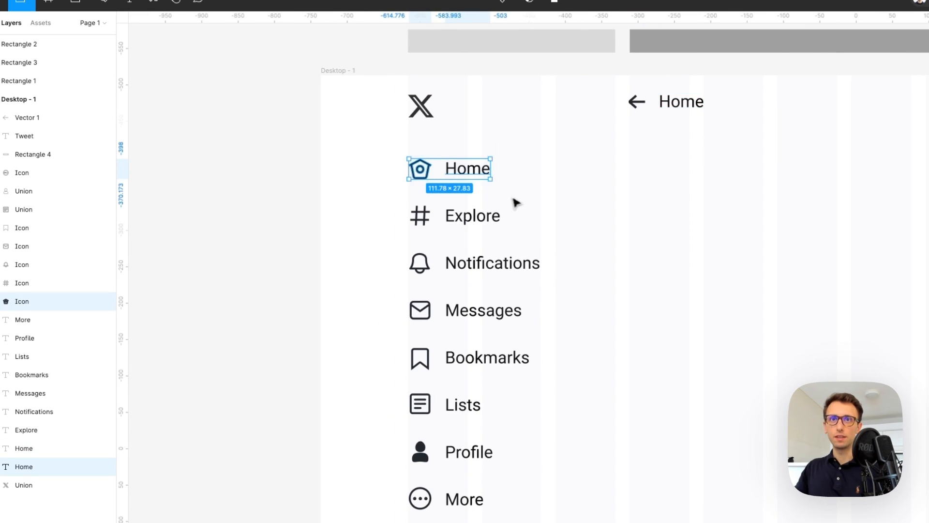
pyautogui.hscroll(2, 515, 203)
# Wrap each sidebar icon-and-label row, Home through More, in its own auto layout
pyautogui.hotkey('shift', 'a')
pyautogui.moveTo(340, 186); pyautogui.dragTo(478, 234)
pyautogui.hotkey('shift', 'a')
pyautogui.moveTo(346, 237); pyautogui.dragTo(456, 279)
pyautogui.hotkey('shift', 'a')
pyautogui.moveTo(327, 285); pyautogui.dragTo(456, 323)
pyautogui.hotkey('shift', 'a')
pyautogui.moveTo(349, 326); pyautogui.dragTo(450, 374)
pyautogui.hotkey('shift', 'a')
pyautogui.moveTo(337, 372); pyautogui.dragTo(460, 414)
pyautogui.hotkey('shift', 'a')
pyautogui.scroll(-2, 461, 429)
pyautogui.hotkey('shift', 'a')
pyautogui.moveTo(348, 426); pyautogui.dragTo(450, 466)
pyautogui.hotkey('shift', 'a')
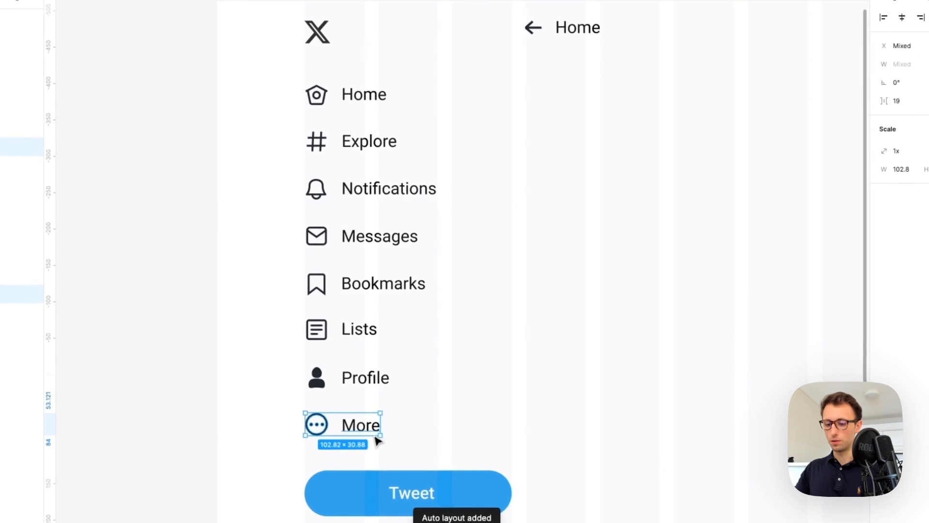
pyautogui.hotkey('shift', 'a')
# Put the Tweet pill and label in auto layout with a fixed width of 285
pyautogui.scroll(-3, 427, 365)
pyautogui.moveTo(262, 353); pyautogui.dragTo(531, 468)
pyautogui.hotkey('shift', 'a')
pyautogui.hscroll(2, 409, 335)
pyautogui.moveTo(497, 399); pyautogui.dragTo(499, 398)
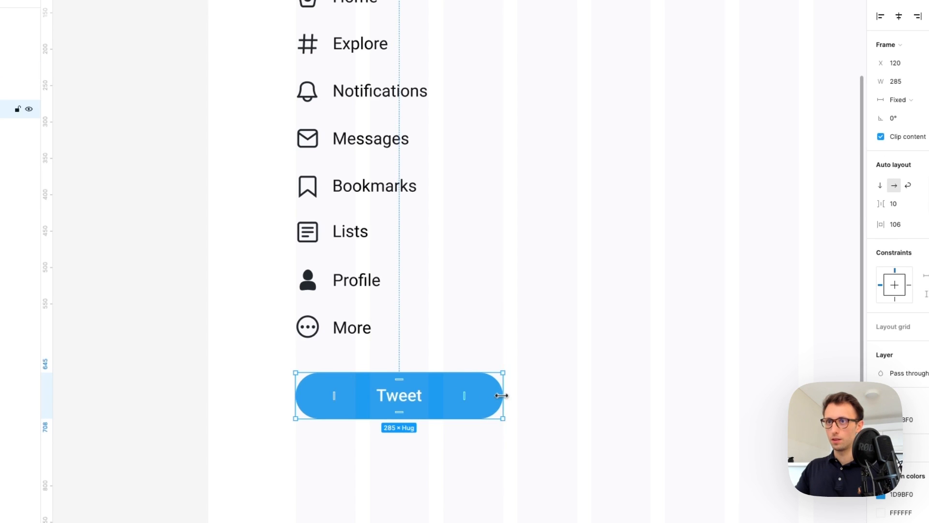
pyautogui.scroll(-3, 493, 379)
# Stack all eight nav rows in a vertical auto layout with 37 spacing
pyautogui.moveTo(375, 177); pyautogui.dragTo(477, 366)
pyautogui.hotkey('shift', 'a')
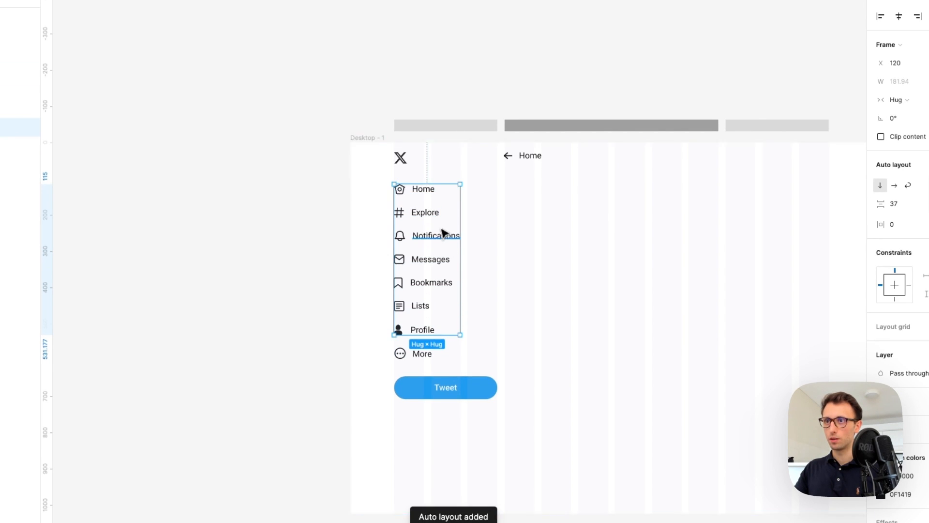
pyautogui.hotkey('ctrl', 'z')
pyautogui.moveTo(370, 180); pyautogui.dragTo(489, 370)
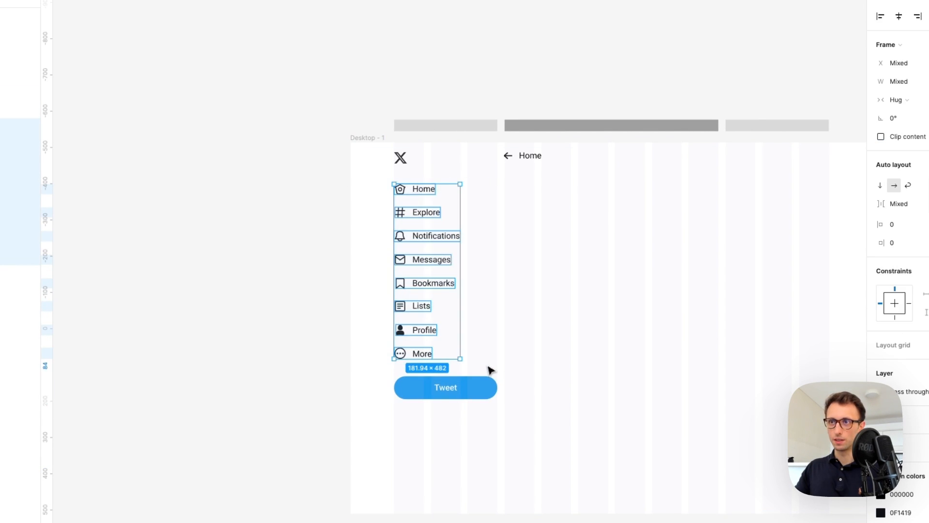
pyautogui.hotkey('shift', 'a')
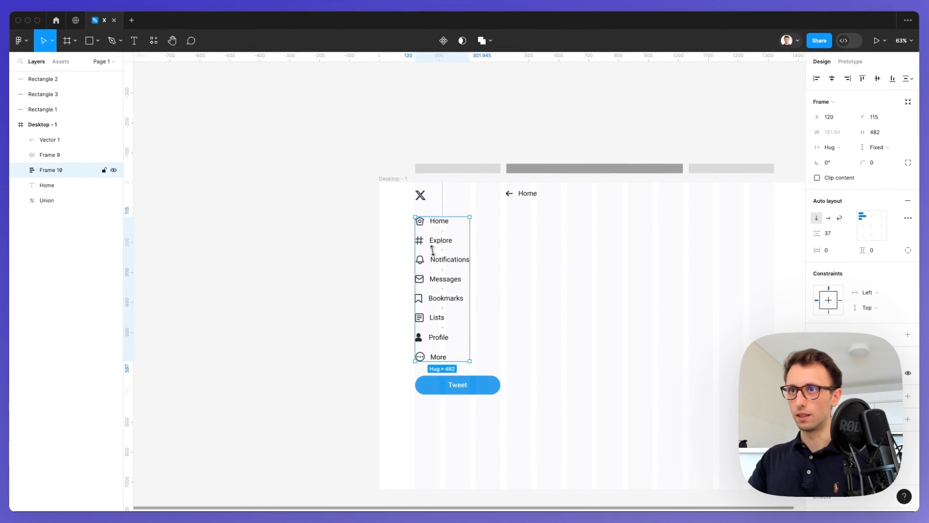
# Change the Bookmarks icon's stroke alignment from Center to Inside
pyautogui.scroll(5, 434, 251)
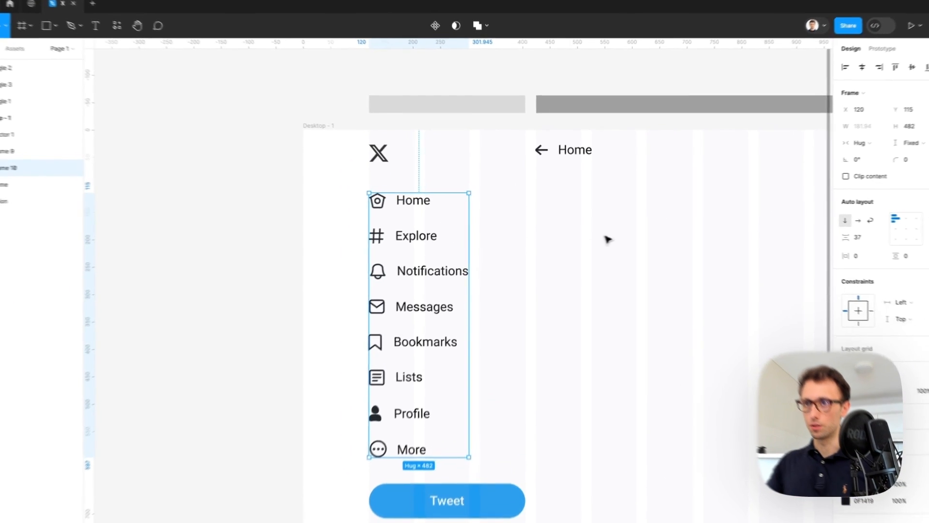
pyautogui.click(591, 237)
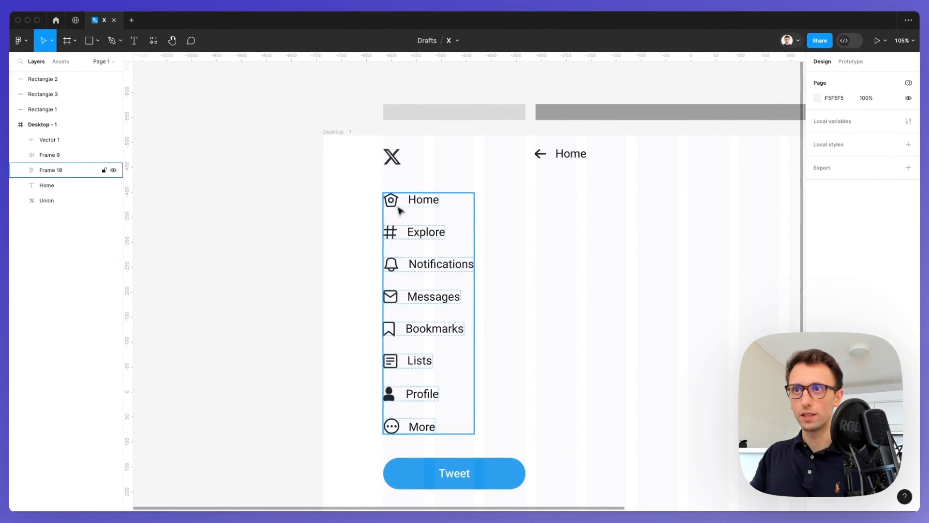
pyautogui.scroll(5, 401, 272)
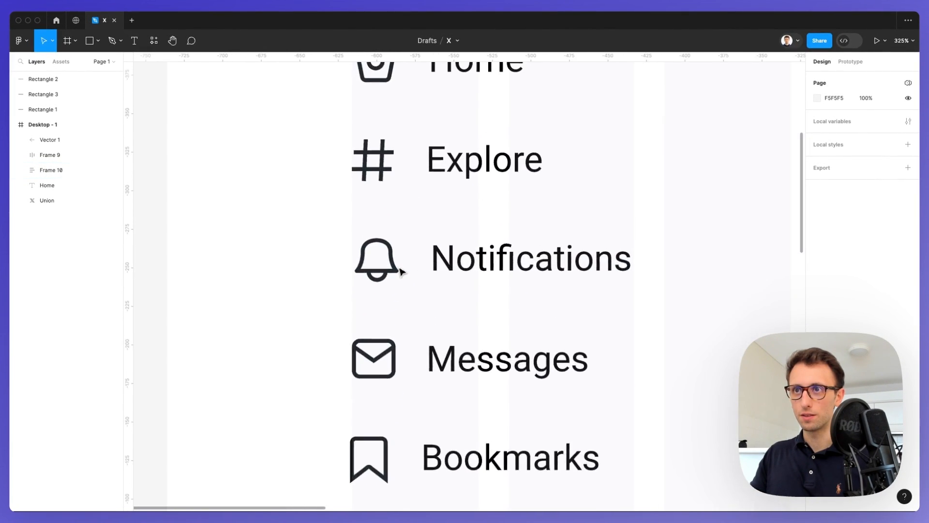
pyautogui.scroll(-10, 401, 273)
pyautogui.scroll(10, 382, 337)
pyautogui.scroll(1, 382, 337)
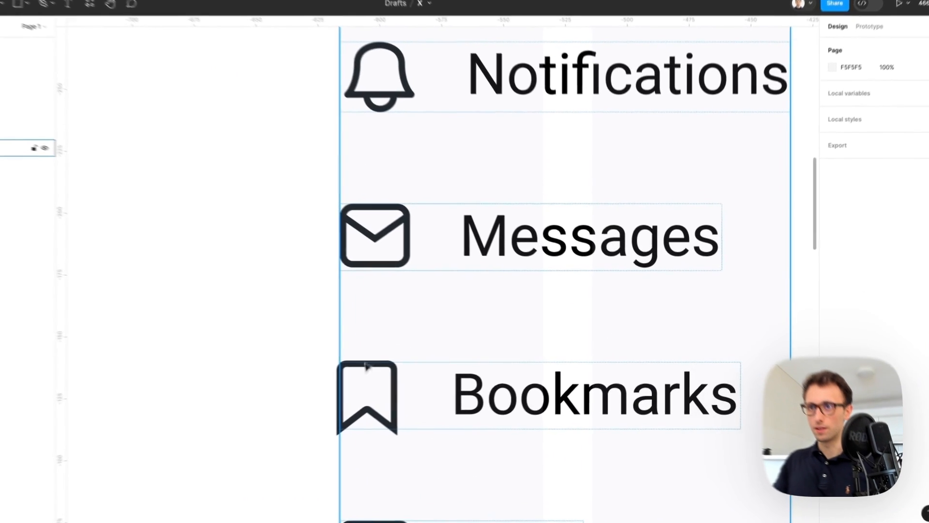
pyautogui.click(399, 378)
pyautogui.doubleClick(423, 378)
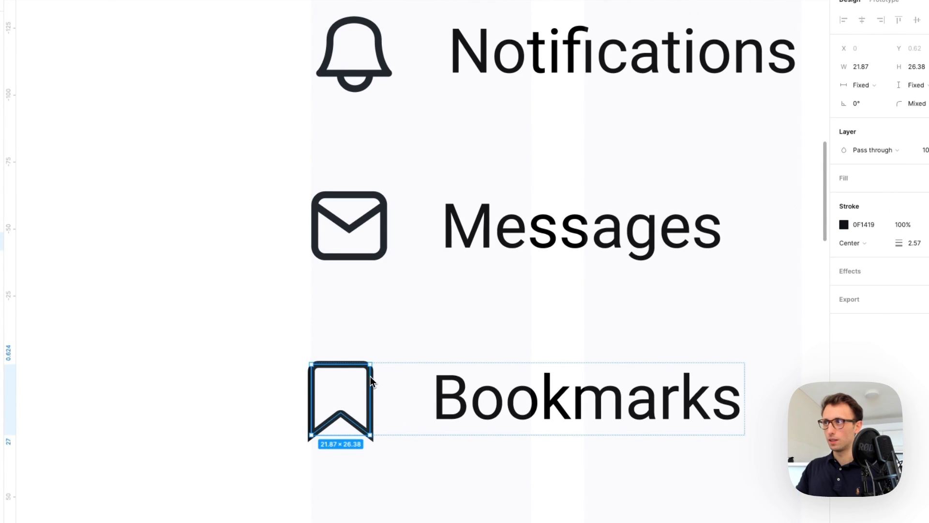
pyautogui.click(852, 243)
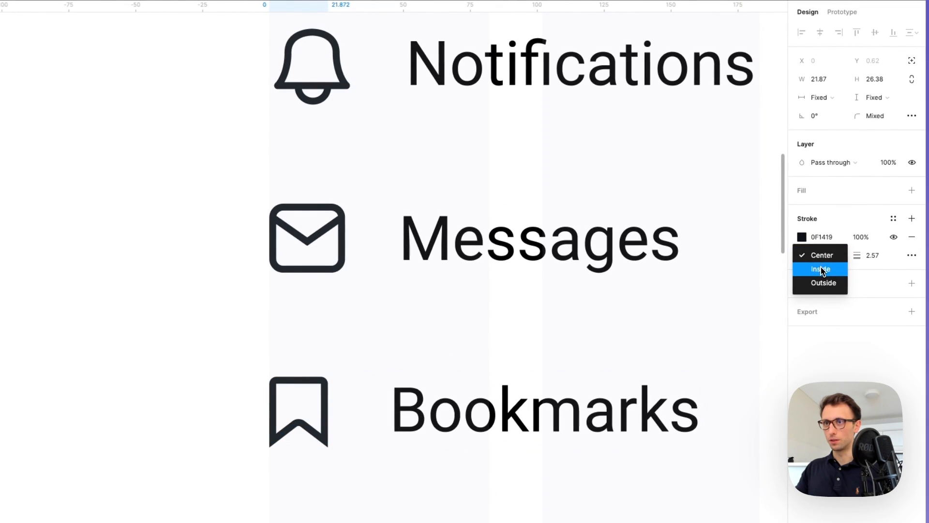
pyautogui.click(820, 269)
# Check the Profile icon, then clear the selection and review the sidebar
pyautogui.scroll(-3, 387, 314)
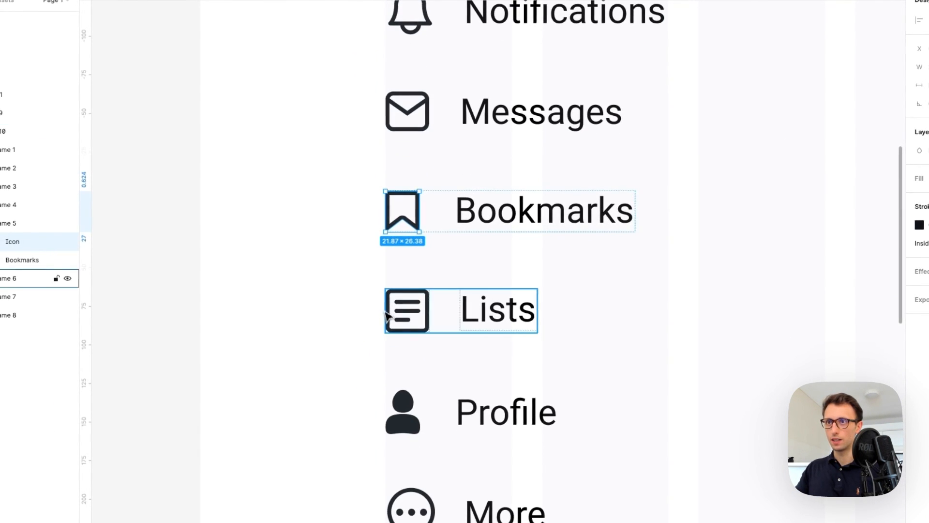
pyautogui.scroll(-4, 389, 310)
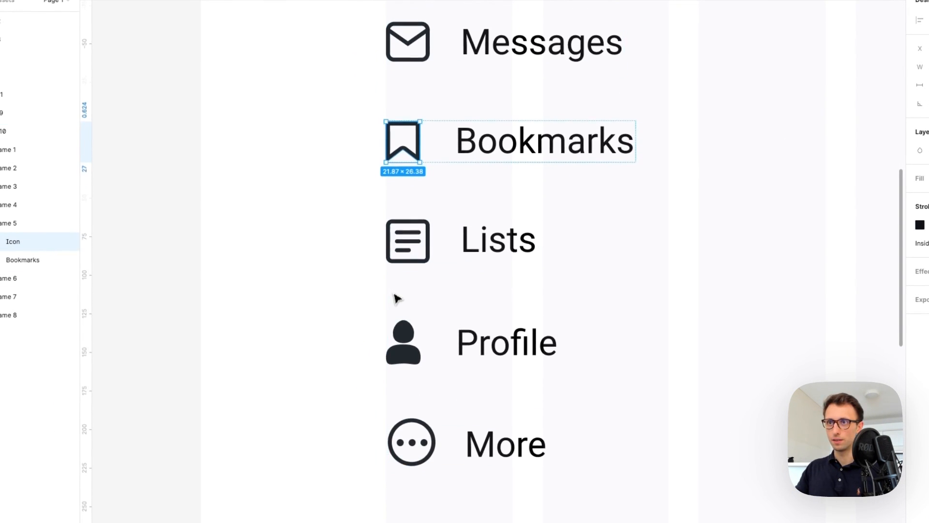
pyautogui.click(402, 323)
pyautogui.click(339, 324)
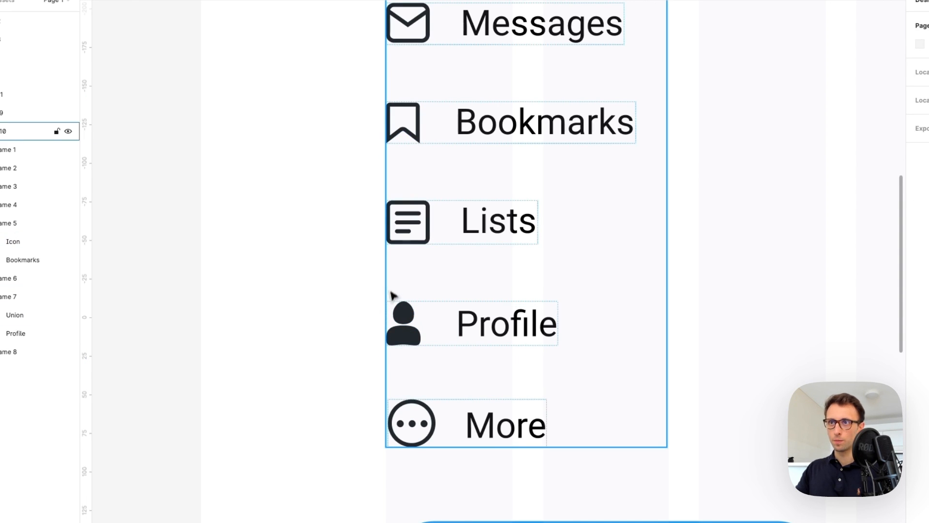
pyautogui.scroll(-3, 401, 294)
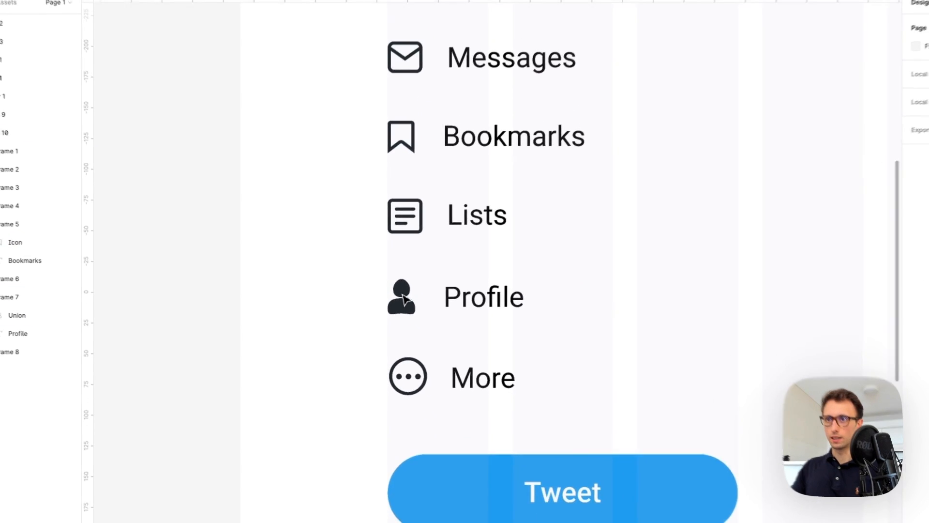
pyautogui.scroll(-4, 415, 371)
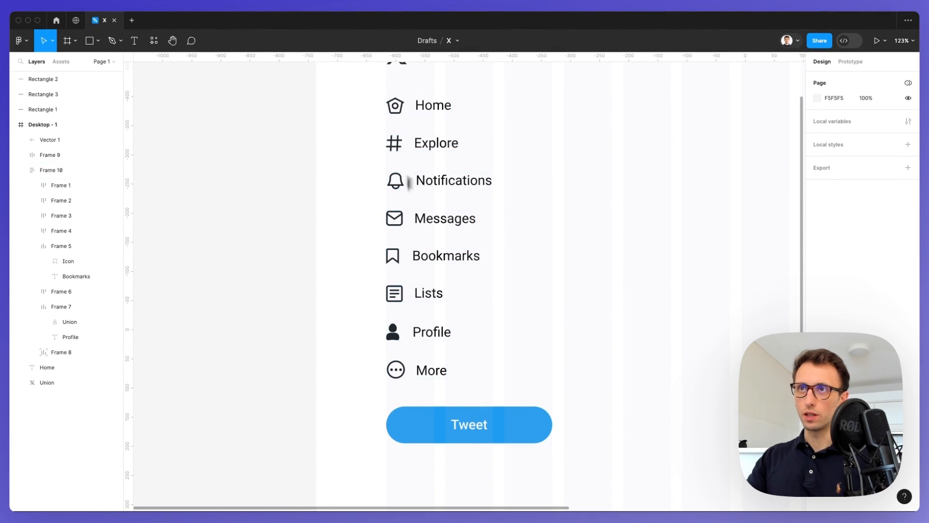
pyautogui.scroll(5, 402, 347)
pyautogui.hscroll(5, 402, 346)
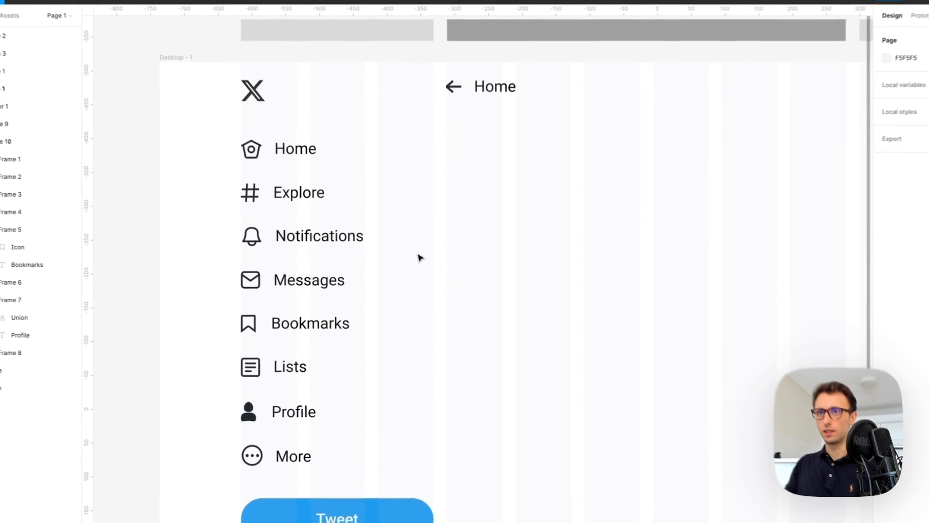
pyautogui.hscroll(4, 492, 154)
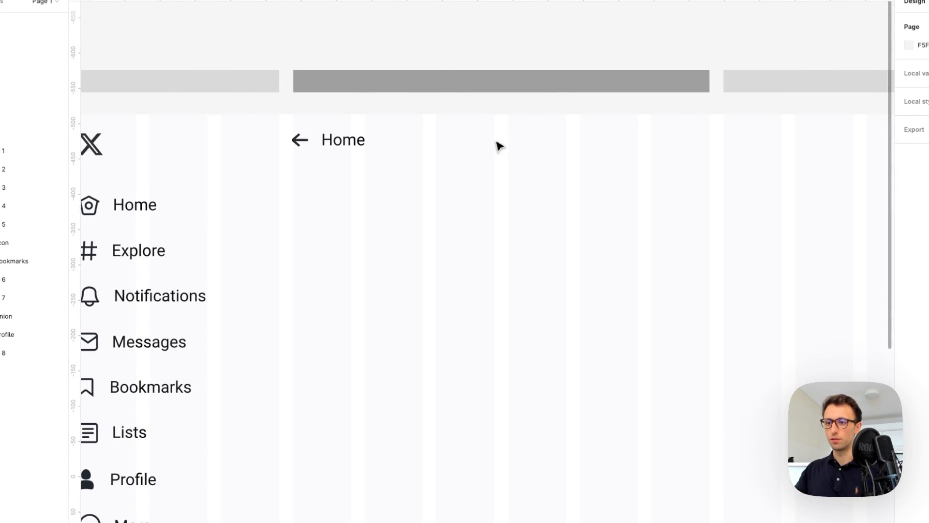
# Replace the Home header with the profile's display name, all in Bold
pyautogui.doubleClick(344, 140)
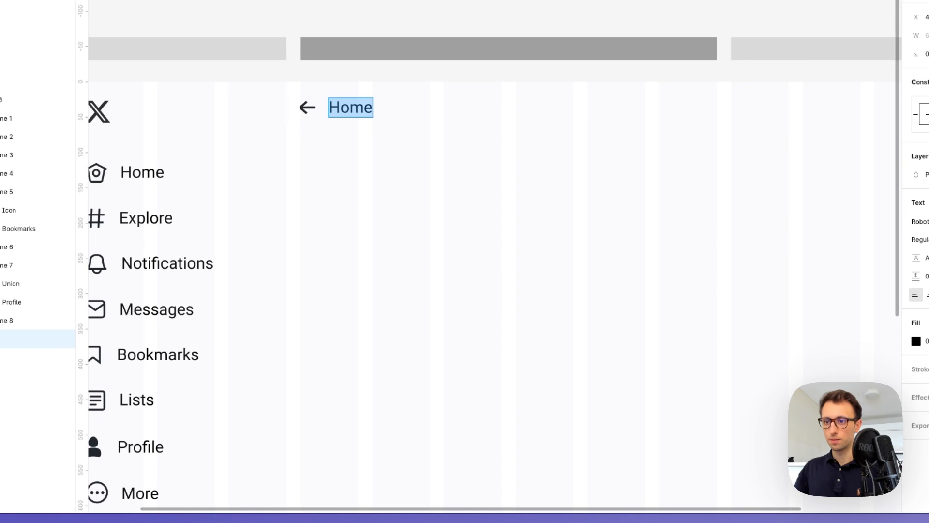
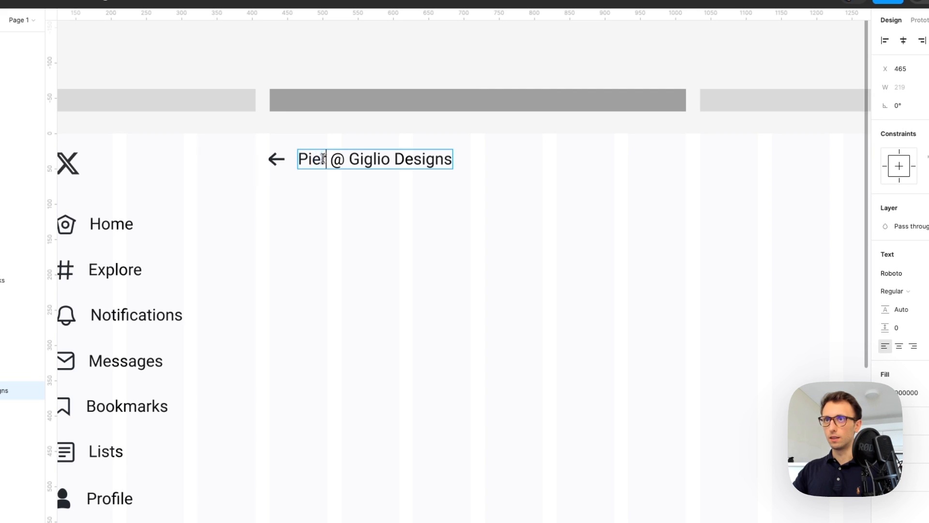
pyautogui.doubleClick(322, 158)
pyautogui.click(892, 291)
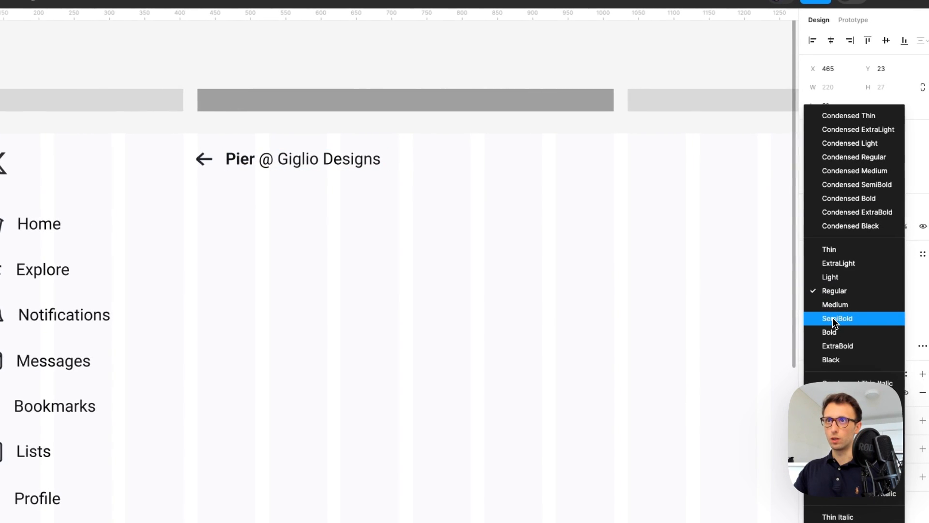
pyautogui.press('Down')
pyautogui.click(837, 337)
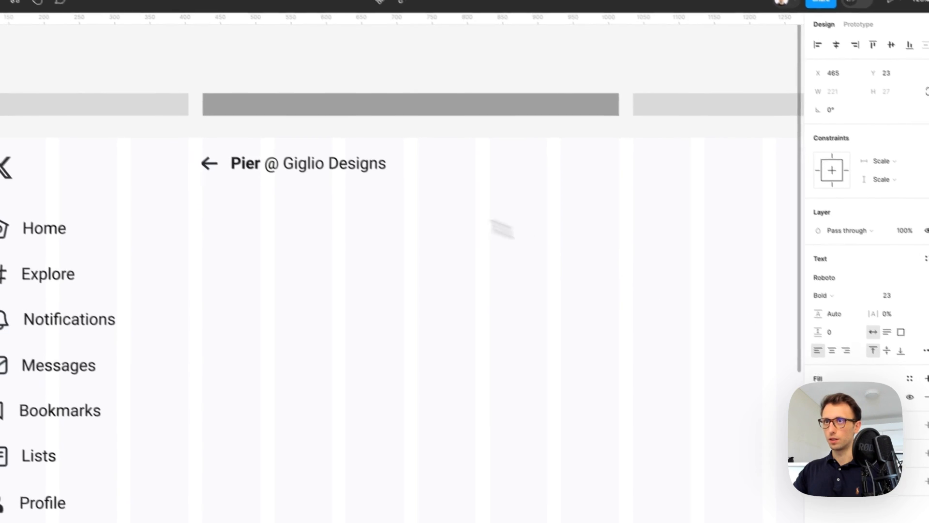
pyautogui.moveTo(277, 159); pyautogui.dragTo(391, 160)
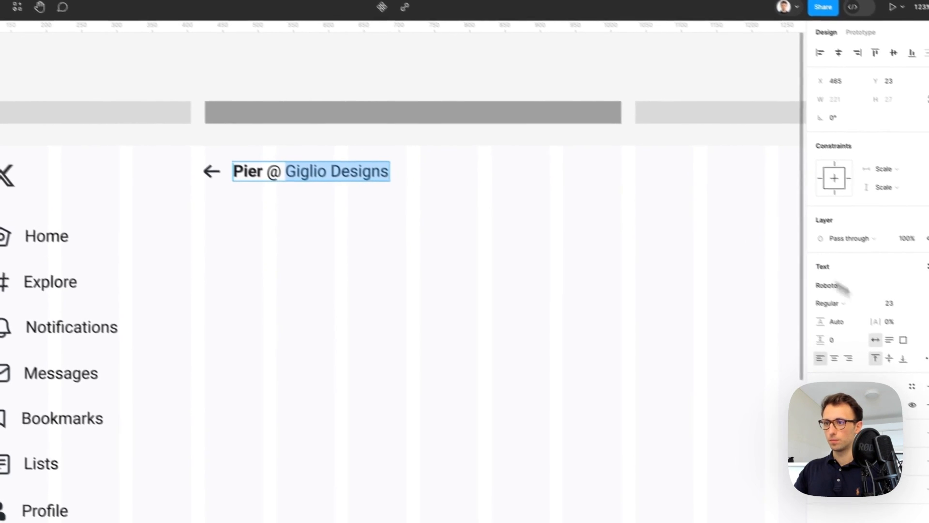
pyautogui.click(878, 321)
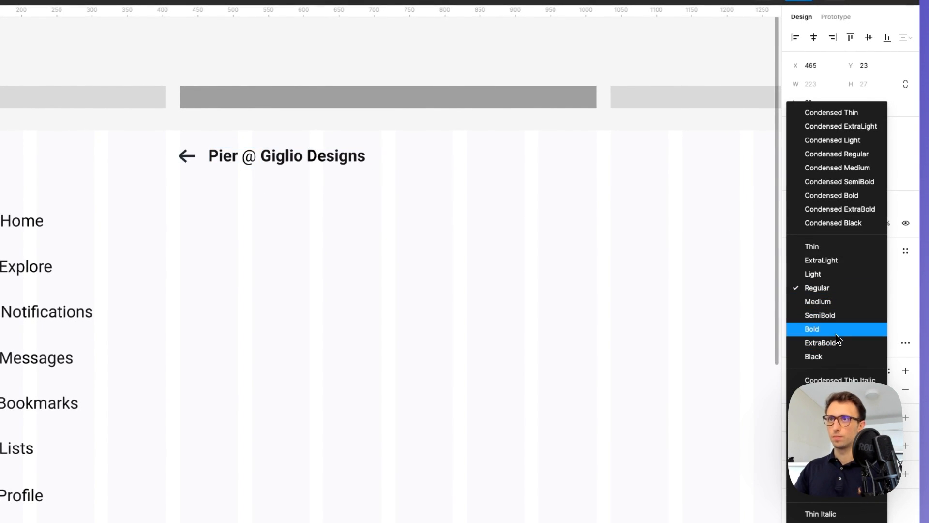
pyautogui.click(835, 331)
# Add a ⚡ emoji at the end of the display name
pyautogui.press('Right')
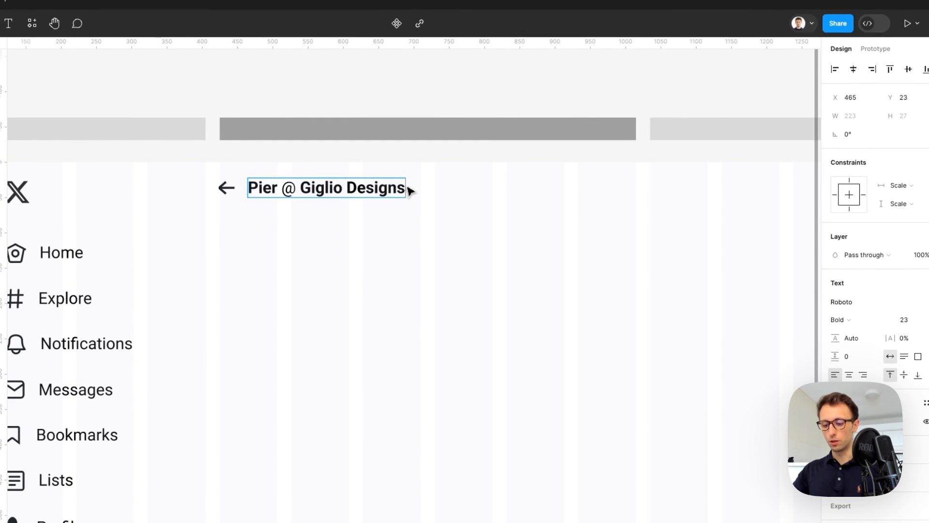
pyautogui.press('ctrl+super+space')
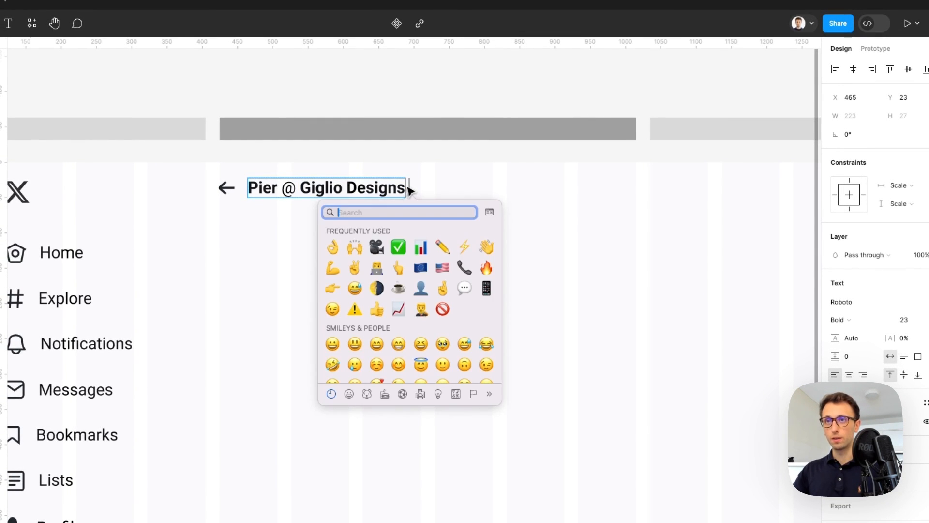
pyautogui.click(466, 247)
pyautogui.press('Escape')
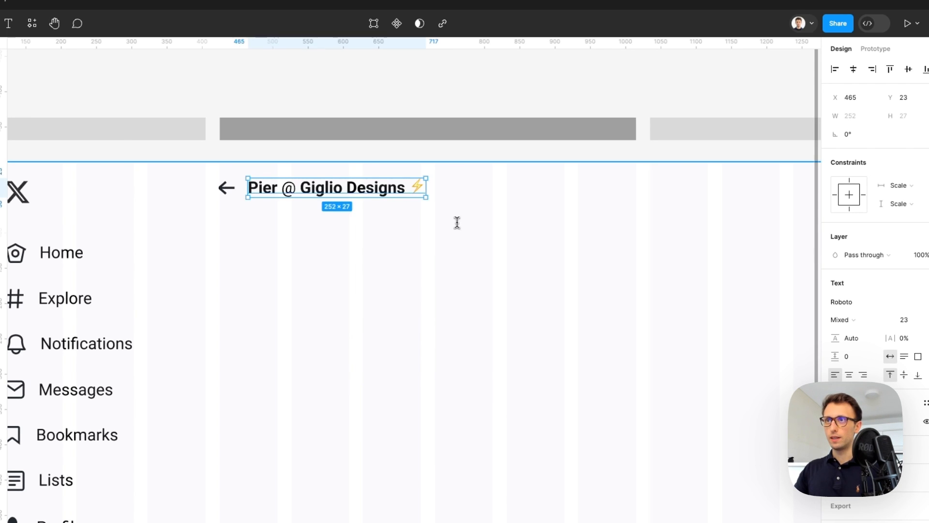
pyautogui.scroll(-3, 457, 223)
pyautogui.press('Escape')
pyautogui.hscroll(1, 459, 224)
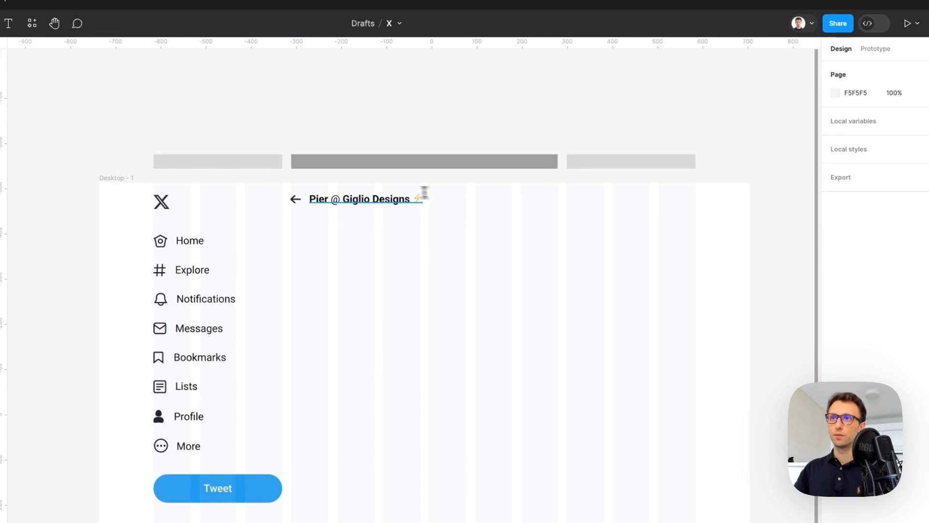
pyautogui.scroll(5, 357, 205)
# Move the name text right of the back arrow and nudge both name lines up to align with it
pyautogui.click(370, 198)
pyautogui.moveTo(412, 198); pyautogui.dragTo(458, 220)
pyautogui.scroll(-2, 458, 219)
pyautogui.keyDown('shift'); pyautogui.click(451, 160); pyautogui.keyUp('shift')
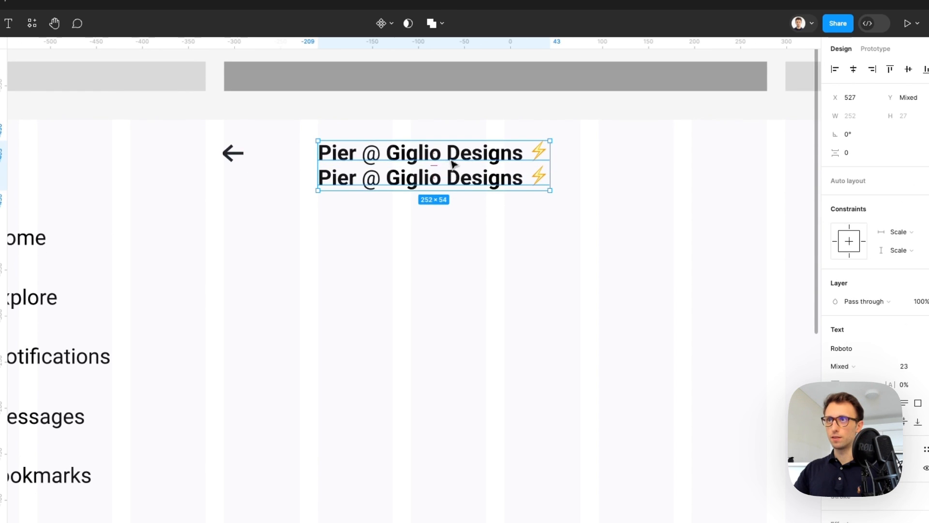
pyautogui.hotkey('shift', 'Up')
pyautogui.press('Up')
pyautogui.press('Up')
pyautogui.press('Up')
pyautogui.press('Up')
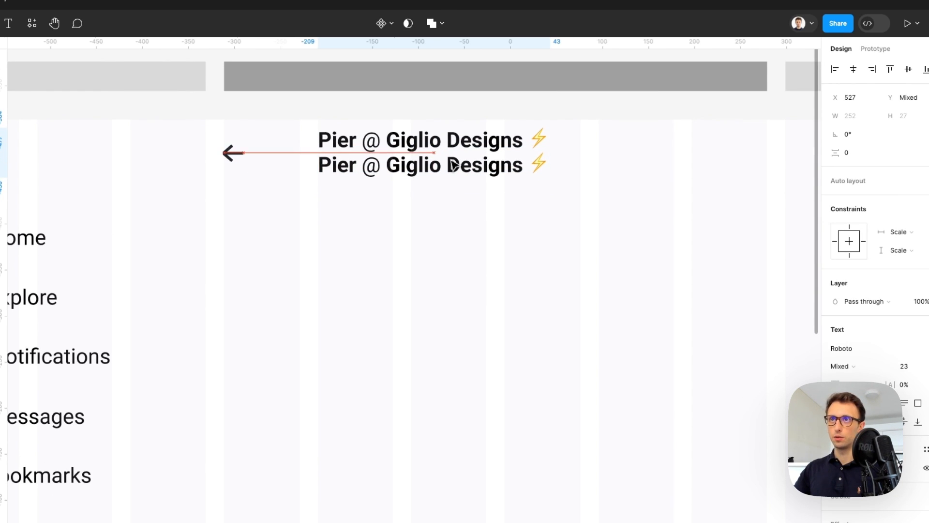
pyautogui.press('Up')
# Turn the second line into a size-13, Medium-weight '536 posts' line just below the name
pyautogui.click(424, 167)
pyautogui.click(920, 327)
pyautogui.write('13')
pyautogui.press('Return')
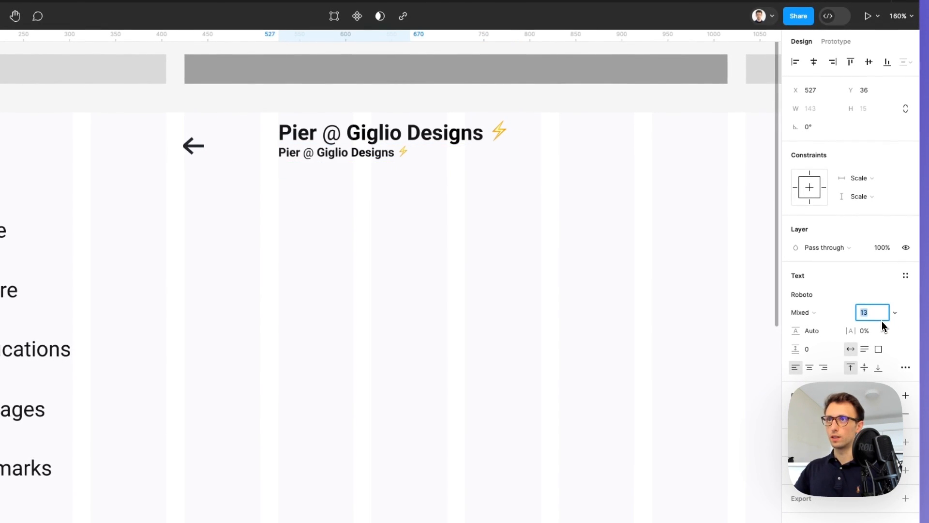
pyautogui.press('Down')
pyautogui.press('Down')
pyautogui.press('Down')
pyautogui.press('Down')
pyautogui.press('Down')
pyautogui.press('Down')
pyautogui.press('Down')
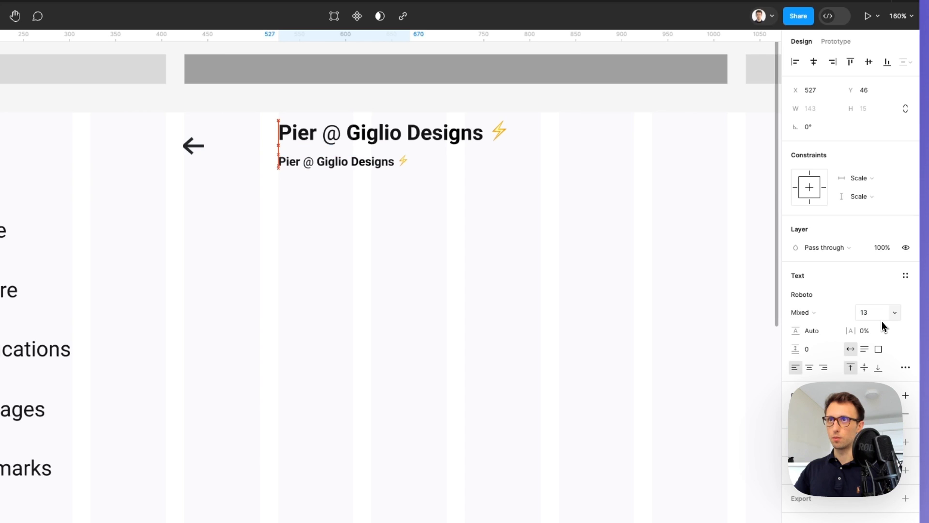
pyautogui.doubleClick(373, 175)
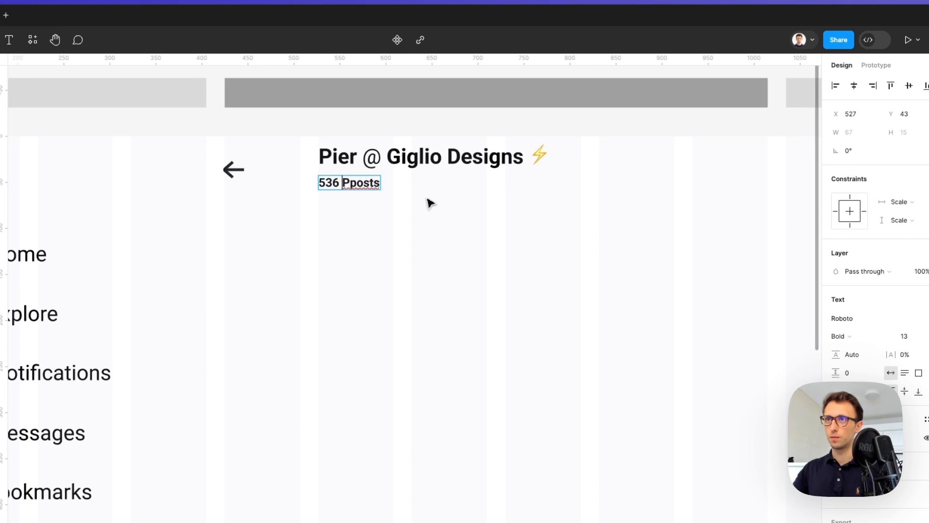
pyautogui.click(838, 335)
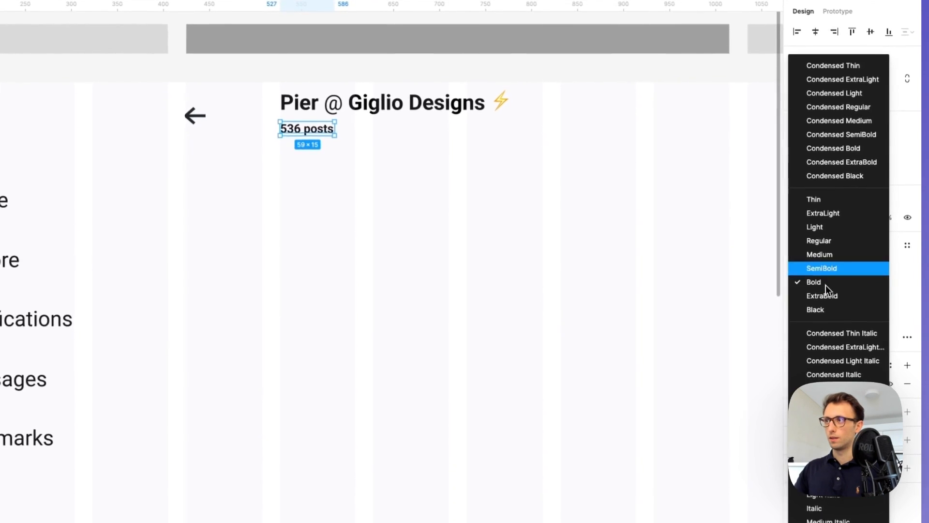
pyautogui.click(826, 256)
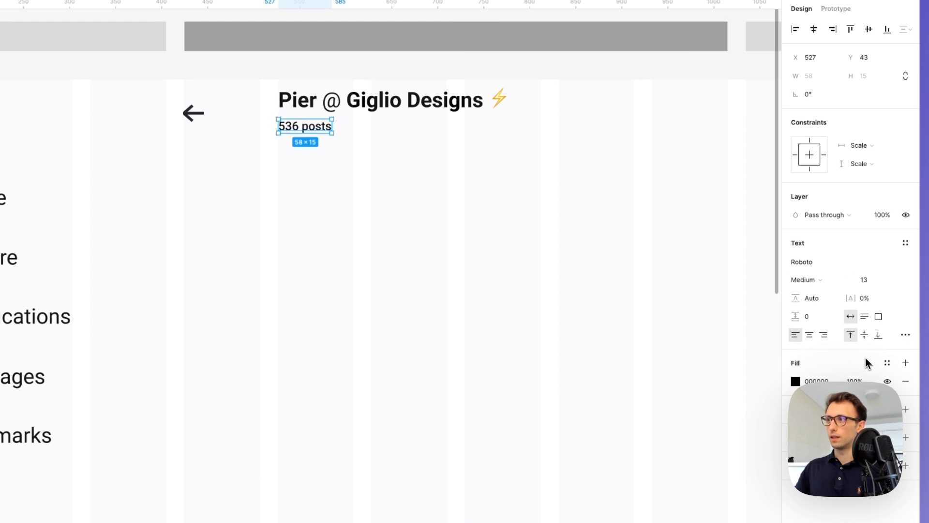
# Colour the '536 posts' text grey 747474
pyautogui.moveTo(918, 211); pyautogui.dragTo(770, 210)
pyautogui.click(644, 382)
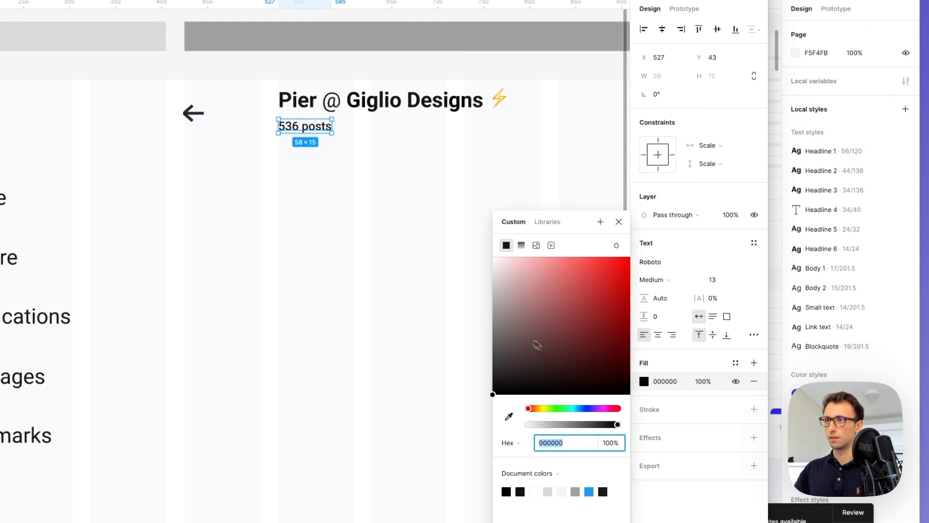
pyautogui.write('747474')
pyautogui.press('Return')
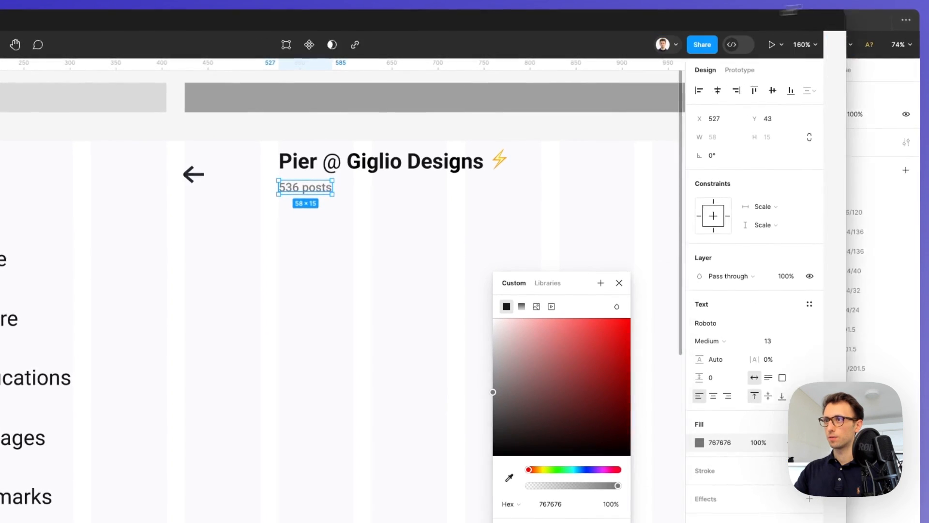
pyautogui.click(618, 283)
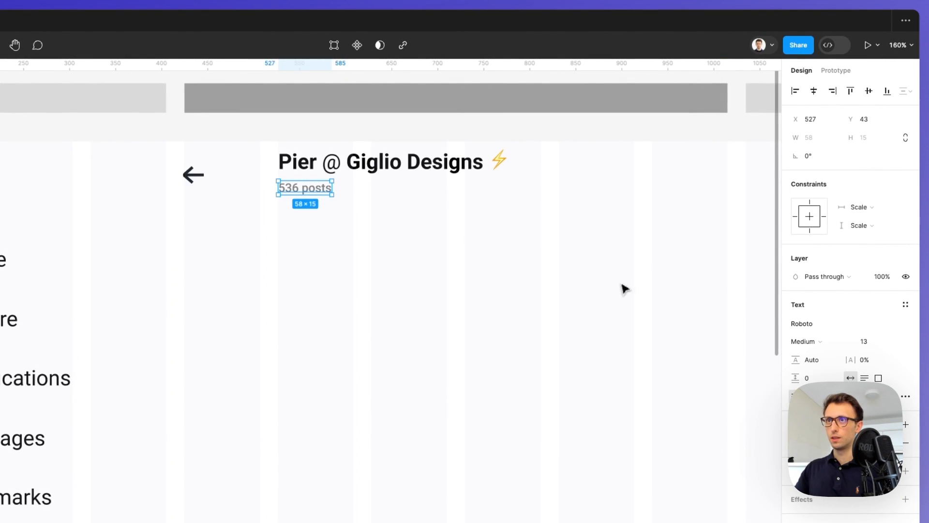
# Set the display name title's font size to 20
pyautogui.scroll(-3, 557, 271)
pyautogui.click(433, 178)
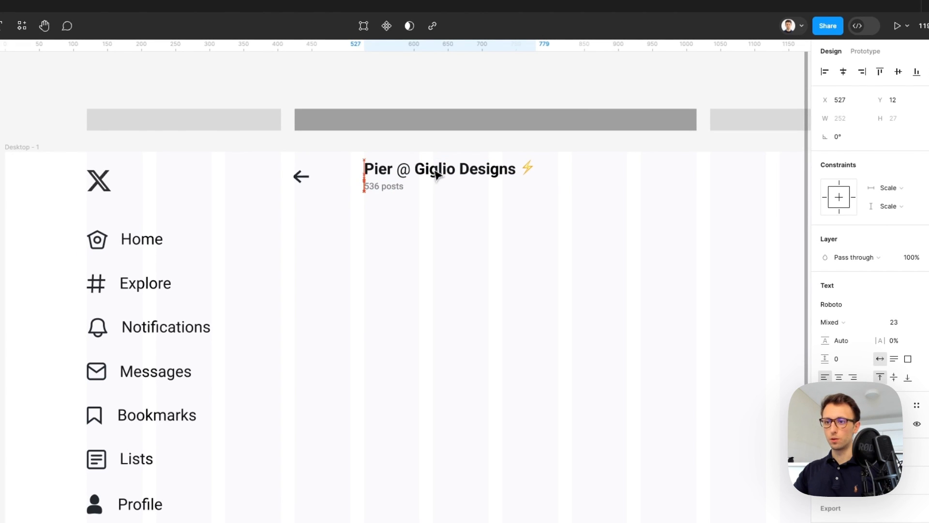
pyautogui.hscroll(2, 525, 226)
pyautogui.click(536, 234)
pyautogui.scroll(-3, 539, 233)
pyautogui.hscroll(2, 548, 234)
pyautogui.click(376, 197)
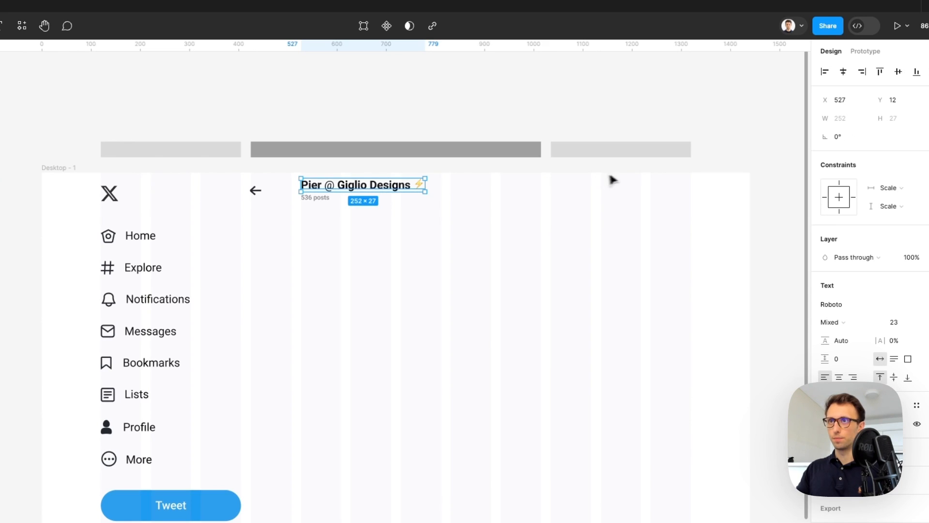
pyautogui.write('20')
pyautogui.press('Return')
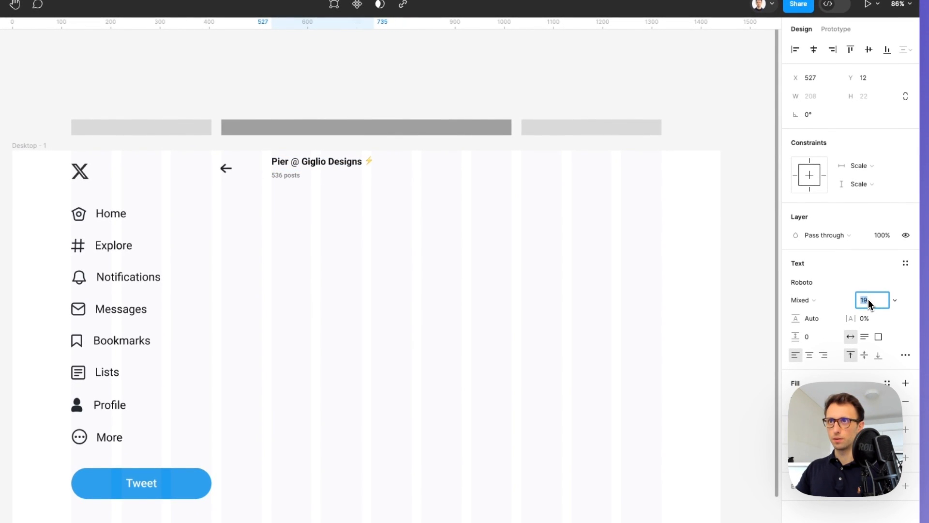
pyautogui.press('Up')
pyautogui.press('Return')
pyautogui.press('Down')
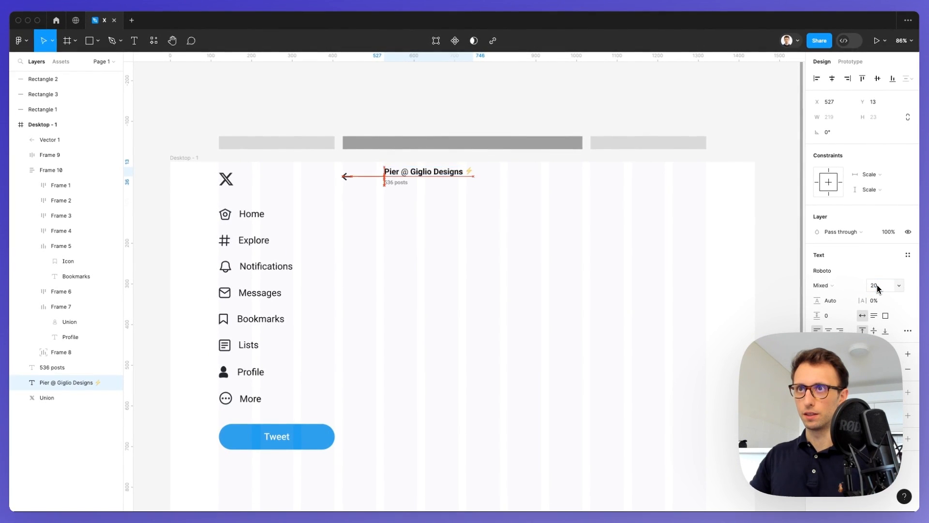
pyautogui.press('Down')
pyautogui.press('Down')
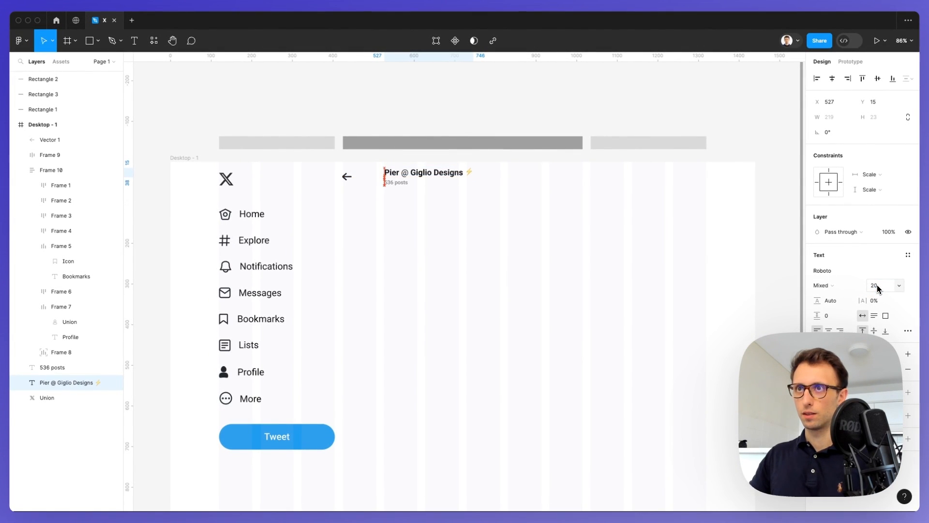
# Draw a 590×259 grey banner rectangle below the header
pyautogui.press('Escape')
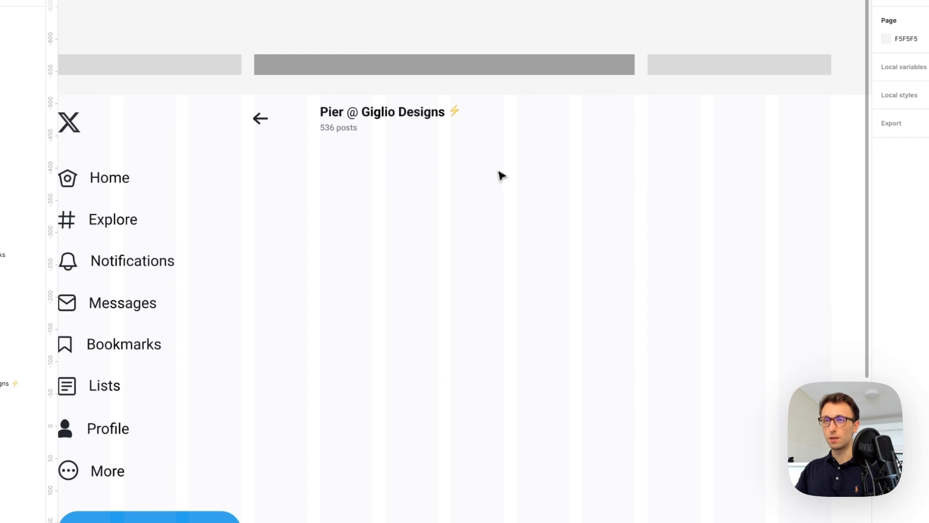
pyautogui.press('r')
pyautogui.moveTo(255, 141)
pyautogui.mouseDown()
pyautogui.moveTo(649, 282)
pyautogui.moveTo(637, 308)
pyautogui.moveTo(623, 292)
pyautogui.mouseUp()
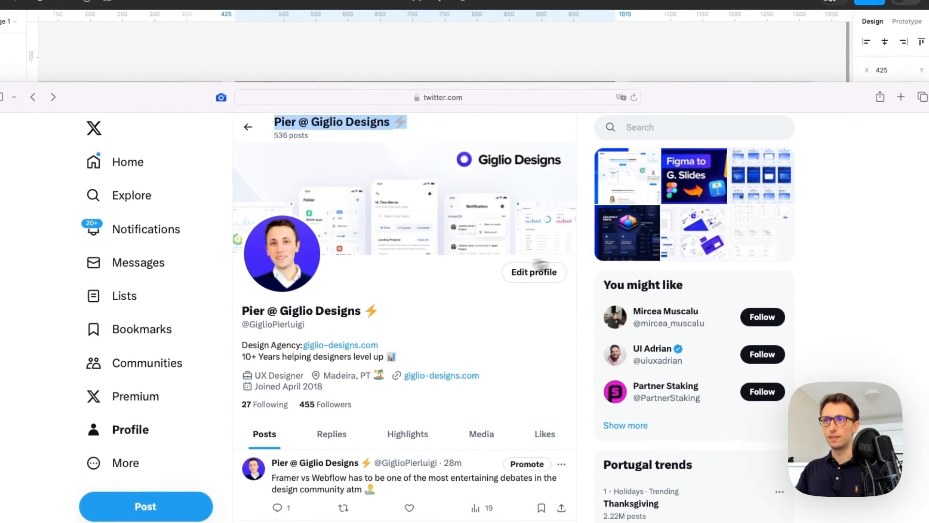
# Enlarge the Giglio Designs cover banner on X, Copy Image, then close the viewer
pyautogui.click(444, 267)
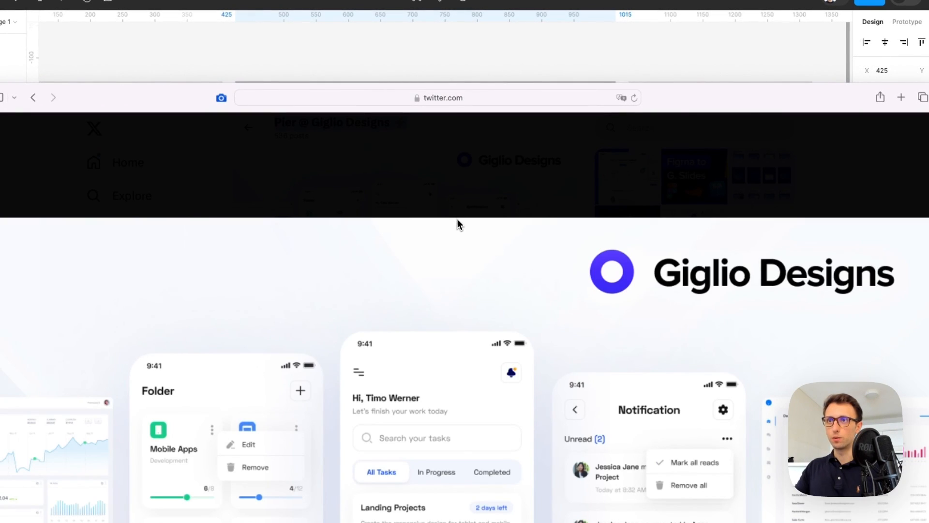
pyautogui.rightClick(463, 244)
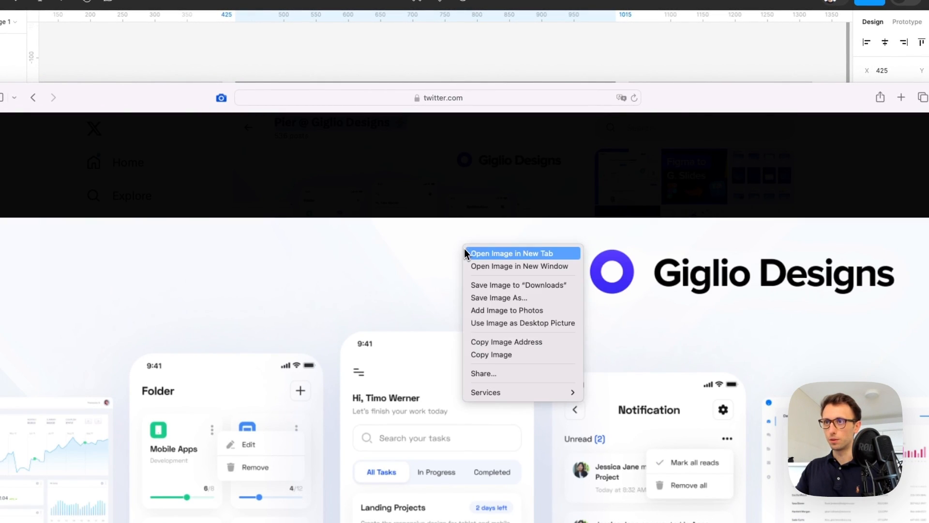
pyautogui.click(498, 357)
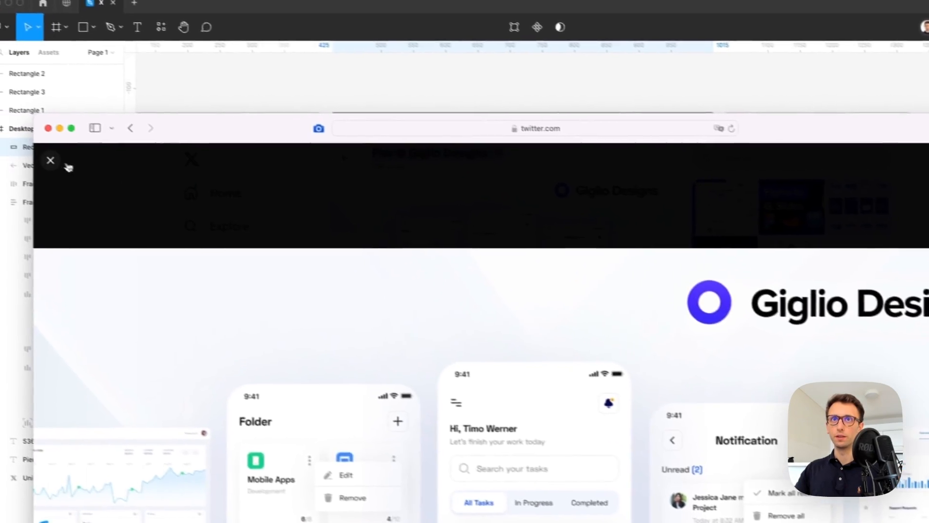
pyautogui.click(50, 159)
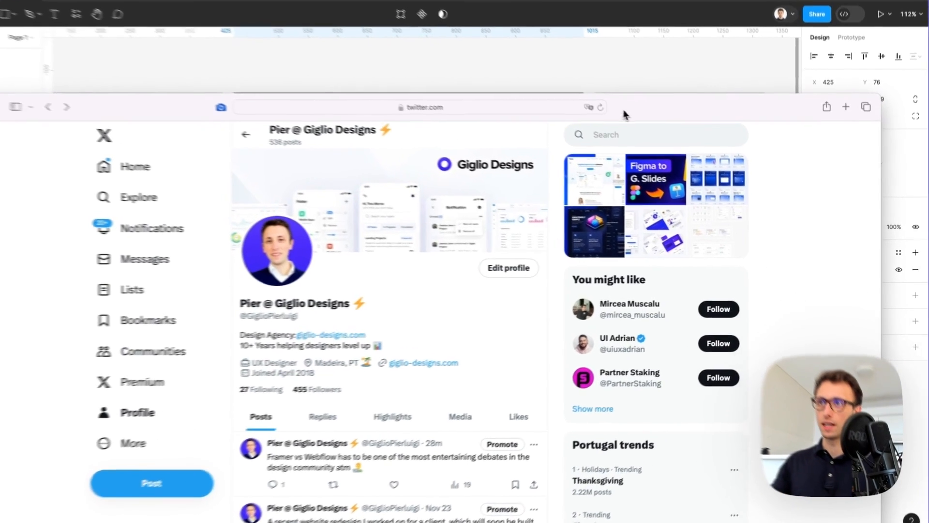
# Paste the copied cover image into the banner rectangle and trim it to 233 px tall
pyautogui.moveTo(648, 127); pyautogui.dragTo(650, 510)
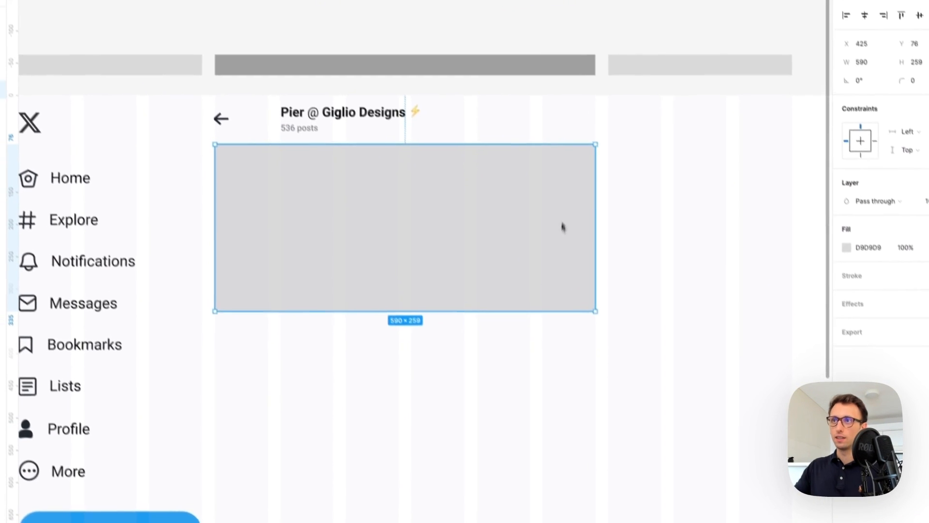
pyautogui.hotkey('ctrl', 'v')
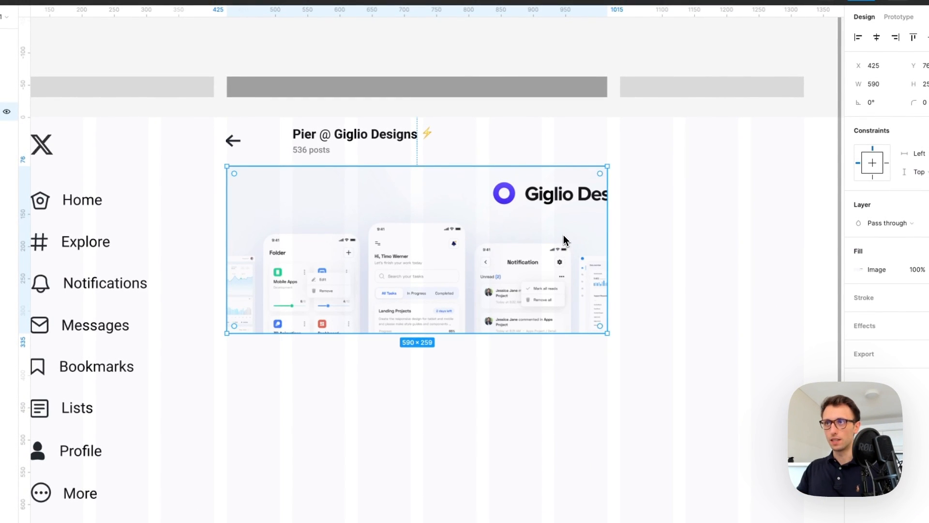
pyautogui.moveTo(480, 333); pyautogui.dragTo(490, 290)
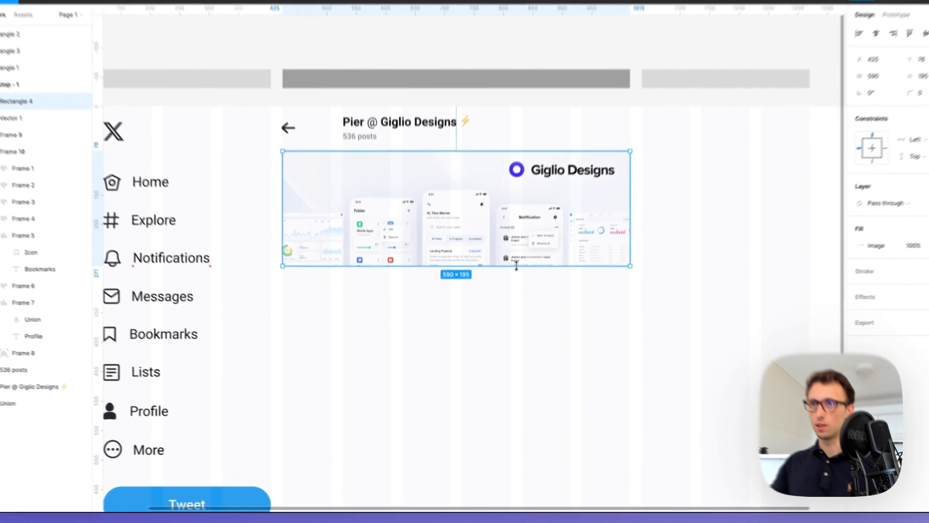
pyautogui.click(515, 319)
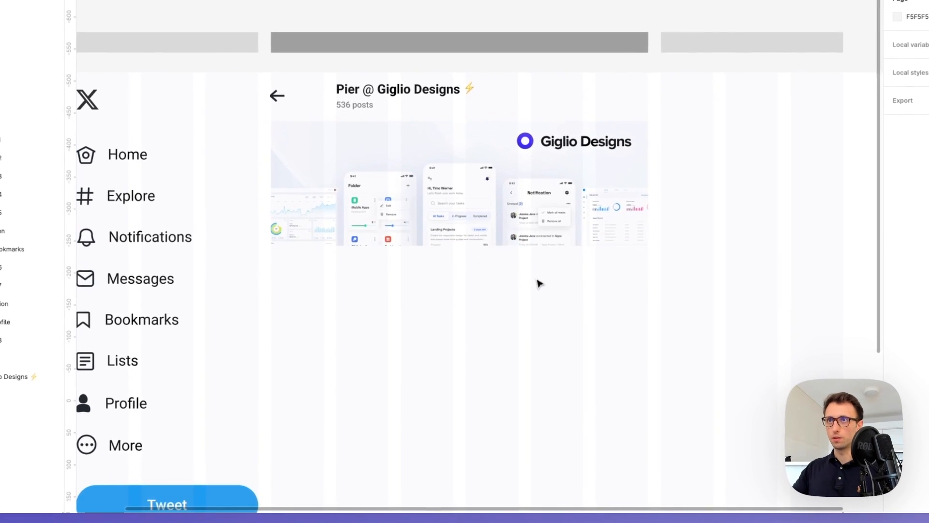
# Draw a grey 132×132 avatar circle over the banner's lower left
pyautogui.scroll(-3, 516, 318)
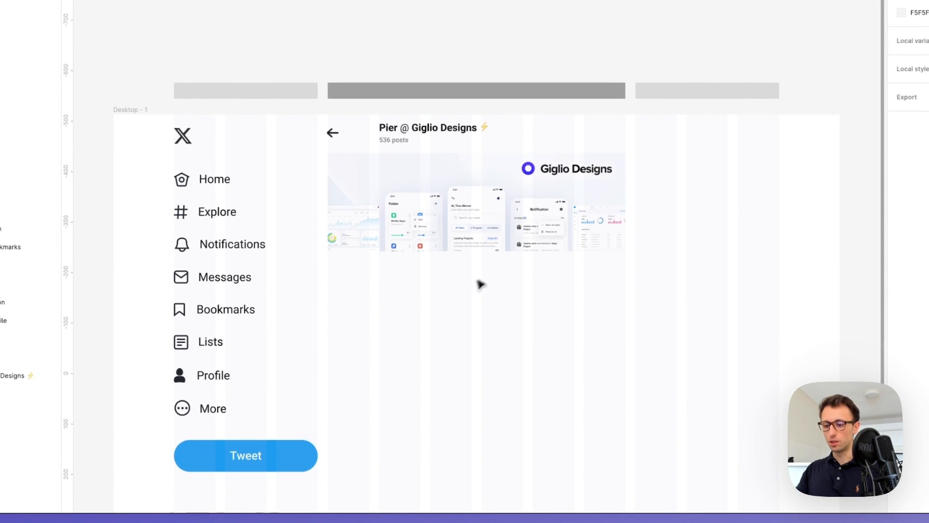
pyautogui.moveTo(367, 253)
pyautogui.mouseDown()
pyautogui.moveTo(401, 206)
pyautogui.moveTo(384, 220)
pyautogui.moveTo(382, 253)
pyautogui.mouseUp()
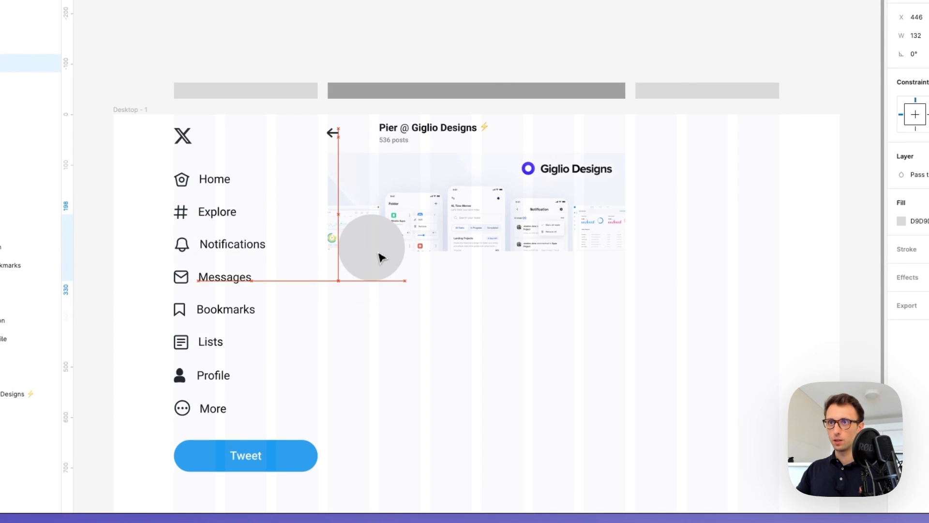
pyautogui.press('Left')
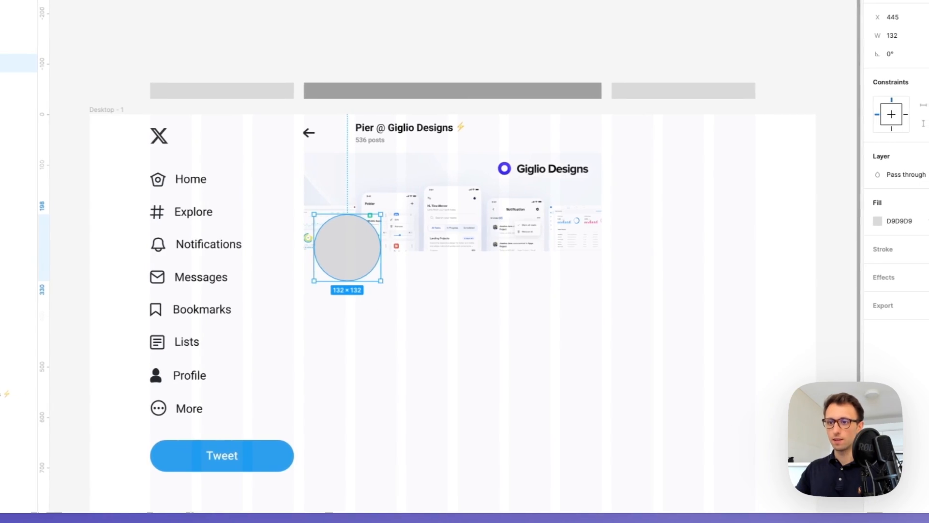
pyautogui.moveTo(716, 508); pyautogui.dragTo(738, 15)
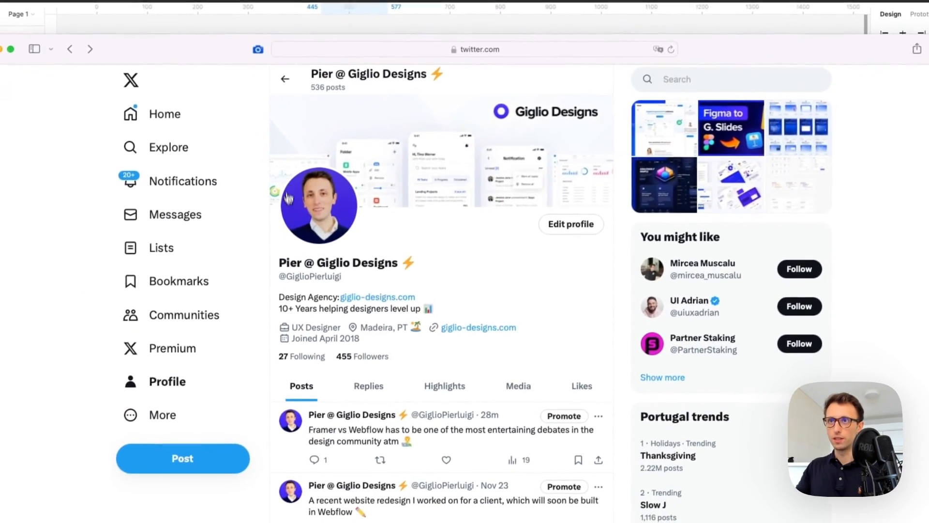
# Enlarge the X profile photo, copy it with Copy Image, and close the enlarged view
pyautogui.rightClick(297, 234)
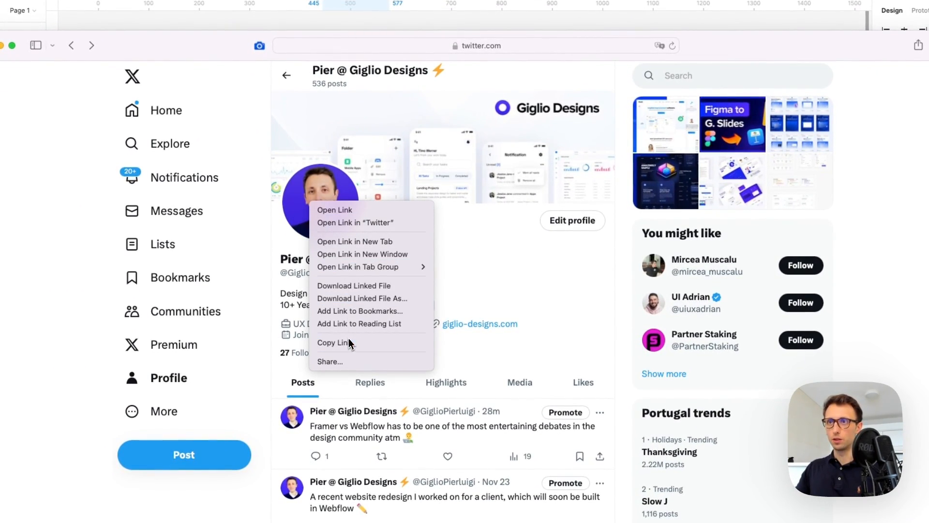
pyautogui.click(473, 284)
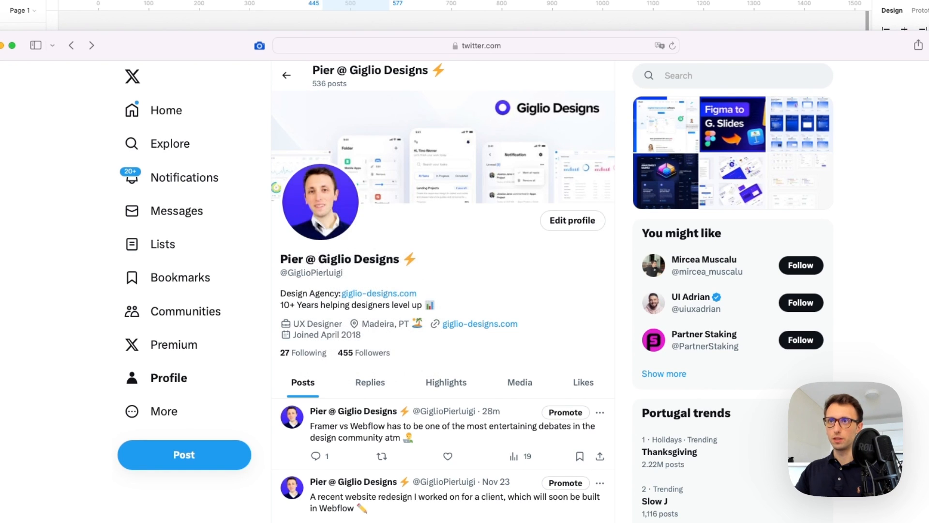
pyautogui.click(306, 216)
pyautogui.rightClick(450, 326)
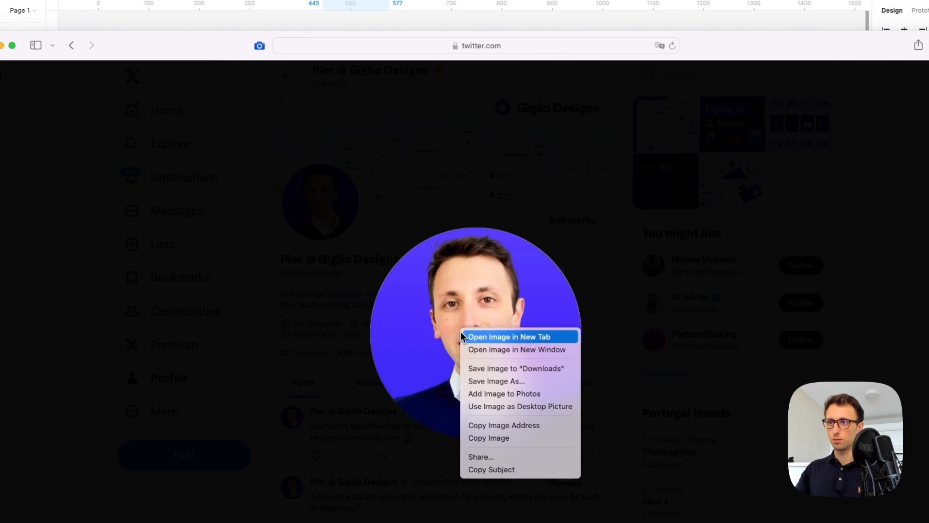
pyautogui.click(507, 441)
pyautogui.click(685, 251)
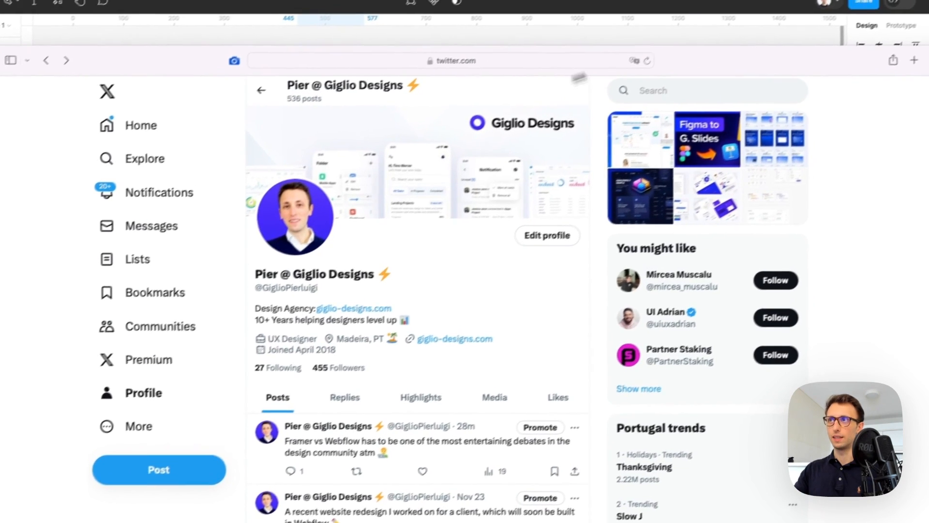
# Back in Figma, select the avatar circle (Ellipse 1) on the banner
pyautogui.moveTo(732, 48); pyautogui.dragTo(742, 127)
pyautogui.click(691, 105)
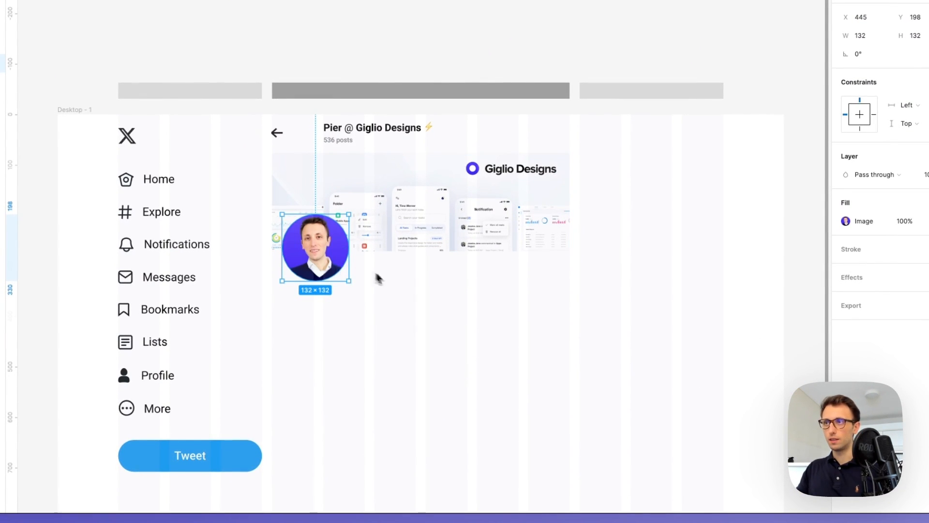
pyautogui.click(816, 225)
pyautogui.scroll(5, 403, 282)
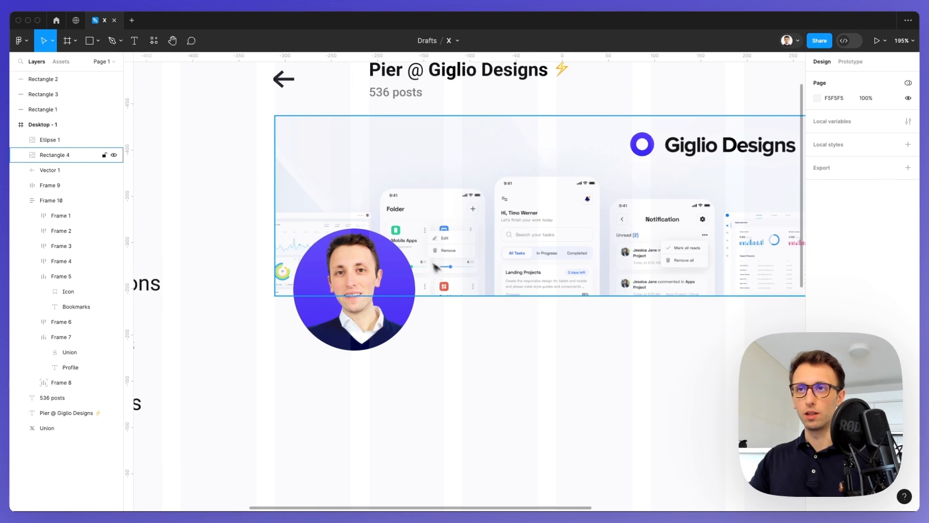
pyautogui.click(401, 291)
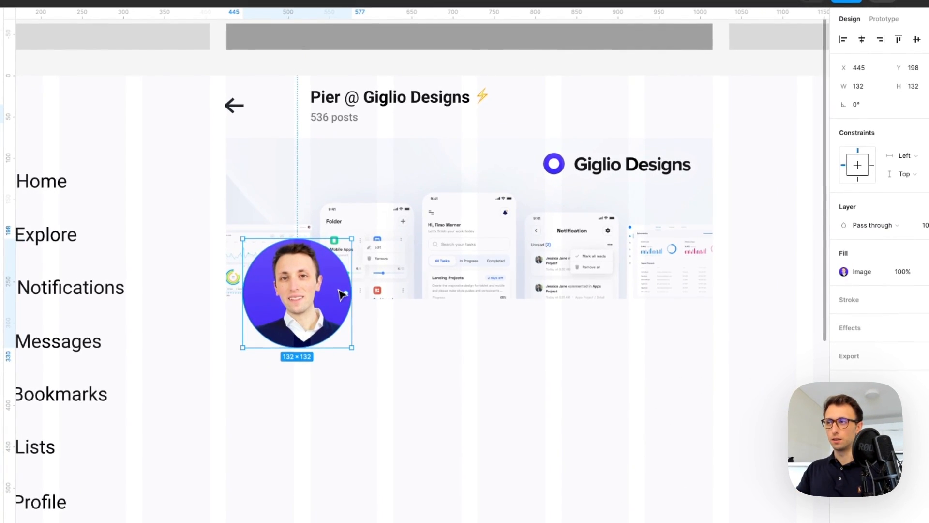
# Add a stroke to the avatar, aligned to the outside of its edge
pyautogui.click(825, 296)
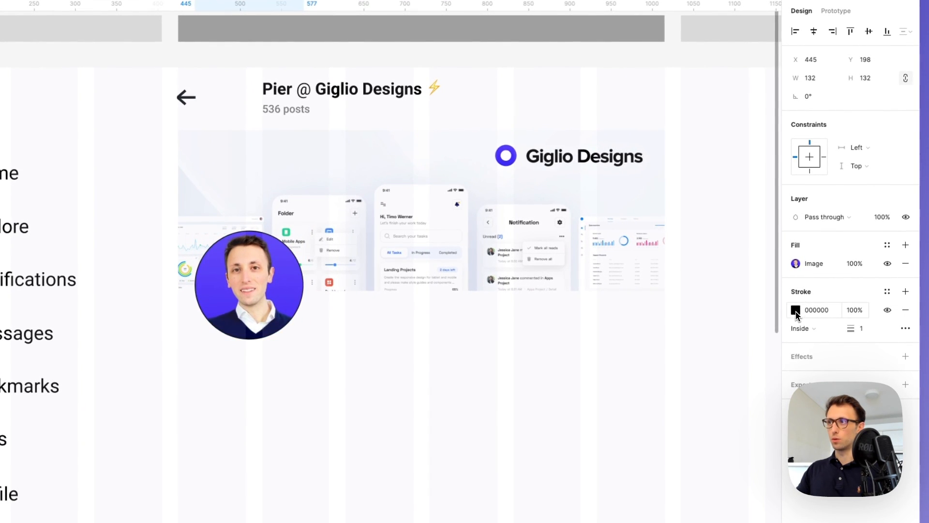
pyautogui.click(816, 314)
pyautogui.moveTo(723, 296); pyautogui.dragTo(644, 242)
pyautogui.click(809, 328)
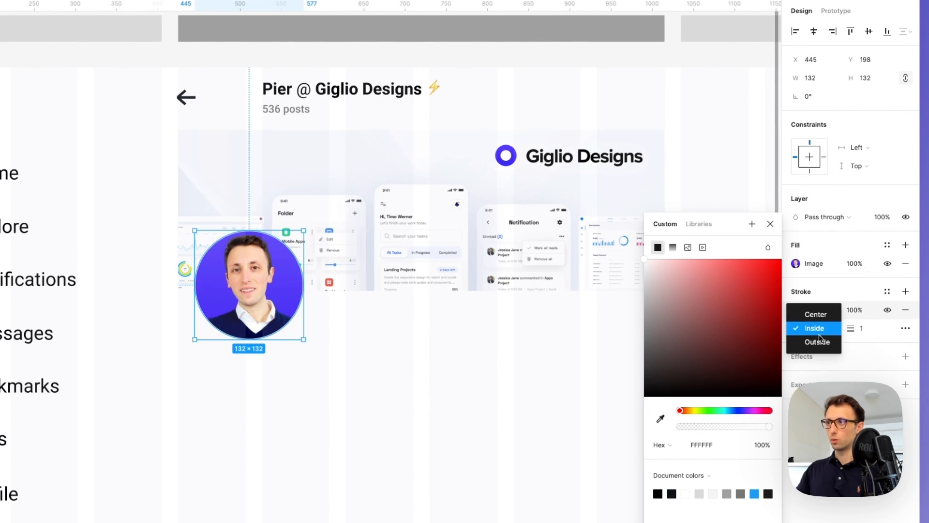
pyautogui.click(821, 342)
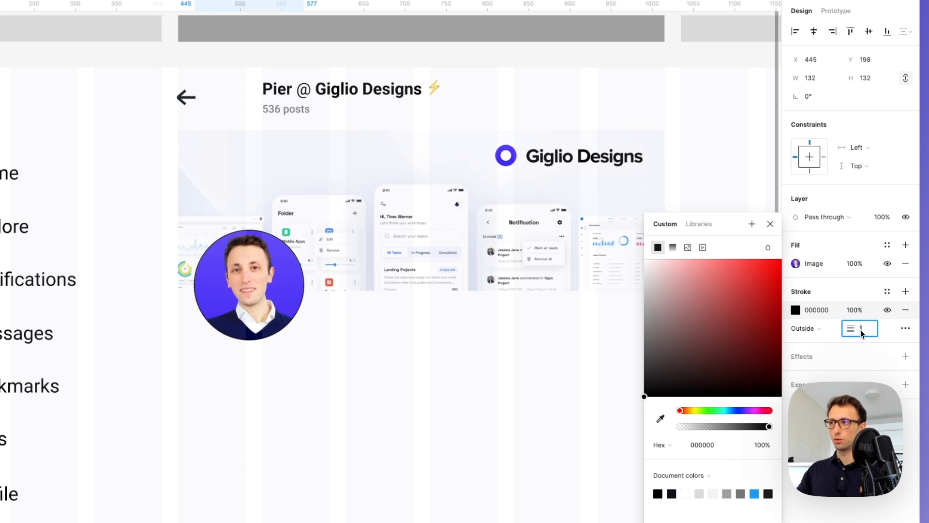
# Thicken the avatar's outline and make it white FFFFFF
pyautogui.press('Up')
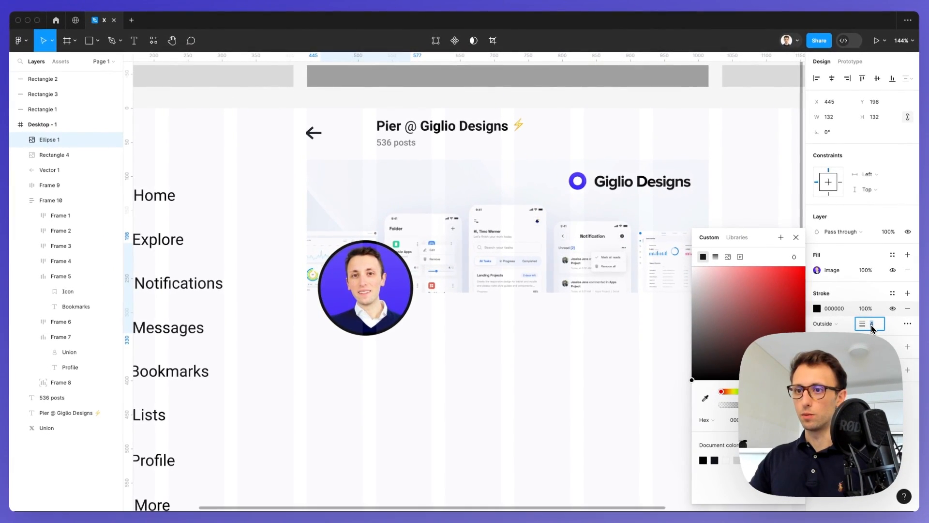
pyautogui.moveTo(793, 286)
pyautogui.mouseDown()
pyautogui.moveTo(800, 295)
pyautogui.moveTo(721, 290)
pyautogui.moveTo(692, 267)
pyautogui.mouseUp()
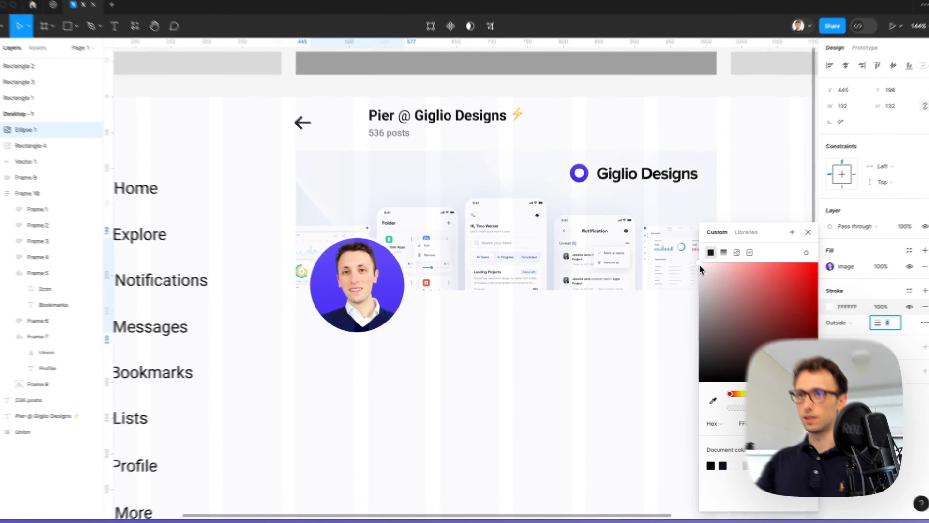
pyautogui.click(457, 323)
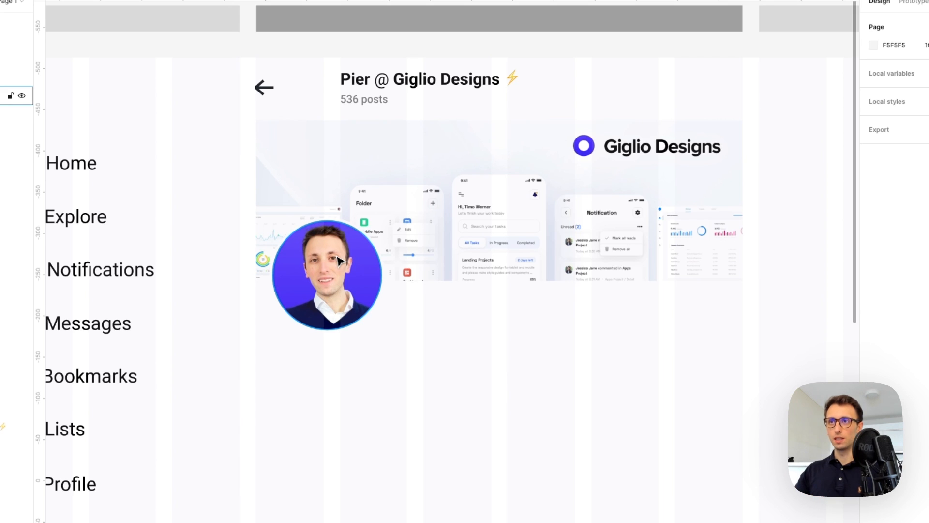
pyautogui.scroll(-1, 395, 329)
pyautogui.scroll(-3, 407, 343)
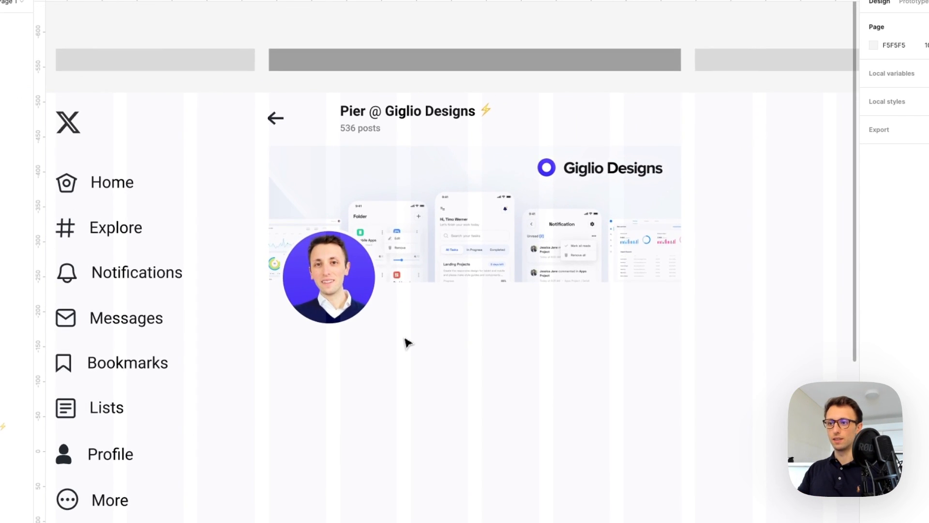
pyautogui.hscroll(3, 409, 342)
pyautogui.scroll(-2, 404, 329)
# Duplicate the blue Tweet button to beside the banner's right end
pyautogui.scroll(-3, 402, 324)
pyautogui.hscroll(-1, 402, 324)
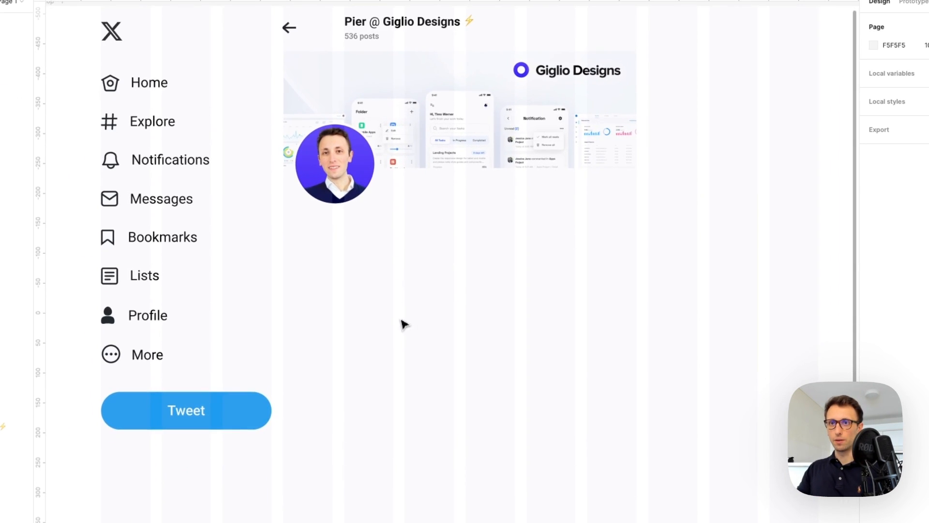
pyautogui.click(223, 409)
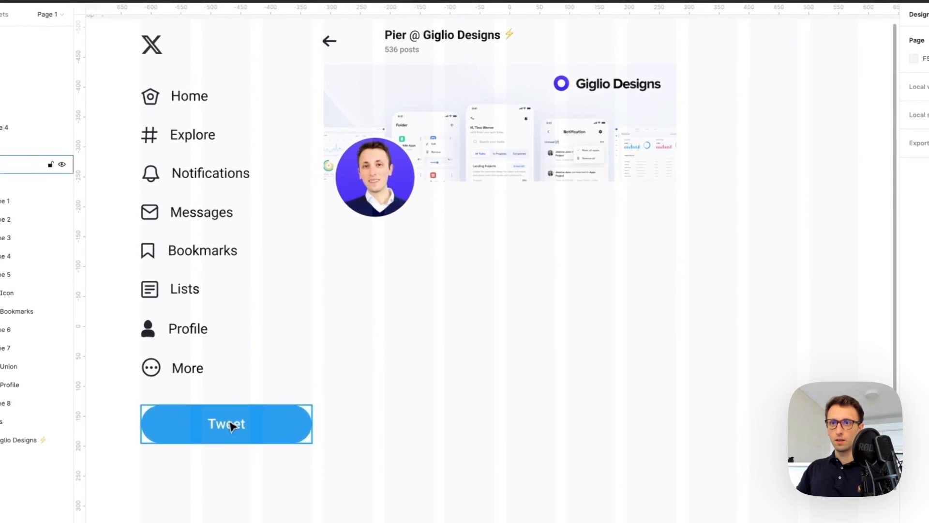
pyautogui.moveTo(231, 425); pyautogui.dragTo(597, 208)
pyautogui.scroll(3, 598, 209)
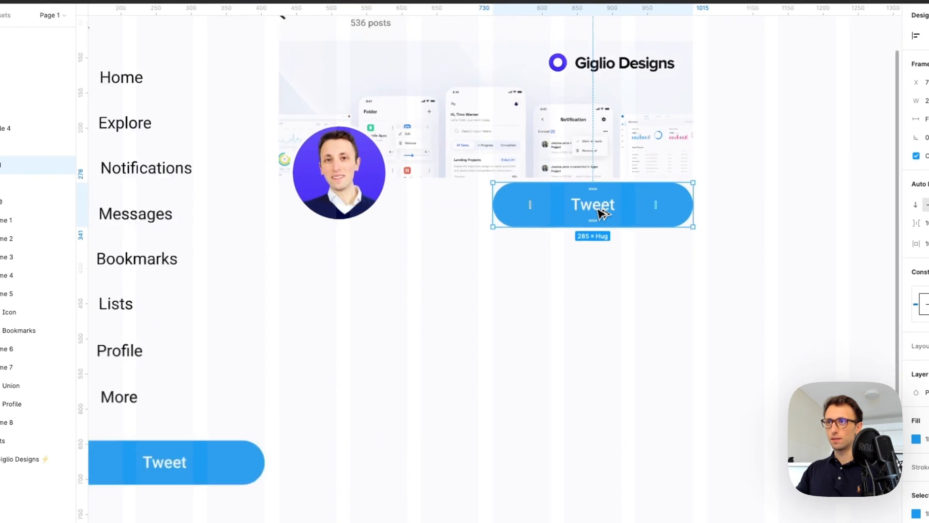
pyautogui.scroll(-3, 599, 209)
# Make the copy's label black and change it to 'Edit Profile'
pyautogui.doubleClick(602, 213)
pyautogui.scroll(3, 597, 201)
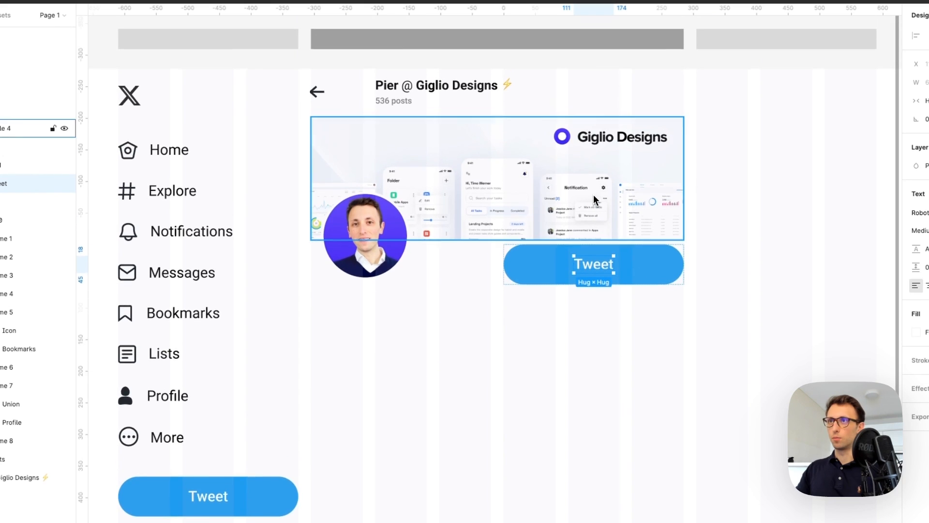
pyautogui.press('i')
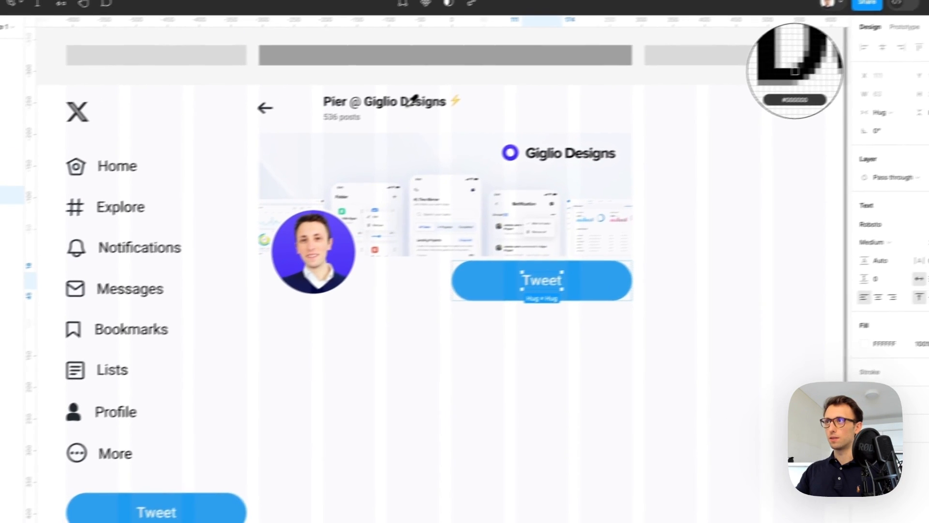
pyautogui.click(413, 99)
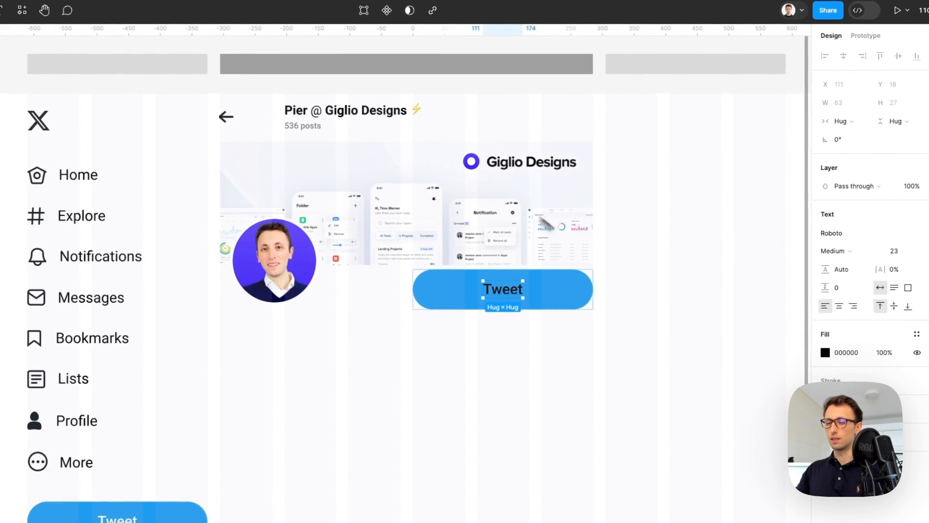
pyautogui.click(657, 285)
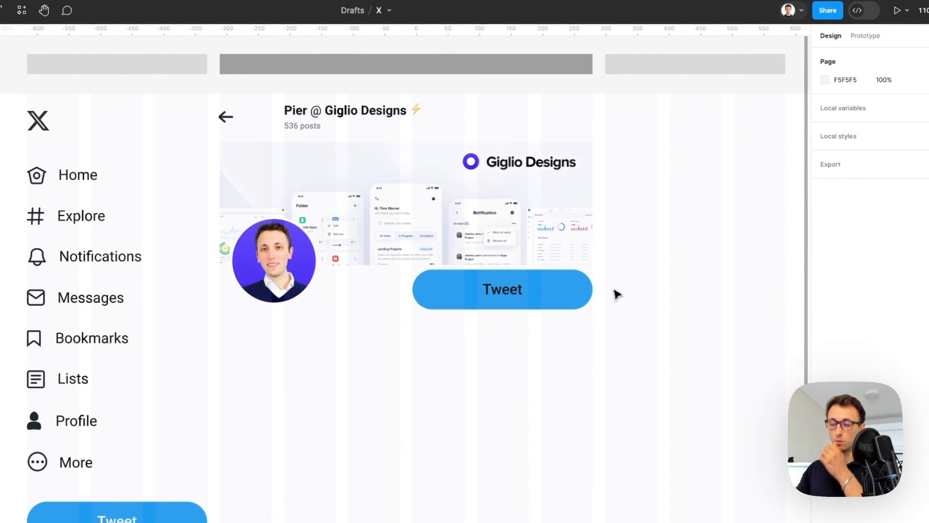
pyautogui.doubleClick(500, 290)
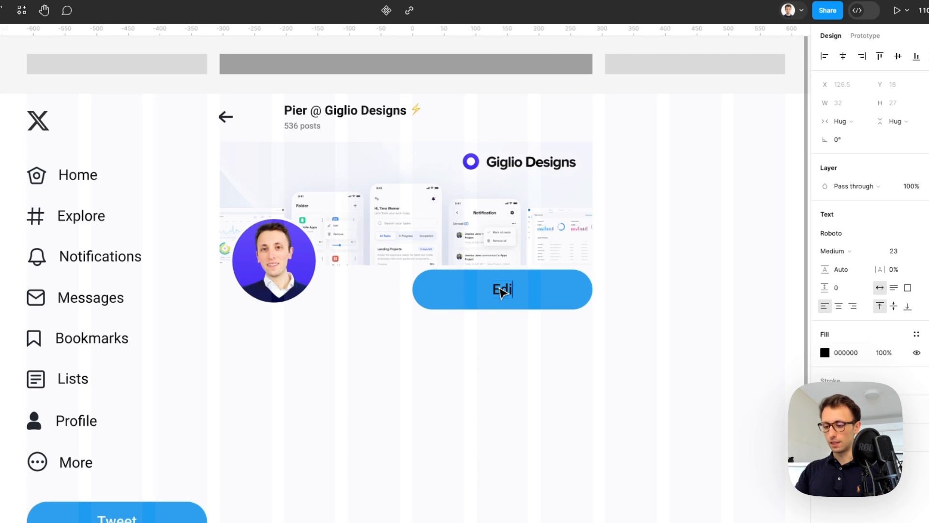
pyautogui.press('Escape')
pyautogui.press('Escape')
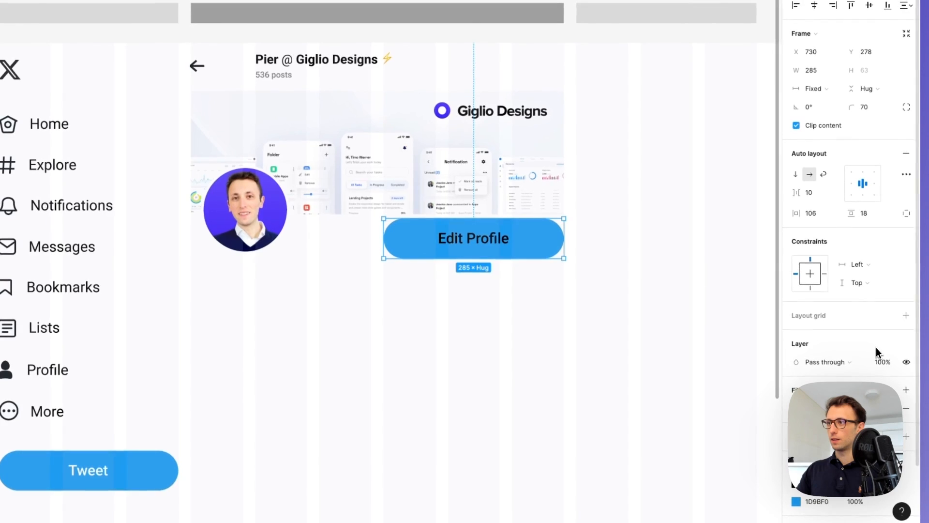
# Give the button a white FFF fill and a light-grey D6D6D6 outline
pyautogui.moveTo(918, 270); pyautogui.dragTo(746, 270)
pyautogui.click(623, 407)
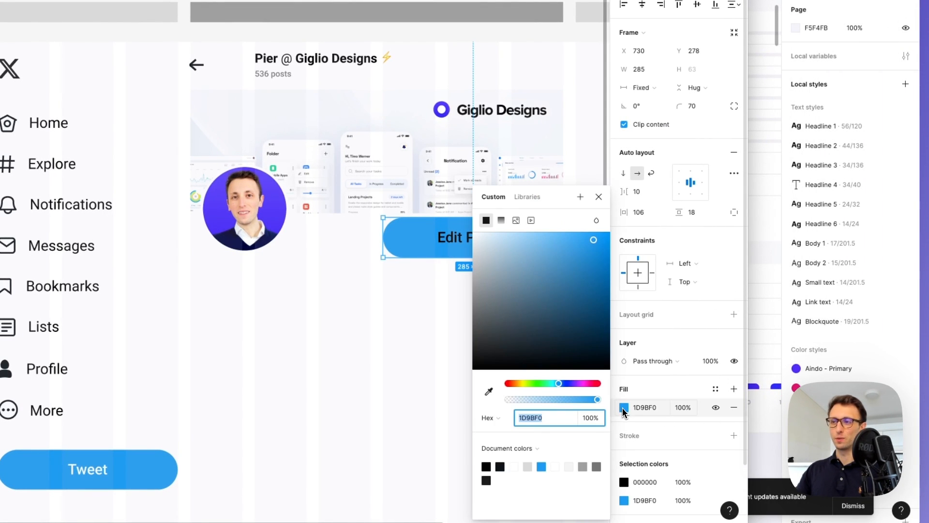
pyautogui.write('fff')
pyautogui.press('Return')
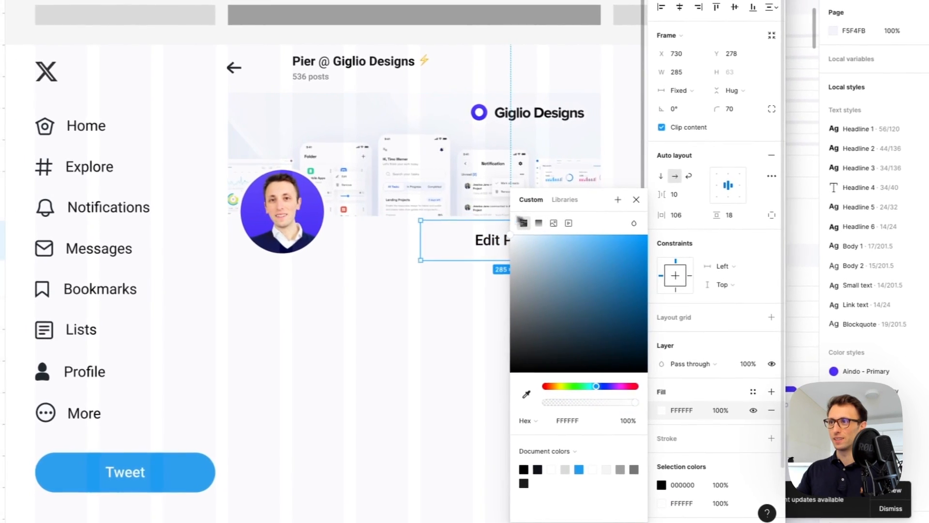
pyautogui.click(674, 441)
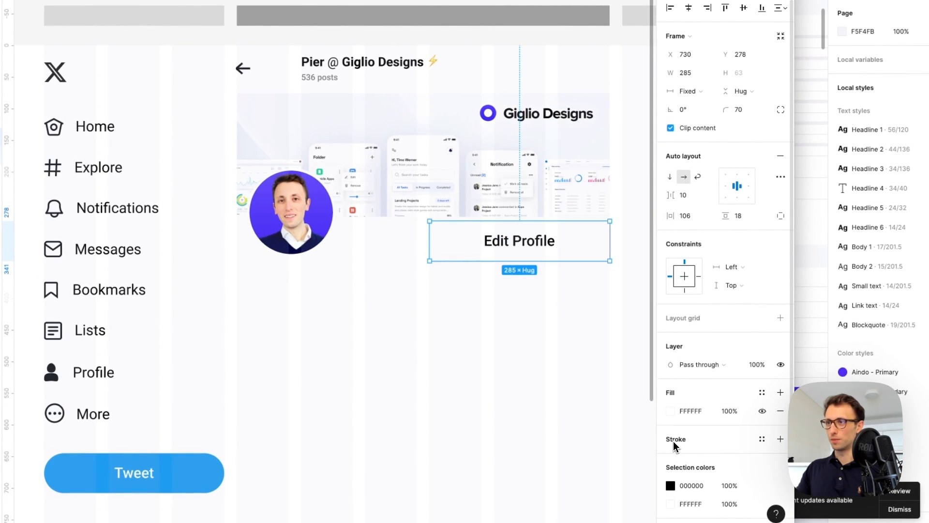
pyautogui.click(686, 439)
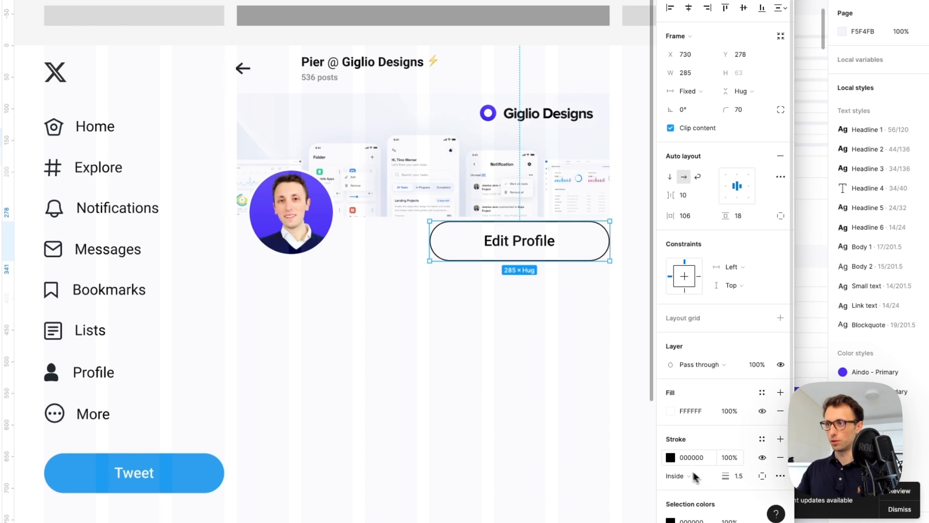
pyautogui.click(671, 458)
pyautogui.moveTo(600, 302)
pyautogui.mouseDown()
pyautogui.moveTo(513, 261)
pyautogui.moveTo(500, 265)
pyautogui.mouseUp()
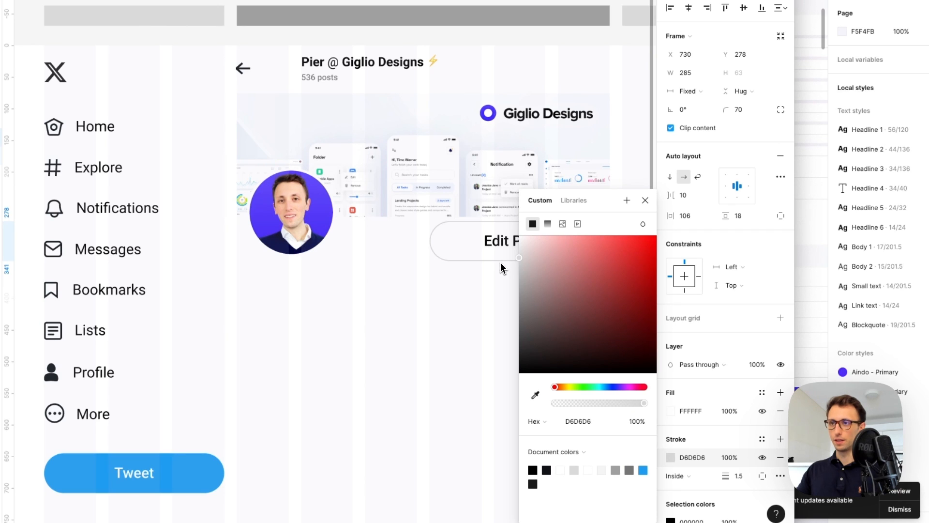
pyautogui.click(500, 263)
pyautogui.click(458, 296)
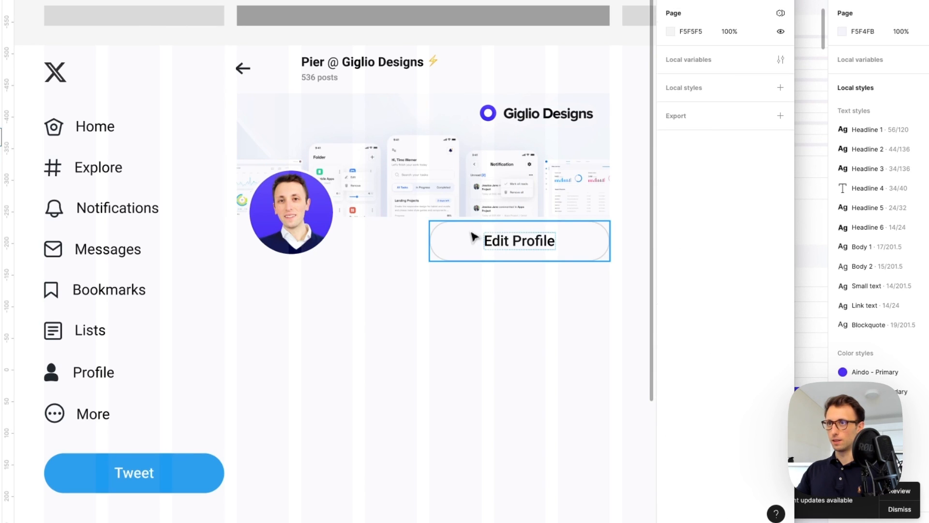
# Centre the Edit Profile label, set it to size 18 and SemiBold
pyautogui.click(509, 244)
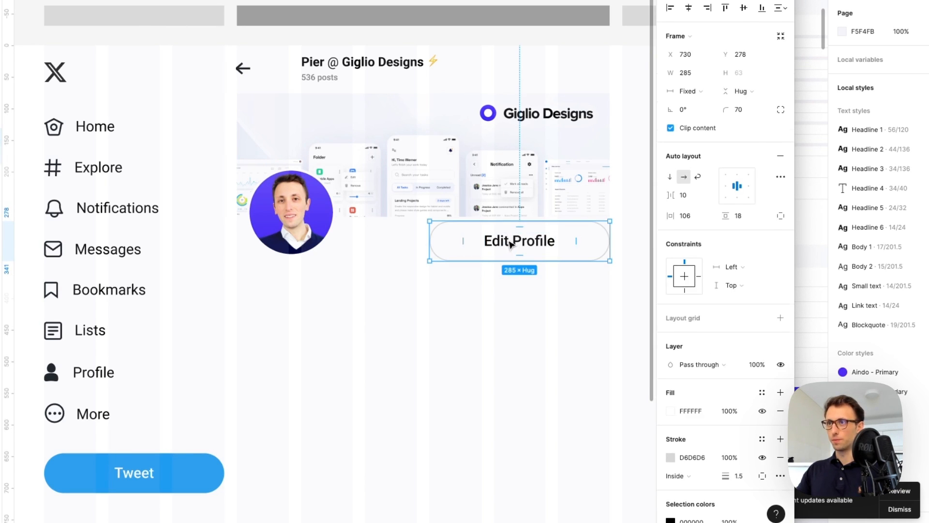
pyautogui.click(510, 244)
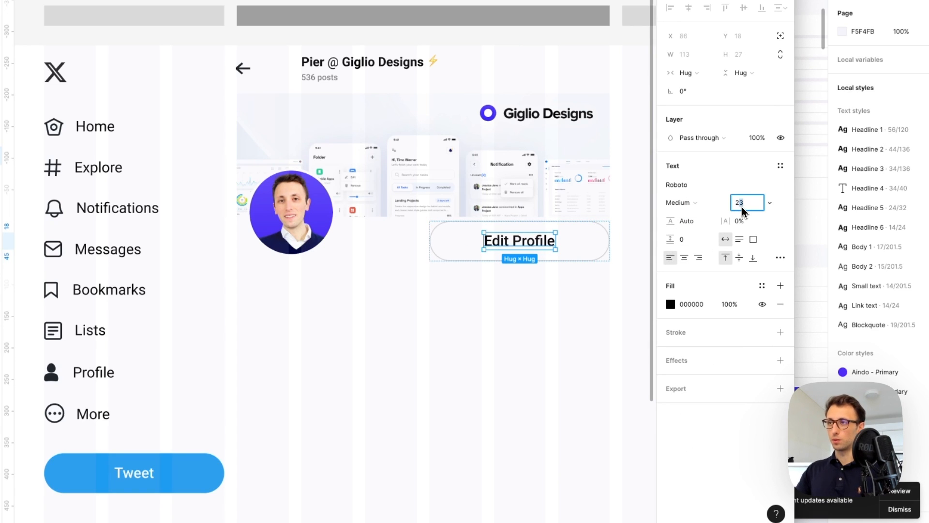
pyautogui.click(683, 257)
pyautogui.write('18')
pyautogui.press('Return')
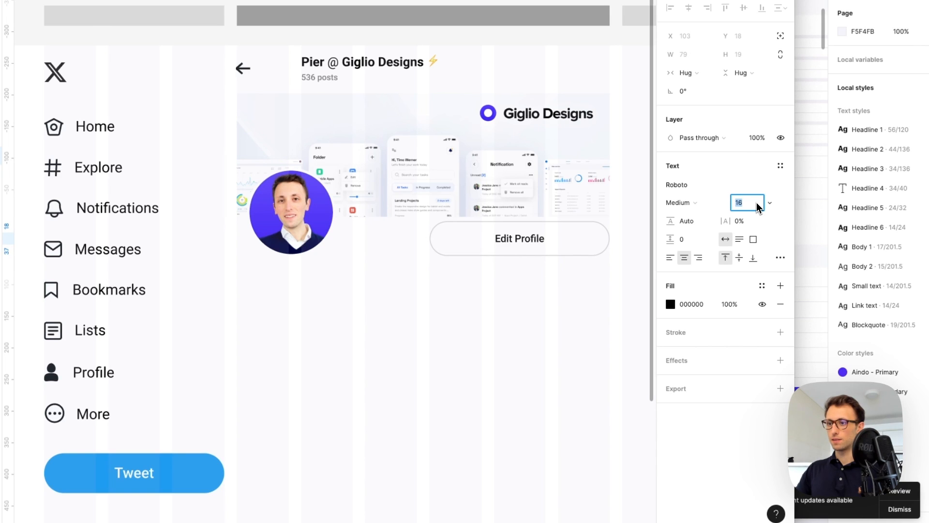
pyautogui.click(680, 203)
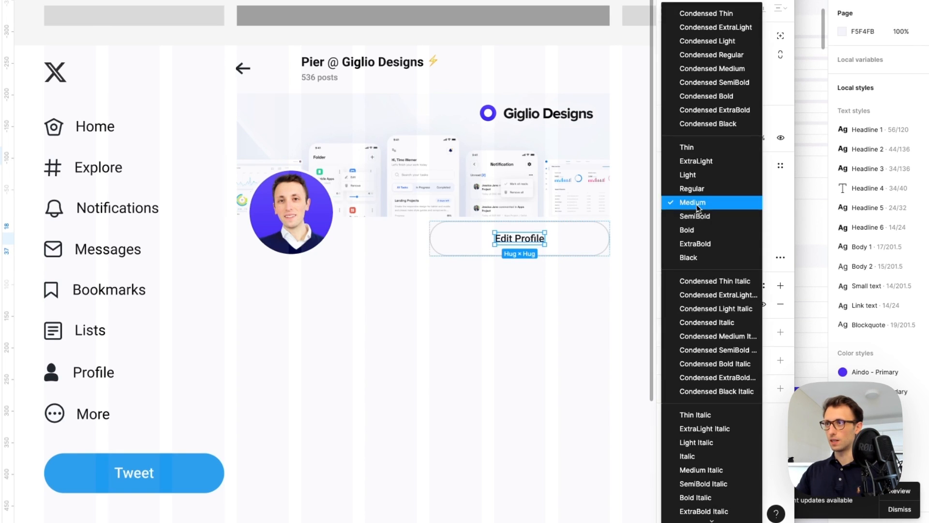
pyautogui.click(682, 213)
# Reduce the Edit Profile button's side padding and narrow its width
pyautogui.click(555, 225)
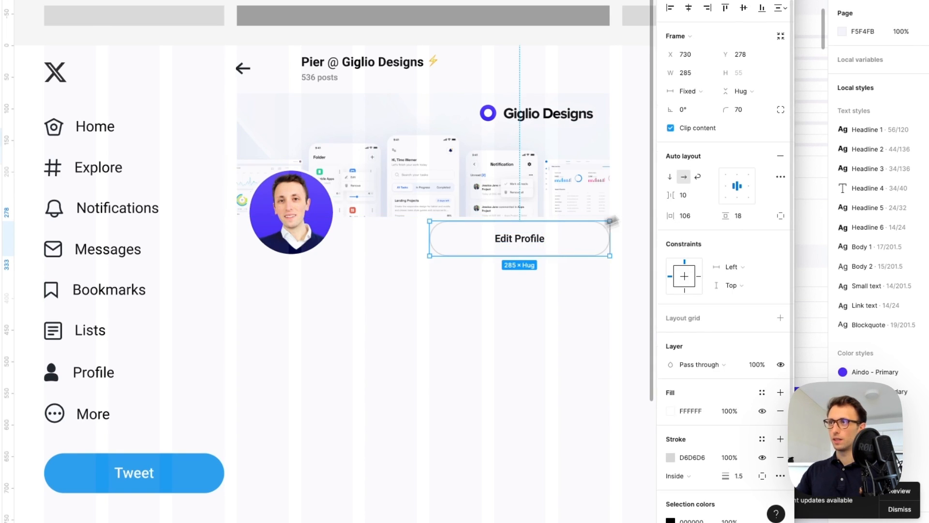
pyautogui.moveTo(669, 219); pyautogui.dragTo(646, 220)
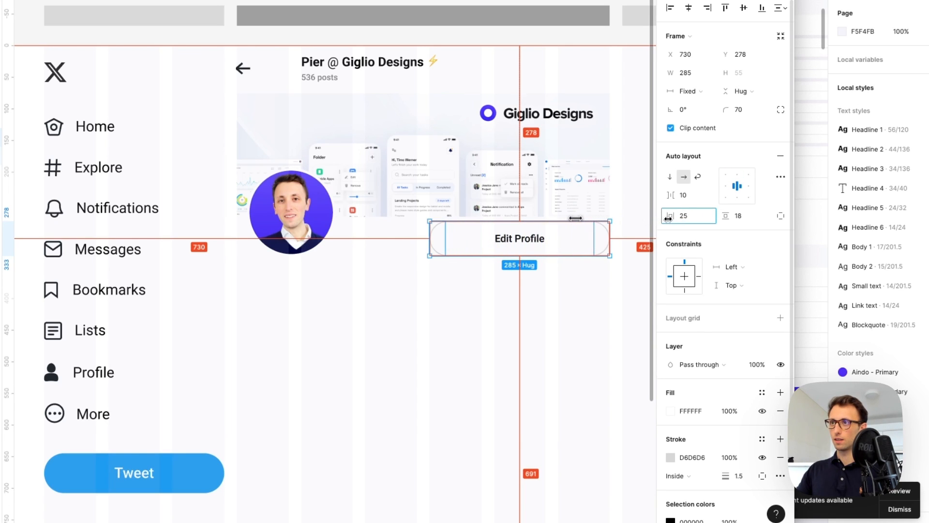
pyautogui.moveTo(668, 219); pyautogui.dragTo(705, 216)
pyautogui.moveTo(615, 239); pyautogui.dragTo(582, 242)
pyautogui.click(580, 239)
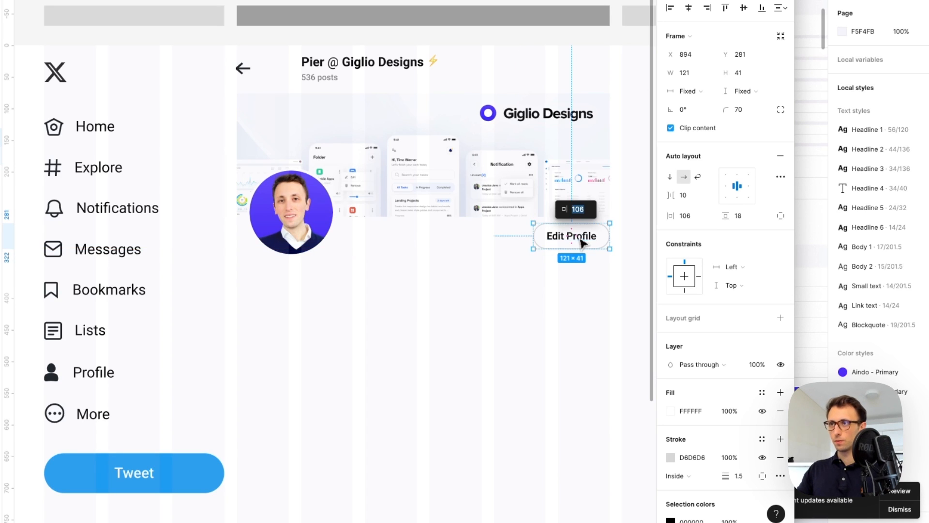
# Set the label to font size 14 and nudge the button into place
pyautogui.doubleClick(583, 241)
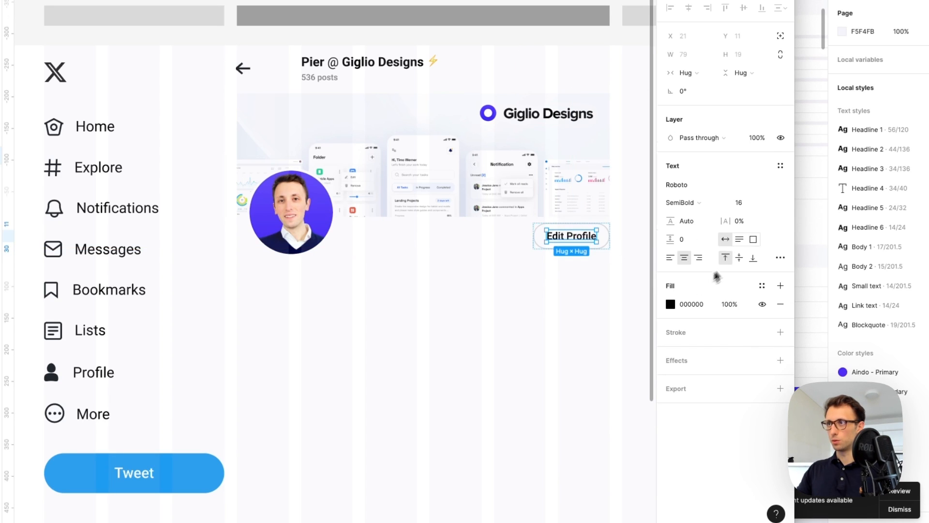
pyautogui.write('14')
pyautogui.press('Return')
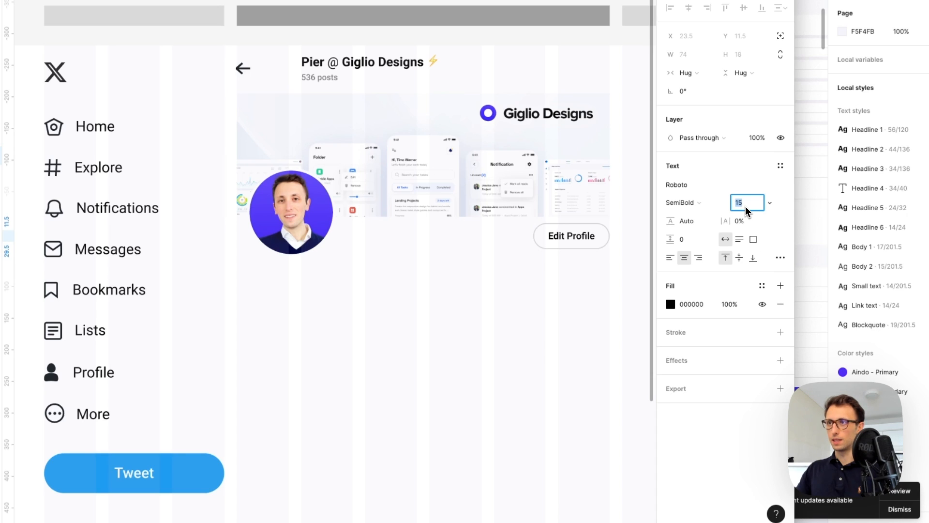
pyautogui.click(544, 281)
pyautogui.moveTo(564, 233); pyautogui.dragTo(565, 234)
pyautogui.click(583, 286)
pyautogui.hscroll(2, 583, 285)
pyautogui.scroll(-5, 567, 292)
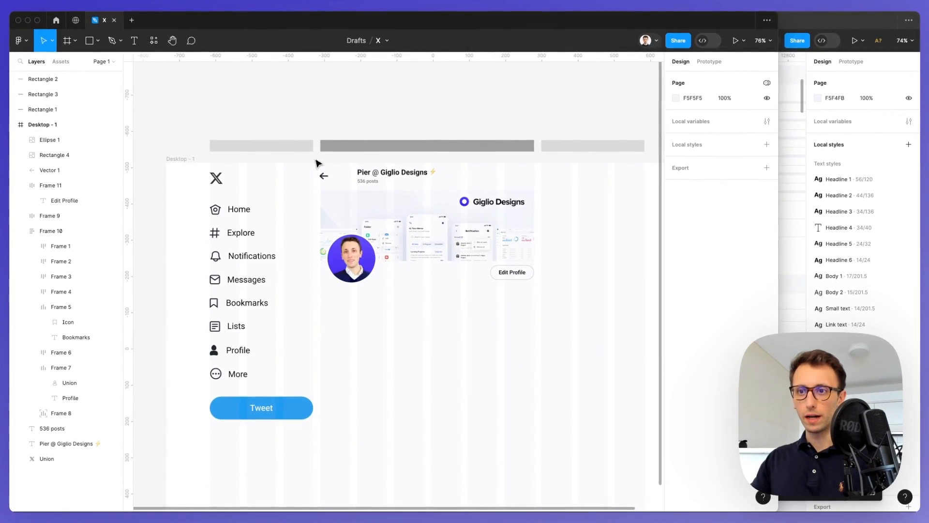
# Draw a frame-height vertical divider line and place a copy on the right
pyautogui.press('l')
pyautogui.moveTo(321, 159)
pyautogui.mouseDown()
pyautogui.moveTo(321, 484)
pyautogui.moveTo(320, 433)
pyautogui.mouseUp()
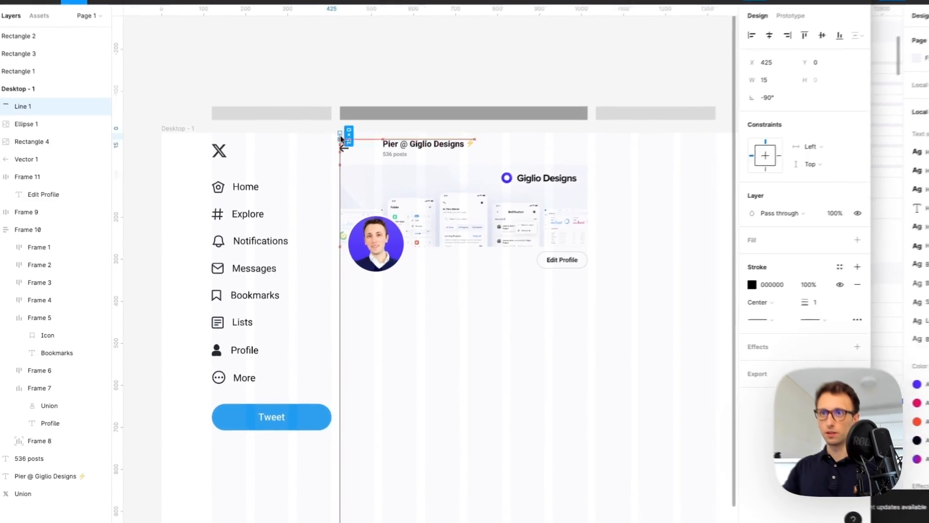
pyautogui.moveTo(362, 494); pyautogui.dragTo(359, 312)
pyautogui.moveTo(347, 125); pyautogui.dragTo(471, 106)
pyautogui.moveTo(426, 184); pyautogui.dragTo(566, 187)
# Check the Edit Profile button's and back arrow's spacing to the dividers
pyautogui.scroll(5, 565, 189)
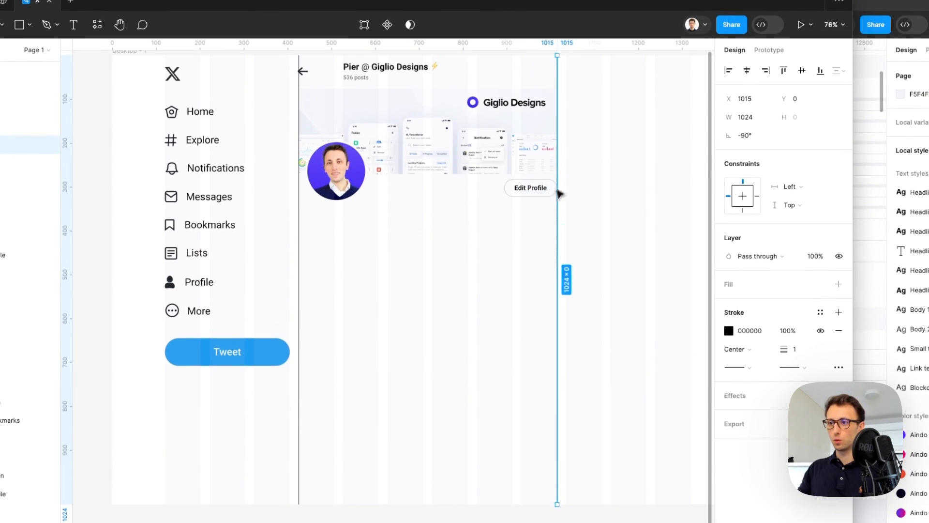
pyautogui.scroll(3, 559, 193)
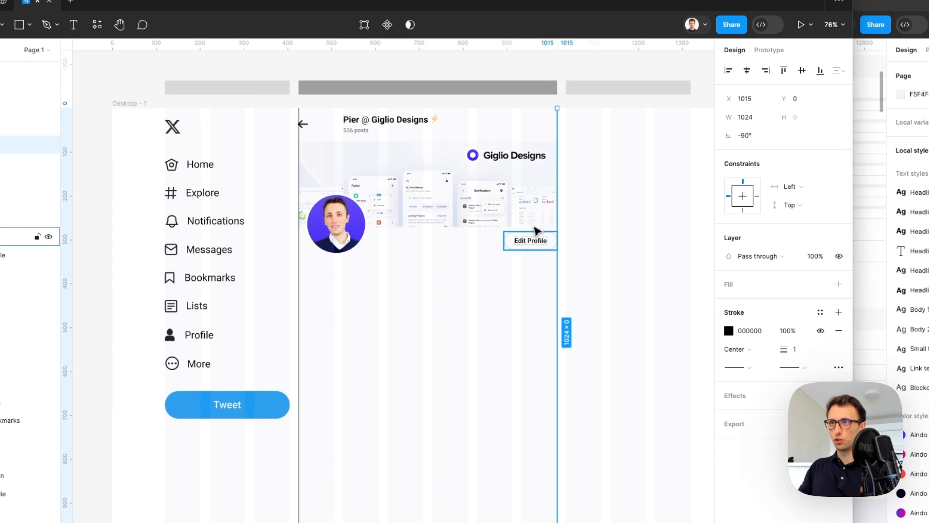
pyautogui.click(527, 244)
pyautogui.press('alt')
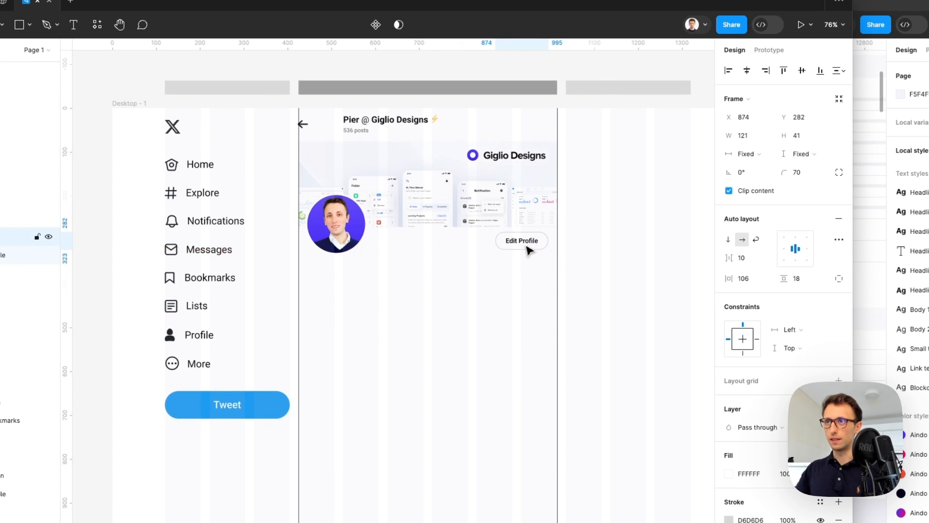
pyautogui.click(304, 125)
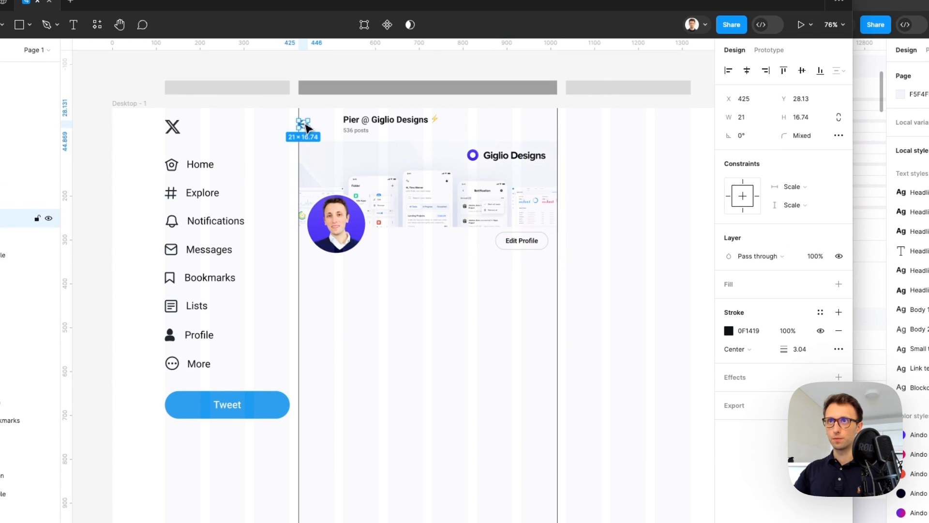
pyautogui.press('Escape')
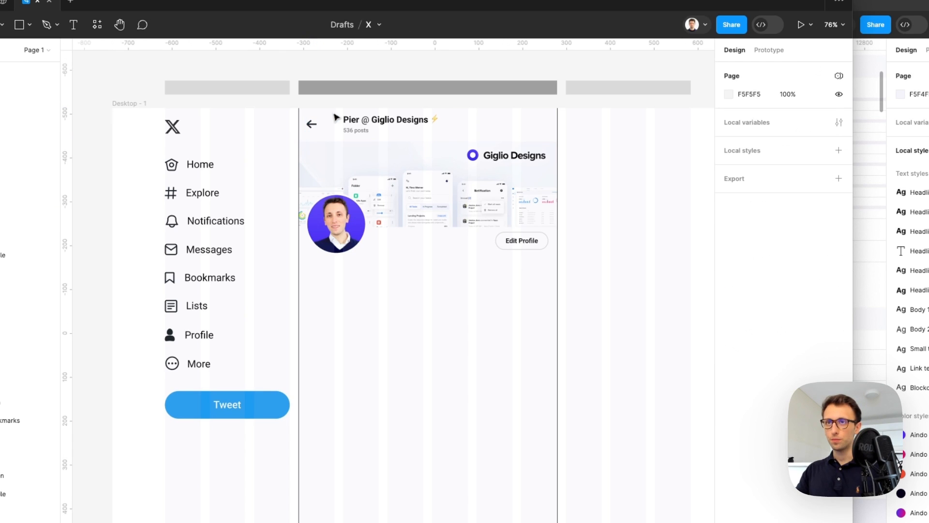
# Select both divider lines and set their stroke colour to EBEBEB
pyautogui.click(299, 131)
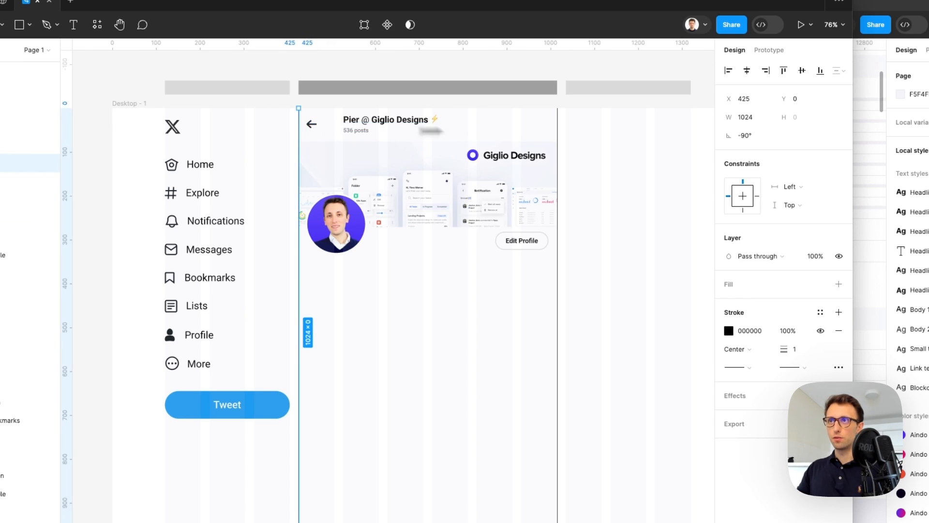
pyautogui.keyDown('shift'); pyautogui.click(558, 133); pyautogui.keyUp('shift')
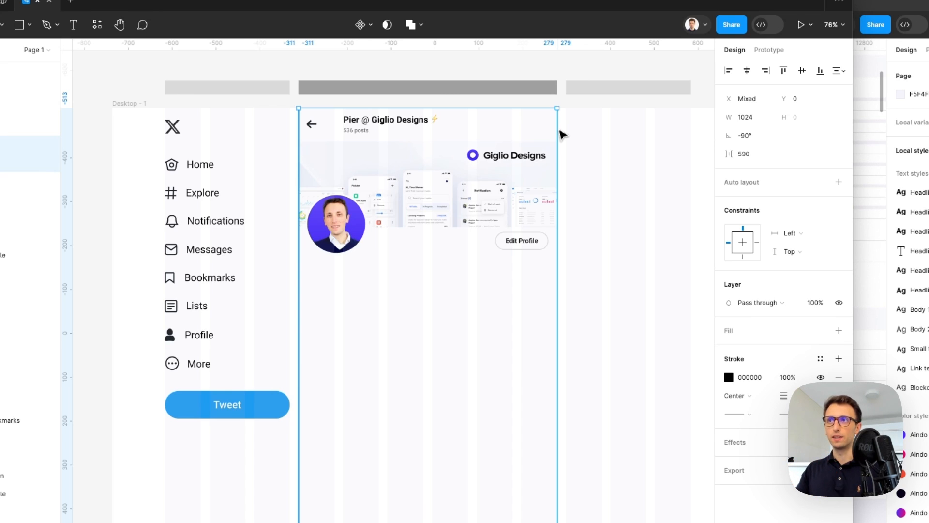
pyautogui.scroll(5, 393, 115)
pyautogui.press('i')
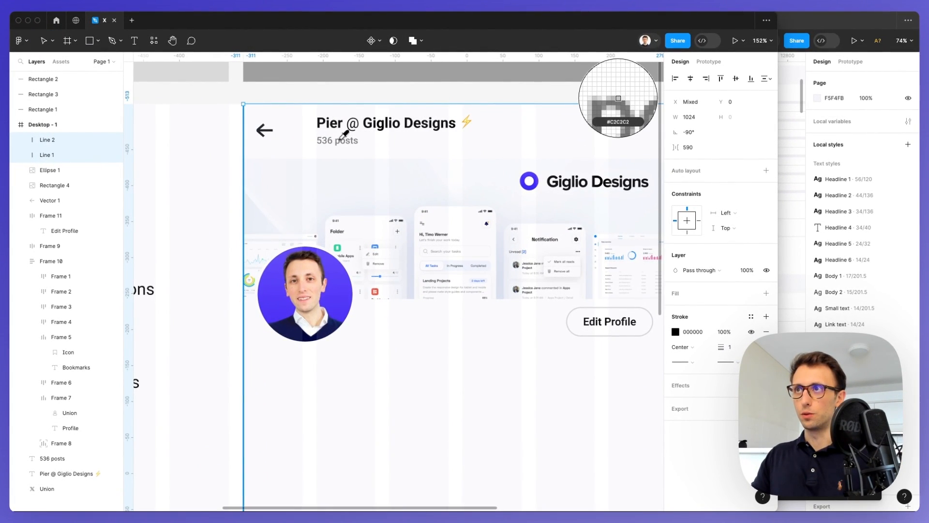
pyautogui.click(339, 140)
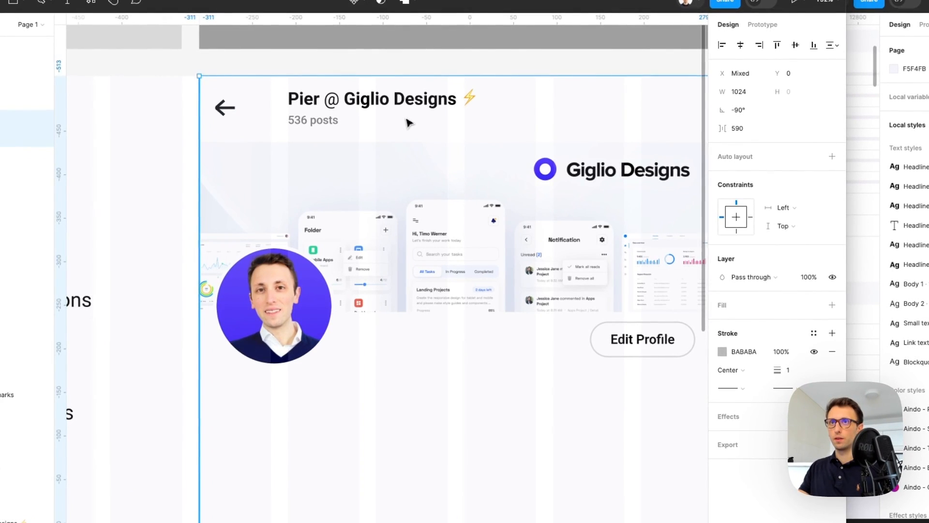
pyautogui.scroll(-5, 407, 122)
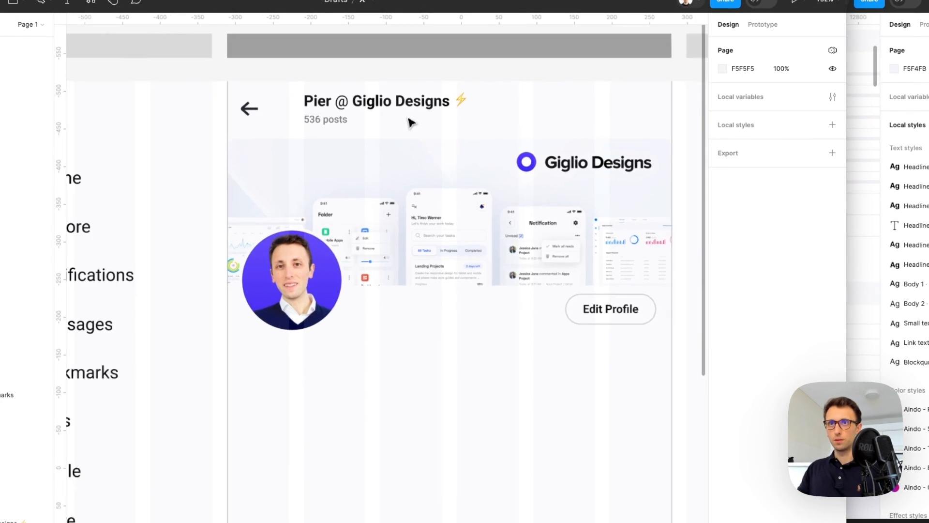
pyautogui.moveTo(238, 304)
pyautogui.mouseDown()
pyautogui.moveTo(602, 396)
pyautogui.moveTo(651, 382)
pyautogui.mouseUp()
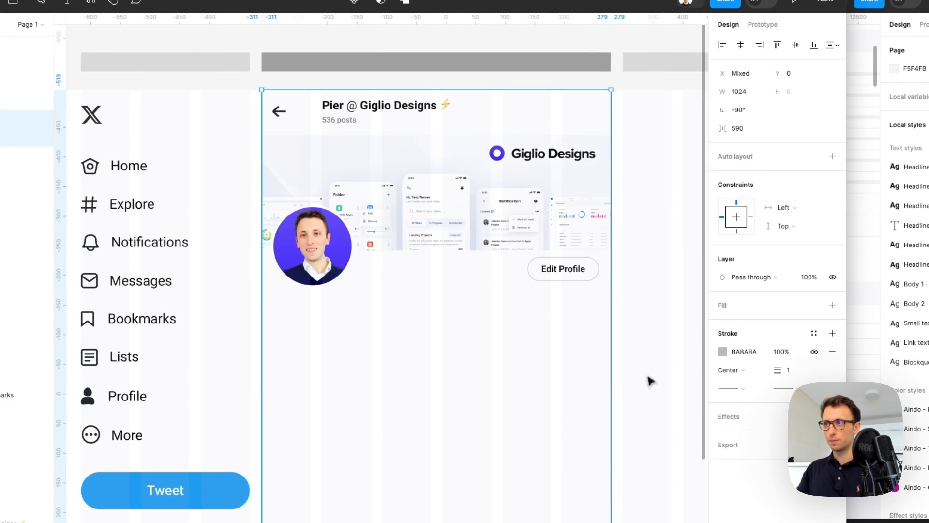
pyautogui.click(722, 352)
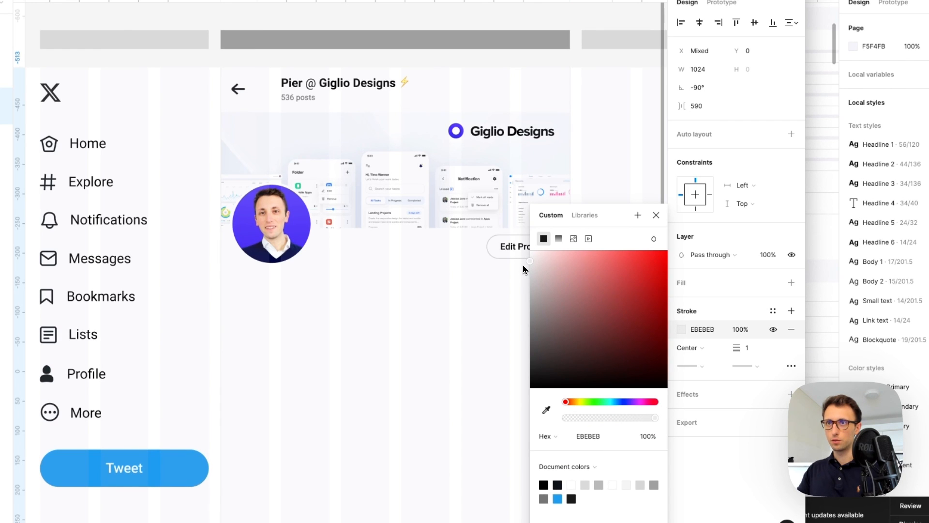
pyautogui.click(392, 293)
pyautogui.scroll(-2, 393, 292)
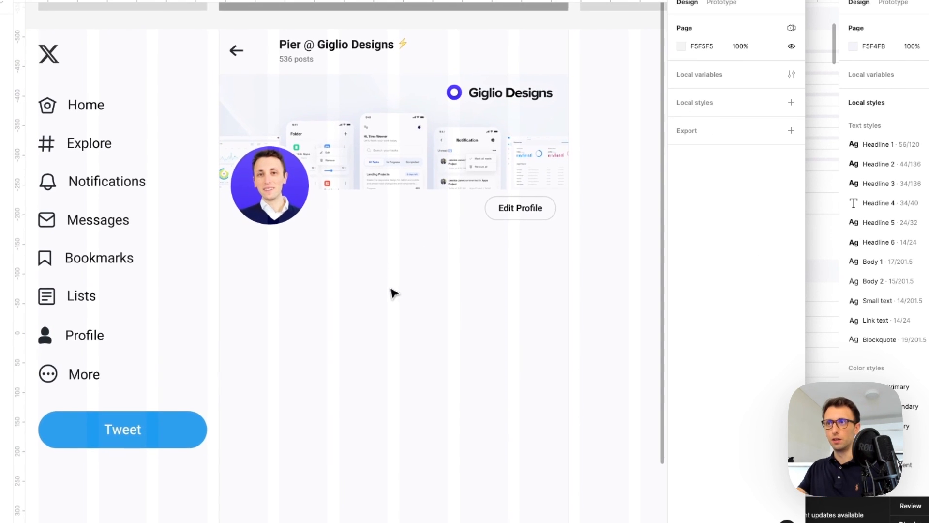
pyautogui.hscroll(1, 391, 289)
pyautogui.scroll(2, 390, 289)
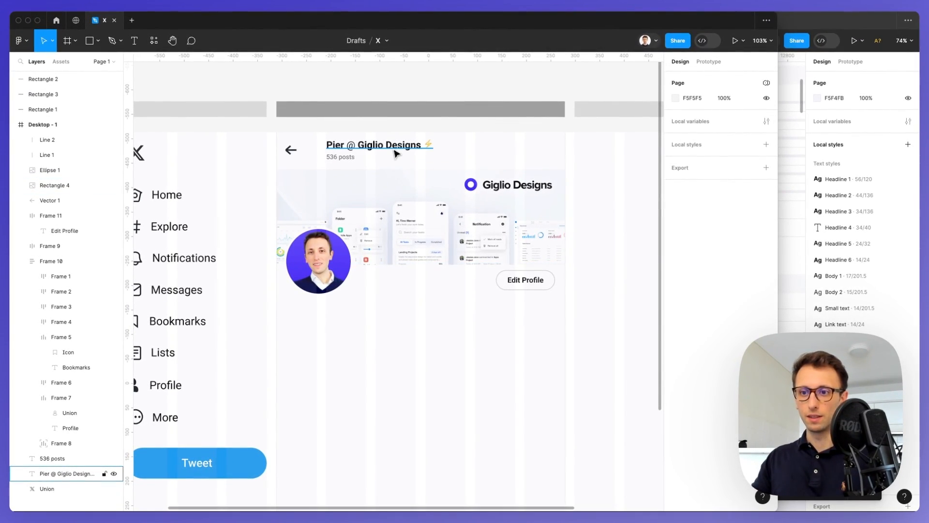
# Copy the title and posts texts to sit below the avatar as the profile name block
pyautogui.click(349, 157)
pyautogui.keyDown('shift'); pyautogui.click(398, 147); pyautogui.keyUp('shift')
pyautogui.keyDown('alt'); pyautogui.moveTo(398, 147); pyautogui.dragTo(381, 350); pyautogui.keyUp('alt')
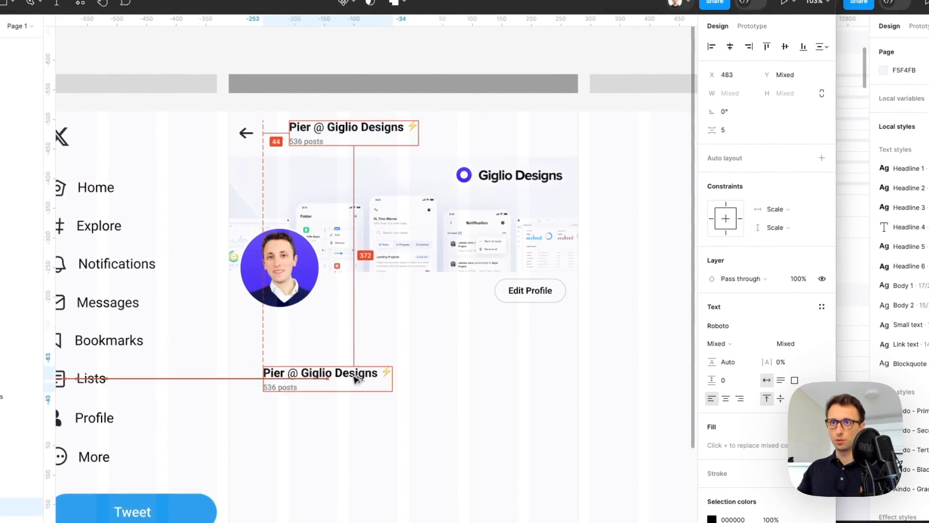
pyautogui.keyDown('alt'); pyautogui.moveTo(356, 379); pyautogui.dragTo(332, 333); pyautogui.keyUp('alt')
pyautogui.click(332, 331)
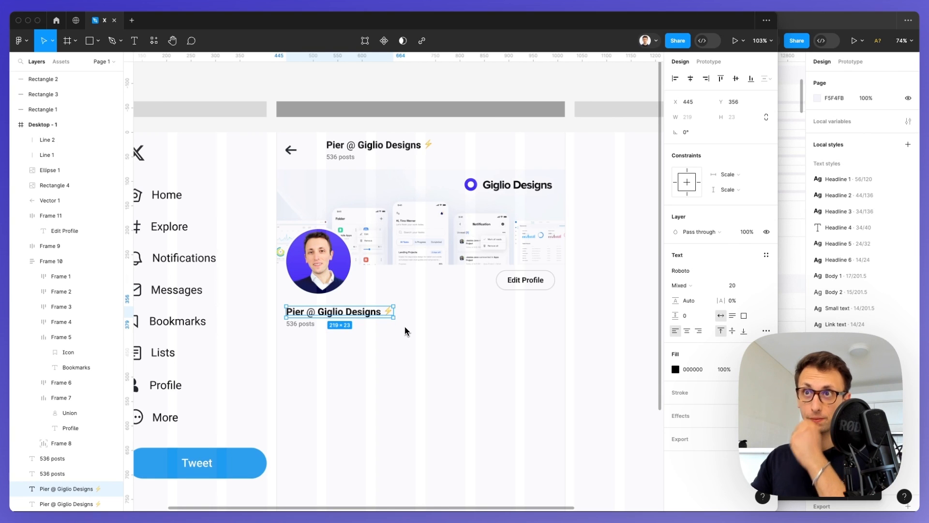
# Set the header title's font size to 18
pyautogui.click(397, 148)
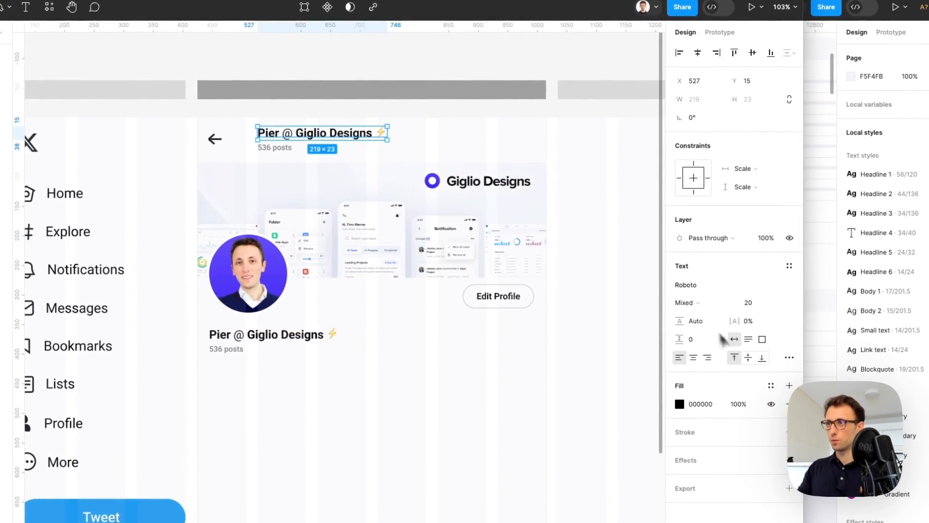
pyautogui.click(754, 308)
pyautogui.write('18')
pyautogui.press('Return')
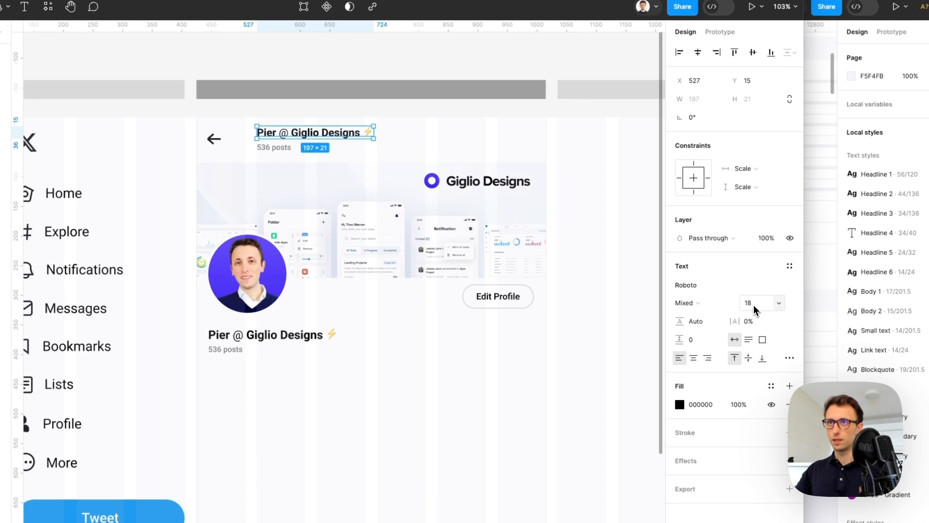
pyautogui.click(413, 355)
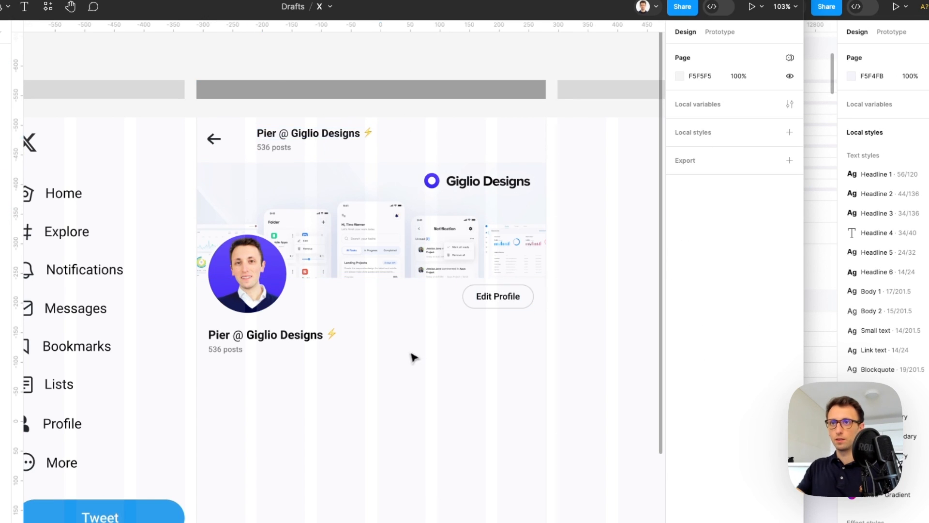
pyautogui.doubleClick(218, 352)
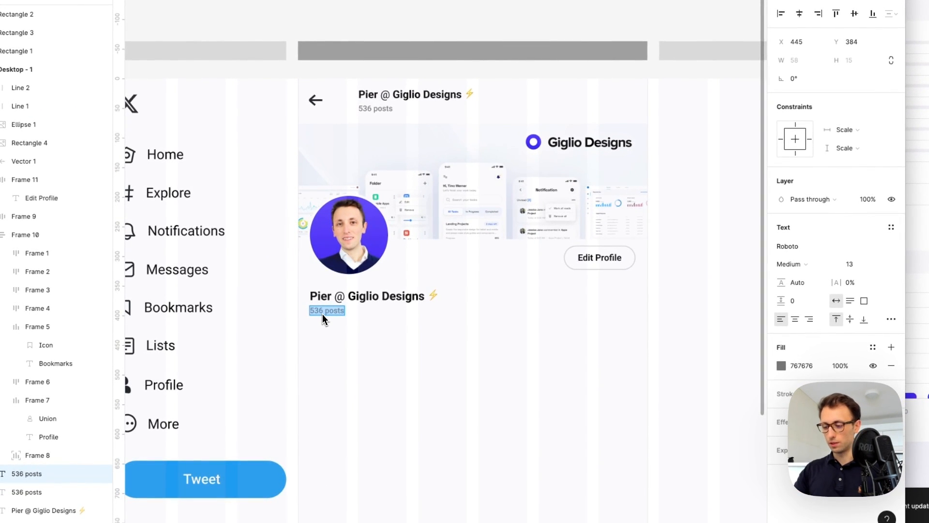
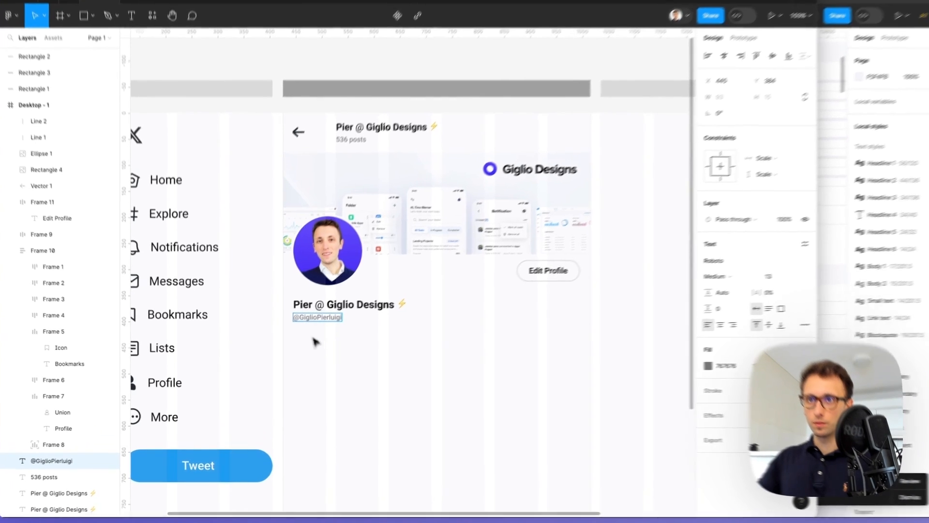
pyautogui.click(336, 373)
pyautogui.scroll(3, 392, 336)
pyautogui.keyDown('alt'); pyautogui.moveTo(315, 299); pyautogui.dragTo(314, 327); pyautogui.keyUp('alt')
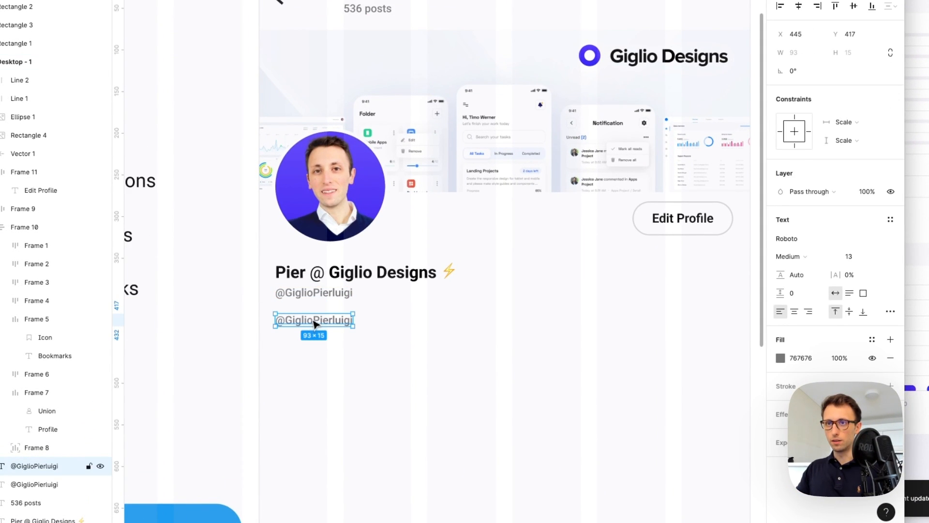
# Write the bio line 'Design Agency: giglio-designs.com' with the link in the Tweet button's blue
pyautogui.doubleClick(315, 324)
pyautogui.write('Design')
pyautogui.write(' Agency')
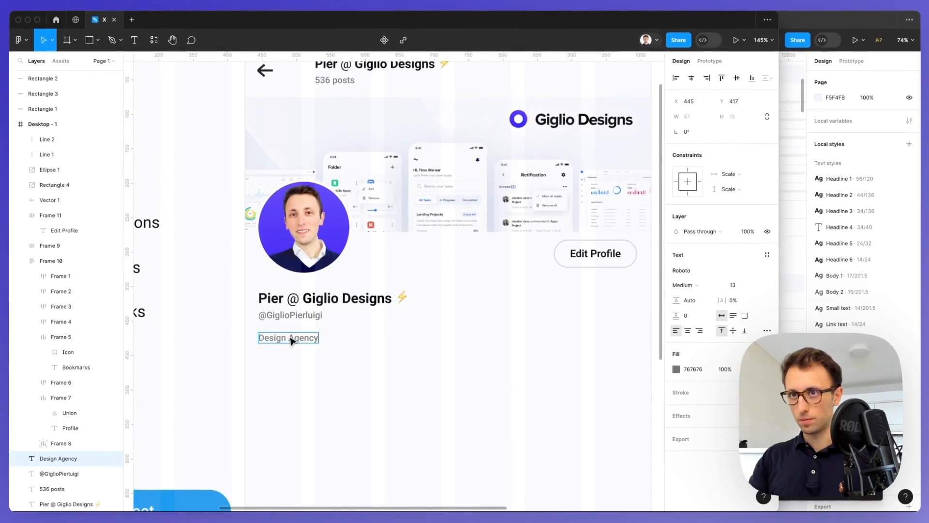
pyautogui.write(': giglio-designs.com')
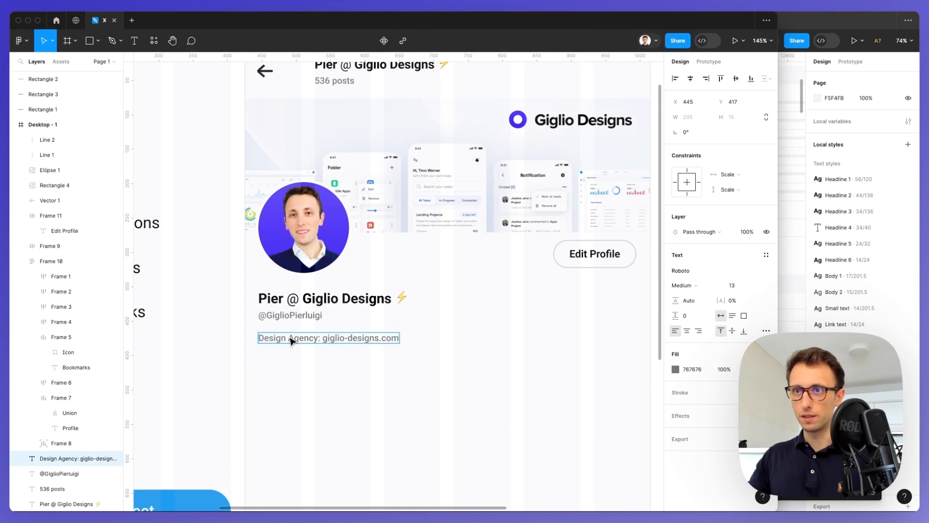
pyautogui.hotkey('alt', 'shift', 'Left')
pyautogui.hotkey('alt', 'shift', 'Left')
pyautogui.hotkey('alt', 'shift', 'Left')
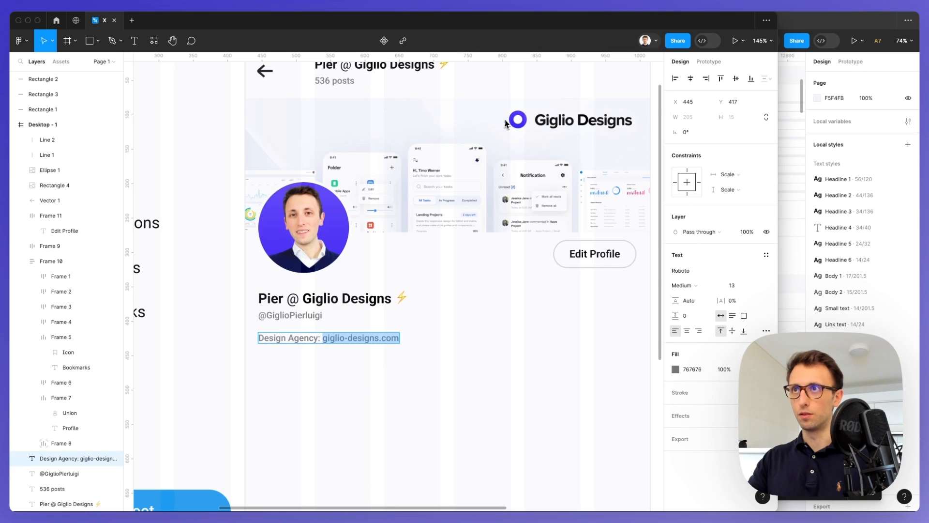
pyautogui.hotkey('ctrl', 'c')
pyautogui.click(524, 125)
pyautogui.hscroll(-1, 549, 353)
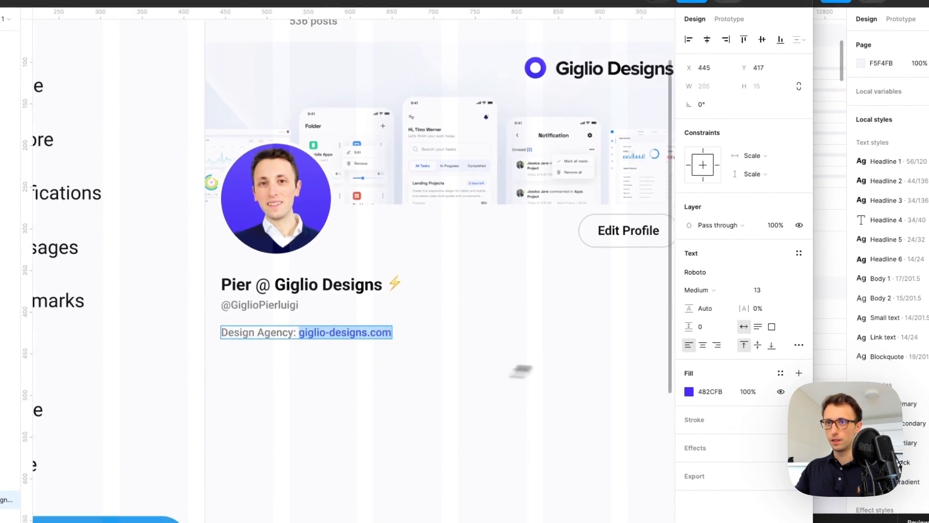
pyautogui.hscroll(-3, 536, 372)
pyautogui.hotkey('ctrl', 'c')
pyautogui.click(262, 467)
pyautogui.hscroll(2, 431, 265)
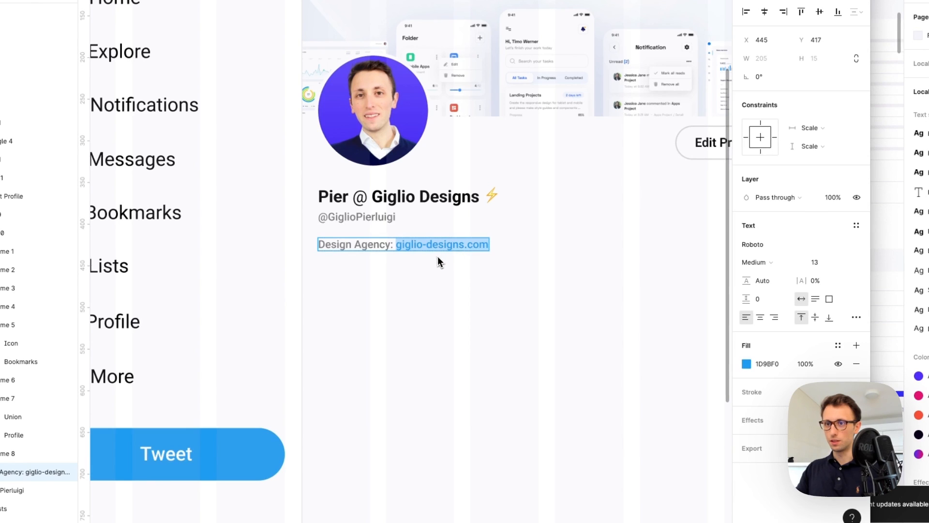
# Colour the 'Design Agency' label black to match the name
pyautogui.hotkey('ctrl', 'a')
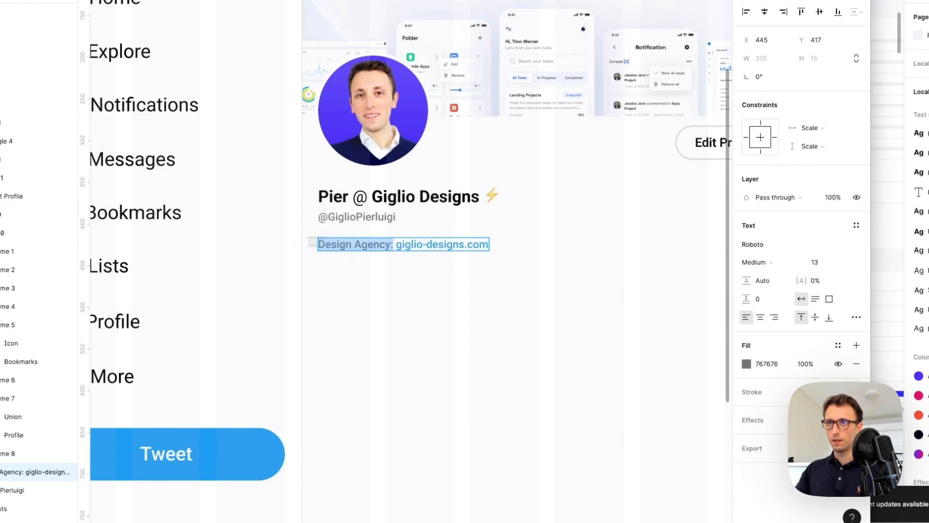
pyautogui.hotkey('ctrl', 'c')
pyautogui.click(338, 185)
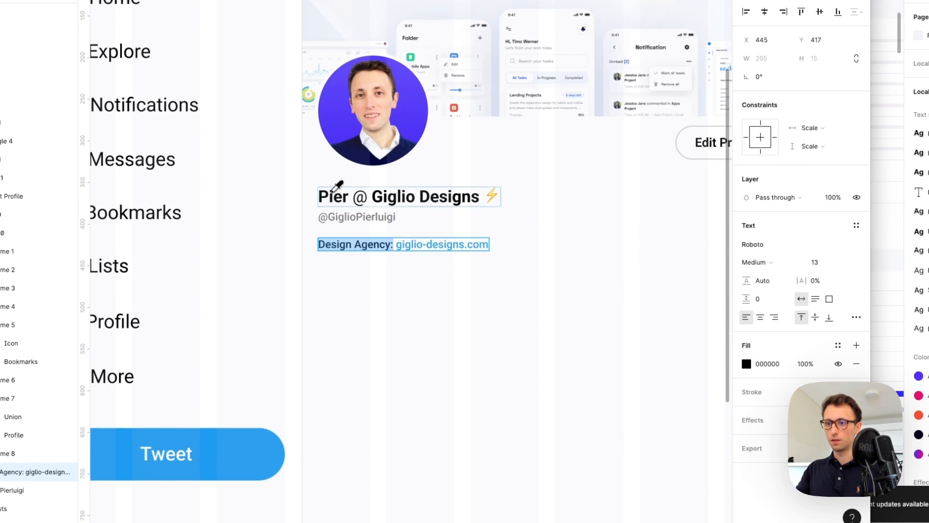
pyautogui.click(539, 312)
# Duplicate the bio line below and trim the copy down to 'Design Agency'
pyautogui.moveTo(404, 246); pyautogui.dragTo(405, 270)
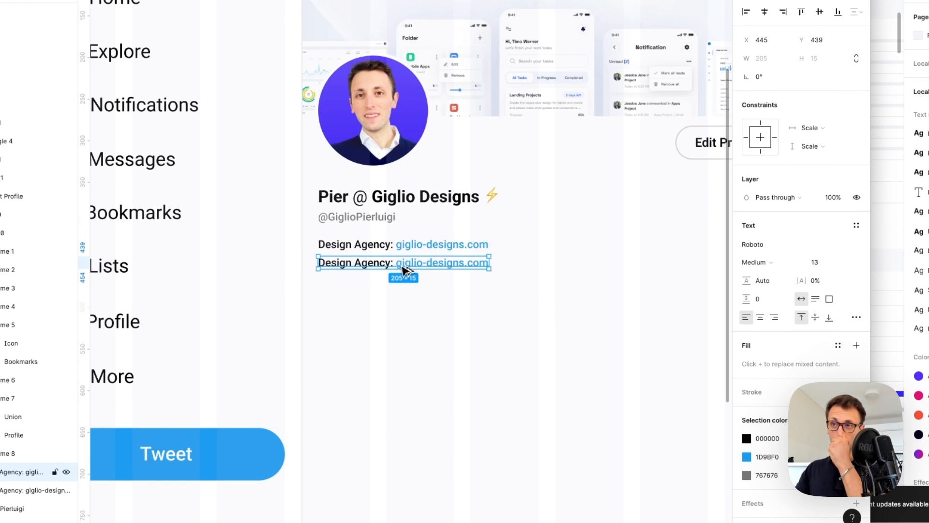
pyautogui.doubleClick(402, 266)
pyautogui.press('Right')
pyautogui.press('BackSpace')
pyautogui.press('BackSpace')
pyautogui.press('BackSpace')
pyautogui.press('BackSpace')
pyautogui.press('BackSpace')
pyautogui.press('BackSpace')
pyautogui.press('BackSpace')
pyautogui.press('BackSpace')
pyautogui.press('BackSpace')
pyautogui.press('BackSpace')
pyautogui.press('BackSpace')
pyautogui.press('BackSpace')
pyautogui.press('BackSpace')
pyautogui.press('BackSpace')
pyautogui.press('BackSpace')
pyautogui.press('BackSpace')
pyautogui.press('BackSpace')
pyautogui.press('BackSpace')
pyautogui.press('BackSpace')
pyautogui.press('BackSpace')
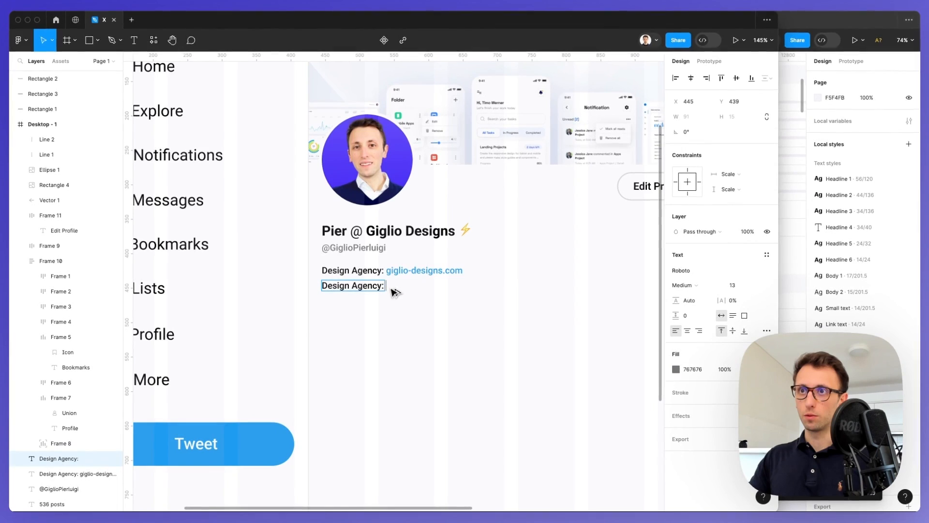
pyautogui.hotkey('ctrl', 'a')
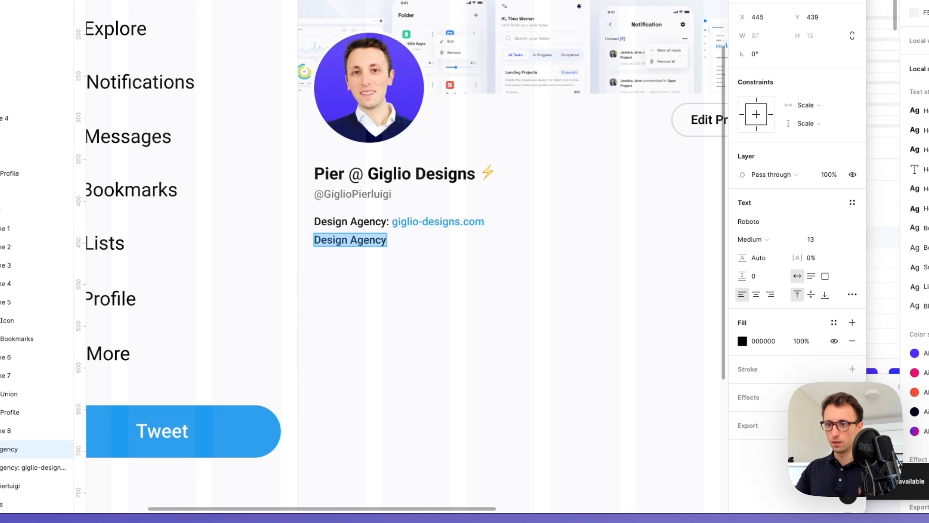
# Change the copied line to '10+ Years helping designers level up' followed by a 📊 emoji
pyautogui.hotkey('ctrl', 'v')
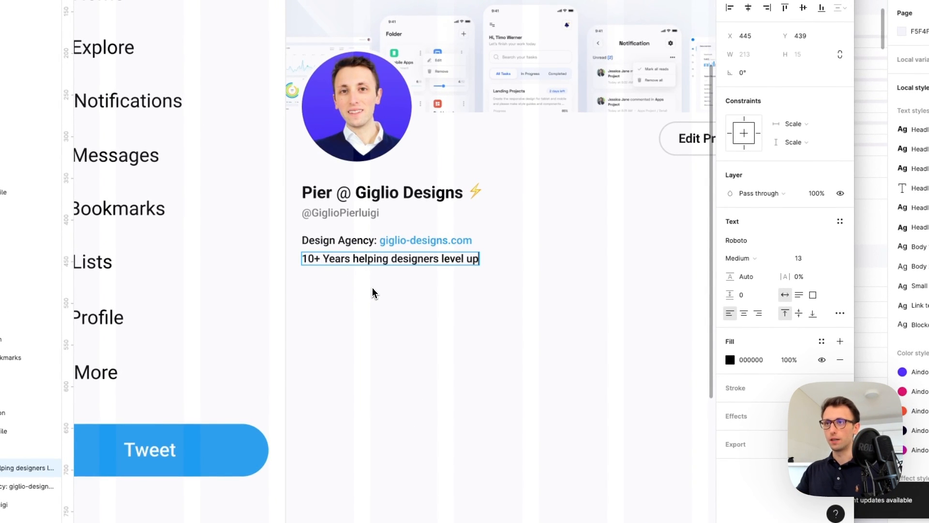
pyautogui.press('ctrl+super+space')
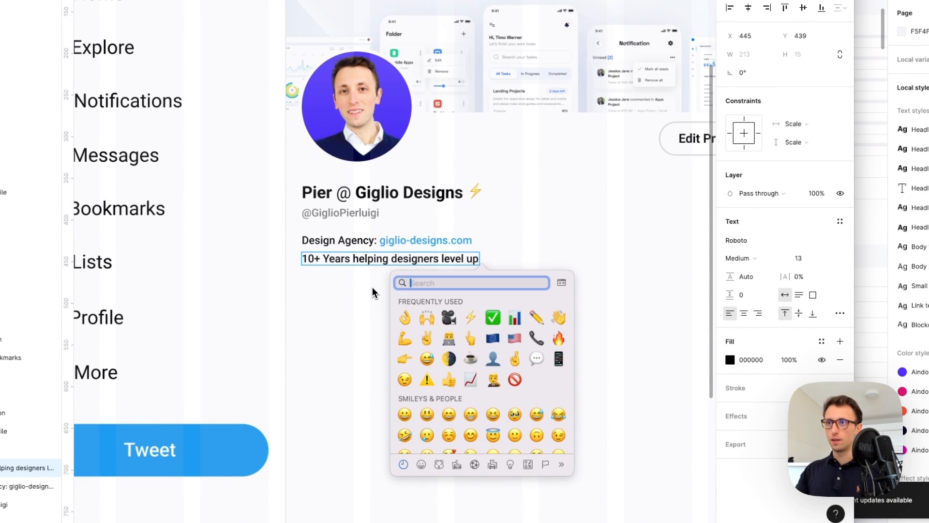
pyautogui.click(519, 320)
pyautogui.press('Escape')
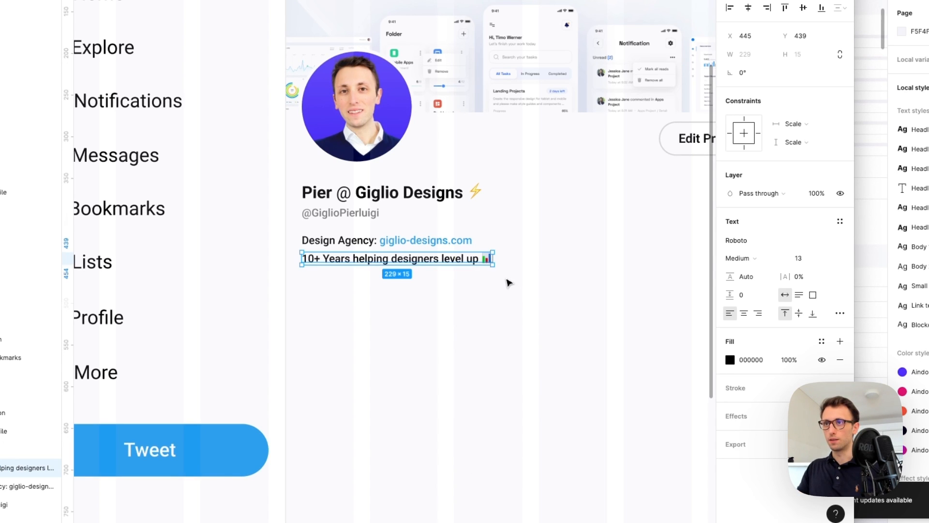
pyautogui.click(508, 283)
pyautogui.hscroll(3, 507, 284)
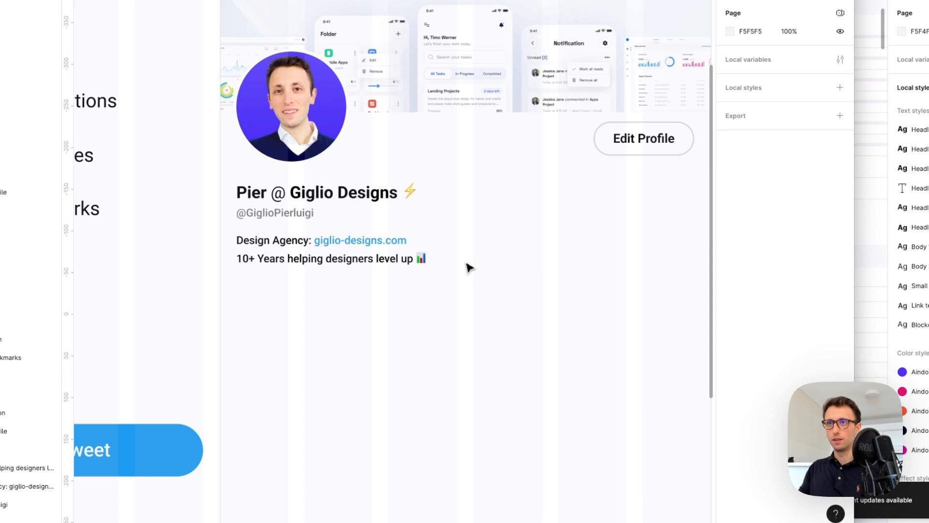
# Nudge the bio lines, then the name, handle and bio together, up by one pixel
pyautogui.moveTo(235, 232); pyautogui.dragTo(284, 267)
pyautogui.press('Up')
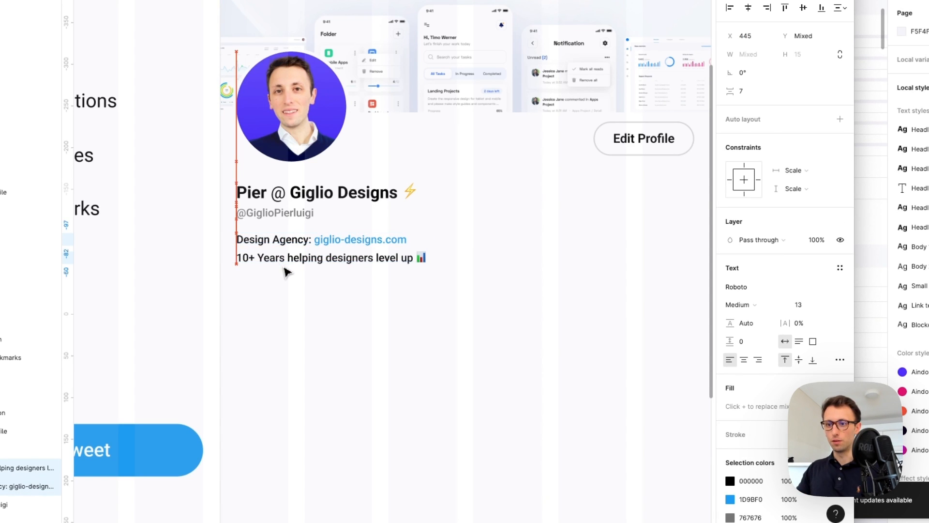
pyautogui.scroll(-1, 334, 255)
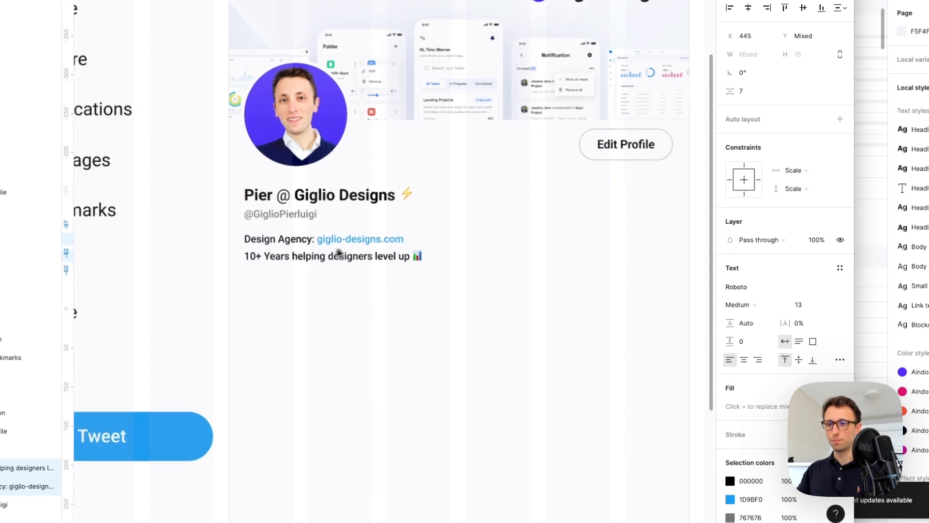
pyautogui.scroll(-2, 334, 255)
pyautogui.moveTo(448, 280); pyautogui.dragTo(266, 194)
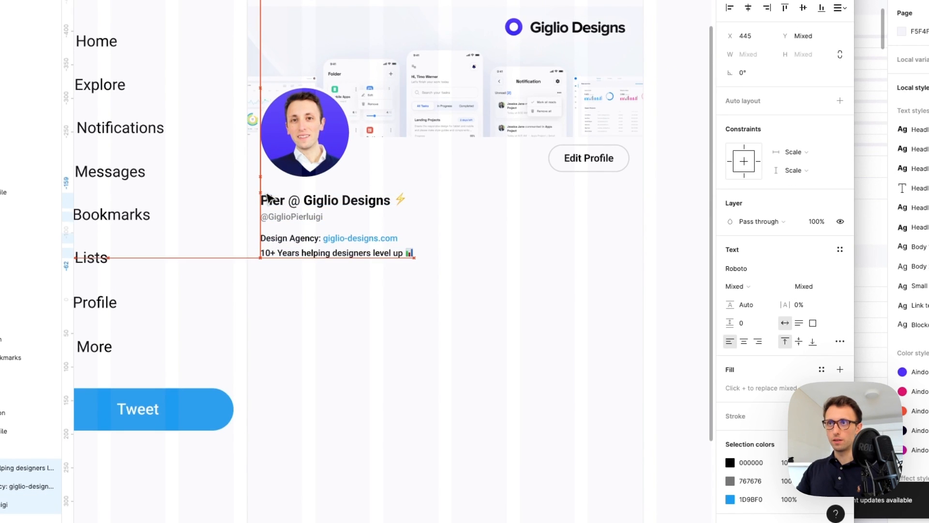
pyautogui.press('Up')
pyautogui.click(523, 253)
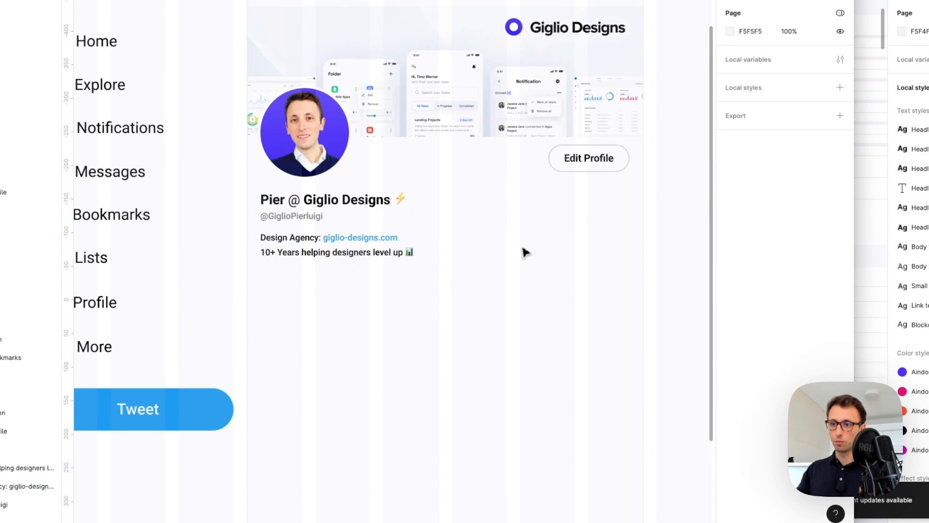
pyautogui.hscroll(2, 525, 252)
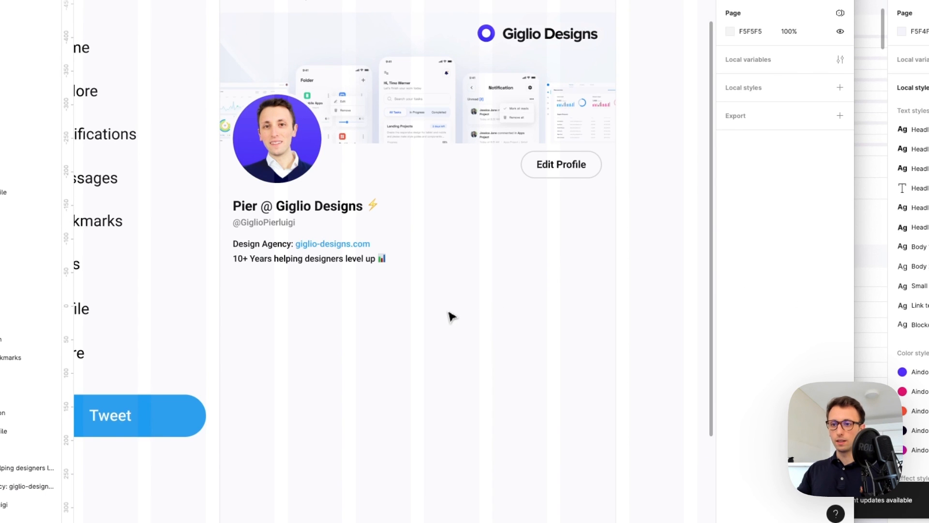
pyautogui.scroll(-2, 451, 317)
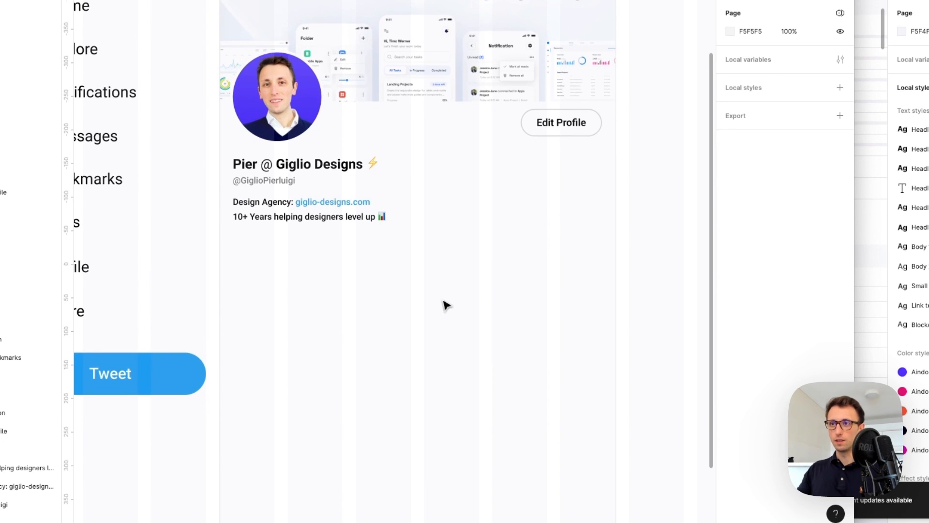
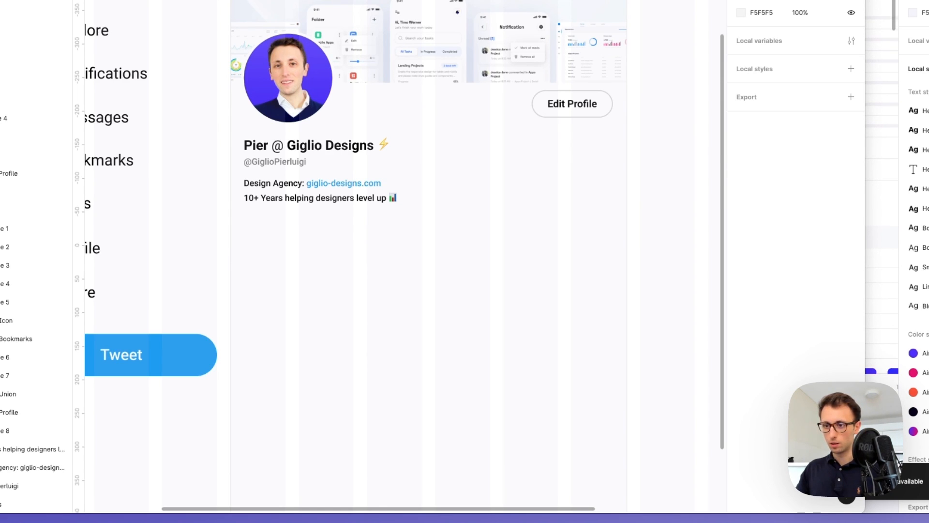
# Alt-drag a copy of the '10+ Years helping designers level up' line just below it
pyautogui.moveTo(300, 198); pyautogui.dragTo(299, 224)
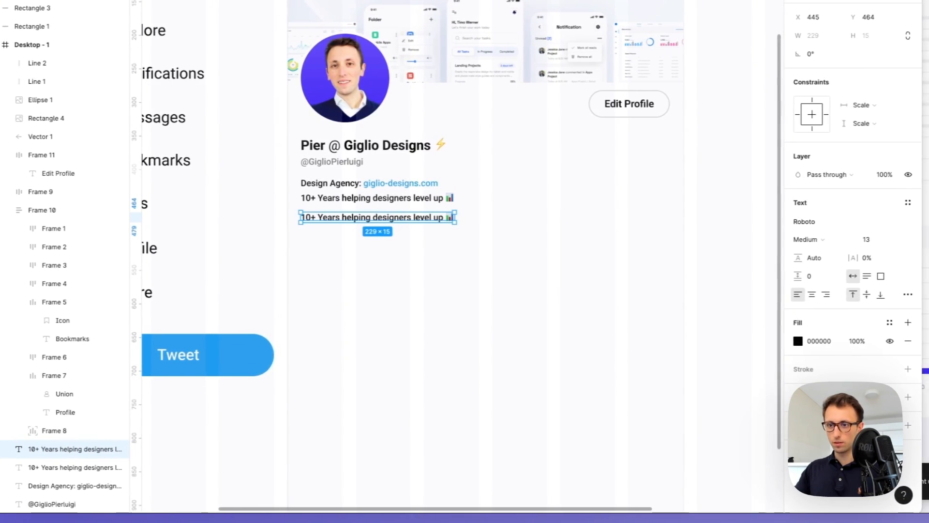
# Retype the duplicated bio line as 'UX Designer'
pyautogui.doubleClick(414, 244)
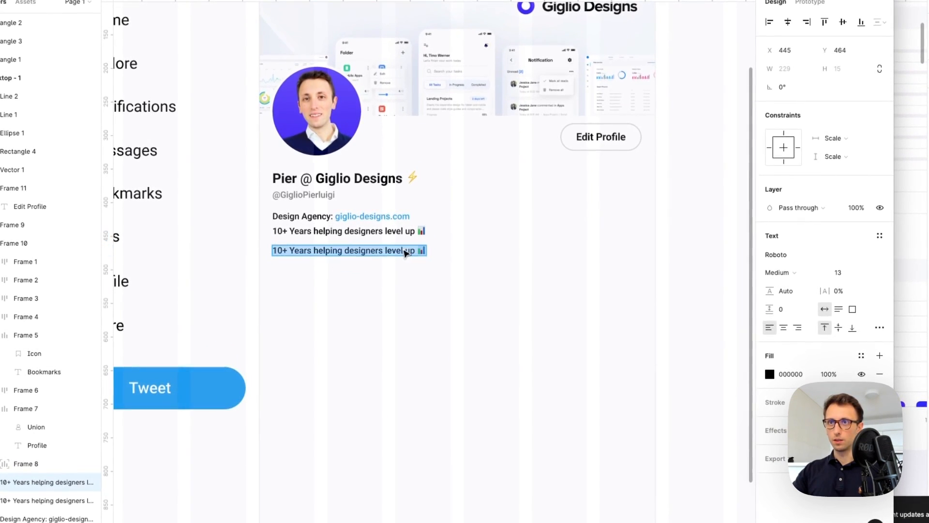
pyautogui.write('UX Design')
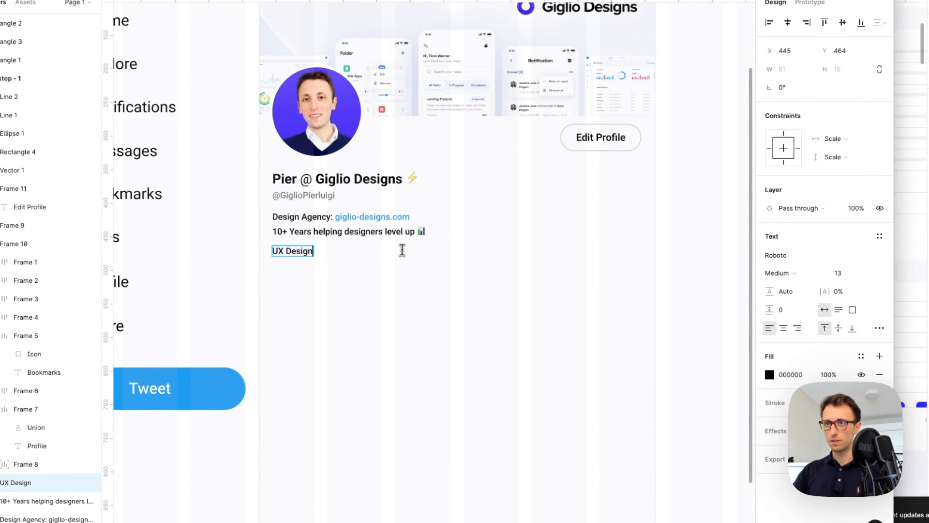
pyautogui.write('er')
pyautogui.press('Escape')
pyautogui.click(446, 290)
pyautogui.keyDown('ctrl'); pyautogui.scroll(3, 382, 253); pyautogui.keyUp('ctrl')
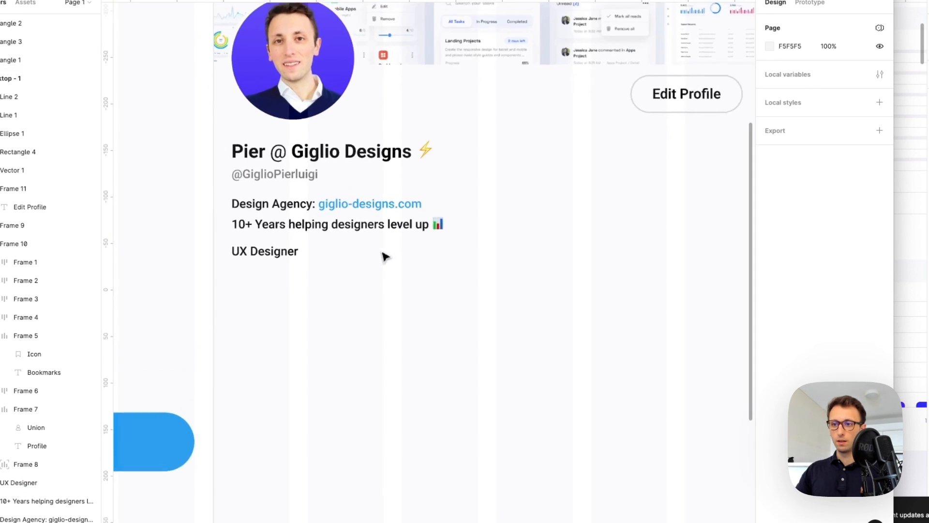
# Add two evenly spaced copies to the right and edit them to 'Madeira, PT' and the website link
pyautogui.keyDown('alt'); pyautogui.moveTo(246, 254); pyautogui.dragTo(362, 257); pyautogui.keyUp('alt')
pyautogui.hotkey('ctrl', 'd')
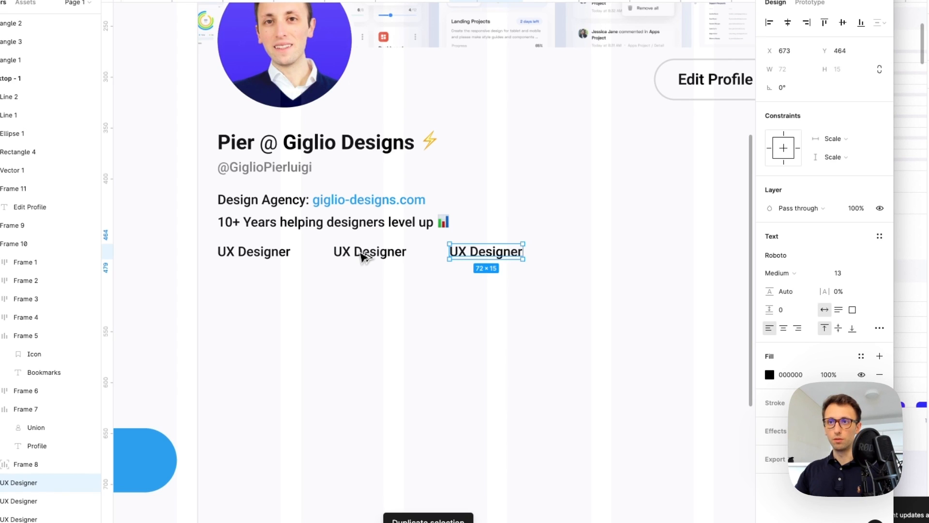
pyautogui.doubleClick(363, 253)
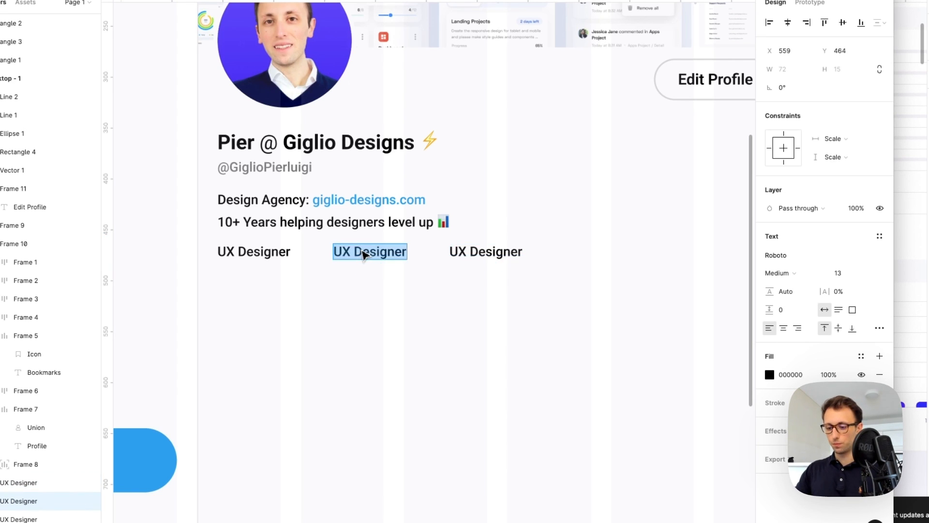
pyautogui.write('Madeira, PT')
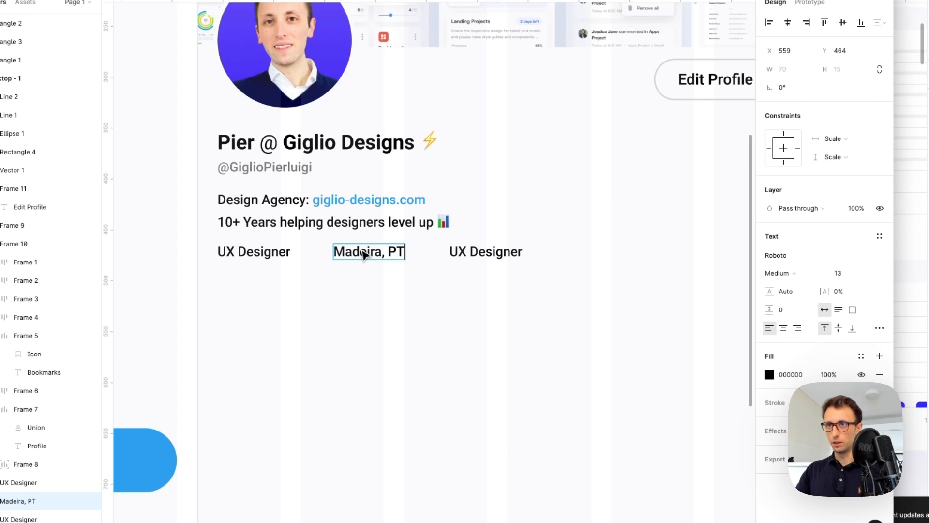
pyautogui.doubleClick(464, 251)
pyautogui.write('giglio-designs.com')
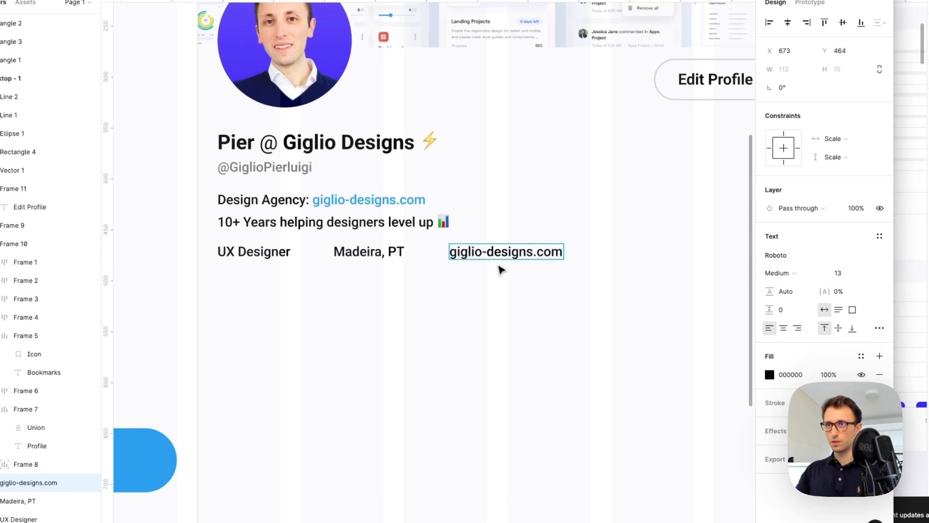
# Colour the website link text with the link blue sampled from the design
pyautogui.press('Escape')
pyautogui.press('i')
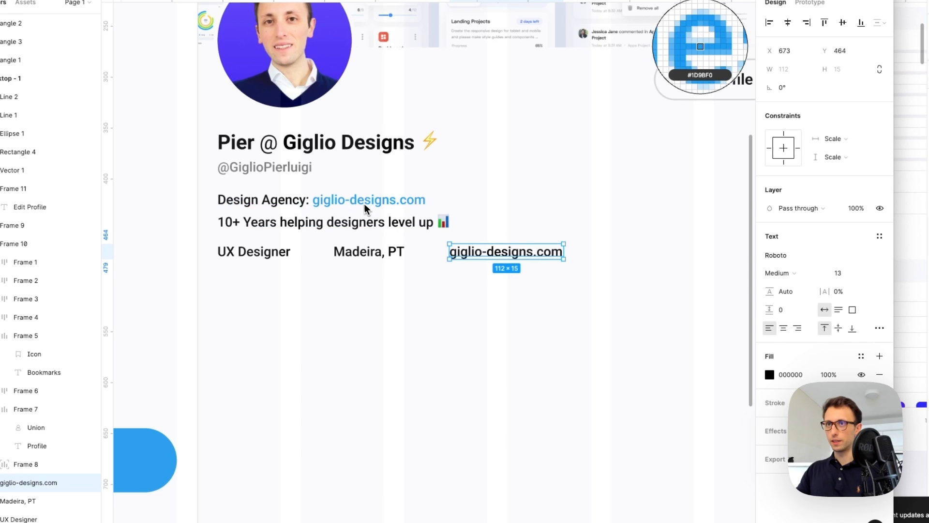
pyautogui.click(362, 207)
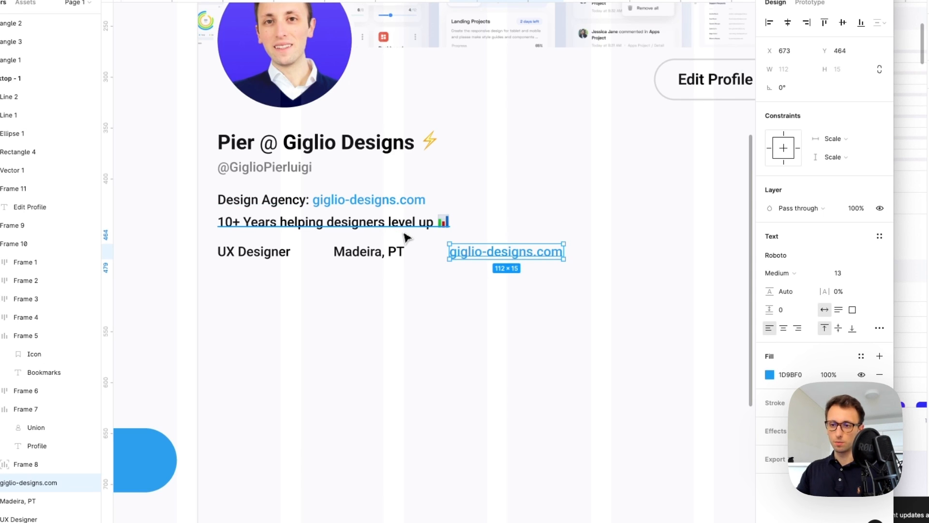
pyautogui.click(465, 292)
# Add a 'Joined April 2018' line below UX Designer and select all four detail texts
pyautogui.moveTo(252, 263); pyautogui.dragTo(251, 292)
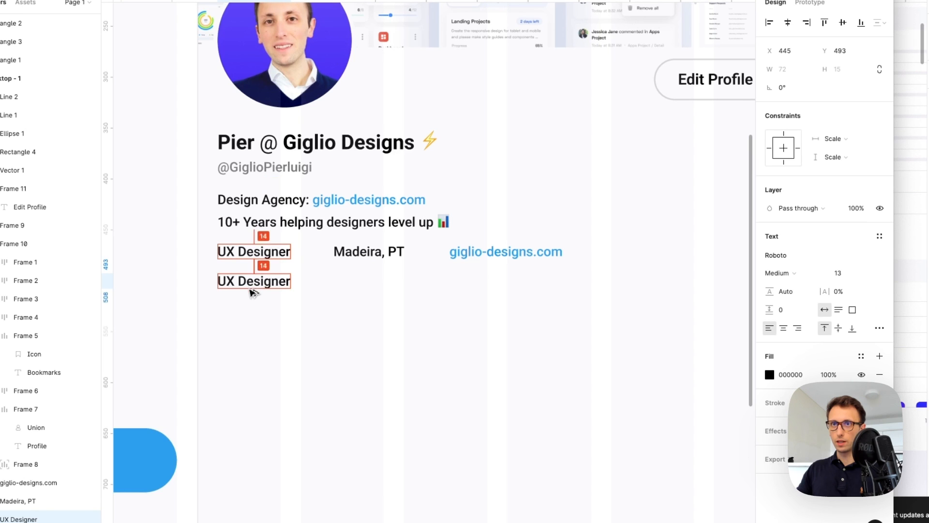
pyautogui.doubleClick(252, 290)
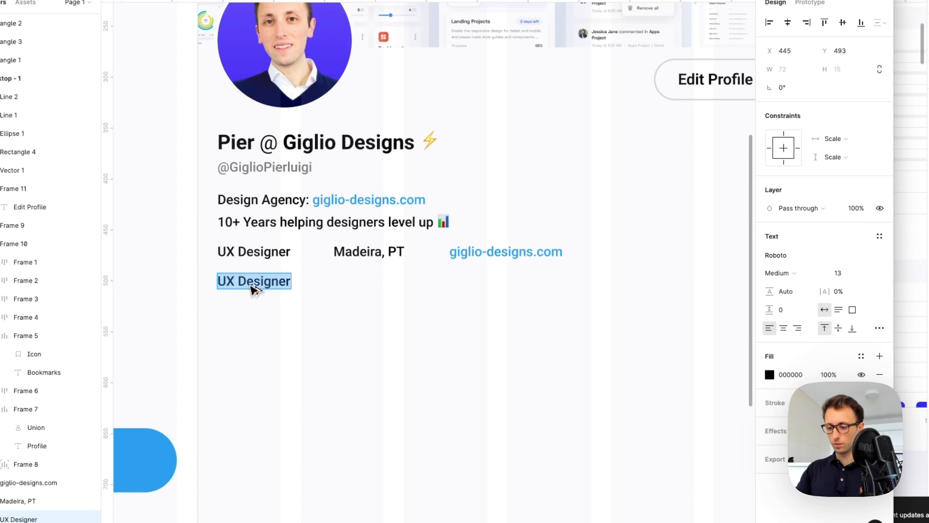
pyautogui.write('Joined Apr')
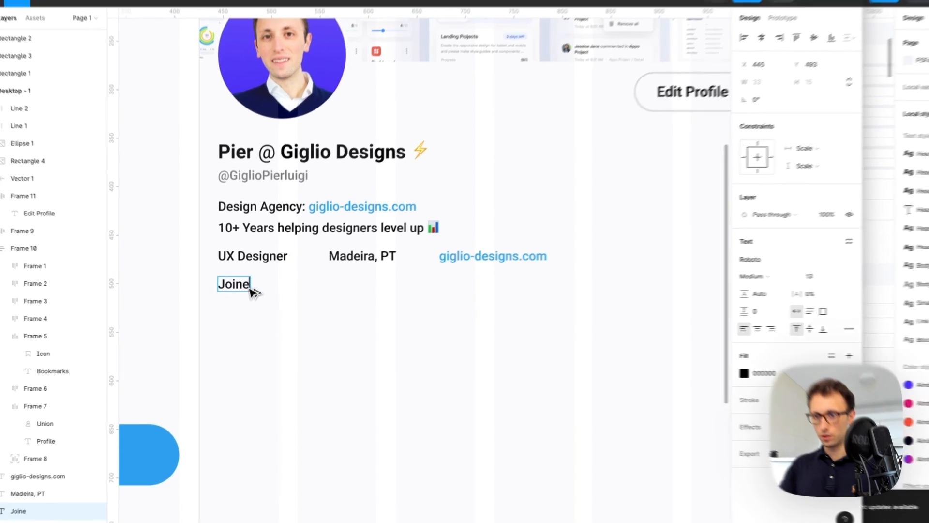
pyautogui.write('il 2018')
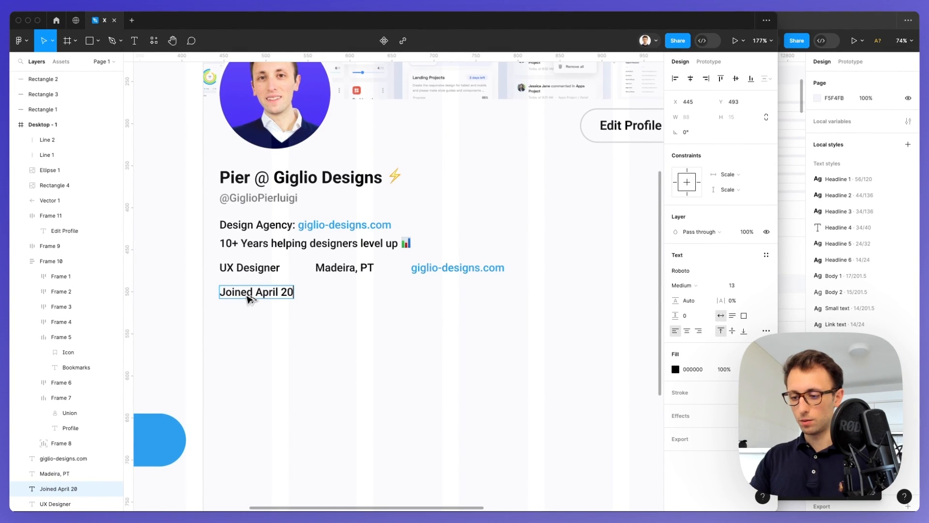
pyautogui.press('Escape')
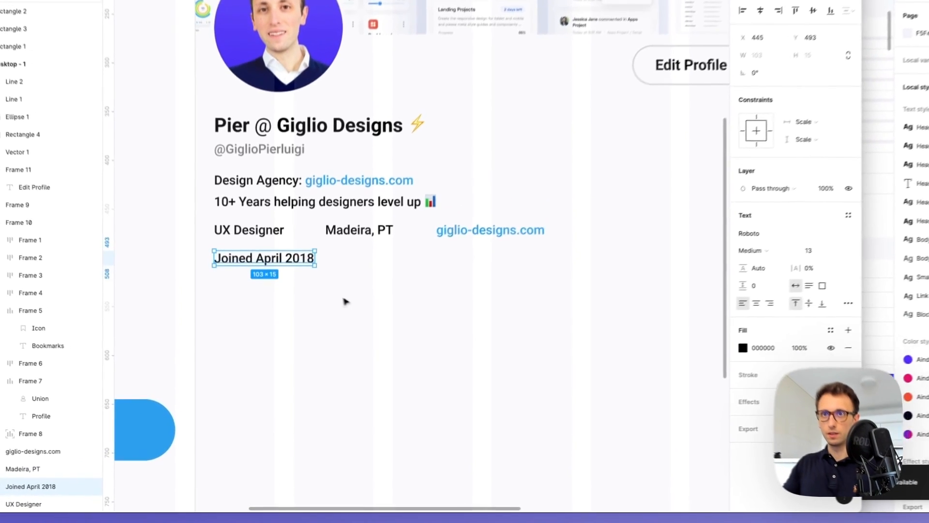
pyautogui.click(302, 314)
pyautogui.moveTo(208, 209); pyautogui.dragTo(572, 276)
# Shift the four profile detail texts to the right to make room for icons
pyautogui.hotkey('shift', 'Right')
pyautogui.hotkey('shift', 'Right')
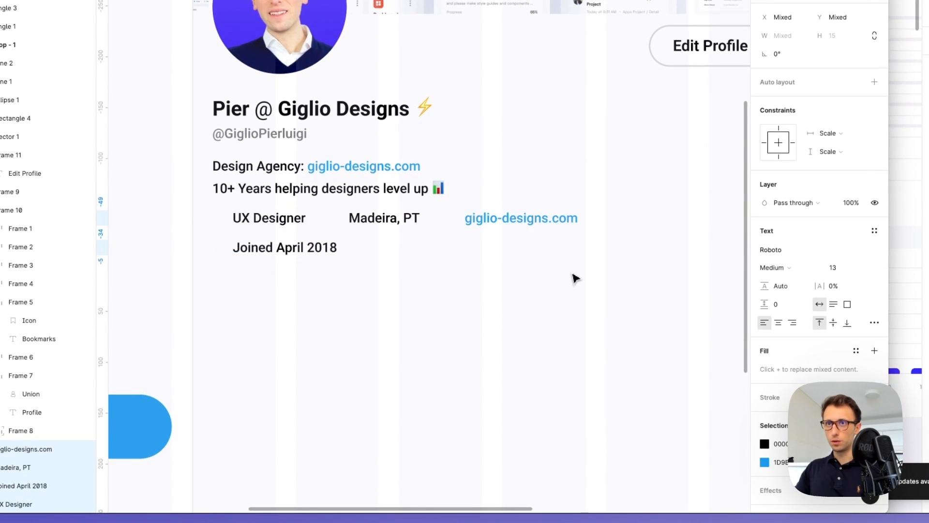
pyautogui.press('Right')
pyautogui.press('Right')
pyautogui.press('Right')
pyautogui.press('Right')
pyautogui.press('Right')
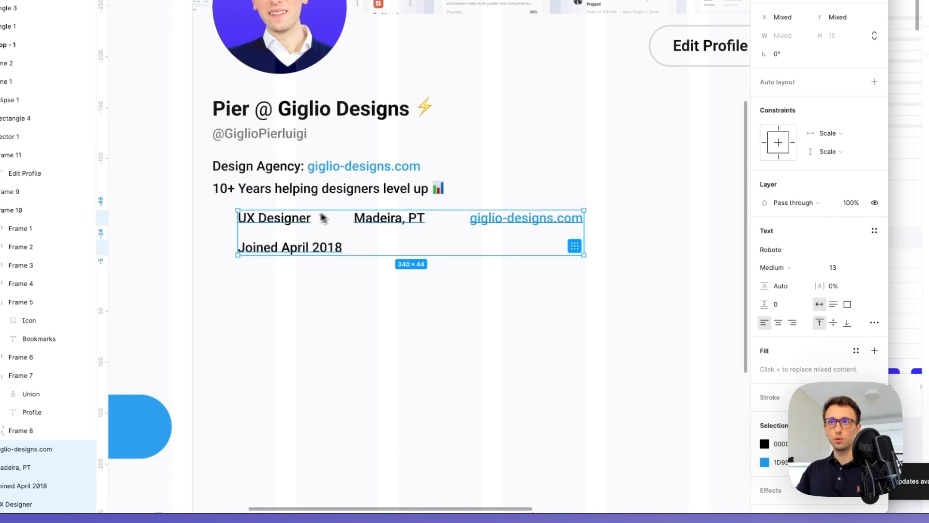
pyautogui.click(342, 274)
pyautogui.scroll(5, 253, 241)
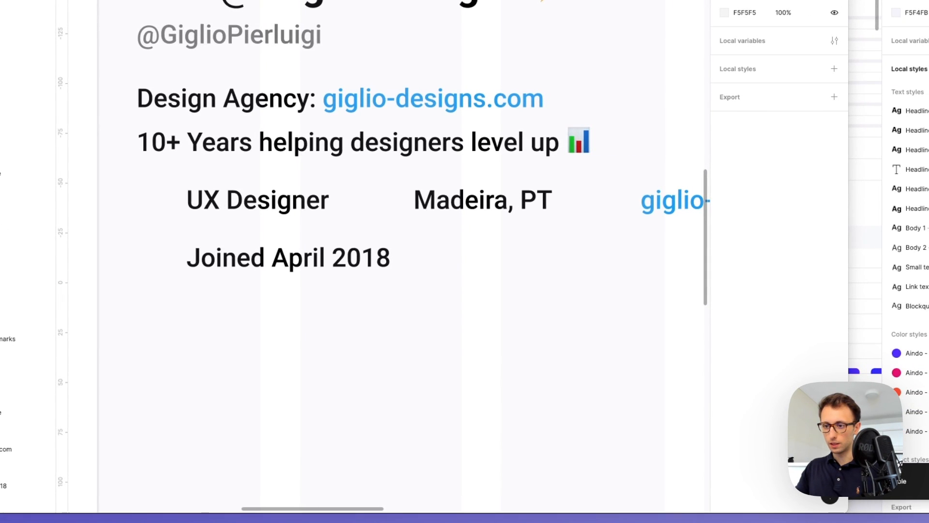
# Paste a calendar icon before 'Joined April 2018' and a location pin before 'Madeira, PT'
pyautogui.press('super+v')
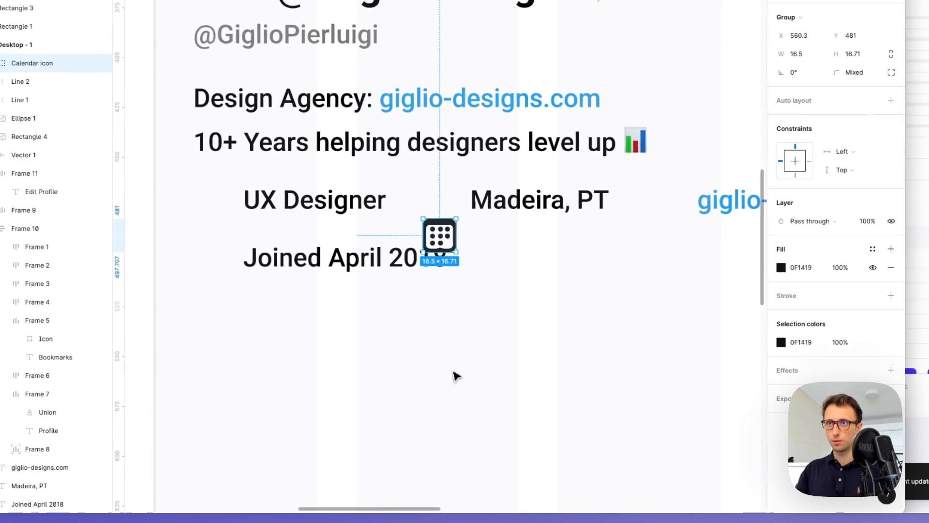
pyautogui.moveTo(441, 233); pyautogui.dragTo(213, 254)
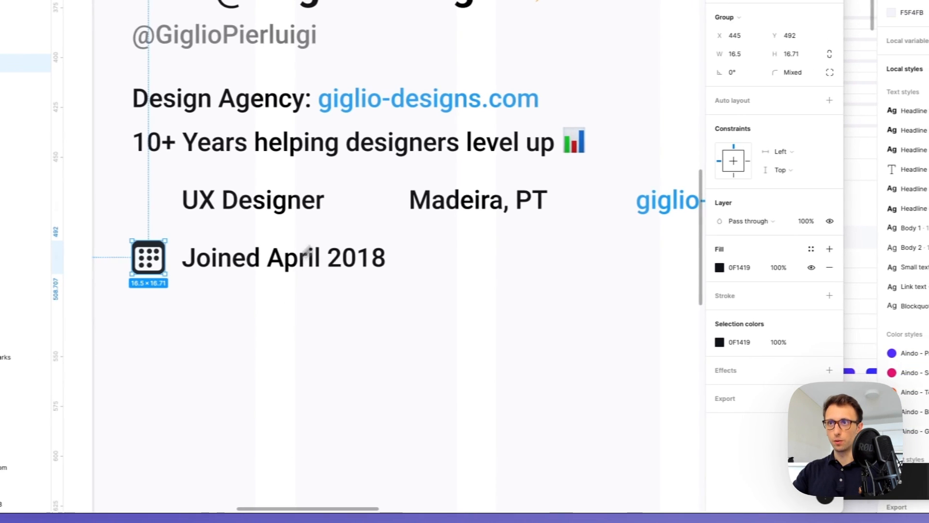
pyautogui.click(488, 201)
pyautogui.press('super+v')
pyautogui.moveTo(414, 250); pyautogui.dragTo(415, 234)
pyautogui.moveTo(374, 206); pyautogui.dragTo(374, 206)
pyautogui.scroll(-2, 375, 206)
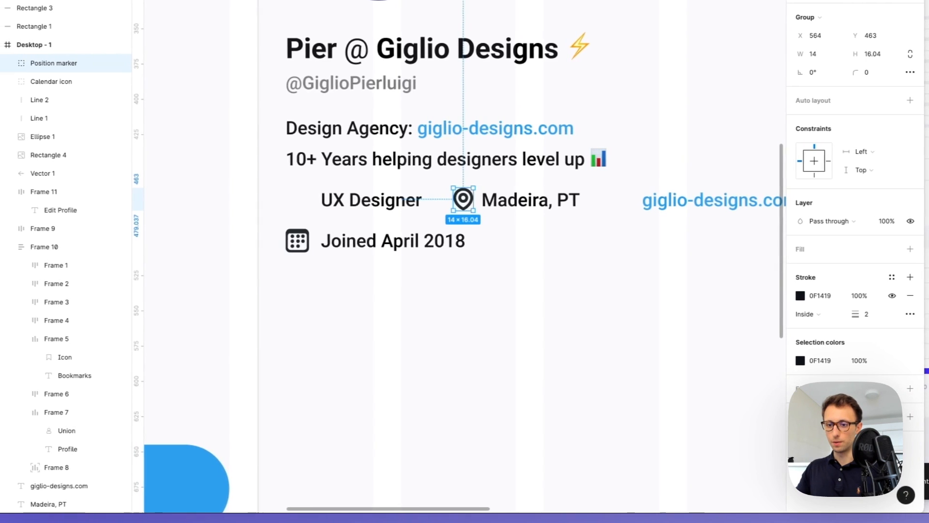
# Launch Nucleo, search 'suit' and drag a briefcase icon beside UX Designer
pyautogui.click(537, 370)
pyautogui.scroll(-3, 537, 370)
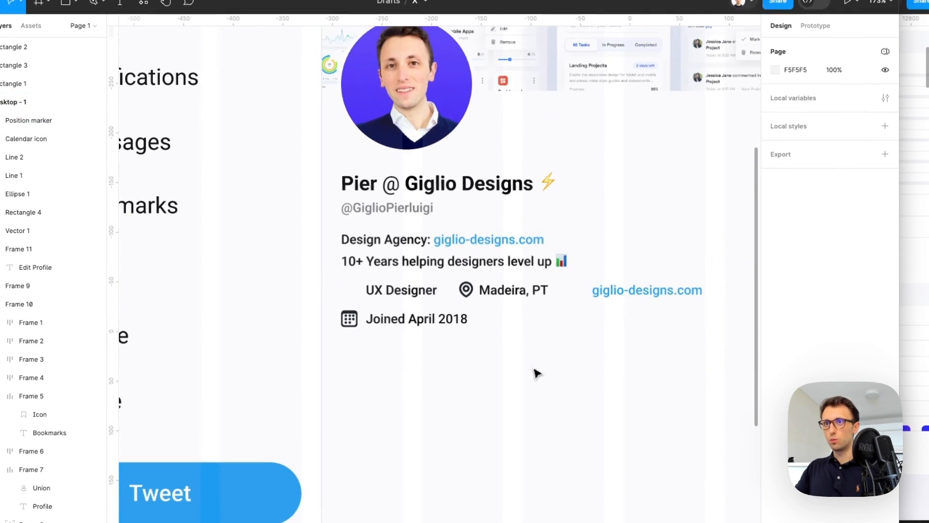
pyautogui.press('super+space')
pyautogui.write('nucl')
pyautogui.press('Return')
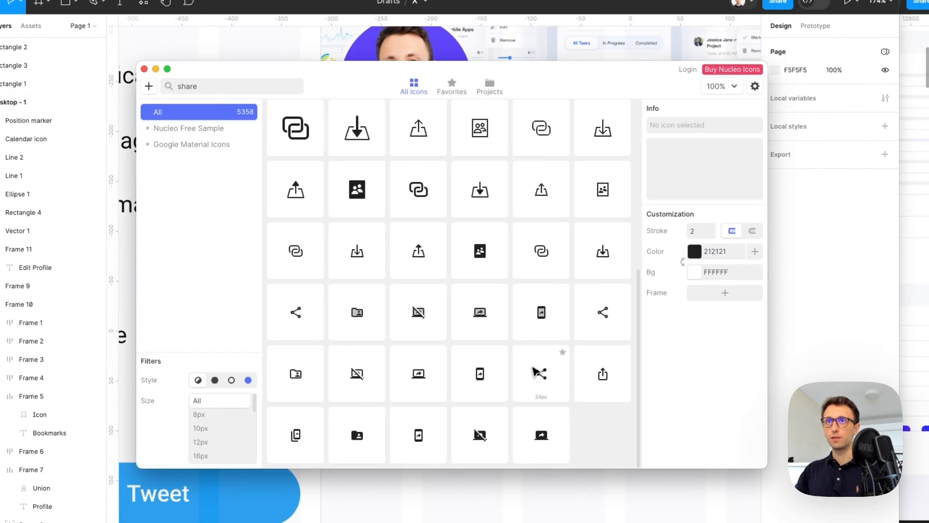
pyautogui.write('job')
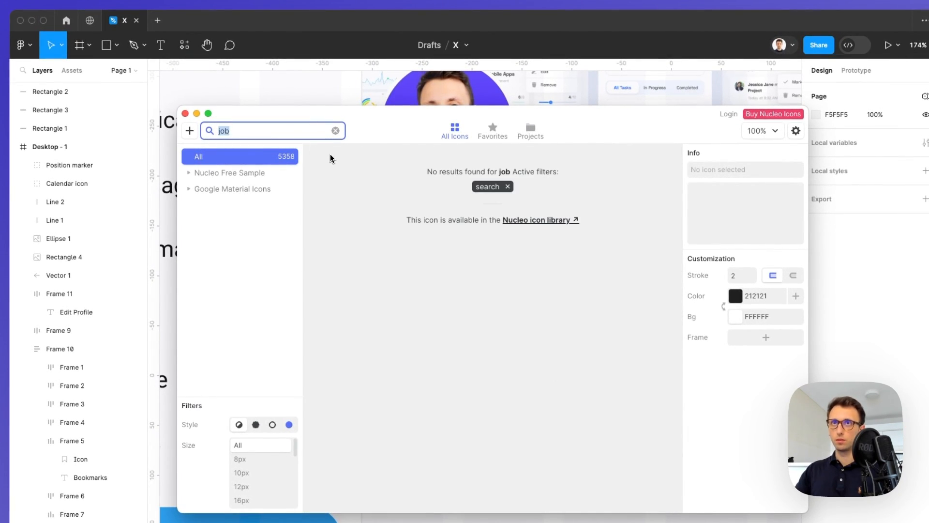
pyautogui.press('BackSpace')
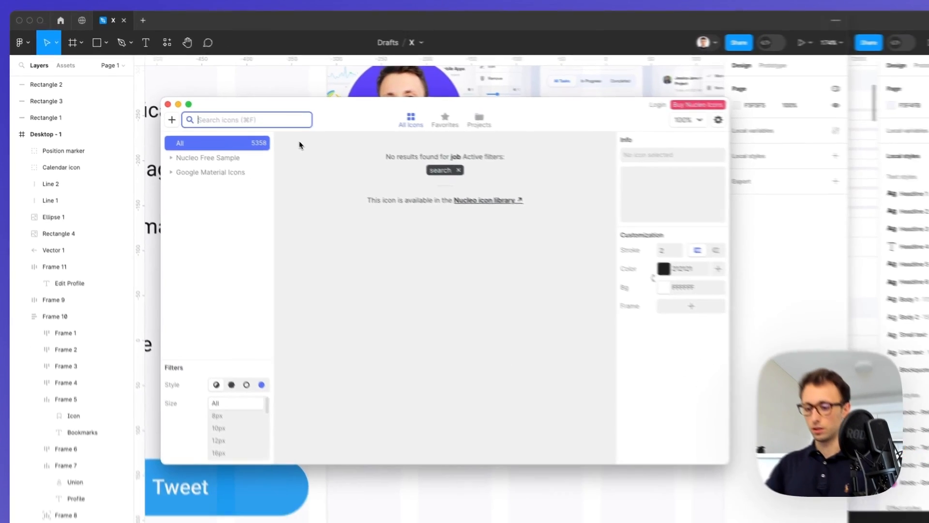
pyautogui.write('suit')
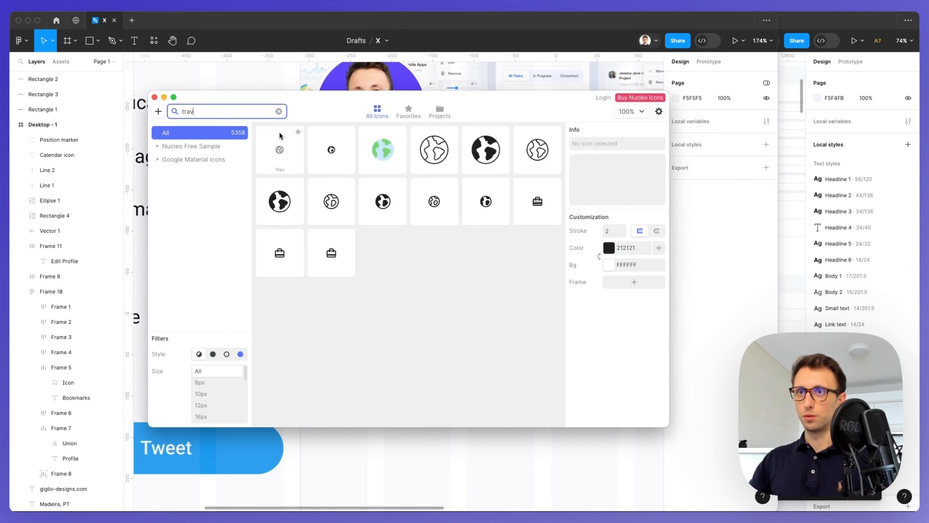
pyautogui.moveTo(346, 111); pyautogui.dragTo(610, 97)
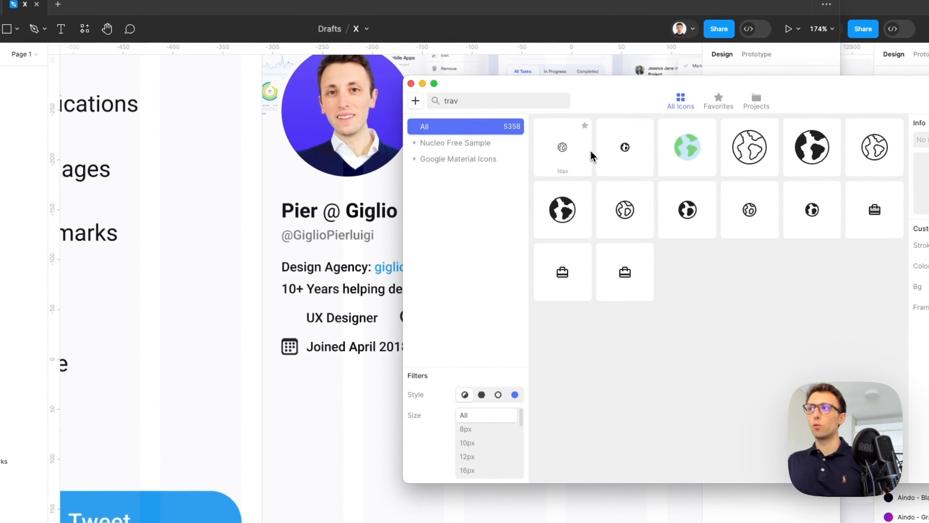
pyautogui.moveTo(631, 271); pyautogui.dragTo(296, 319)
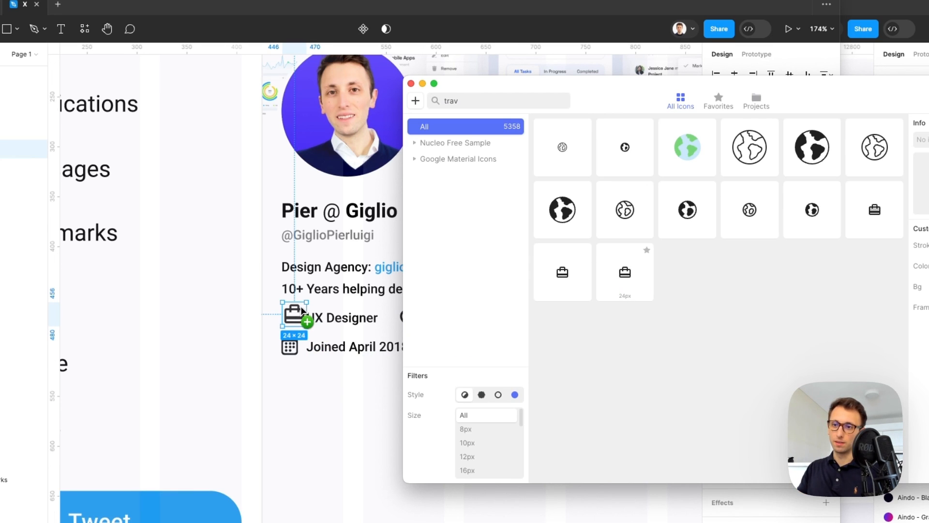
# Search Nucleo for 'link' and drag a link icon onto the profile
pyautogui.click(507, 100)
pyautogui.write('link')
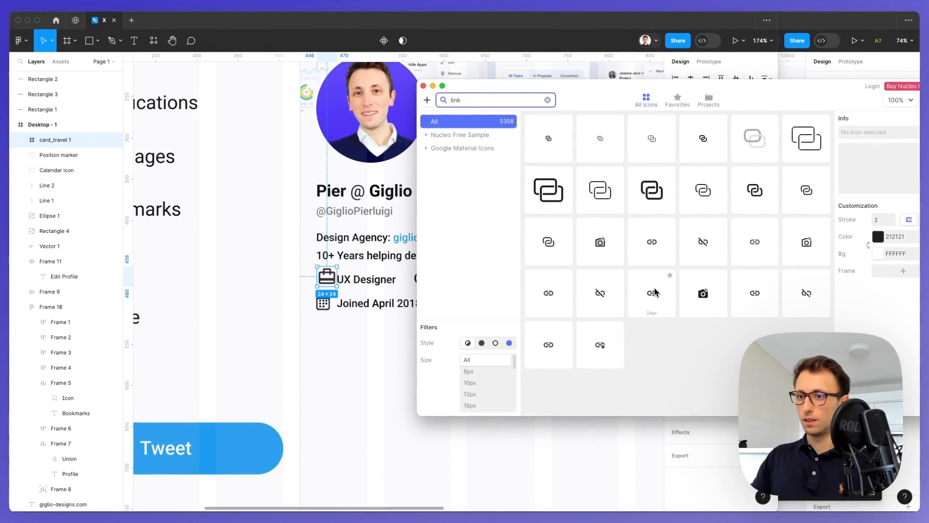
pyautogui.moveTo(656, 299); pyautogui.dragTo(525, 268)
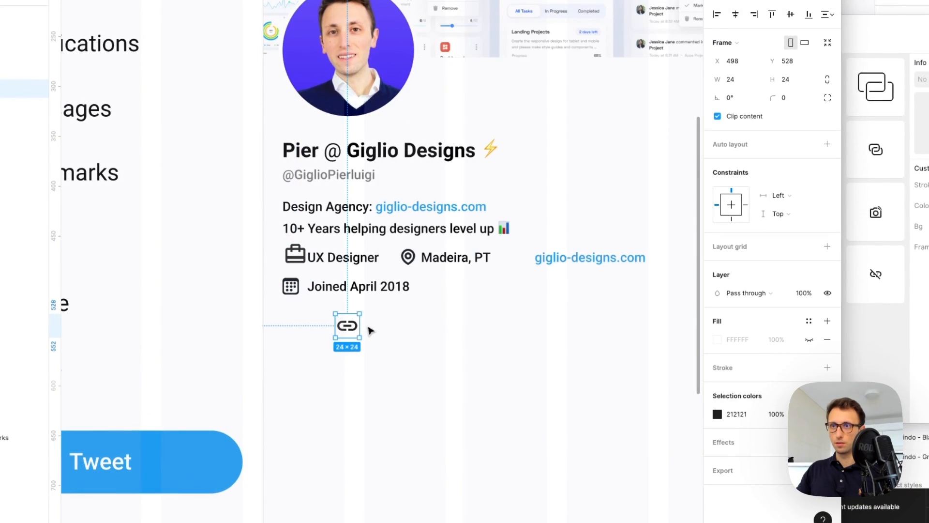
# Scale the briefcase icon down to 0.85x with the K scale tool
pyautogui.scroll(6, 524, 267)
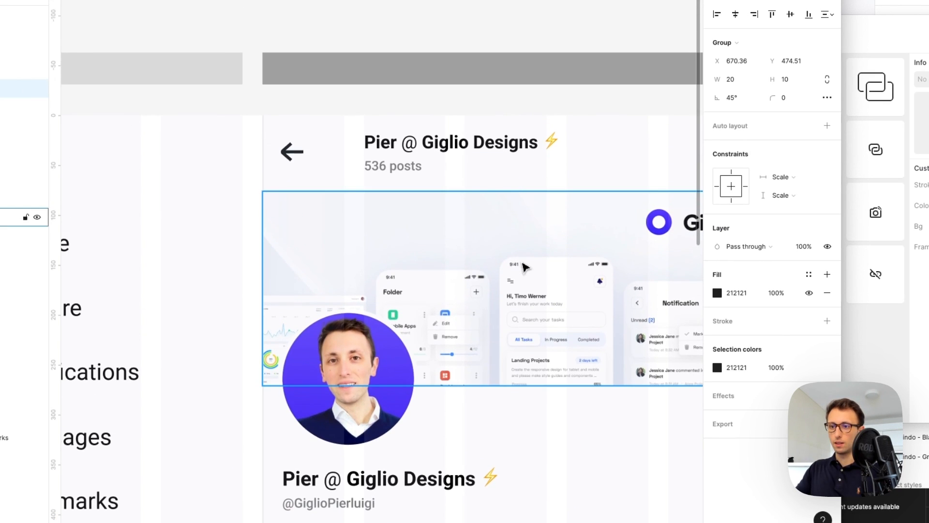
pyautogui.scroll(-3, 525, 266)
pyautogui.scroll(-3, 466, 339)
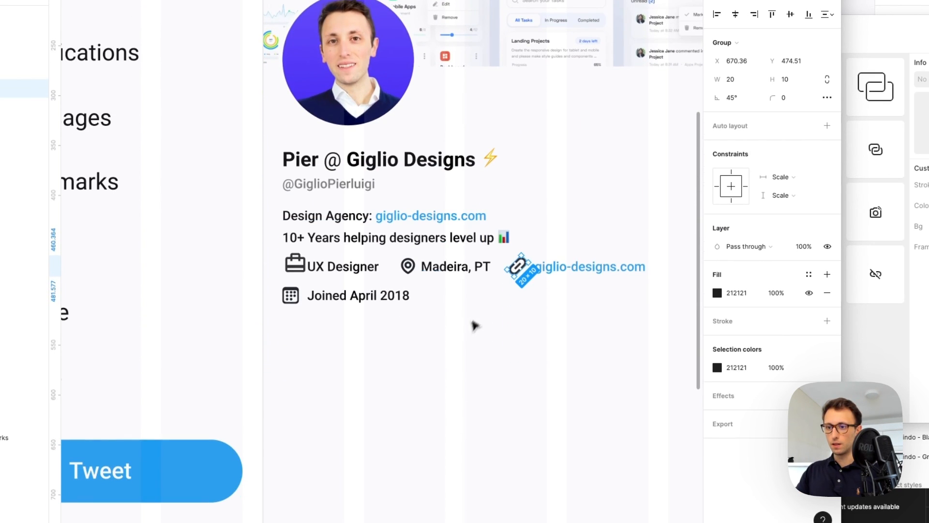
pyautogui.keyDown('shift'); pyautogui.click(408, 267); pyautogui.keyUp('shift')
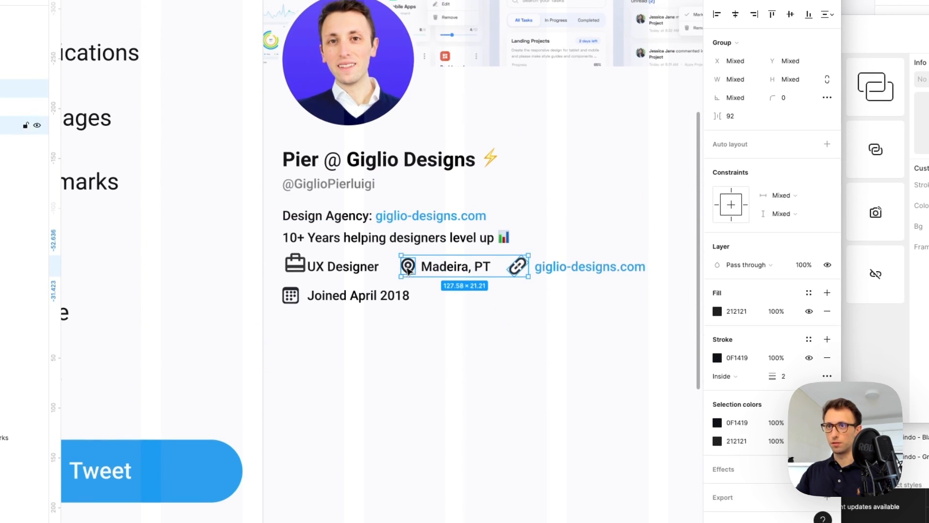
pyautogui.click(304, 270)
pyautogui.doubleClick(303, 270)
pyautogui.scroll(4, 304, 270)
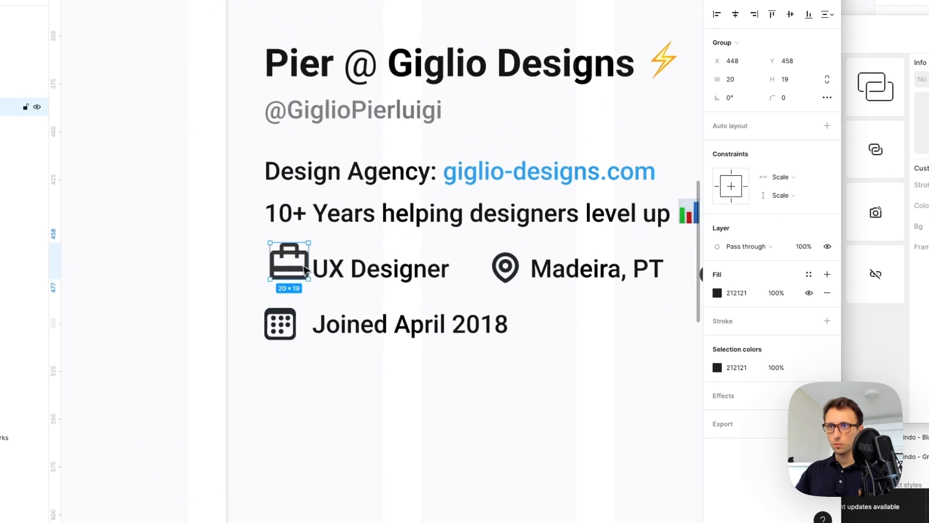
pyautogui.press('k')
pyautogui.moveTo(304, 268); pyautogui.dragTo(295, 272)
# Colour the link, pin, briefcase and calendar icons the handle's grey #767676
pyautogui.scroll(-3, 361, 289)
pyautogui.hscroll(3, 359, 287)
pyautogui.doubleClick(468, 282)
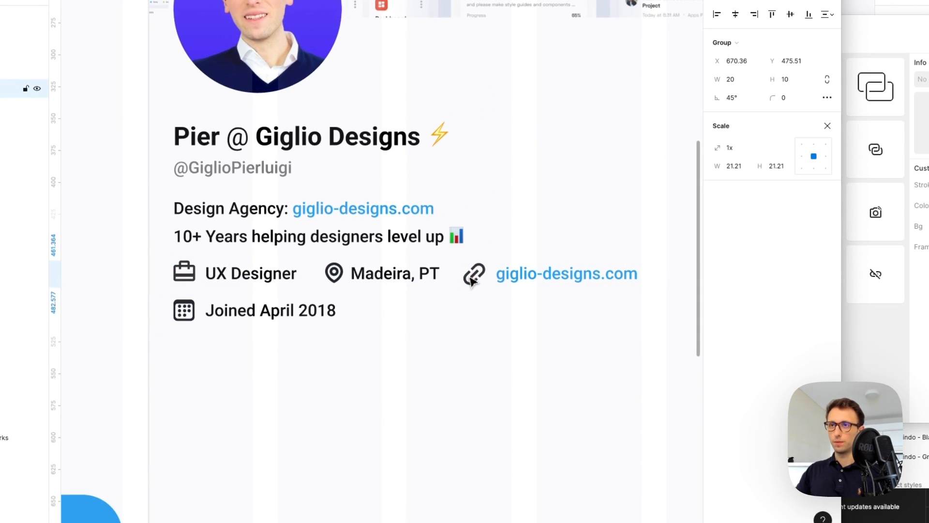
pyautogui.keyDown('shift'); pyautogui.click(334, 275); pyautogui.keyUp('shift')
pyautogui.keyDown('shift'); pyautogui.click(186, 275); pyautogui.keyUp('shift')
pyautogui.keyDown('shift'); pyautogui.click(190, 317); pyautogui.keyUp('shift')
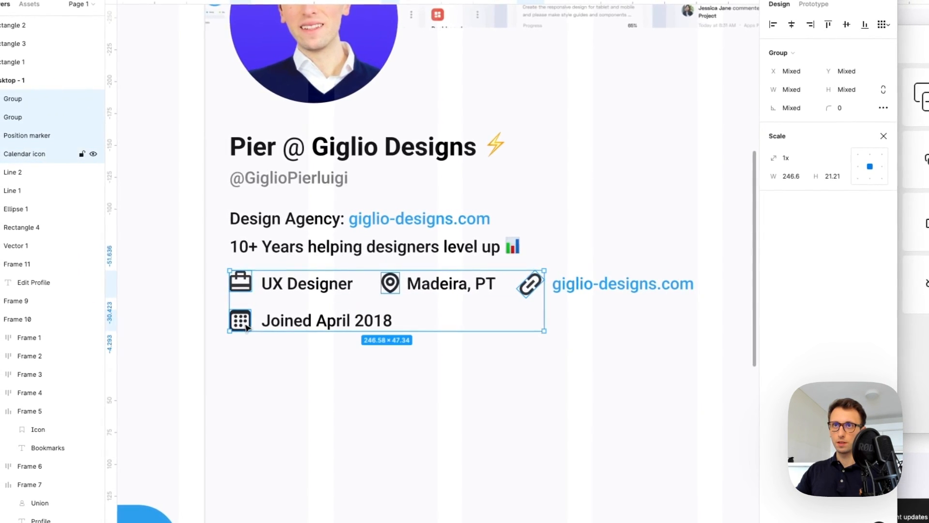
pyautogui.press('i')
pyautogui.click(266, 176)
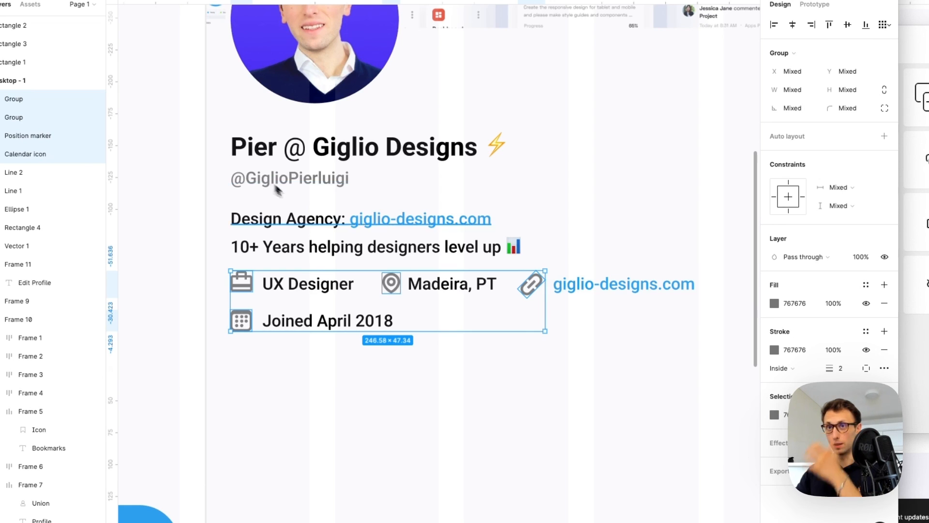
# Colour the UX Designer, Madeira, PT and Joined April 2018 labels grey #767676
pyautogui.click(309, 284)
pyautogui.keyDown('shift'); pyautogui.click(327, 321); pyautogui.keyUp('shift')
pyautogui.keyDown('shift'); pyautogui.click(434, 290); pyautogui.keyUp('shift')
pyautogui.press('i')
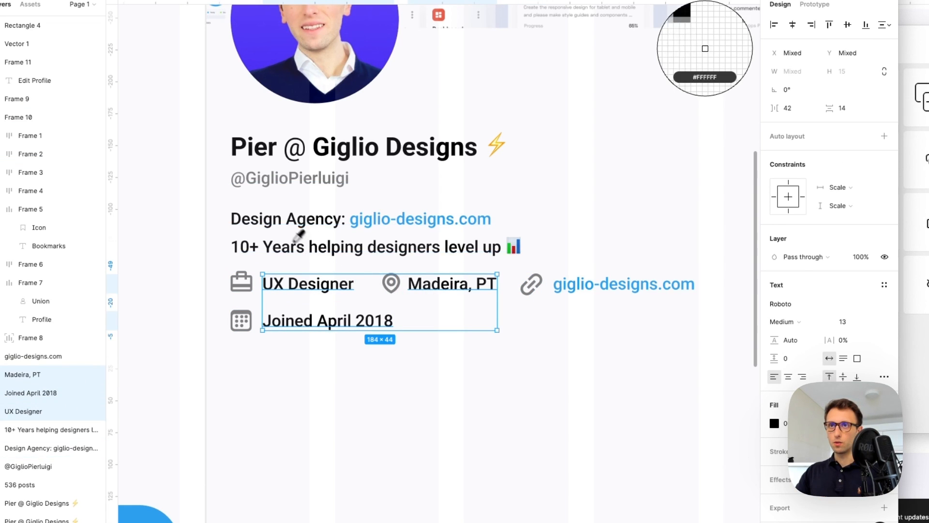
pyautogui.click(280, 180)
pyautogui.click(472, 331)
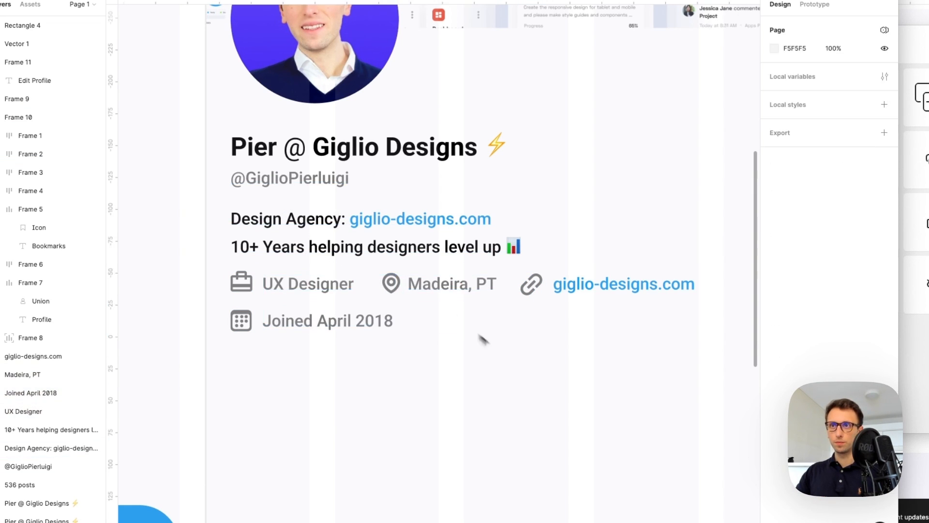
pyautogui.scroll(-5, 505, 359)
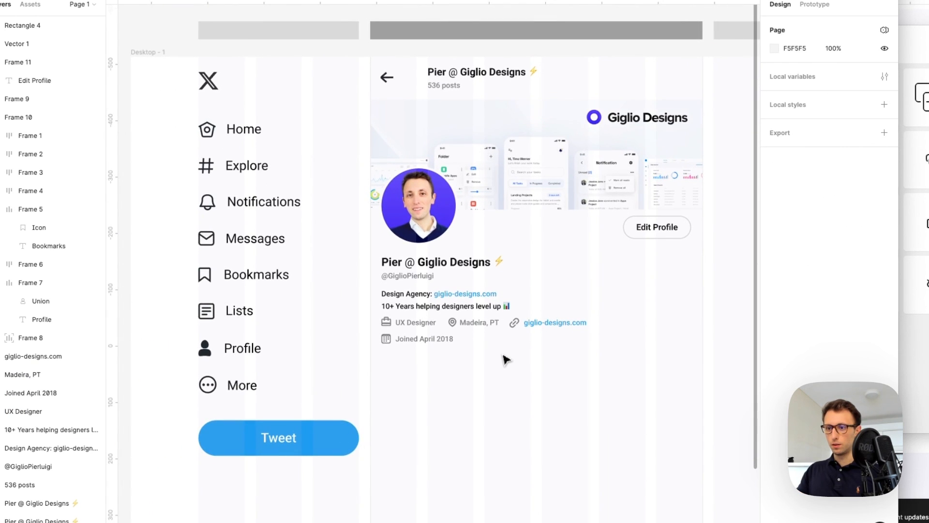
pyautogui.hscroll(4, 505, 361)
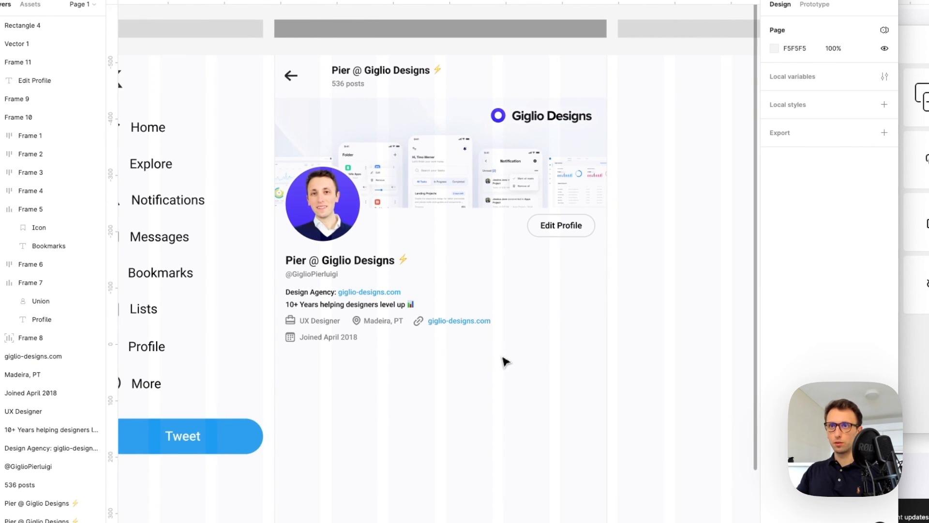
pyautogui.moveTo(375, 359); pyautogui.dragTo(280, 339)
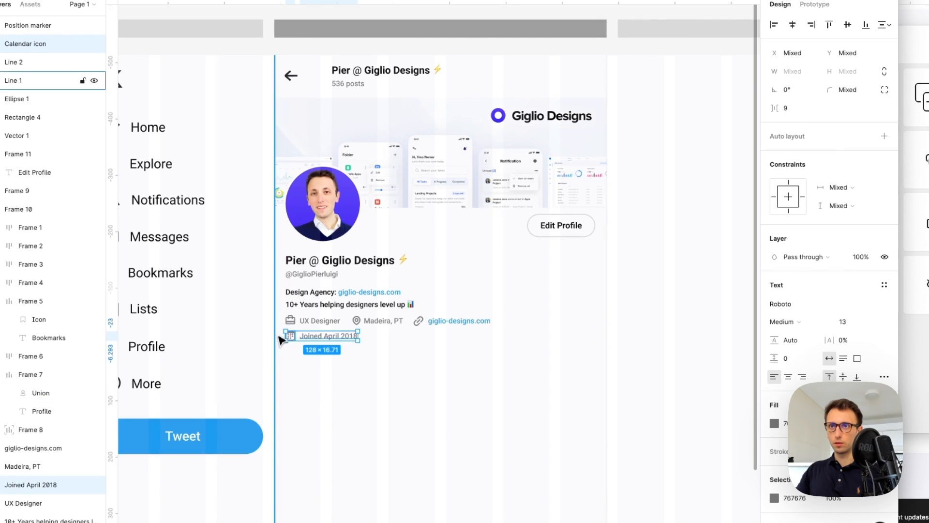
pyautogui.click(433, 382)
pyautogui.scroll(-2, 448, 384)
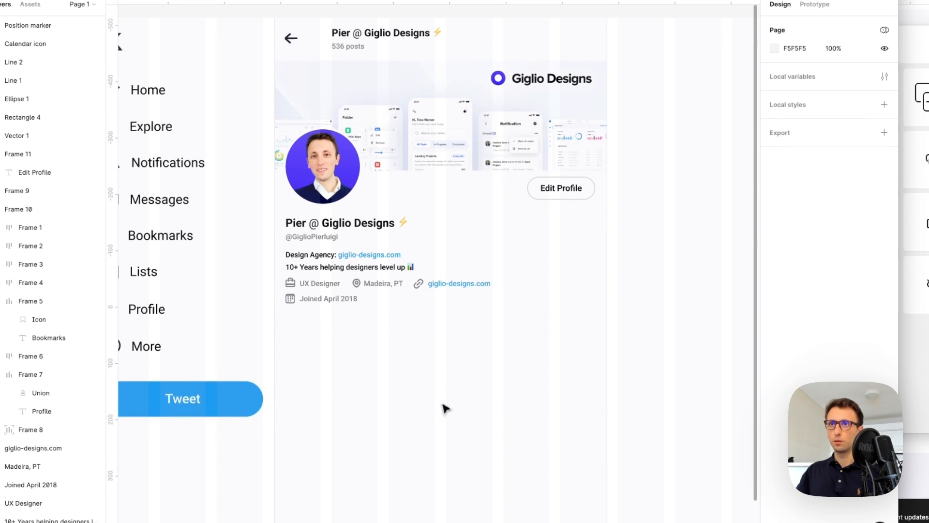
# Duplicate 'Joined April 2018' below itself and edit it to '27 Following'
pyautogui.moveTo(339, 300); pyautogui.dragTo(338, 327)
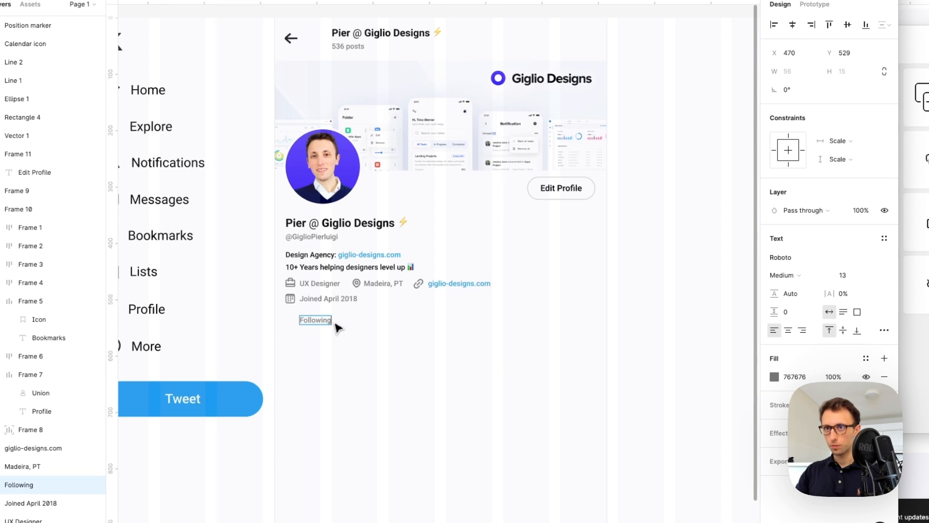
pyautogui.press('super+Left')
pyautogui.write('27')
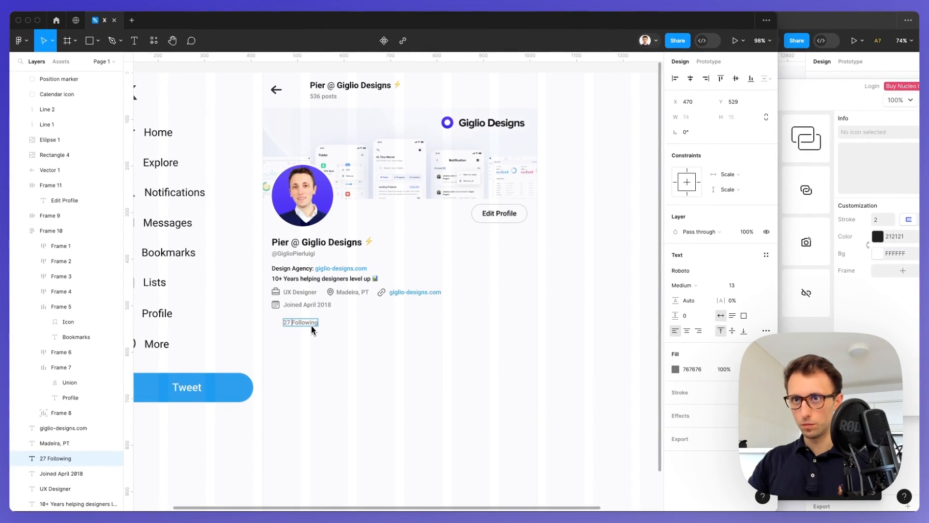
pyautogui.scroll(5, 312, 329)
pyautogui.press('Escape')
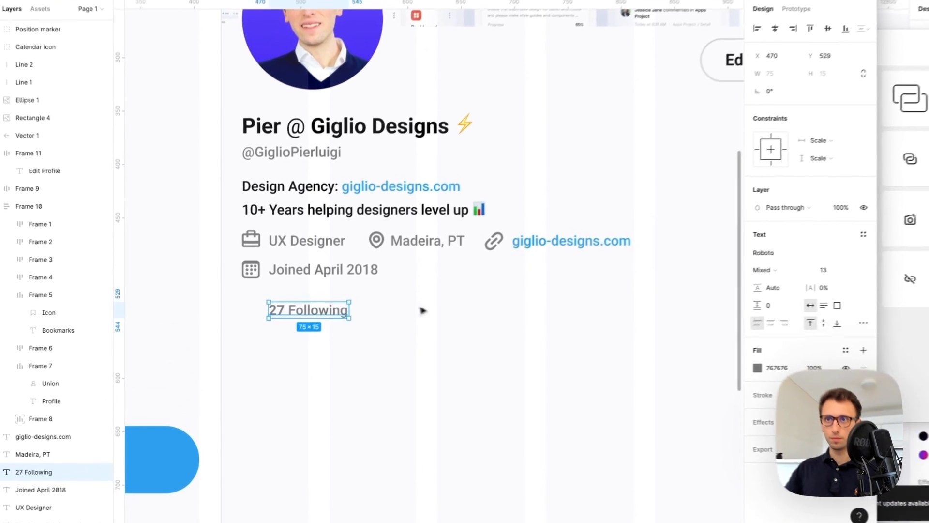
pyautogui.moveTo(293, 320); pyautogui.dragTo(395, 320)
# Turn the second copy into '455 Followers'
pyautogui.doubleClick(392, 309)
pyautogui.doubleClick(393, 309)
pyautogui.write('Follo')
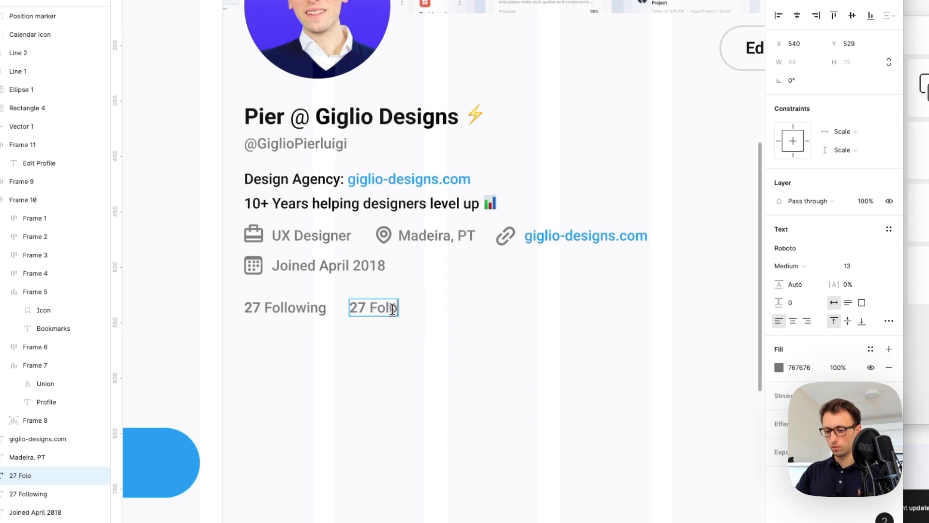
pyautogui.press('BackSpace')
pyautogui.write('lower')
pyautogui.write('s')
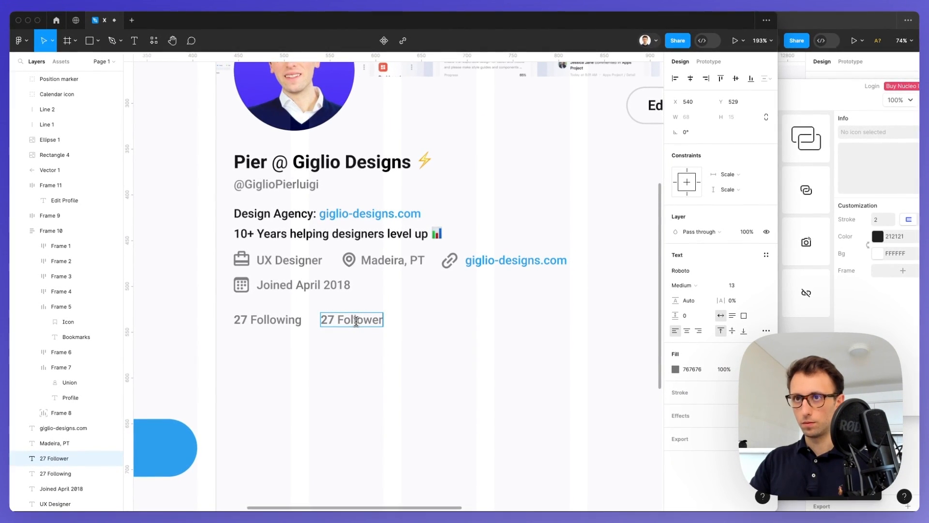
pyautogui.write('455')
# Make the numbers 455 and 27 black like the title and nudge both counts up
pyautogui.moveTo(338, 321); pyautogui.dragTo(315, 320)
pyautogui.hotkey('ctrl', 'c')
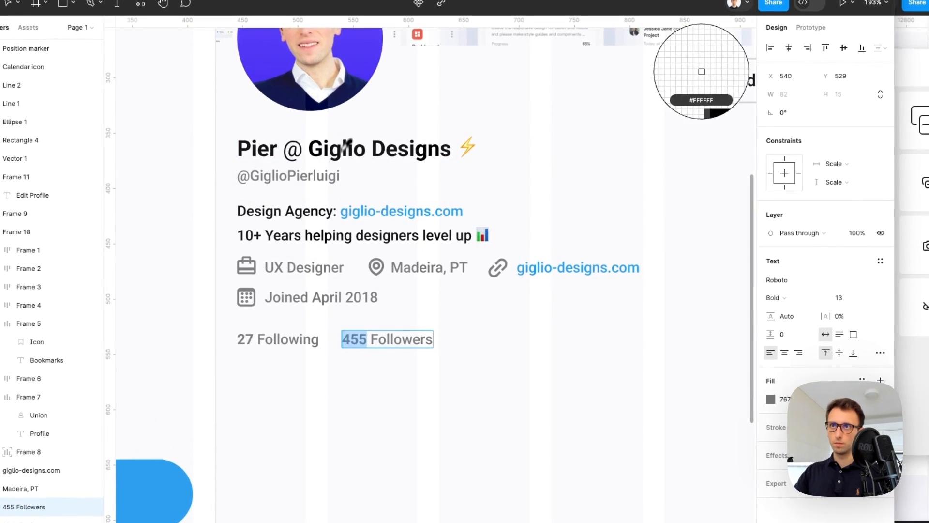
pyautogui.click(347, 147)
pyautogui.doubleClick(247, 340)
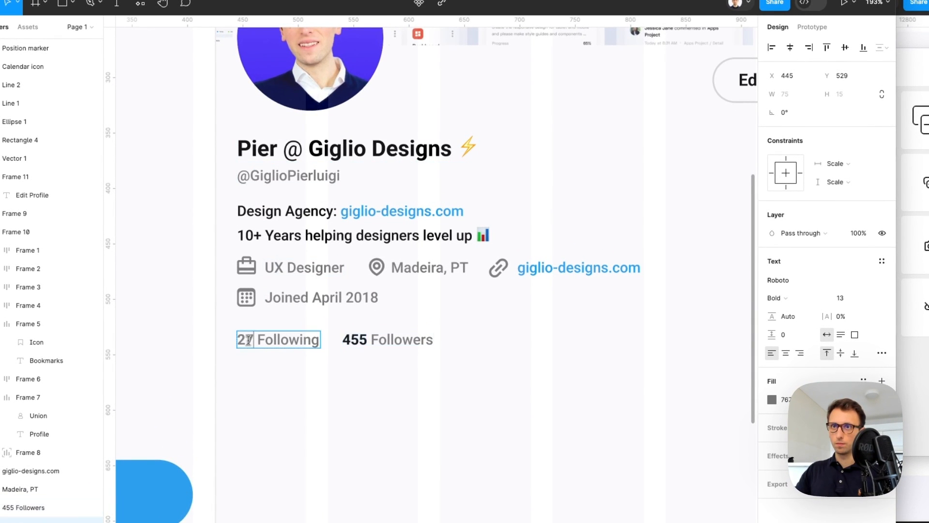
pyautogui.press('i')
pyautogui.click(278, 148)
pyautogui.click(549, 357)
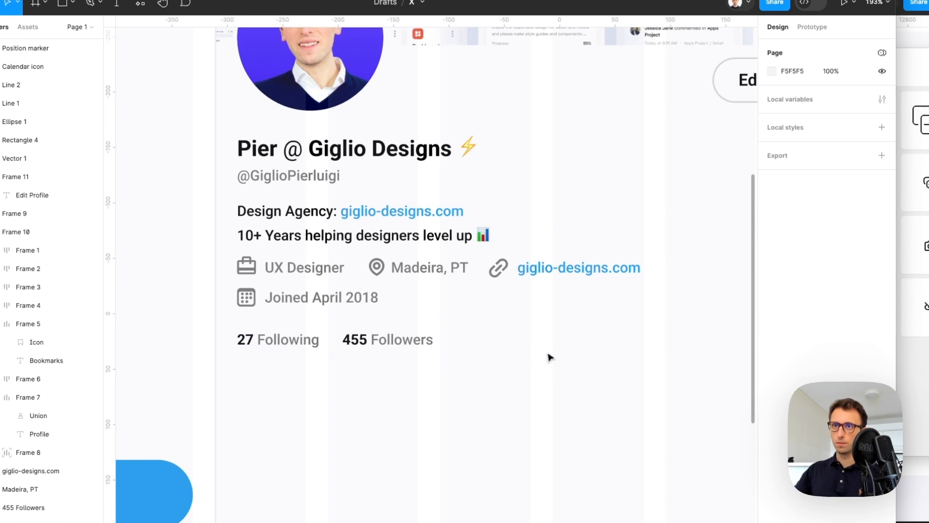
pyautogui.scroll(-2, 547, 357)
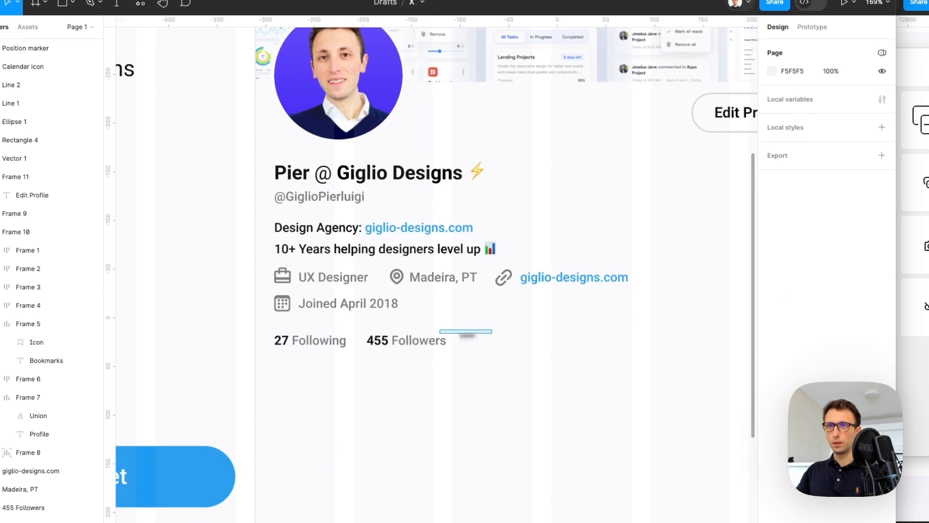
pyautogui.moveTo(476, 333); pyautogui.dragTo(274, 366)
pyautogui.press('Up')
pyautogui.press('Up')
pyautogui.press('Up')
pyautogui.press('Up')
pyautogui.press('Up')
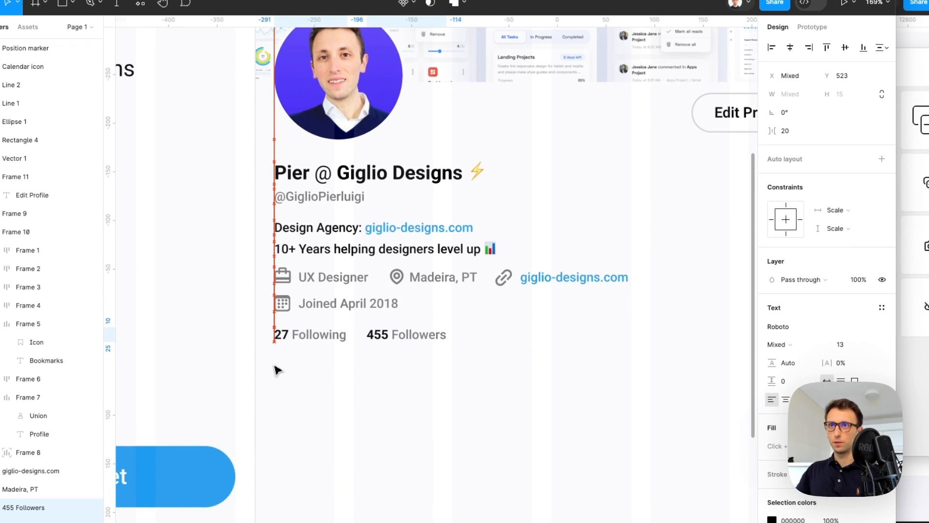
pyautogui.click(478, 364)
pyautogui.scroll(-5, 506, 364)
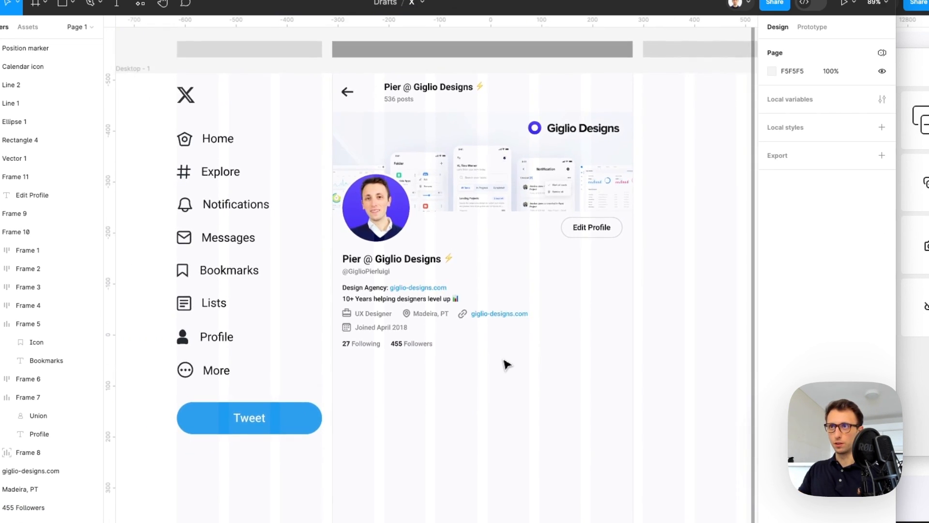
pyautogui.scroll(2, 451, 344)
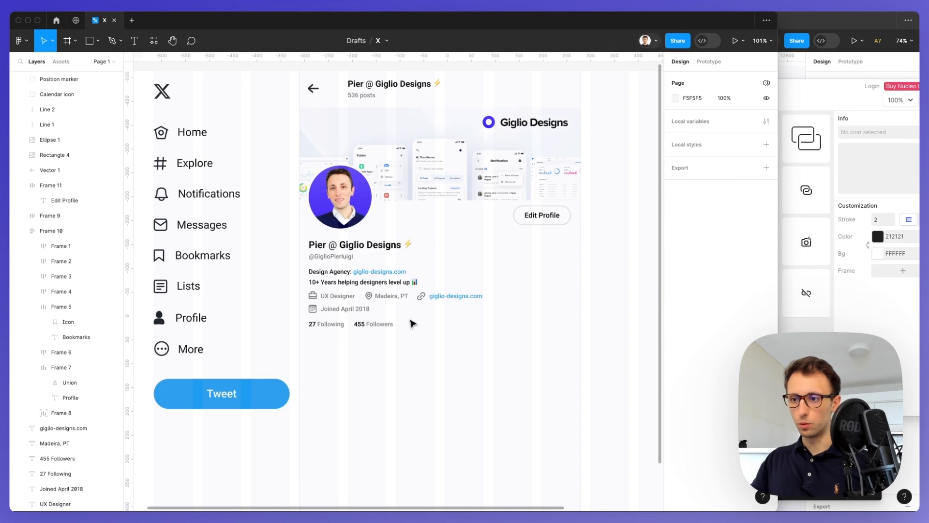
# Draw a 590-wide horizontal divider across the profile column with a #EBEBEB stroke
pyautogui.press('l')
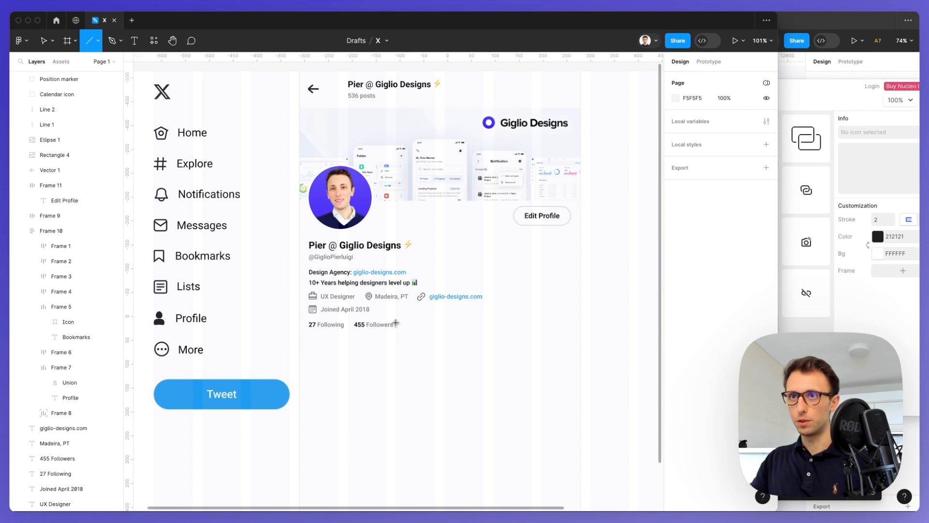
pyautogui.moveTo(299, 350); pyautogui.dragTo(581, 357)
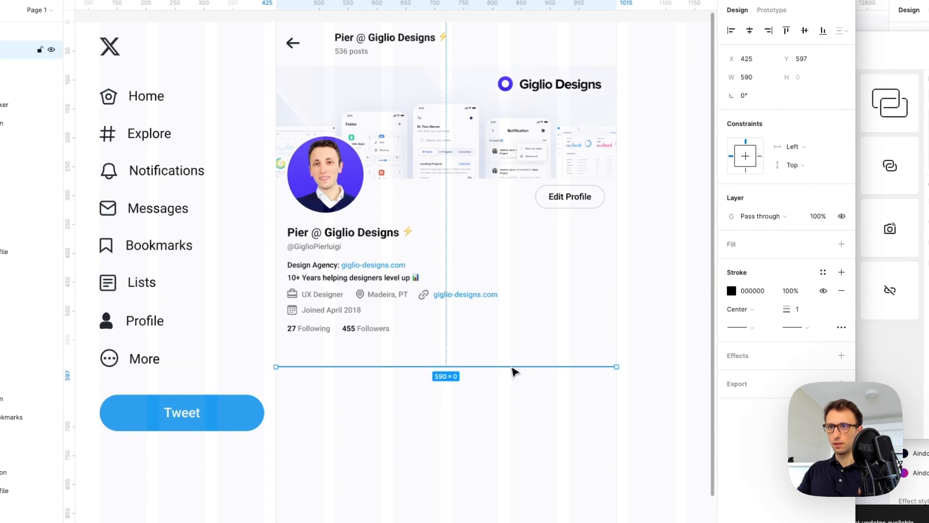
pyautogui.click(498, 332)
pyautogui.scroll(2, 319, 346)
pyautogui.scroll(2, 319, 370)
pyautogui.click(300, 371)
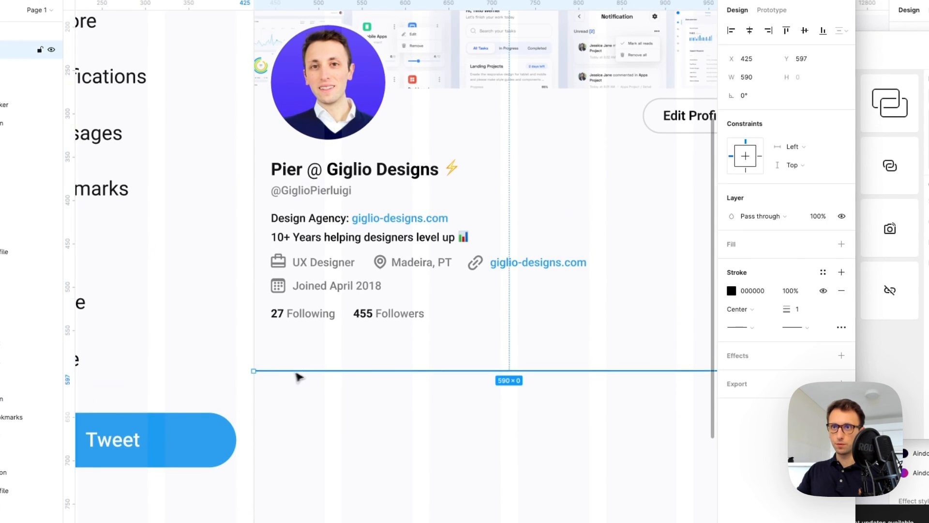
pyautogui.scroll(5, 290, 373)
pyautogui.press('i')
pyautogui.click(235, 315)
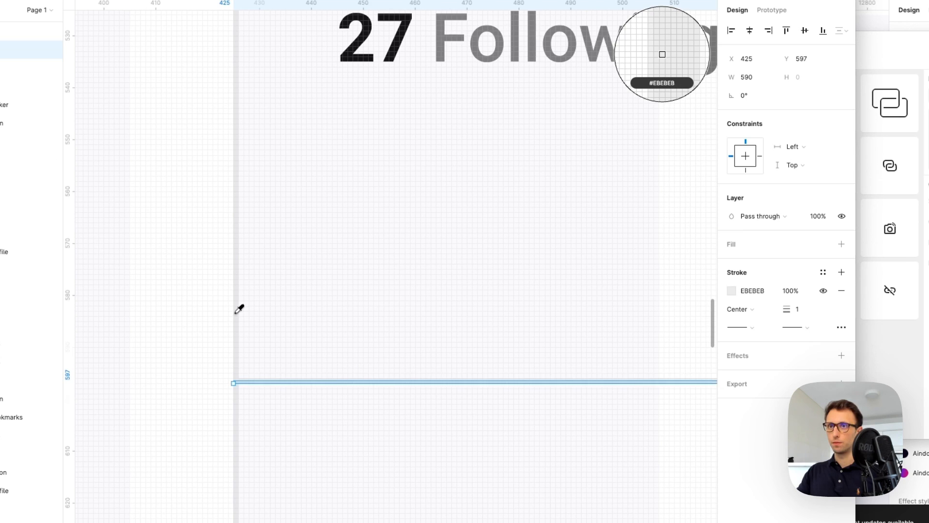
# Copy the Design Agency text down to just above the divider
pyautogui.scroll(-5, 332, 321)
pyautogui.scroll(-4, 350, 329)
pyautogui.scroll(3, 353, 336)
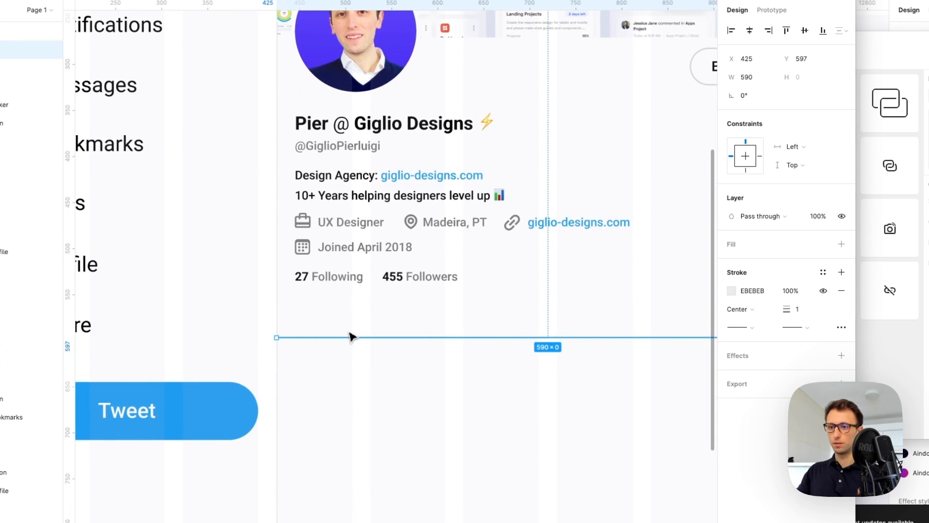
pyautogui.moveTo(330, 192); pyautogui.dragTo(338, 321)
# Retype the copied text as 'Posts' at font size 15 in Bold
pyautogui.write('P')
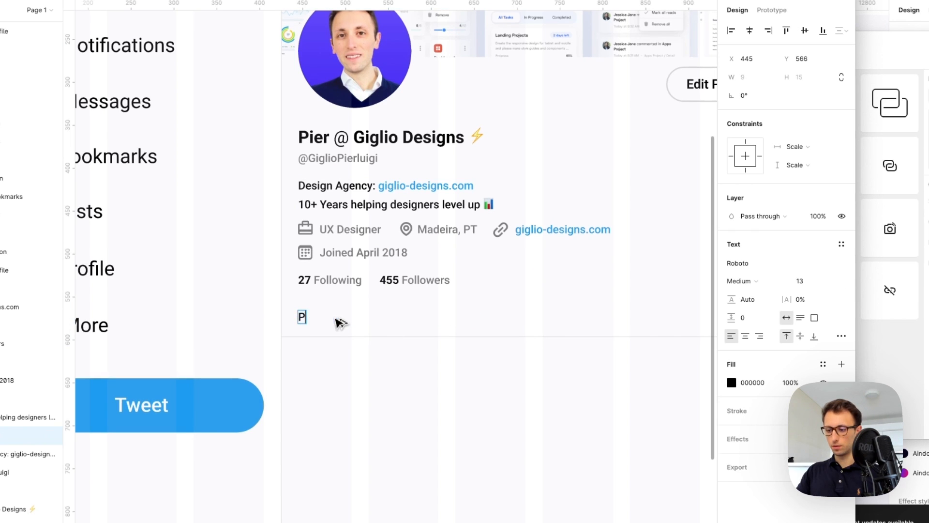
pyautogui.press('Escape')
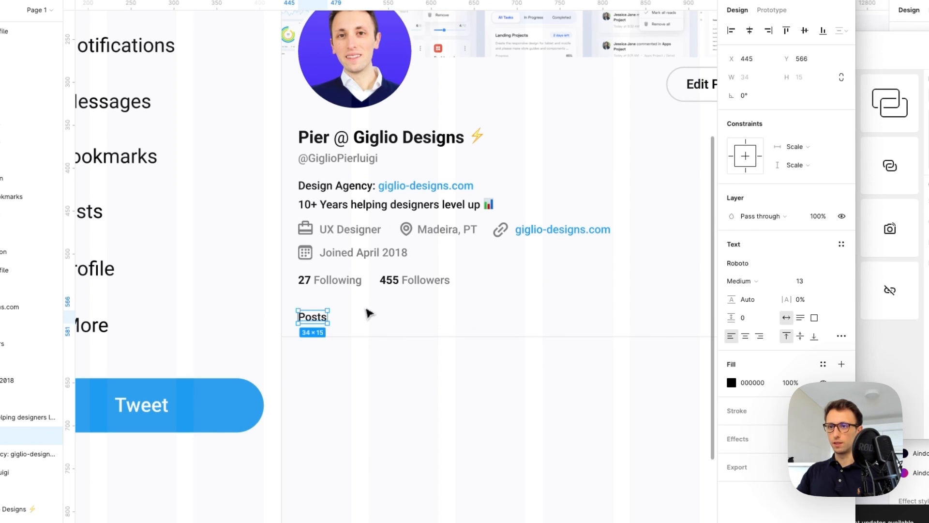
pyautogui.scroll(-5, 368, 314)
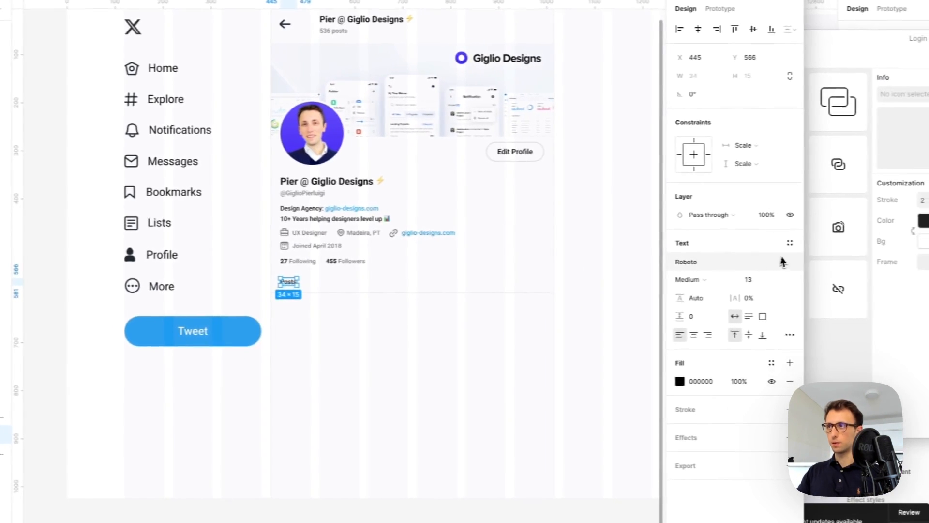
pyautogui.click(805, 283)
pyautogui.write('15')
pyautogui.press('Return')
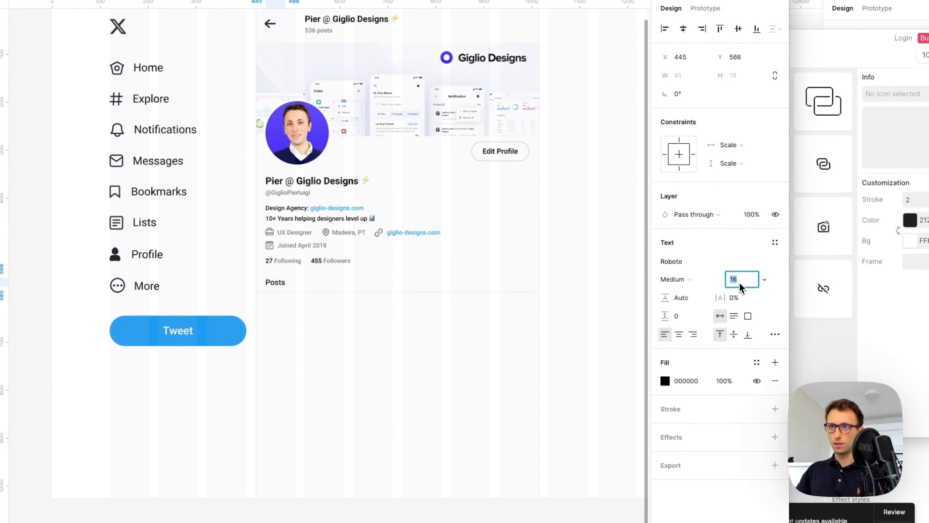
pyautogui.click(681, 281)
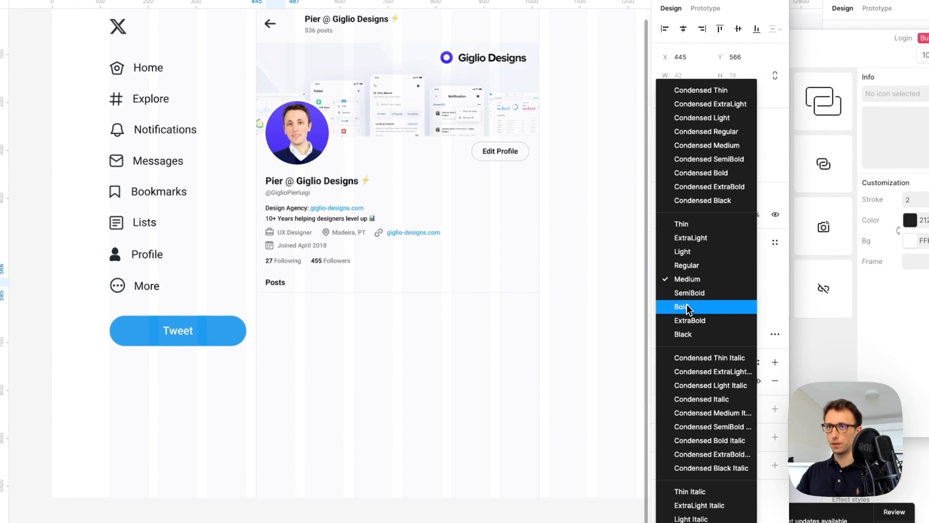
pyautogui.click(686, 305)
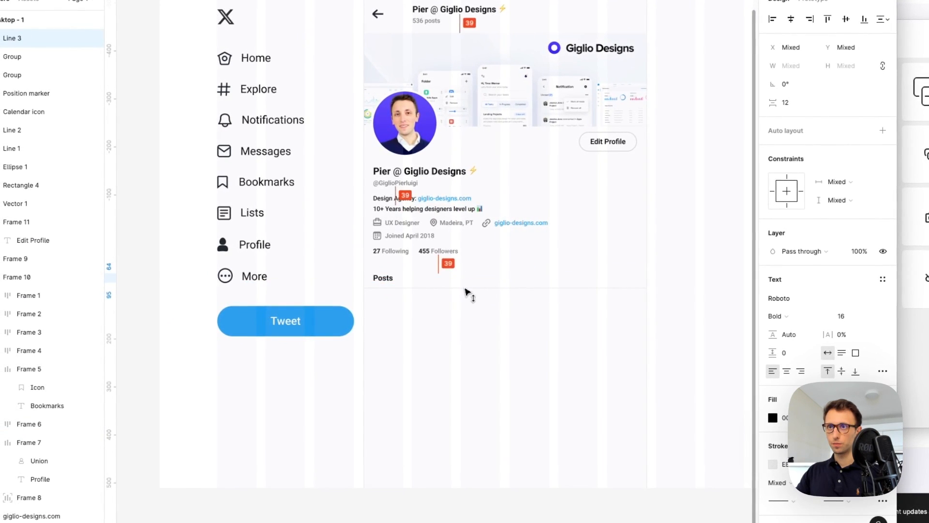
# Nudge the divider line under Posts down slightly
pyautogui.click(467, 283)
pyautogui.hotkey('shift', 'Down')
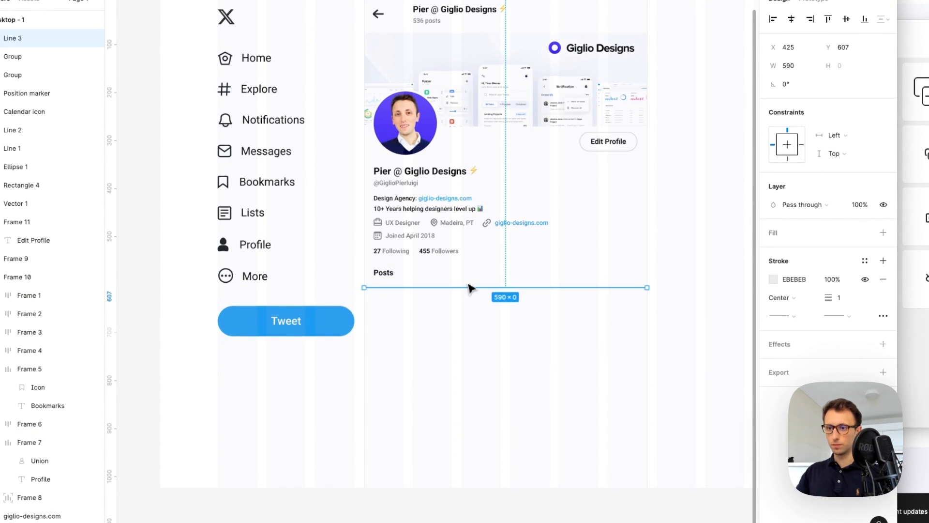
pyautogui.scroll(3, 460, 286)
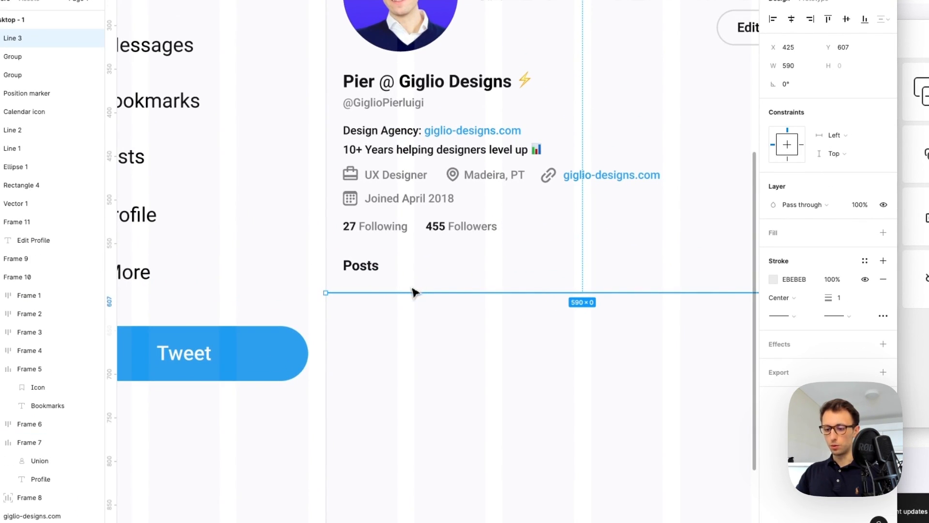
# Draw a small bar under Posts filled with the Tweet button's blue #1D9BF0
pyautogui.moveTo(344, 286); pyautogui.dragTo(380, 293)
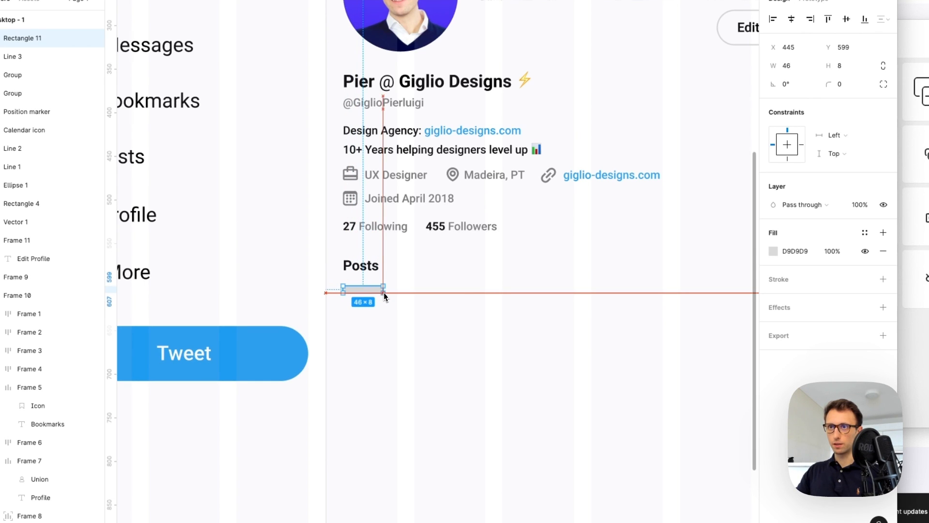
pyautogui.press('i')
pyautogui.click(315, 314)
pyautogui.scroll(3, 368, 281)
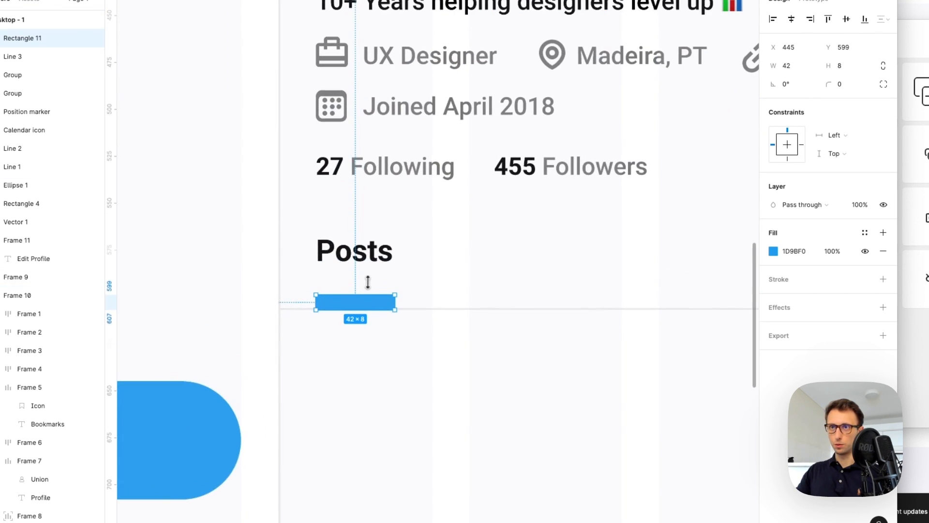
pyautogui.scroll(-5, 369, 300)
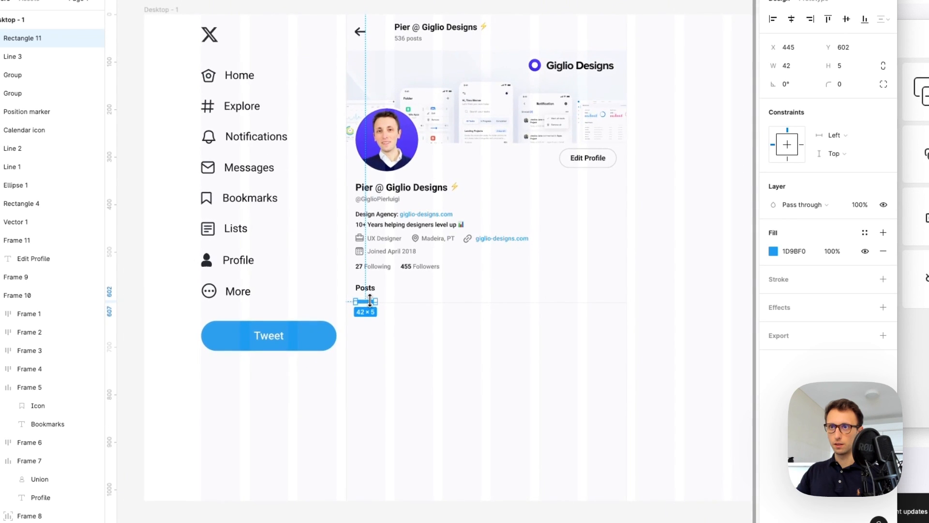
pyautogui.scroll(6, 369, 300)
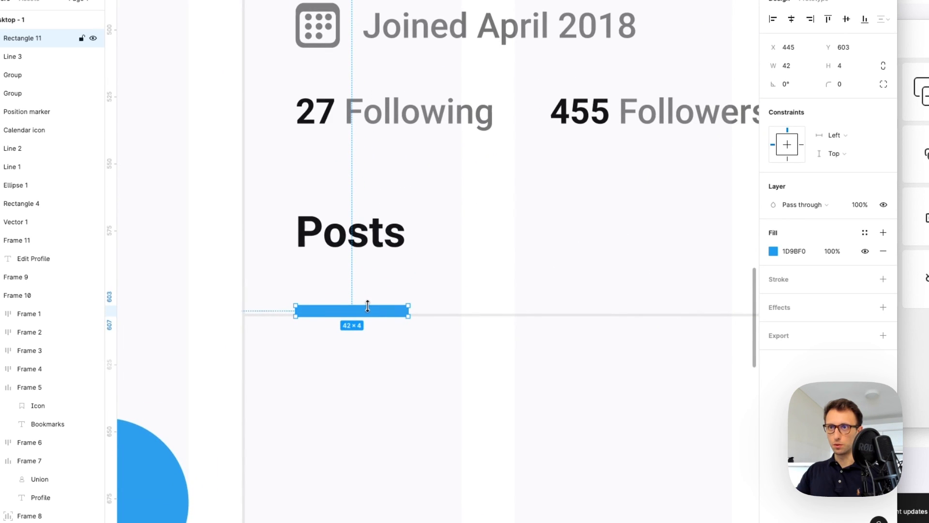
pyautogui.scroll(-5, 368, 306)
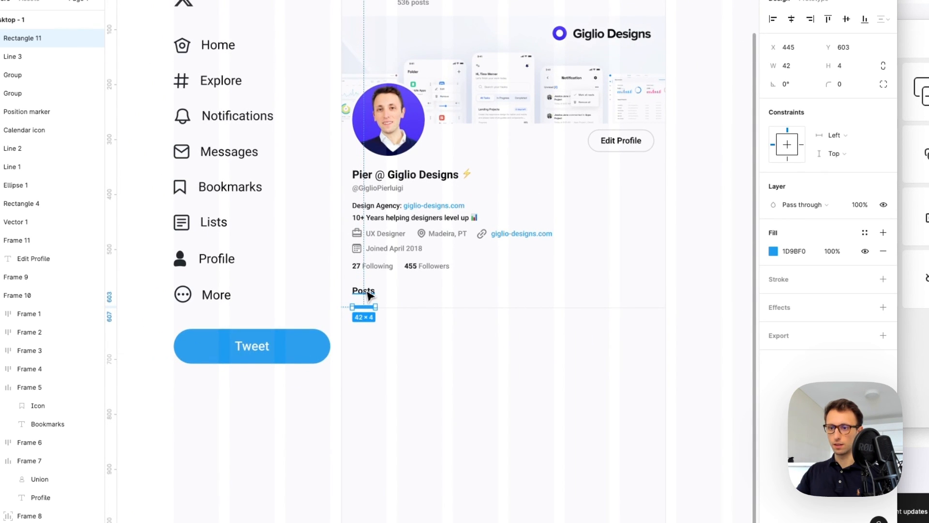
# Resize the blue underline bar to about 59 wide to match the Posts label
pyautogui.click(364, 290)
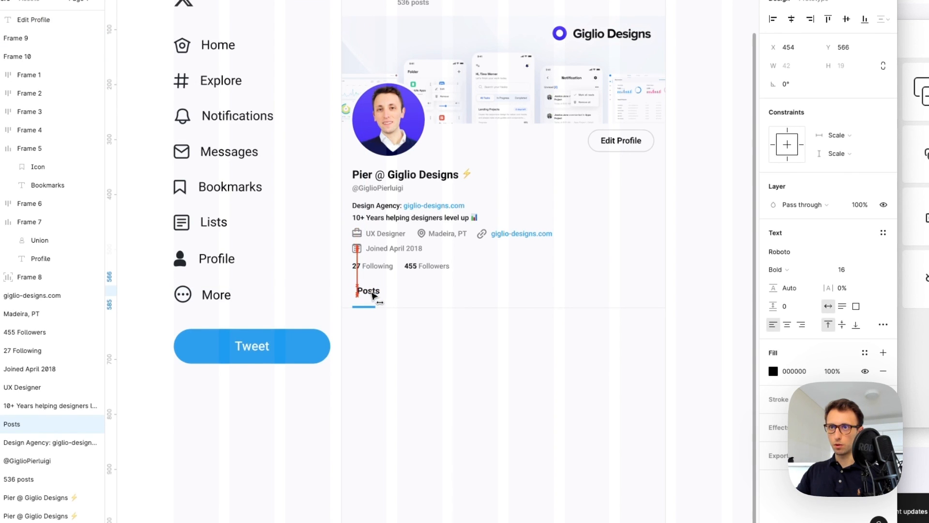
pyautogui.scroll(5, 373, 297)
pyautogui.click(373, 325)
pyautogui.moveTo(398, 327); pyautogui.dragTo(408, 327)
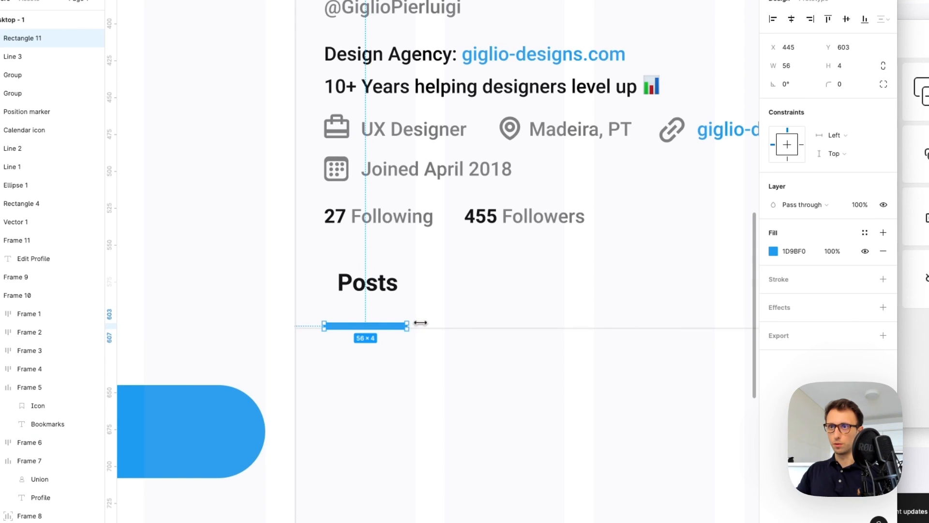
pyautogui.scroll(1, 422, 324)
pyautogui.moveTo(409, 330); pyautogui.dragTo(413, 329)
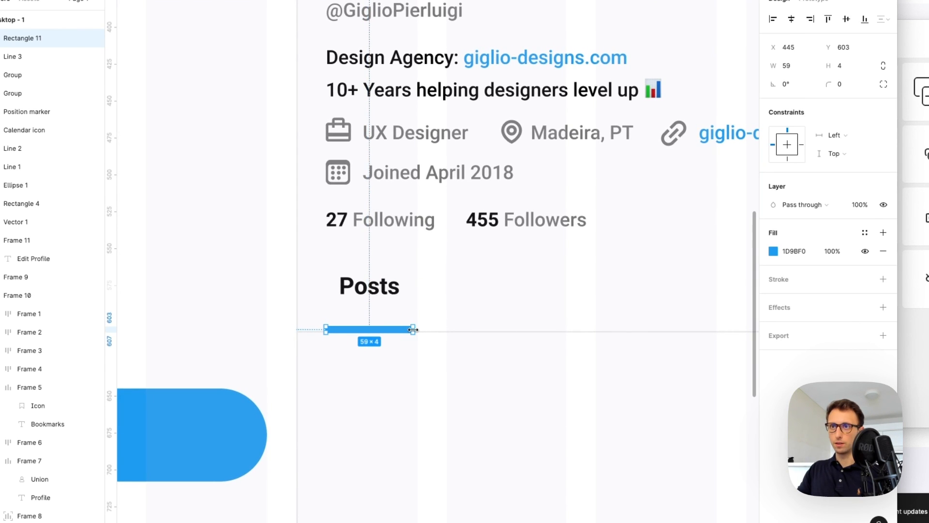
# Place a copy of the Posts label to its right for the next tab
pyautogui.click(371, 286)
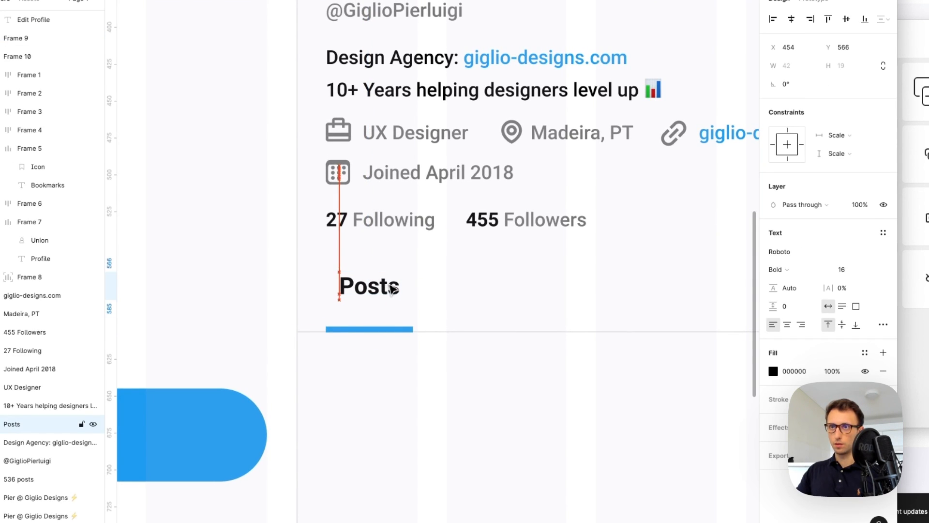
pyautogui.click(465, 276)
pyautogui.scroll(-5, 464, 276)
pyautogui.hscroll(3, 466, 274)
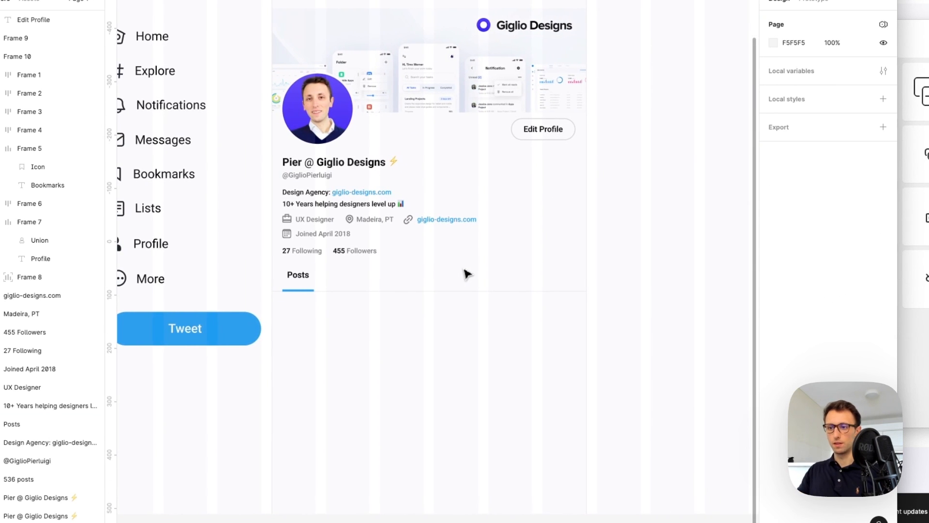
pyautogui.moveTo(301, 284); pyautogui.dragTo(364, 285)
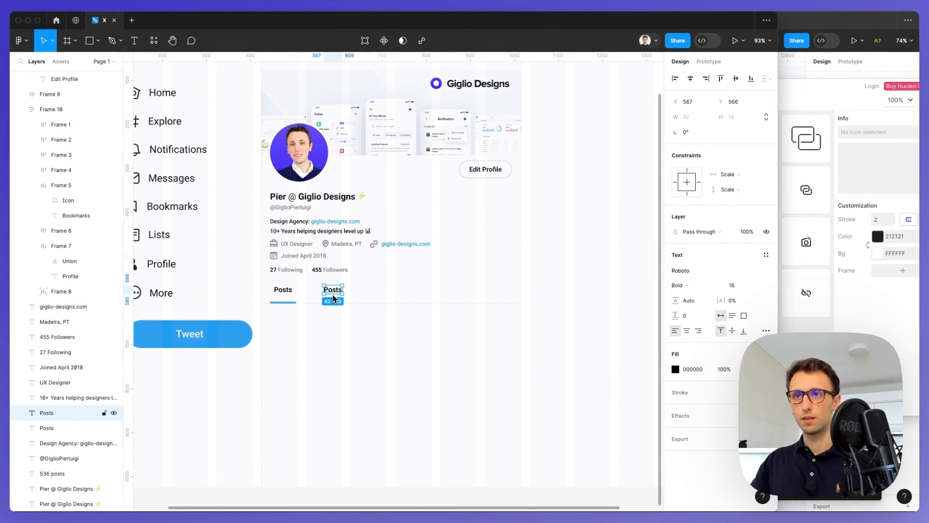
# Duplicate the Posts label into a row of five copies
pyautogui.press('super+d')
pyautogui.press('super+d')
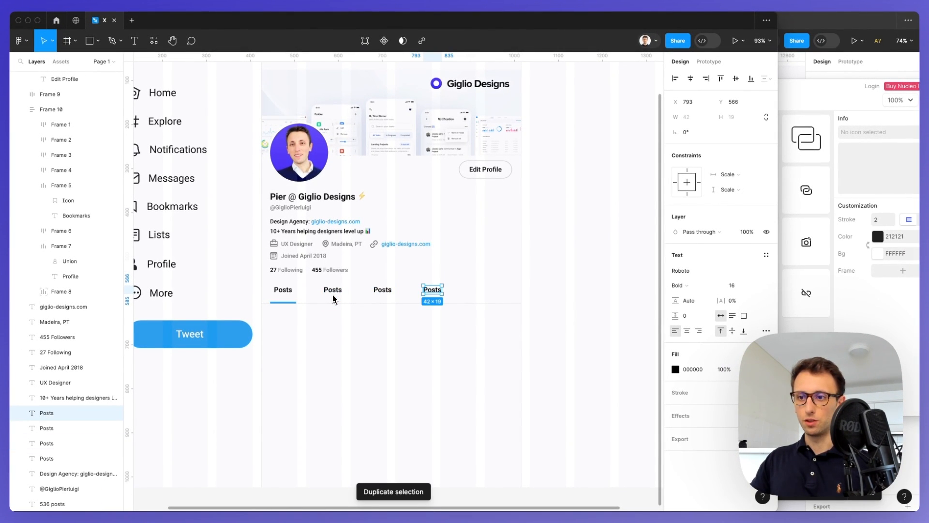
pyautogui.press('super+d')
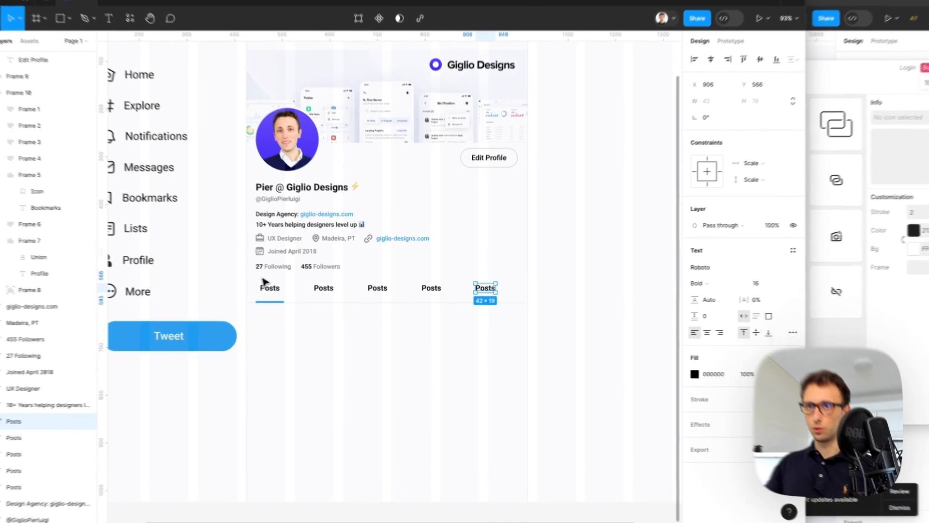
pyautogui.moveTo(275, 280); pyautogui.dragTo(488, 294)
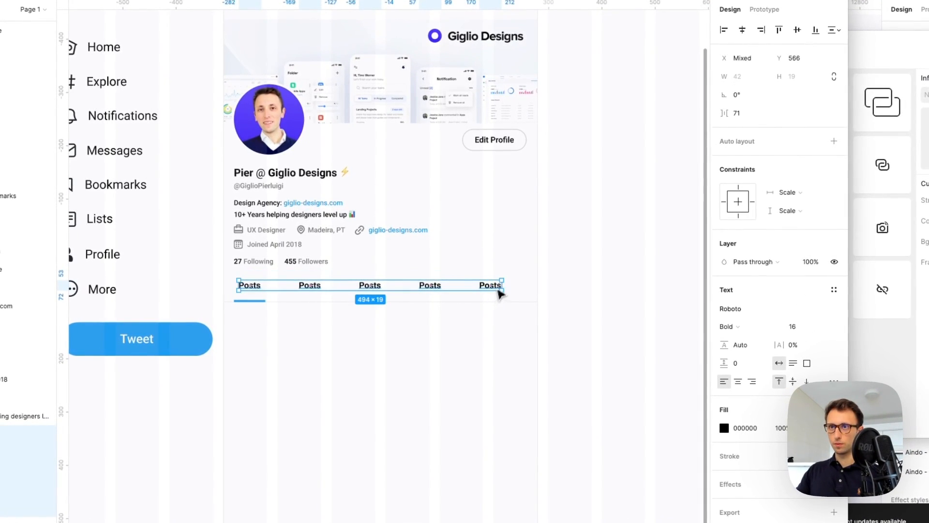
pyautogui.click(475, 281)
pyautogui.click(310, 285)
pyautogui.moveTo(296, 270); pyautogui.dragTo(504, 296)
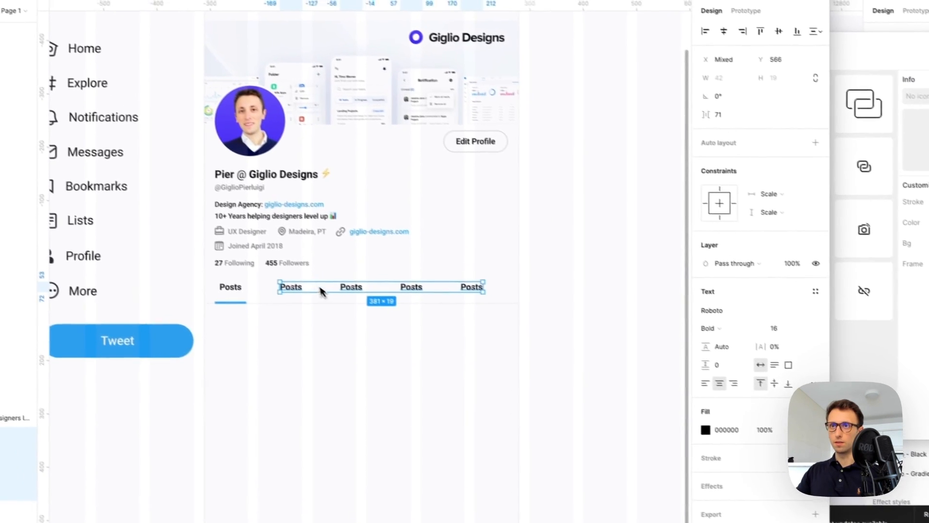
# Rename the four copies to Replies, Highlights, Media and Likes
pyautogui.doubleClick(313, 286)
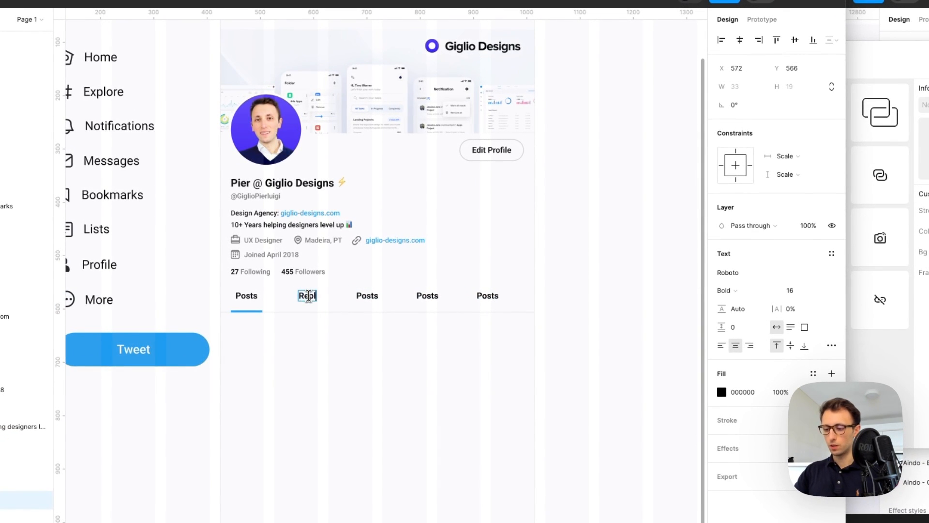
pyautogui.doubleClick(369, 296)
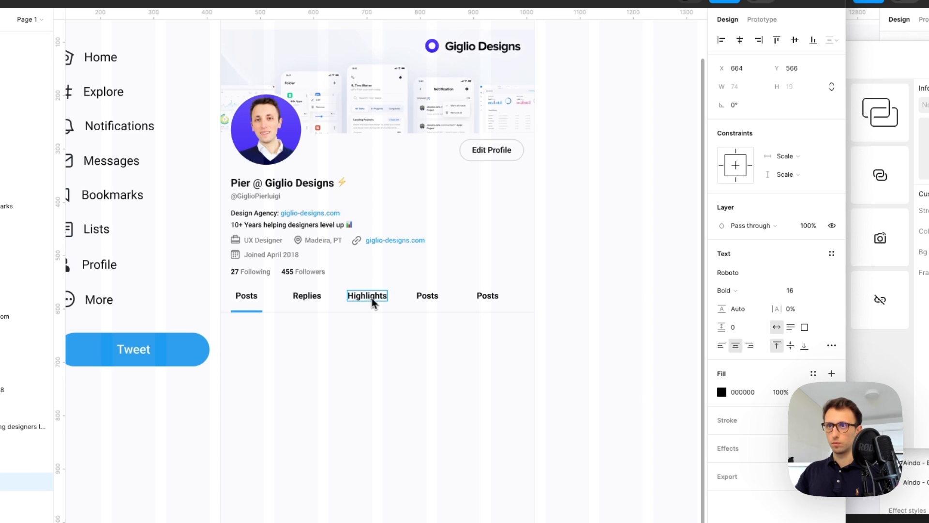
pyautogui.click(434, 296)
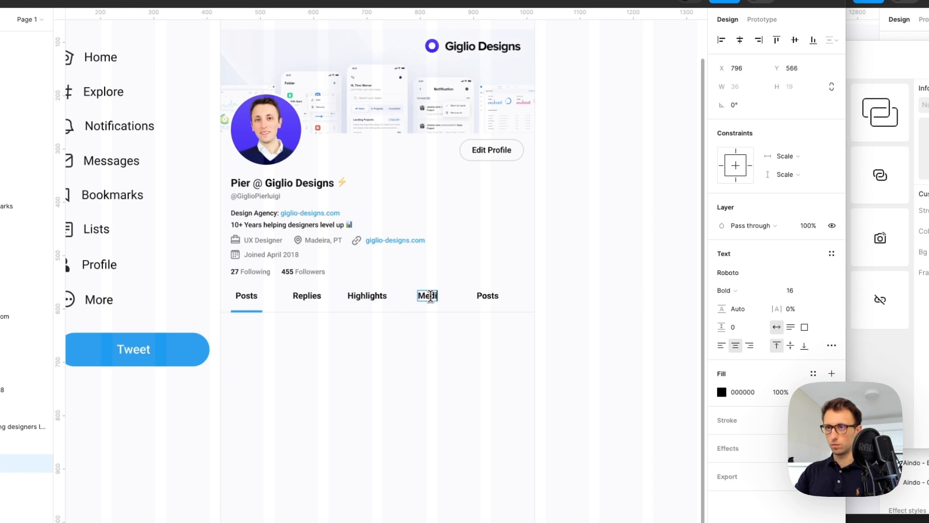
pyautogui.click(492, 297)
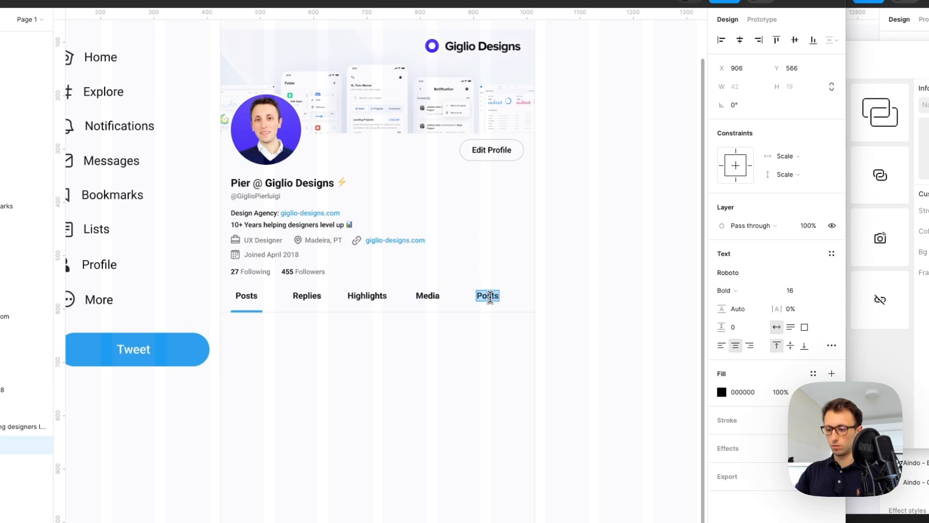
pyautogui.click(522, 283)
pyautogui.moveTo(522, 284); pyautogui.dragTo(262, 307)
# Distribute the five tab labels with even spacing
pyautogui.scroll(5, 474, 303)
pyautogui.scroll(-3, 474, 303)
pyautogui.click(831, 40)
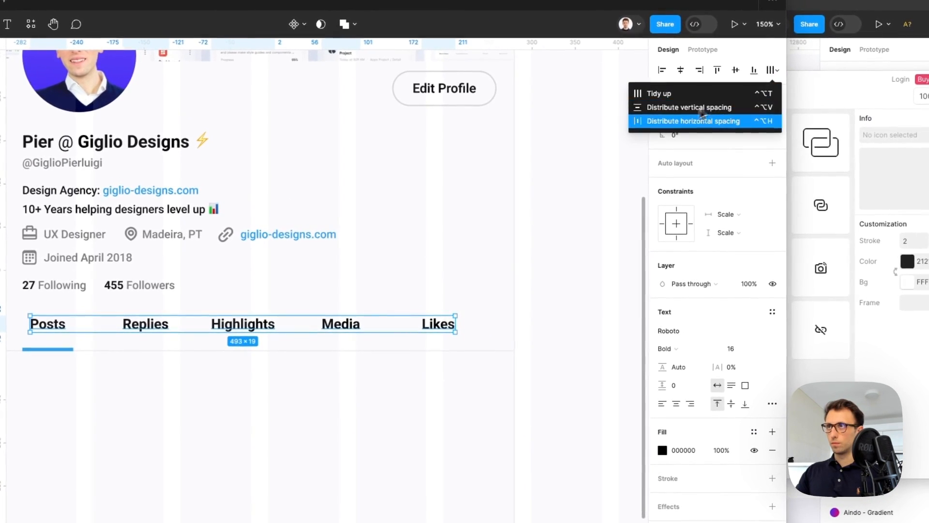
pyautogui.click(673, 121)
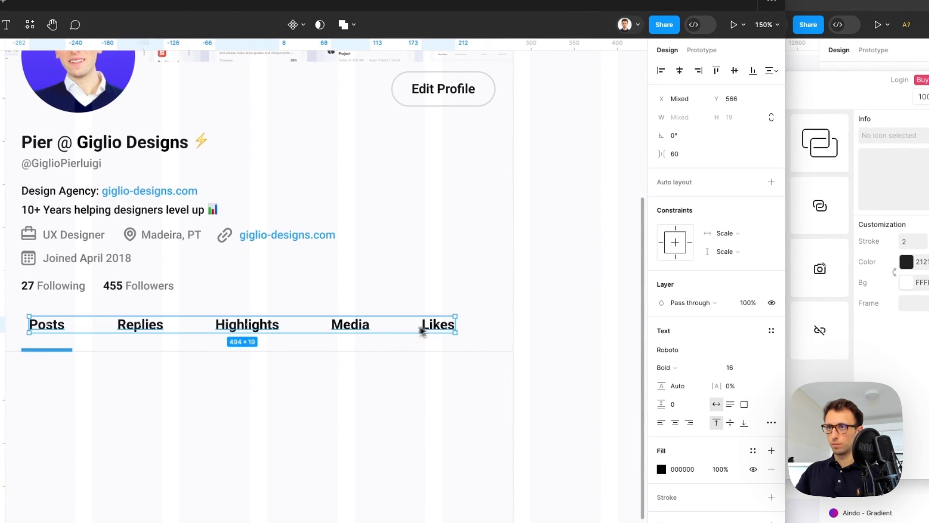
pyautogui.scroll(10, 425, 331)
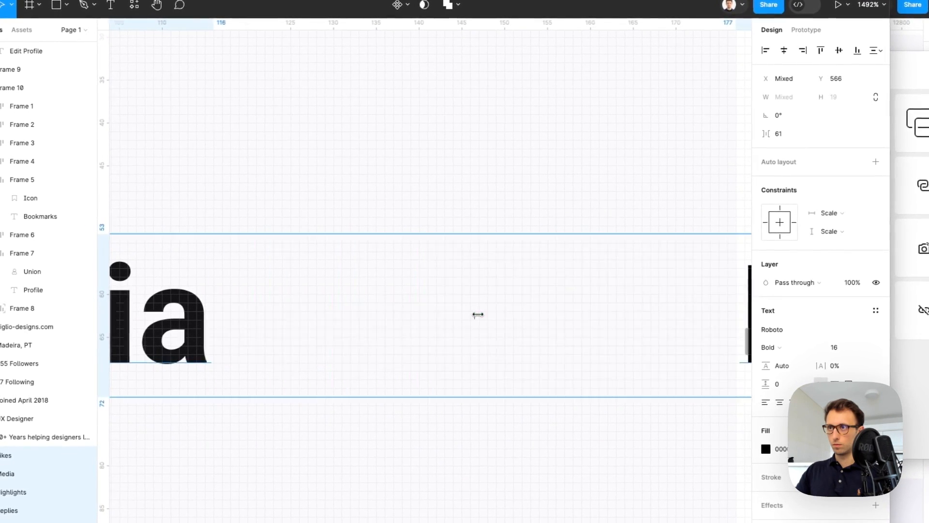
pyautogui.scroll(-10, 477, 315)
pyautogui.scroll(3, 474, 314)
# Move Likes to the right edge and re-space all five tabs evenly
pyautogui.click(535, 290)
pyautogui.scroll(-3, 535, 291)
pyautogui.moveTo(537, 307); pyautogui.dragTo(170, 315)
pyautogui.click(879, 50)
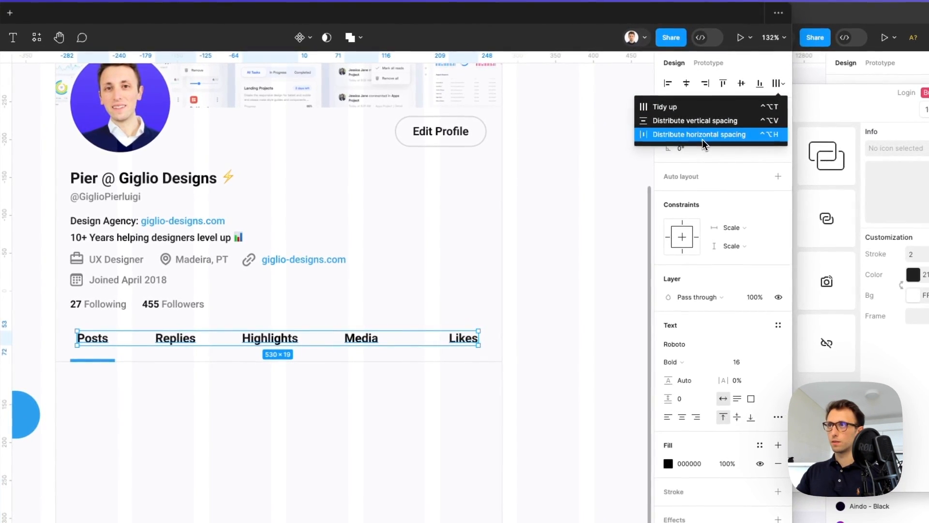
pyautogui.click(707, 134)
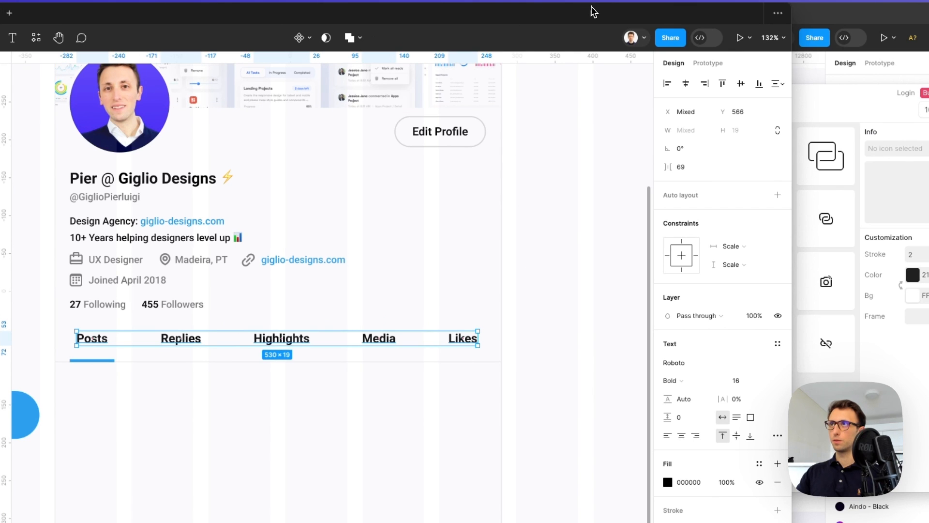
pyautogui.click(550, 270)
# Zoom out and pan to show the whole profile frame
pyautogui.hscroll(-3, 550, 269)
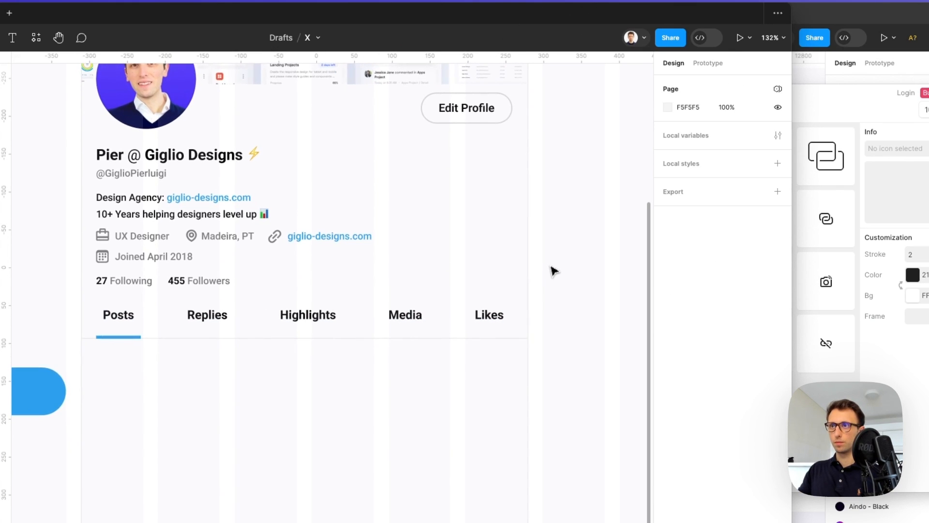
pyautogui.scroll(-3, 524, 276)
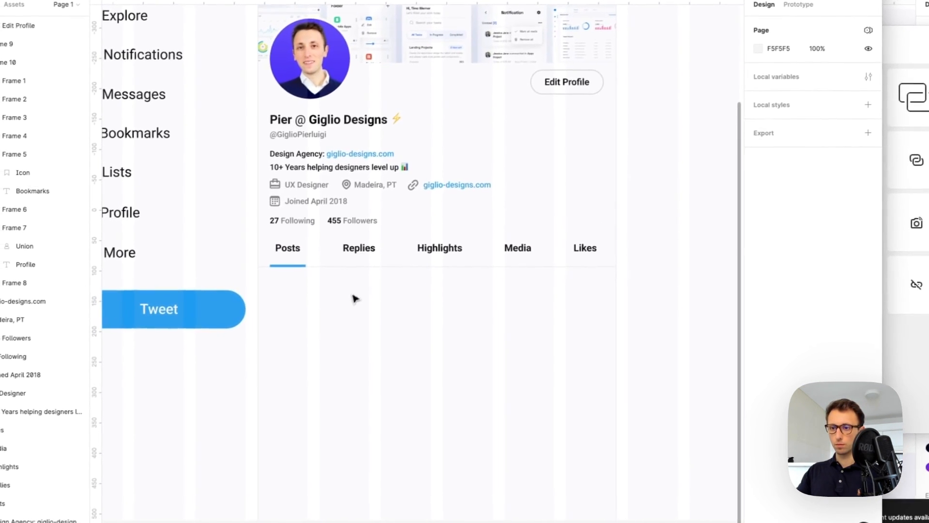
pyautogui.scroll(1, 366, 296)
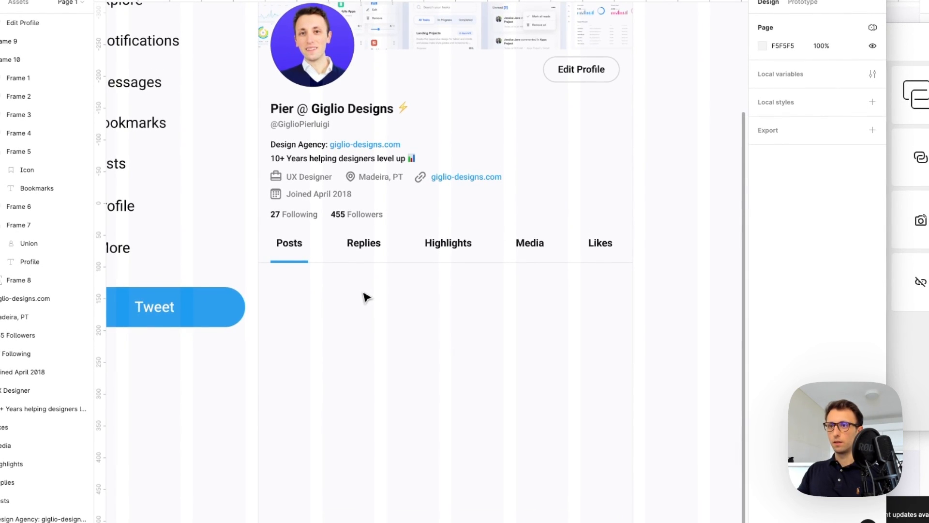
pyautogui.scroll(-5, 283, 249)
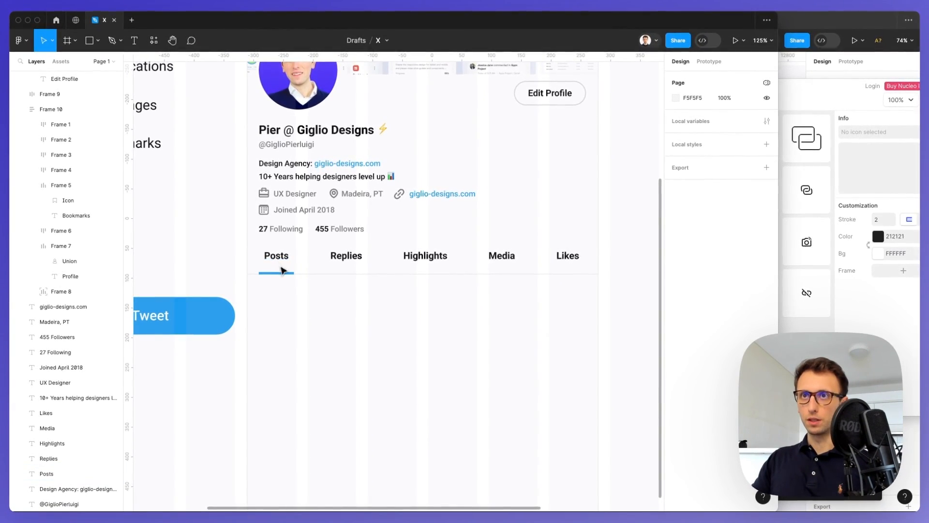
pyautogui.scroll(-4, 284, 272)
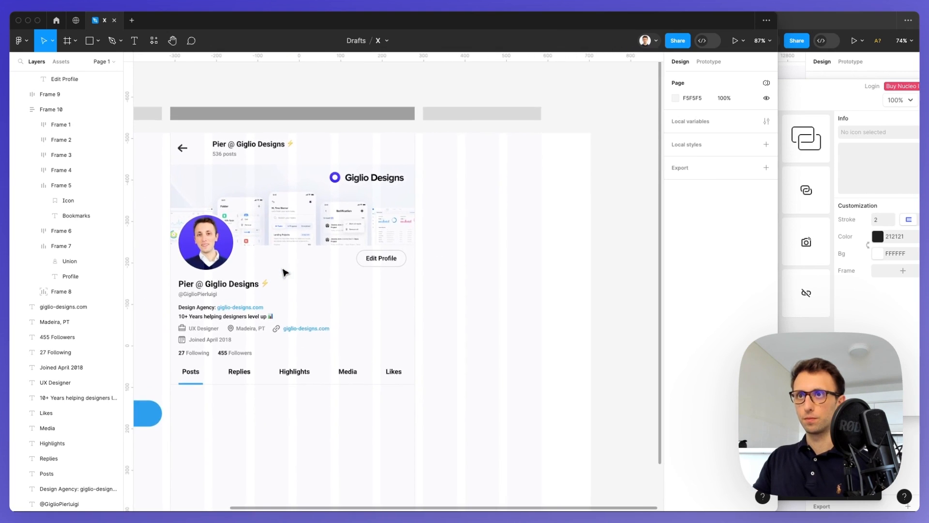
pyautogui.hscroll(-2, 285, 272)
pyautogui.scroll(-1, 284, 272)
# Copy the bio line below the tabs and replace it with the name, handle and 40m header on one line
pyautogui.moveTo(280, 261); pyautogui.dragTo(279, 350)
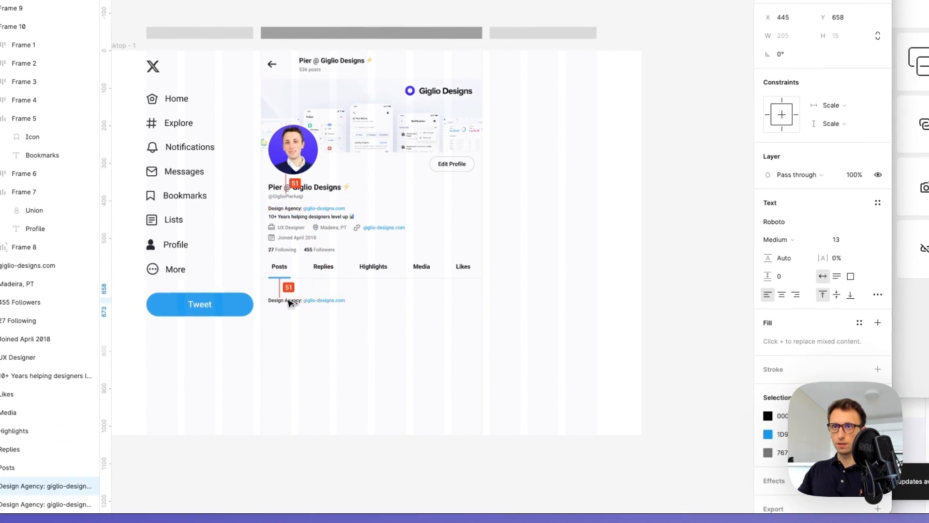
pyautogui.scroll(5, 290, 303)
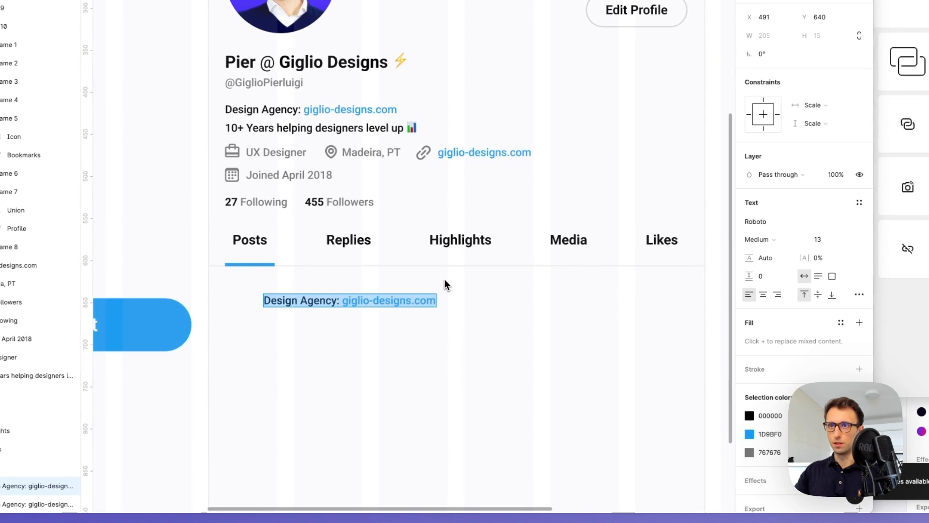
pyautogui.hotkey('ctrl', 'shift', 'r')
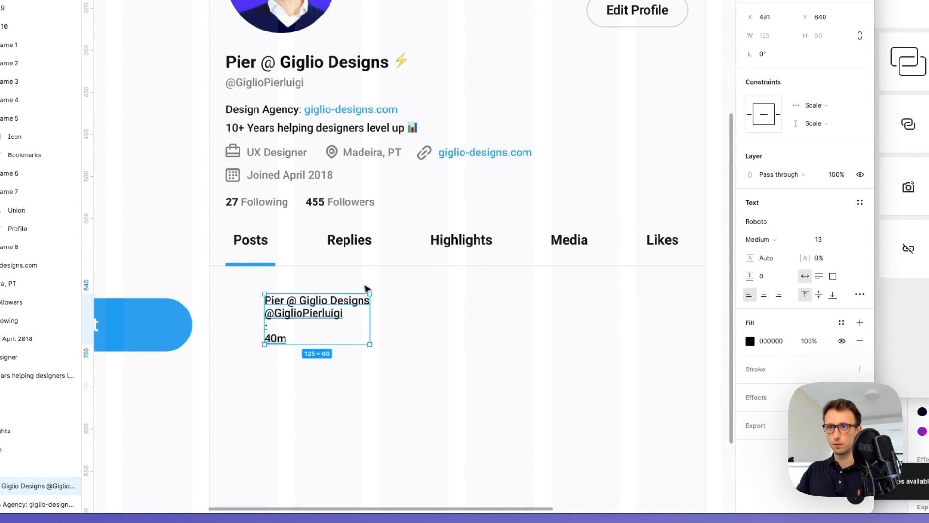
pyautogui.moveTo(368, 308); pyautogui.dragTo(521, 316)
pyautogui.doubleClick(295, 316)
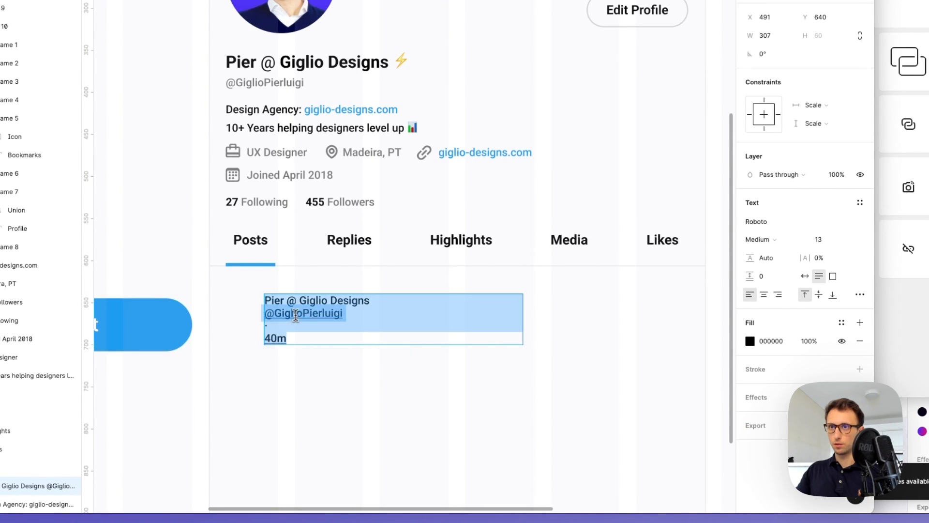
pyautogui.click(357, 304)
pyautogui.press('Delete')
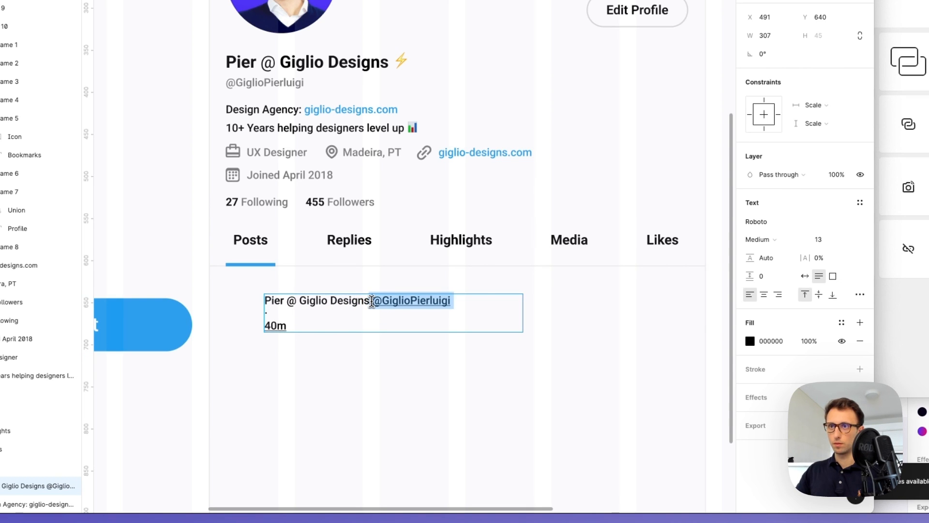
pyautogui.moveTo(371, 302)
pyautogui.press('Delete')
pyautogui.press('Delete')
pyautogui.press('Delete')
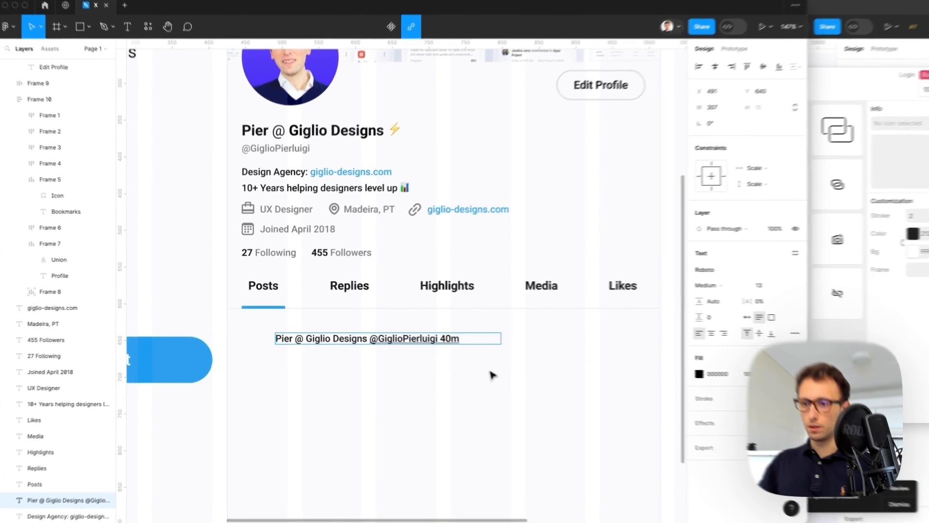
pyautogui.press('Escape')
# Make the header bold and add a ⚡ emoji after the profile name
pyautogui.doubleClick(379, 346)
pyautogui.hotkey('ctrl', 'a')
pyautogui.hotkey('ctrl', 'b')
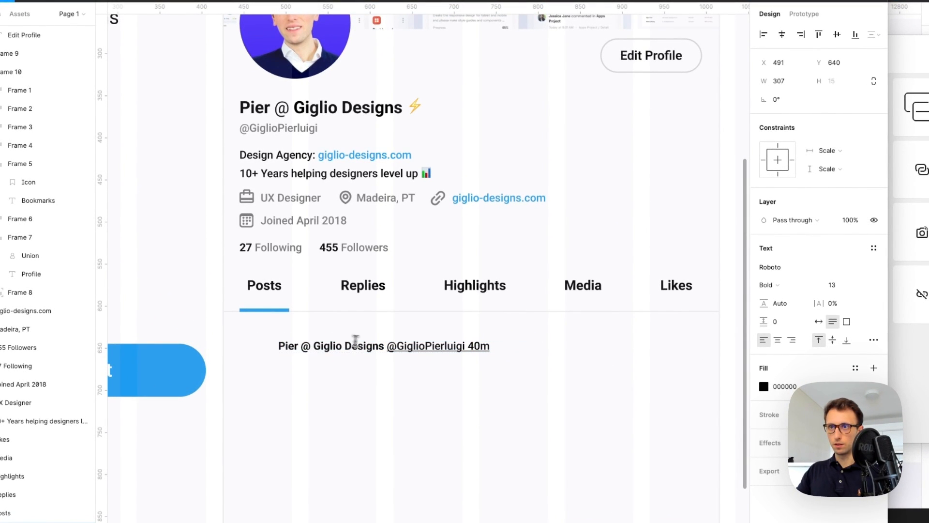
pyautogui.doubleClick(385, 346)
pyautogui.click(385, 346)
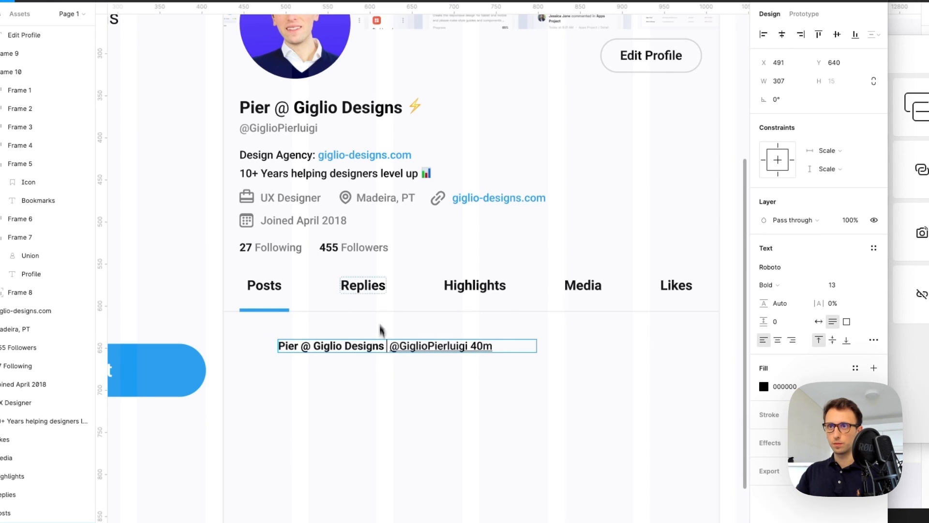
pyautogui.press('ctrl+super+space')
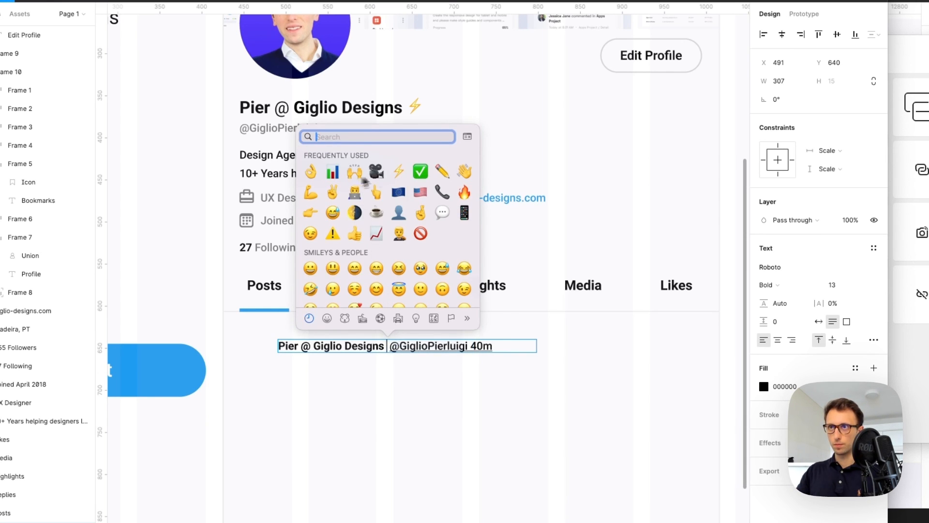
pyautogui.click(399, 175)
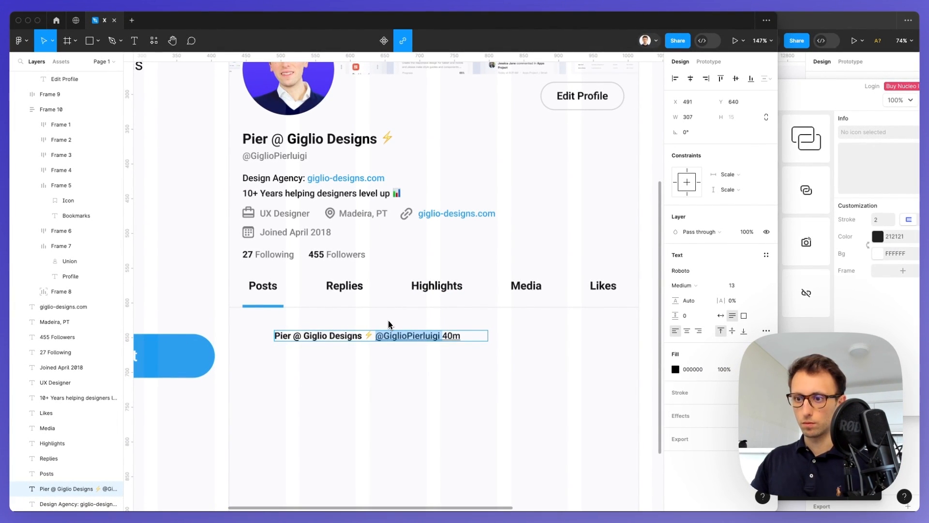
# Colour the handle and 40m timestamp grey, matching the Madeira, PT text
pyautogui.hotkey('ctrl', 'c')
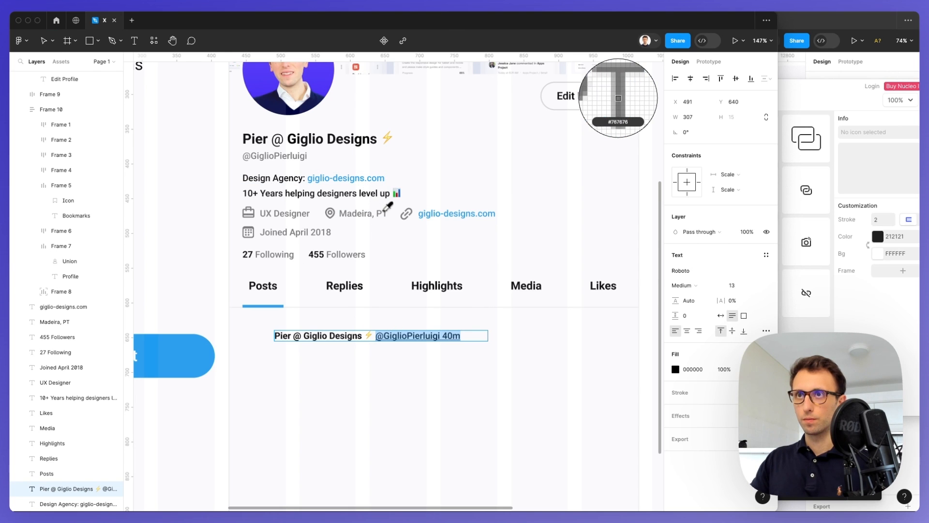
pyautogui.click(372, 213)
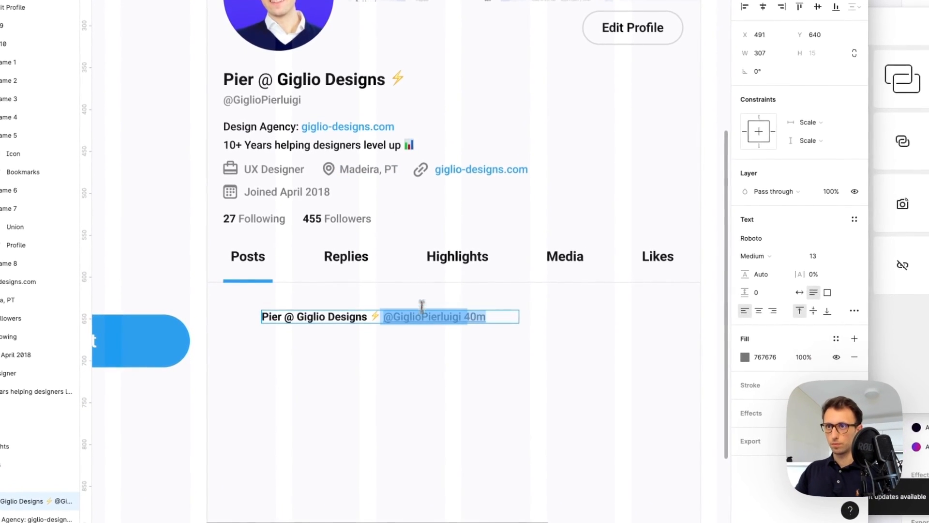
pyautogui.click(499, 316)
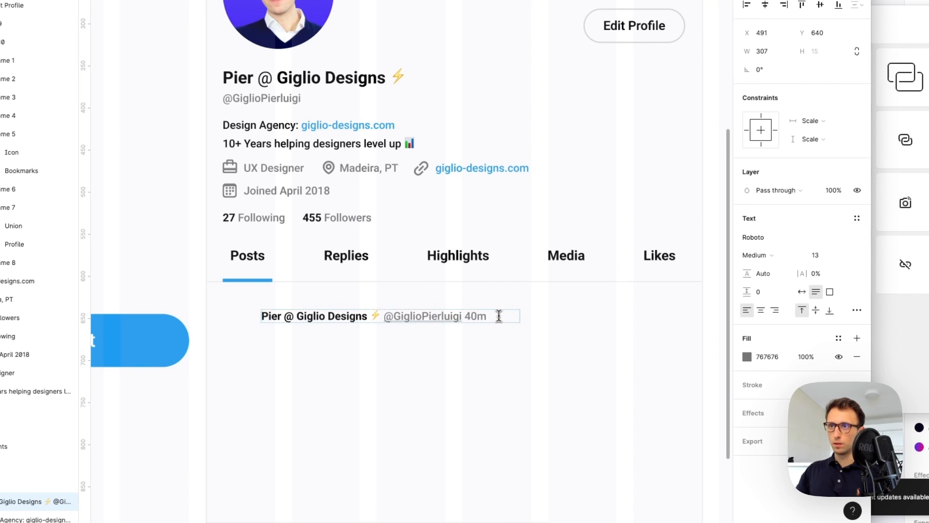
pyautogui.moveTo(465, 322); pyautogui.dragTo(463, 319)
pyautogui.doubleClick(467, 316)
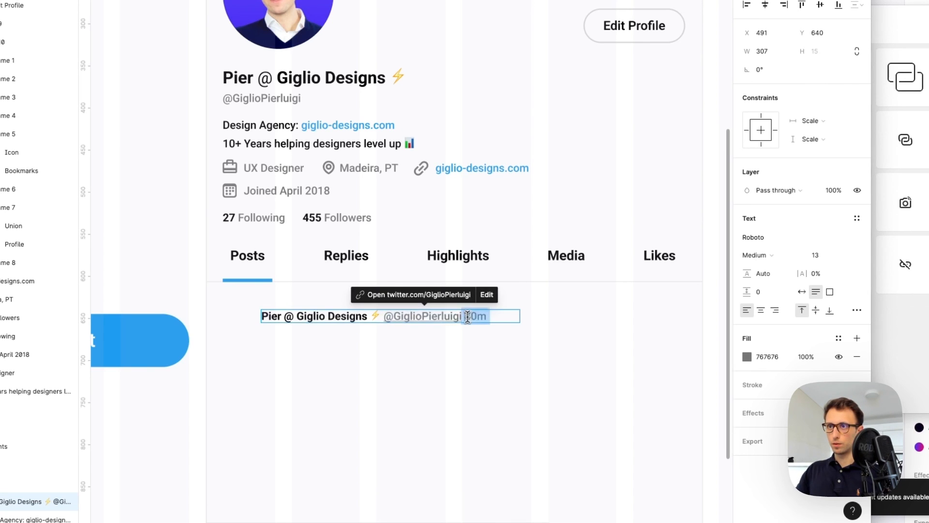
pyautogui.click(554, 319)
pyautogui.click(554, 319)
# Duplicate the tweet header line directly beneath itself
pyautogui.scroll(-2, 552, 317)
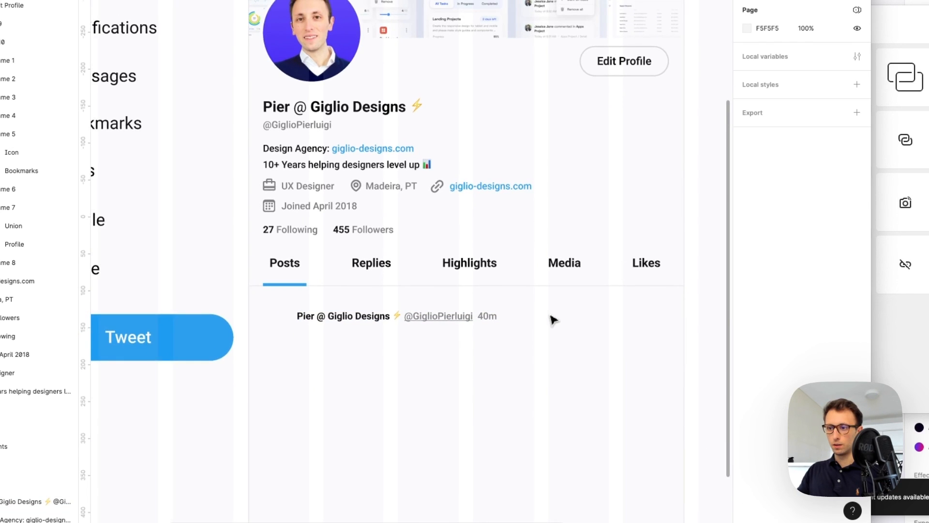
pyautogui.hscroll(2, 549, 317)
pyautogui.click(286, 310)
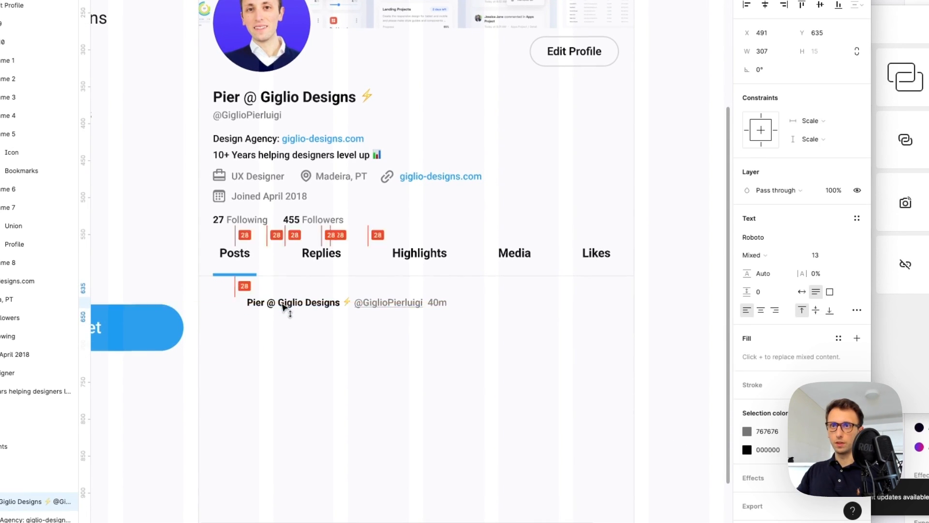
pyautogui.scroll(-2, 284, 305)
pyautogui.moveTo(293, 304); pyautogui.dragTo(294, 318)
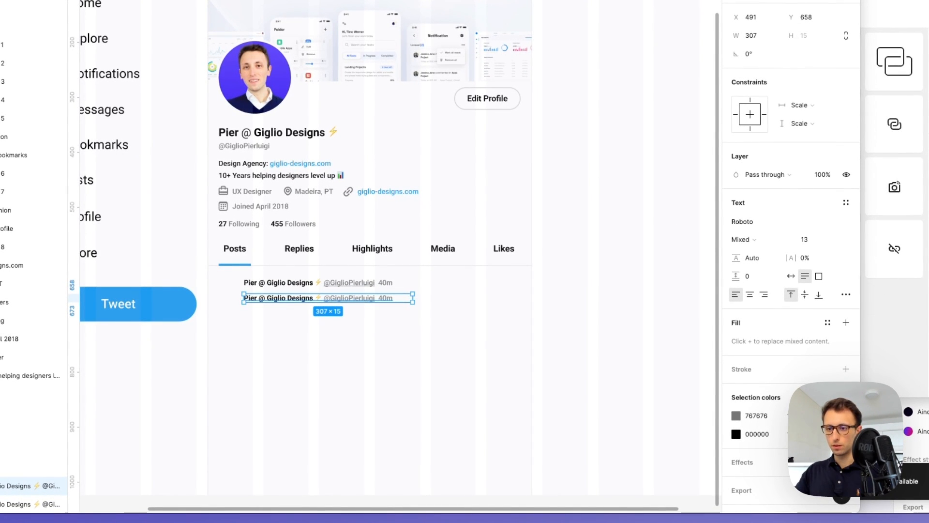
# Paste the Framer vs Webflow tweet sentence into the copy, widen it, and set it to regular weight
pyautogui.doubleClick(284, 301)
pyautogui.hotkey('ctrl', 'v')
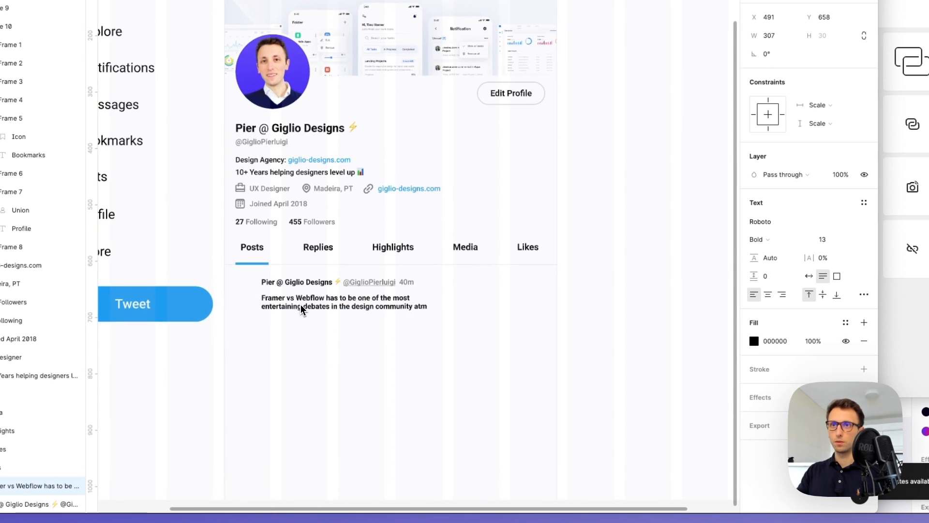
pyautogui.hscroll(-2, 300, 309)
pyautogui.press('Escape')
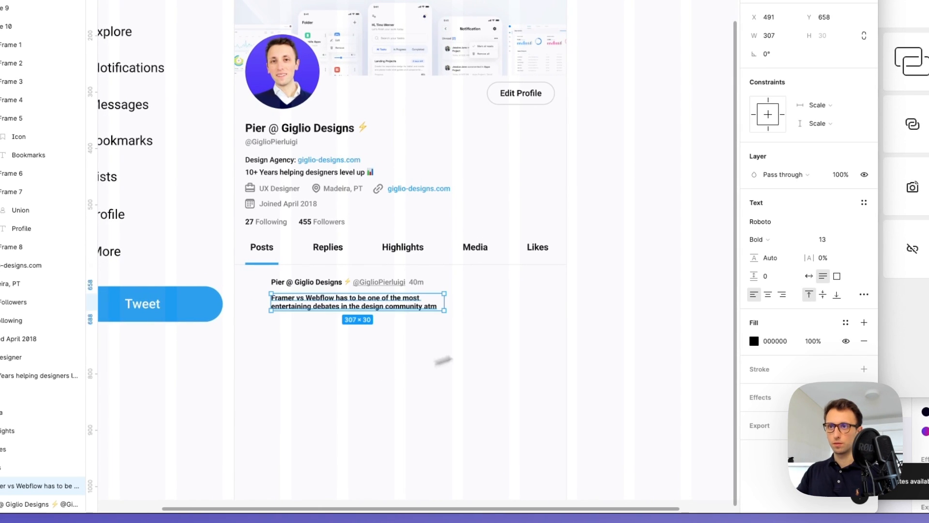
pyautogui.moveTo(446, 305); pyautogui.dragTo(498, 303)
pyautogui.press('super+b')
pyautogui.scroll(2, 347, 168)
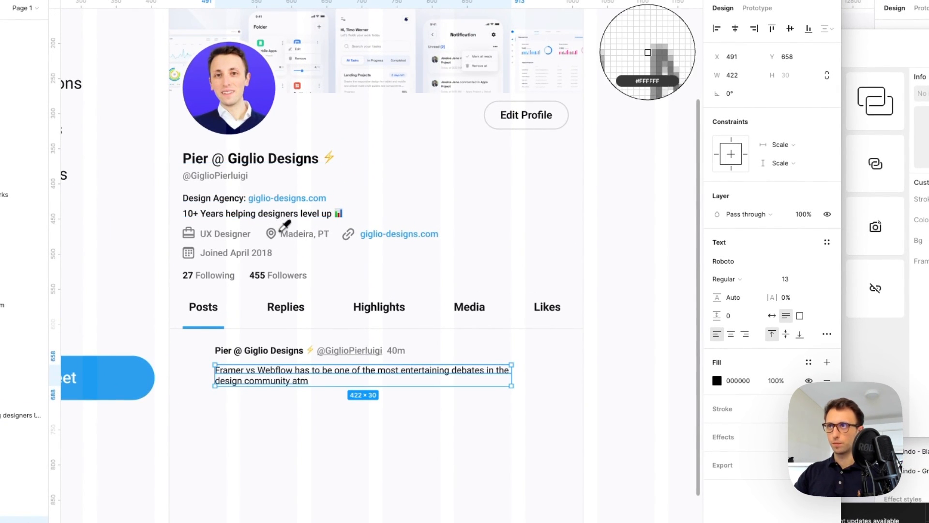
# Set the tweet text's fill colour to black
pyautogui.click(481, 397)
pyautogui.click(479, 382)
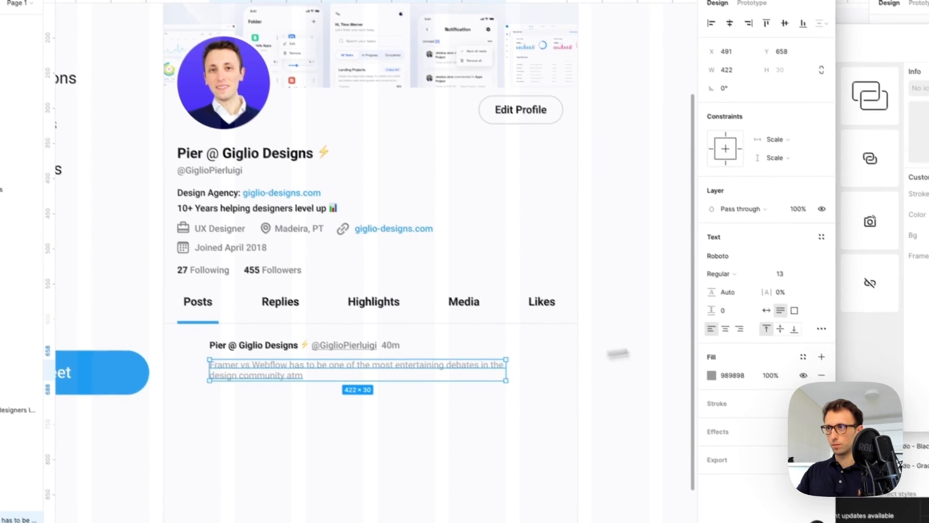
pyautogui.click(718, 380)
pyautogui.click(719, 380)
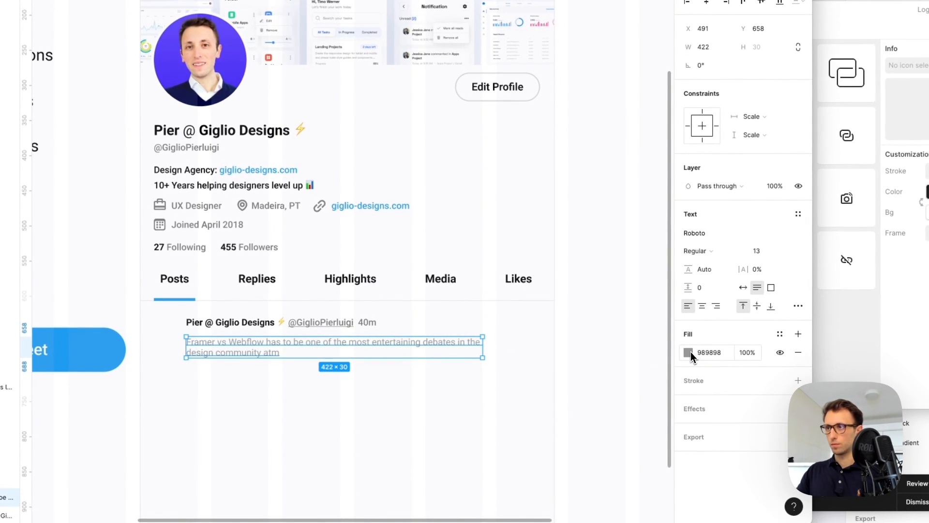
pyautogui.click(689, 352)
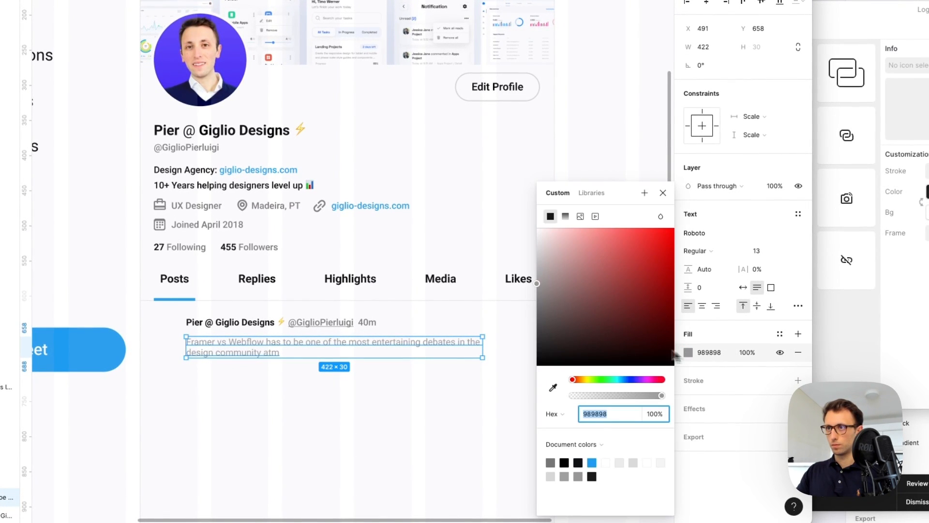
pyautogui.click(544, 293)
pyautogui.moveTo(488, 303); pyautogui.dragTo(449, 408)
pyautogui.click(419, 394)
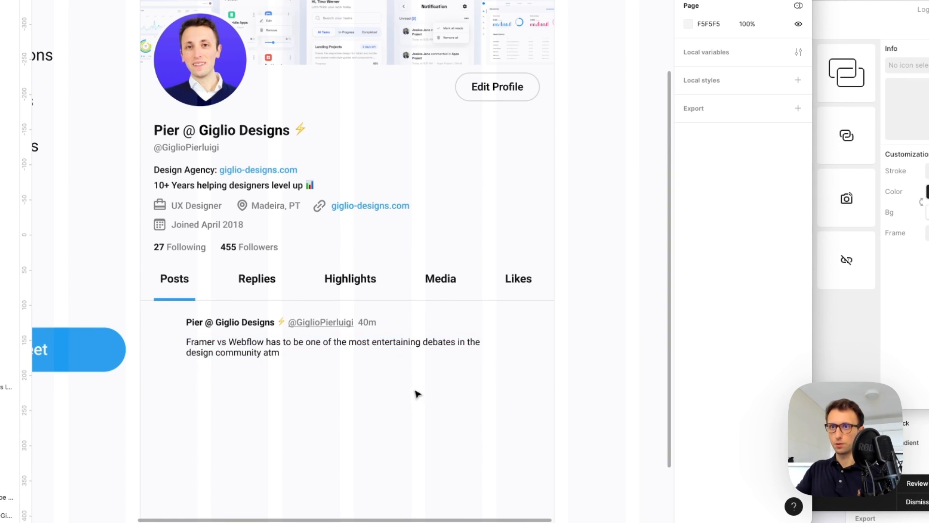
# Widen the tweet text box to about 480
pyautogui.click(424, 355)
pyautogui.doubleClick(426, 349)
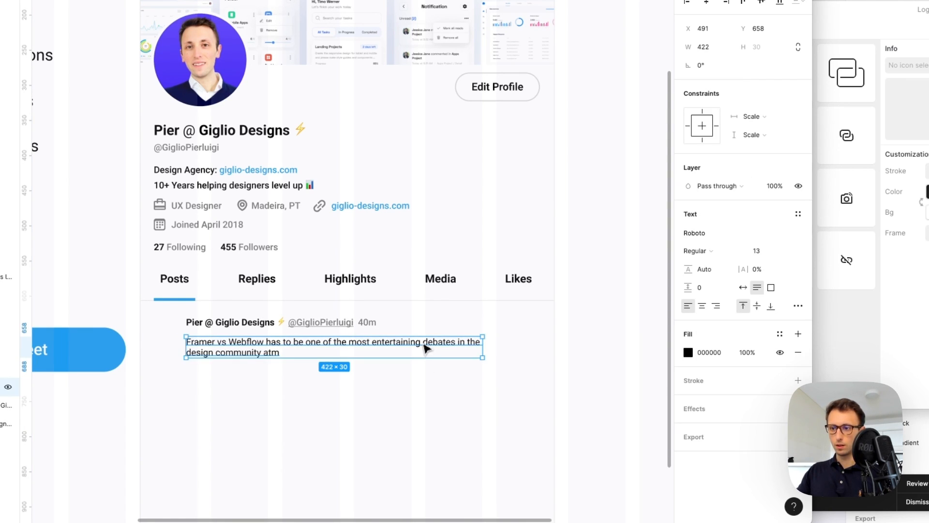
pyautogui.moveTo(493, 349); pyautogui.dragTo(530, 351)
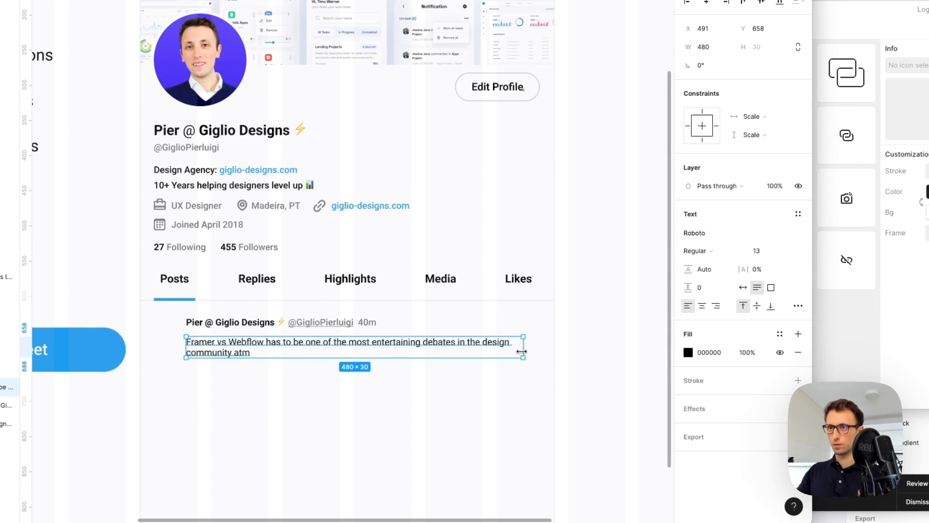
pyautogui.click(523, 383)
pyautogui.scroll(-2, 484, 380)
# Duplicate the profile photo beside the tweet and shrink it to 61×61
pyautogui.click(216, 51)
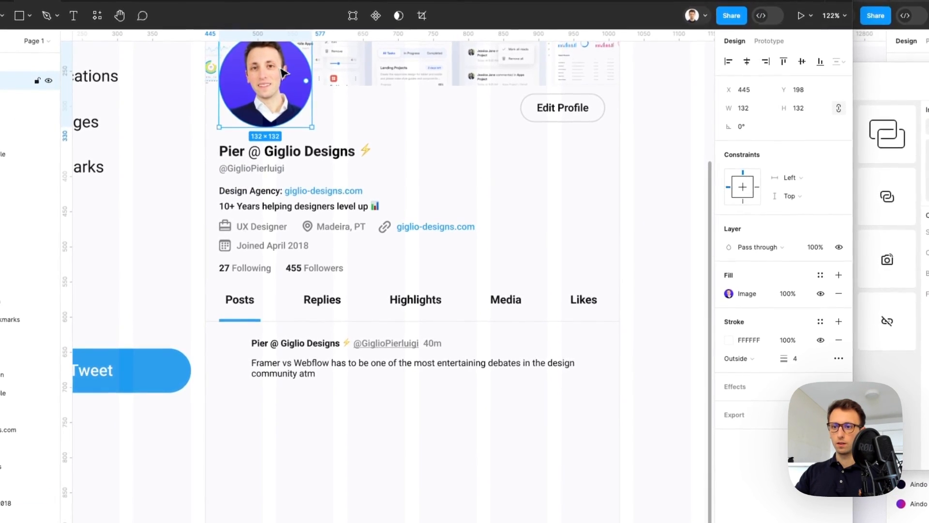
pyautogui.moveTo(283, 72); pyautogui.dragTo(287, 294)
pyautogui.moveTo(316, 256); pyautogui.dragTo(237, 358)
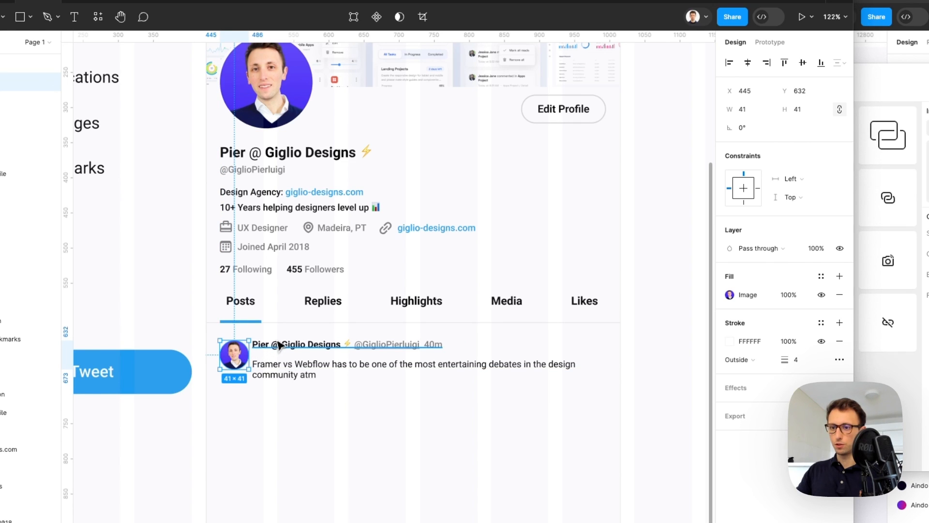
# Nudge the header down and shift header and tweet text right of the avatar
pyautogui.click(286, 347)
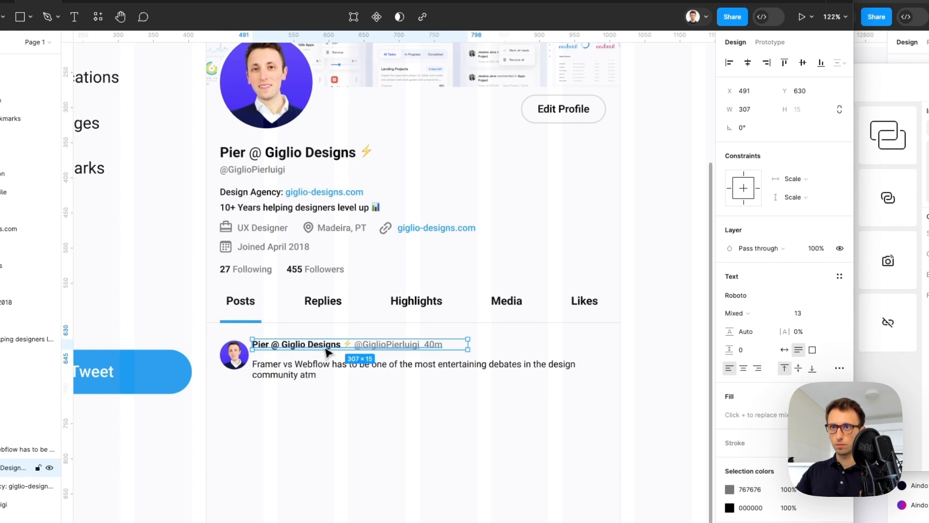
pyautogui.hotkey('shift', 'Down')
pyautogui.keyDown('shift'); pyautogui.click(327, 365); pyautogui.keyUp('shift')
pyautogui.hotkey('shift', 'Right')
# Increase the tweet text's line height to 138.9%
pyautogui.click(327, 365)
pyautogui.moveTo(713, 278); pyautogui.dragTo(696, 279)
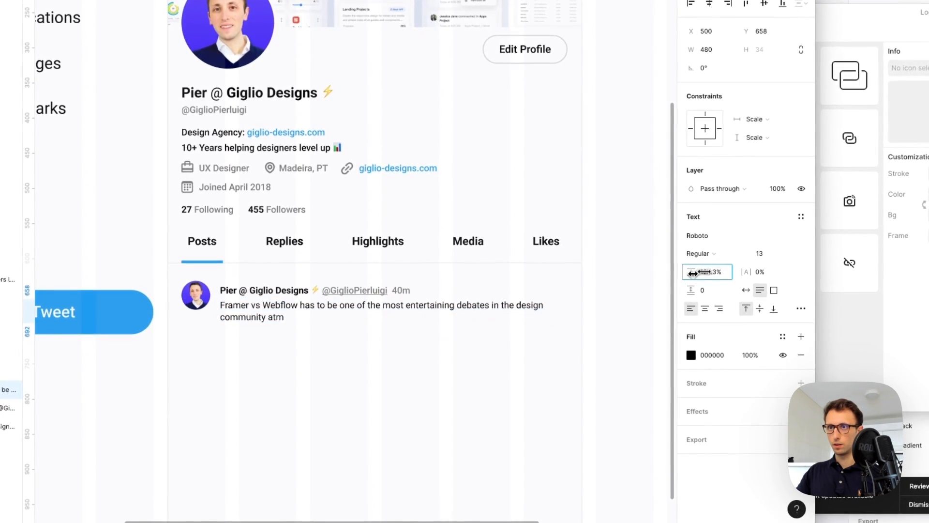
pyautogui.click(402, 414)
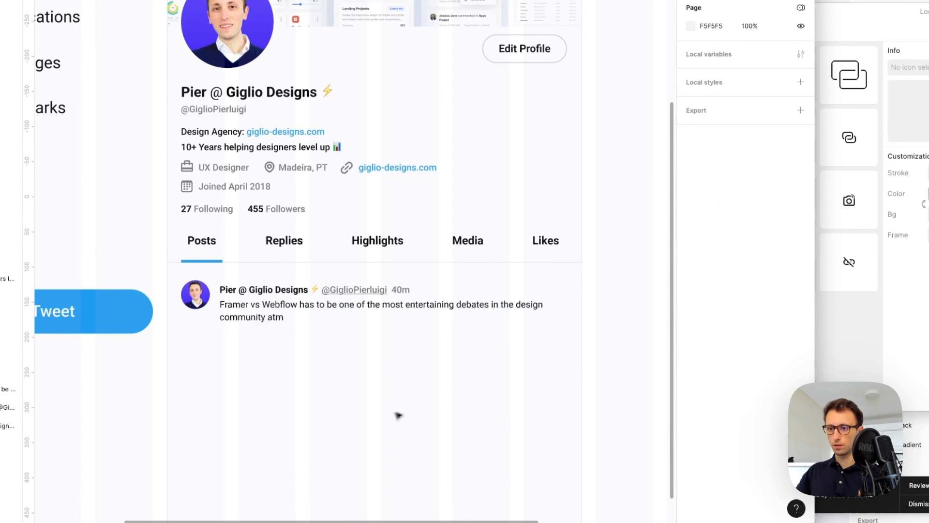
# Add an emoji at the end of the tweet after "community atm"
pyautogui.doubleClick(276, 311)
pyautogui.click(280, 314)
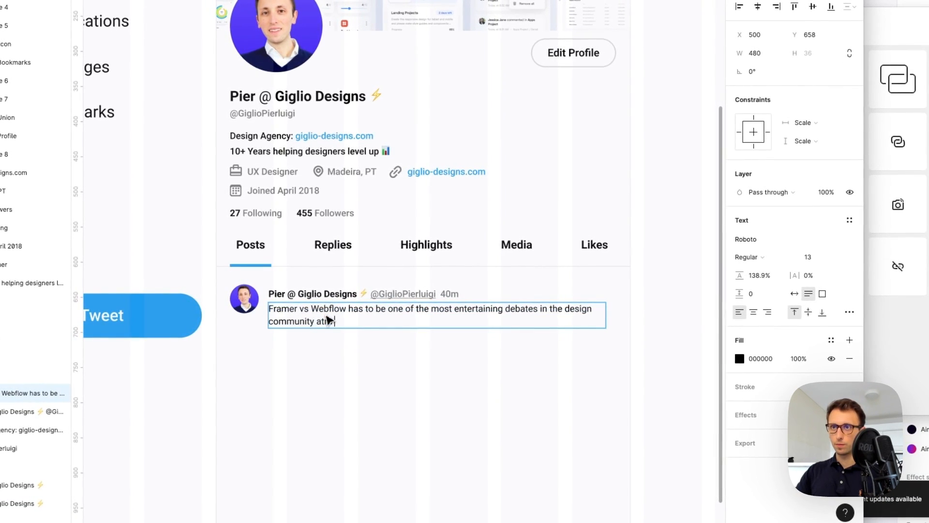
pyautogui.press('ctrl+super+space')
pyautogui.click(309, 169)
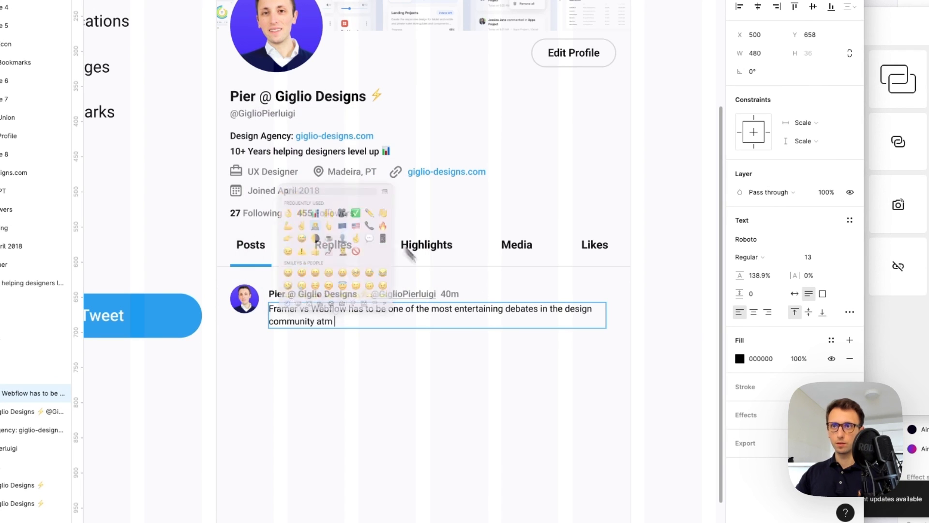
pyautogui.click(470, 346)
pyautogui.scroll(-2, 468, 346)
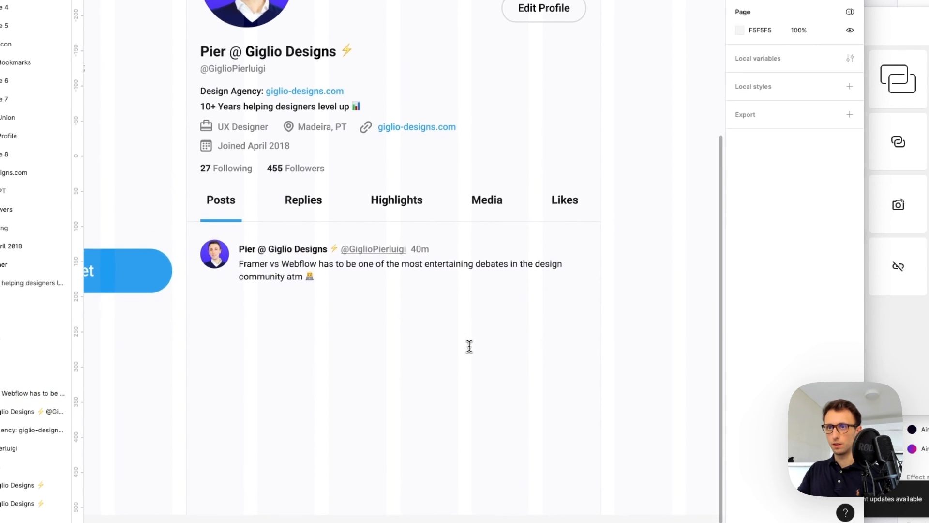
pyautogui.keyDown('ctrl'); pyautogui.scroll(-3, 469, 346); pyautogui.keyUp('ctrl')
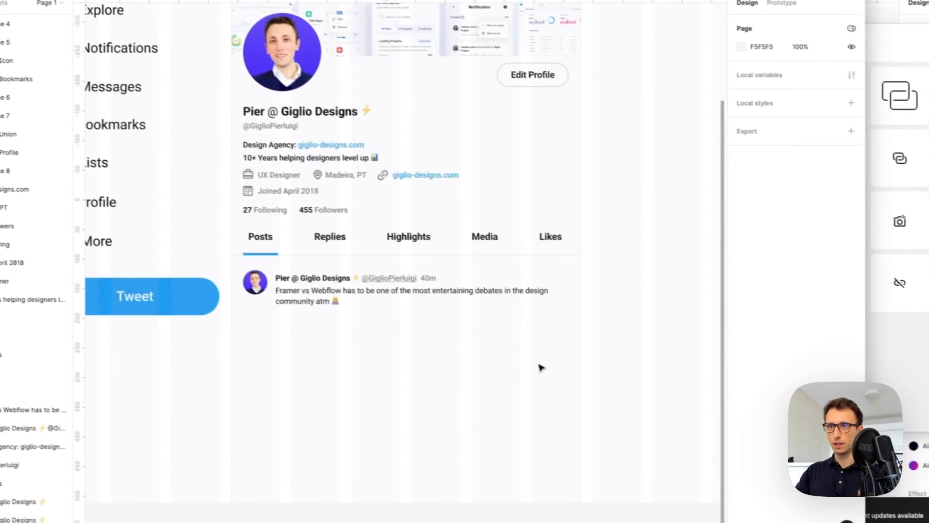
# Paste the Post Icons row beneath the tweet text and select its share icon
pyautogui.click(400, 311)
pyautogui.hotkey('ctrl', 'v')
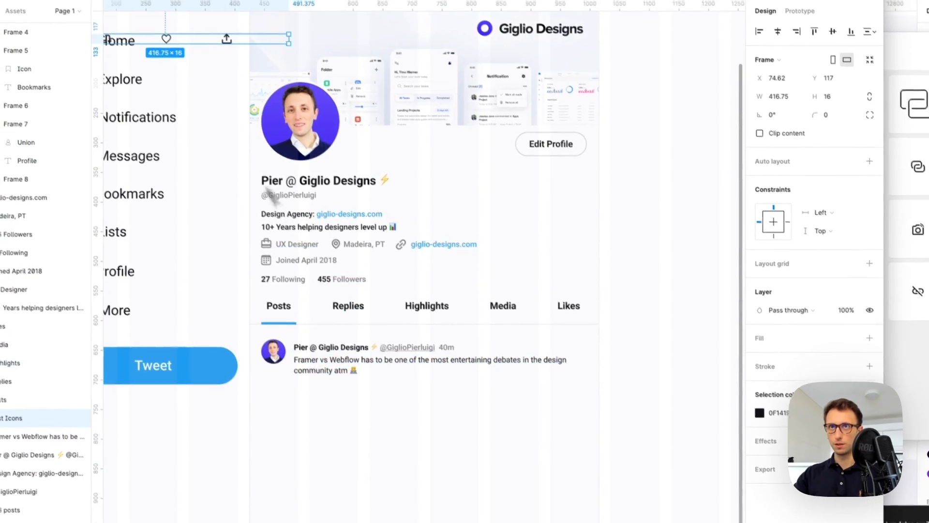
pyautogui.moveTo(207, 69); pyautogui.dragTo(458, 432)
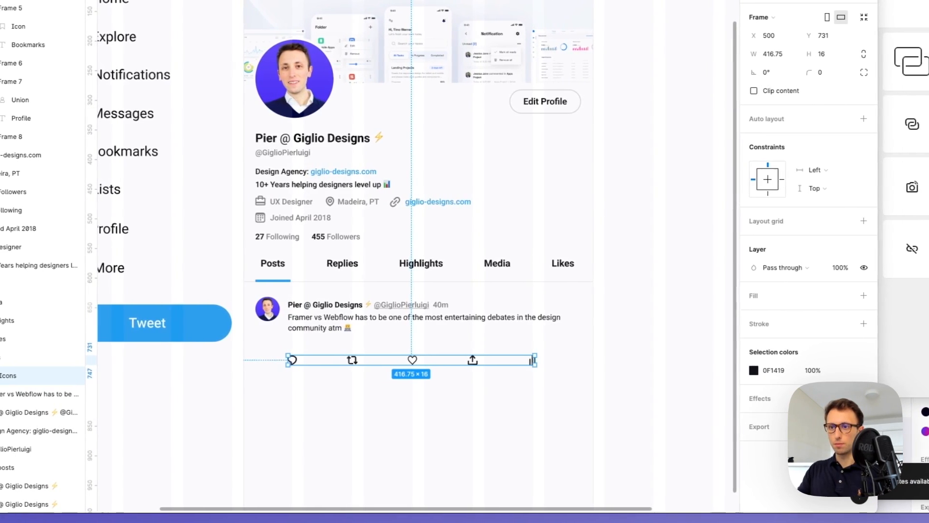
pyautogui.scroll(-1, 440, 384)
pyautogui.scroll(2, 352, 354)
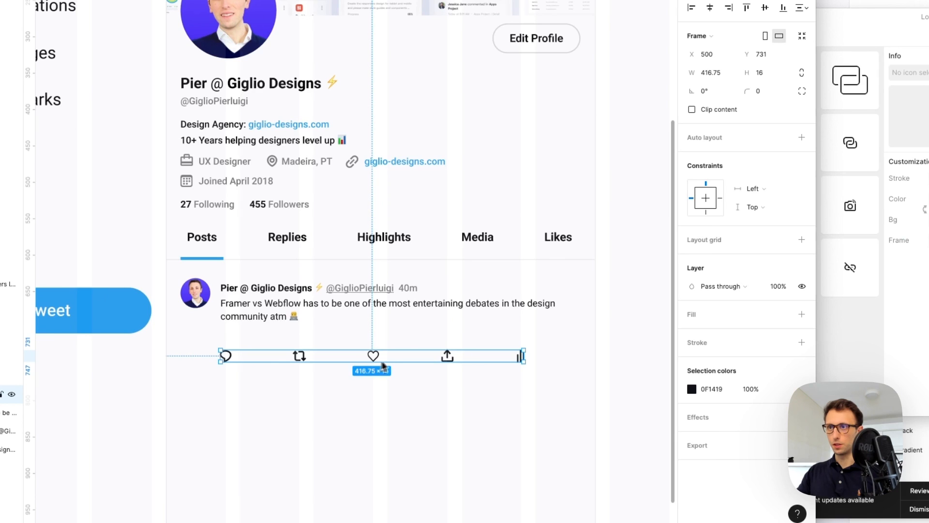
pyautogui.click(521, 379)
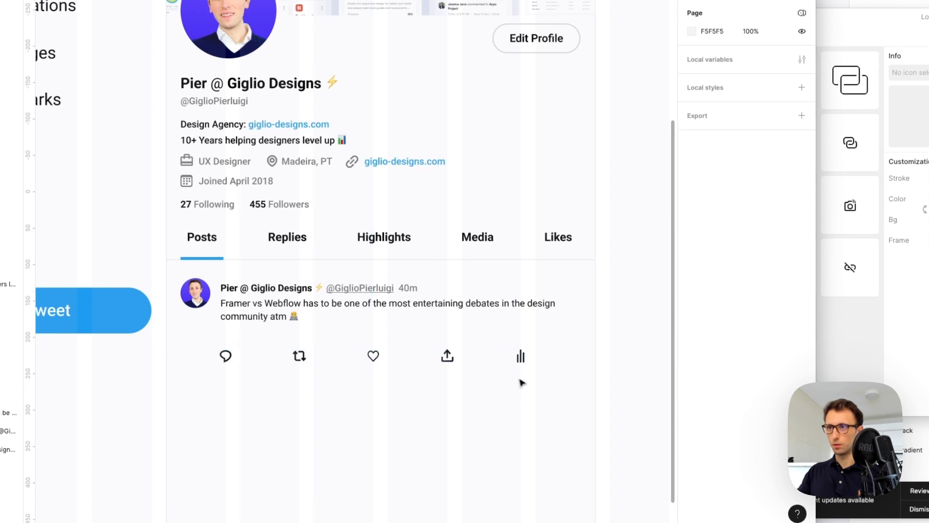
pyautogui.doubleClick(448, 357)
# Move the share icon to the row's right end and give the heart a 0.5 stroke
pyautogui.moveTo(539, 358); pyautogui.dragTo(441, 360)
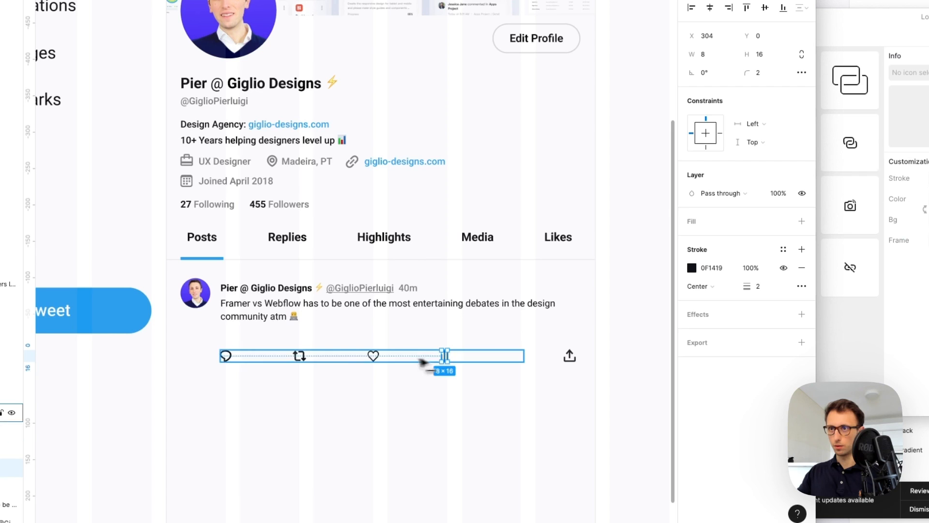
pyautogui.click(375, 357)
pyautogui.click(704, 269)
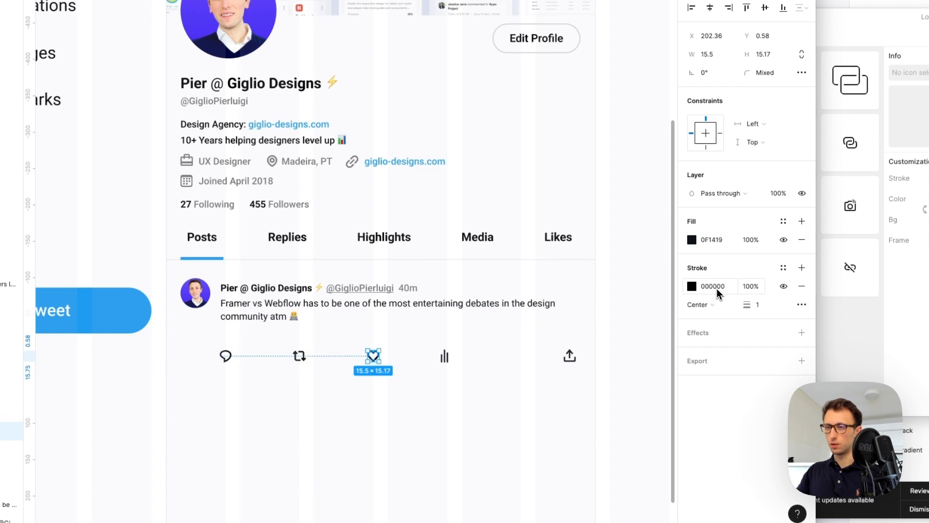
pyautogui.click(762, 305)
pyautogui.write('0.5')
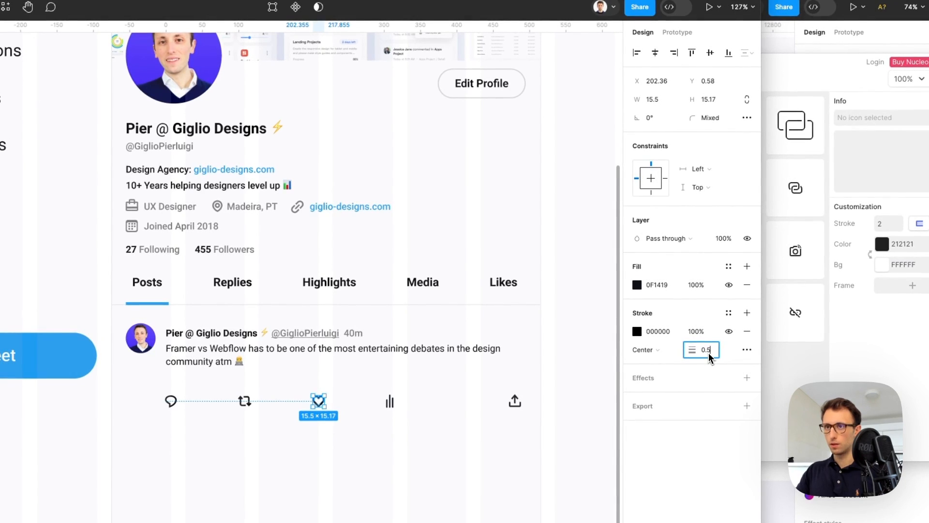
pyautogui.press('Return')
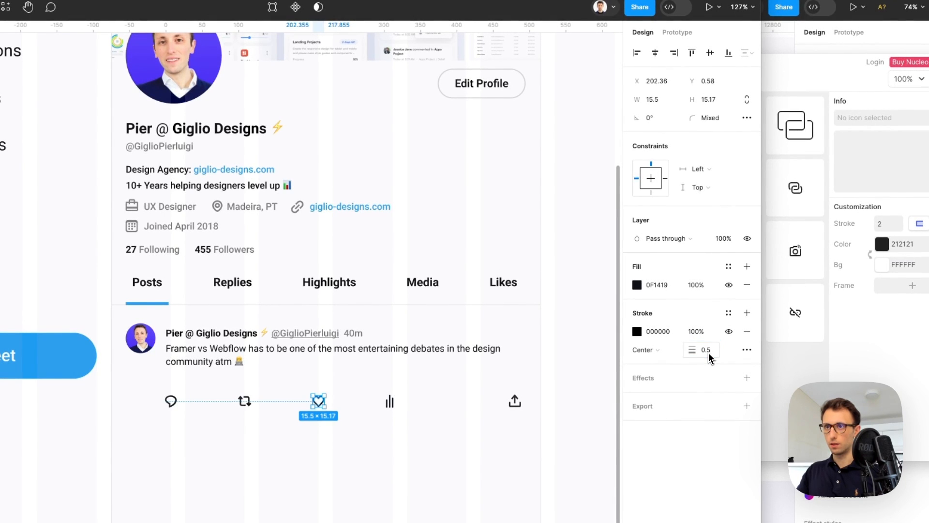
pyautogui.click(419, 406)
pyautogui.click(412, 390)
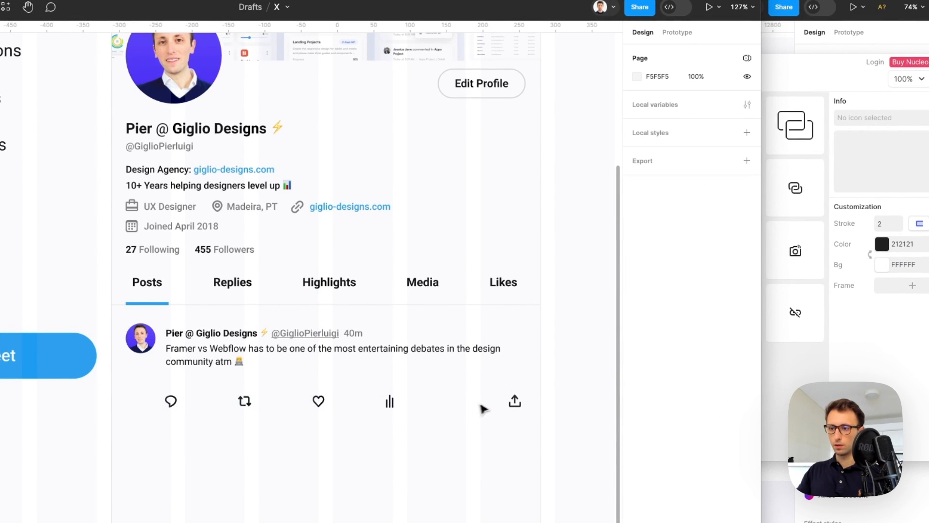
pyautogui.scroll(3, 497, 409)
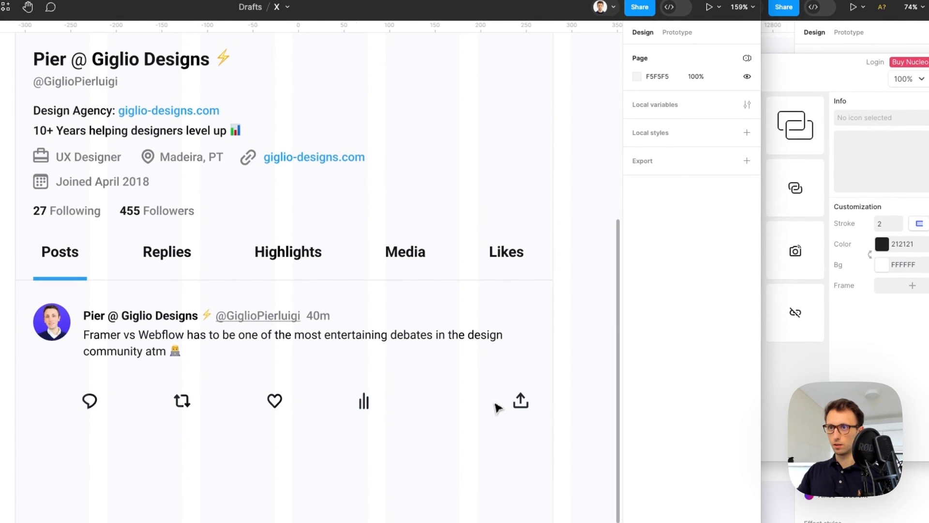
pyautogui.click(770, 309)
# Search Nucleo for "book" and place a bookmark icon just left of the share icon
pyautogui.doubleClick(389, 80)
pyautogui.write('boo')
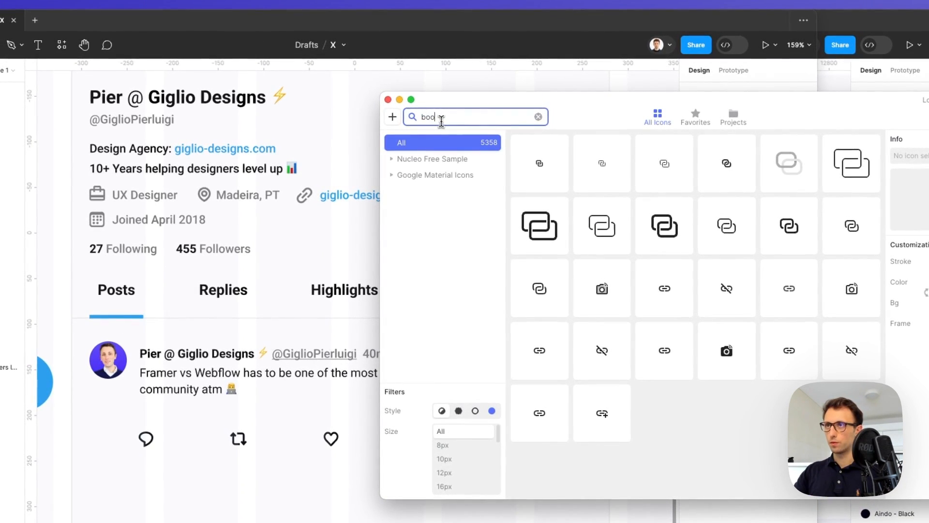
pyautogui.write('k')
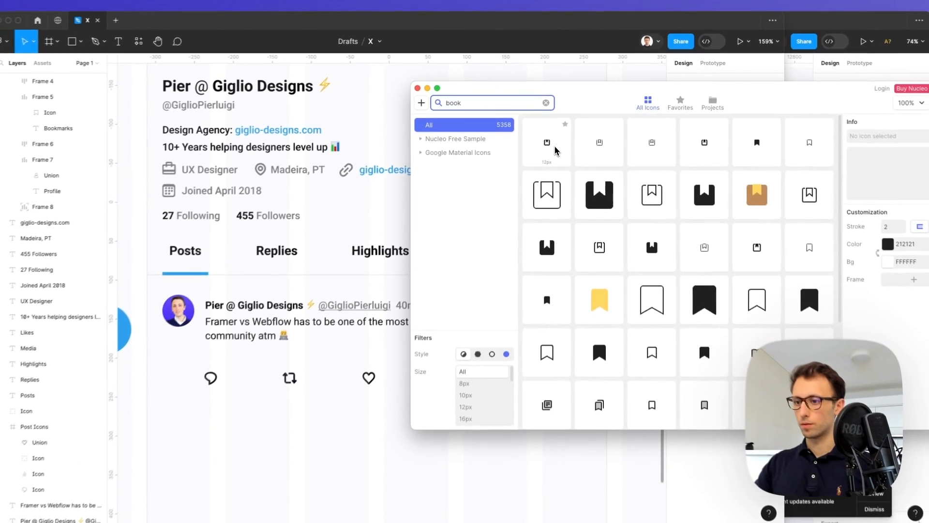
pyautogui.scroll(-1, 712, 176)
pyautogui.scroll(1, 690, 149)
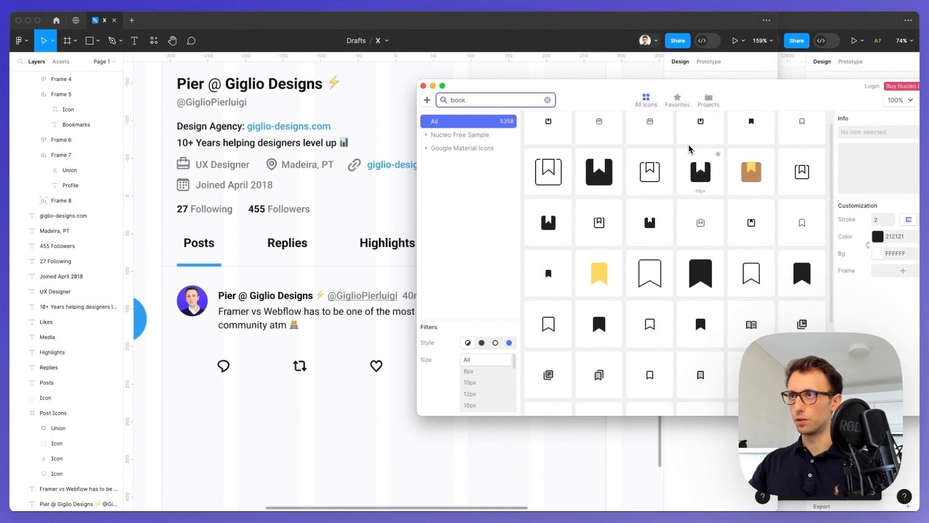
pyautogui.scroll(-1, 571, 315)
pyautogui.moveTo(651, 303); pyautogui.dragTo(577, 349)
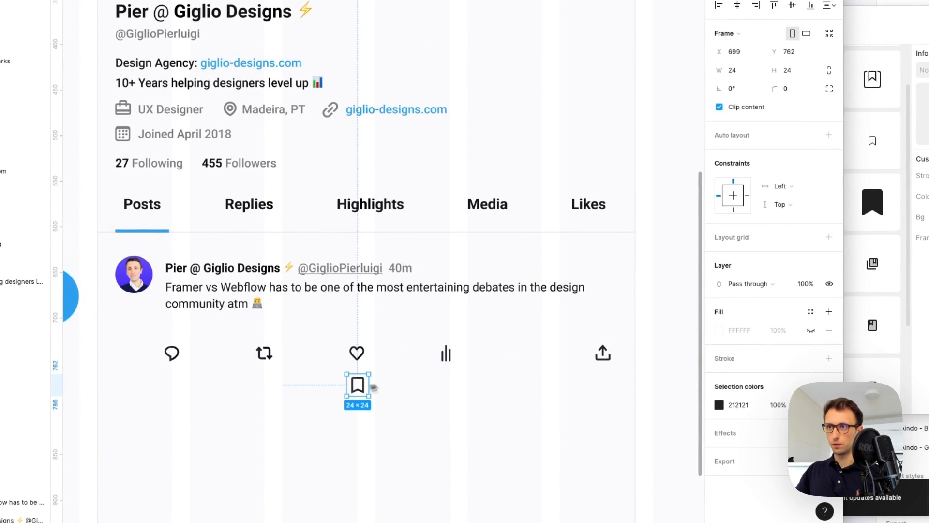
pyautogui.doubleClick(588, 361)
# Duplicate the tweet text beside the heart and change it to an auto-width '1'
pyautogui.click(547, 333)
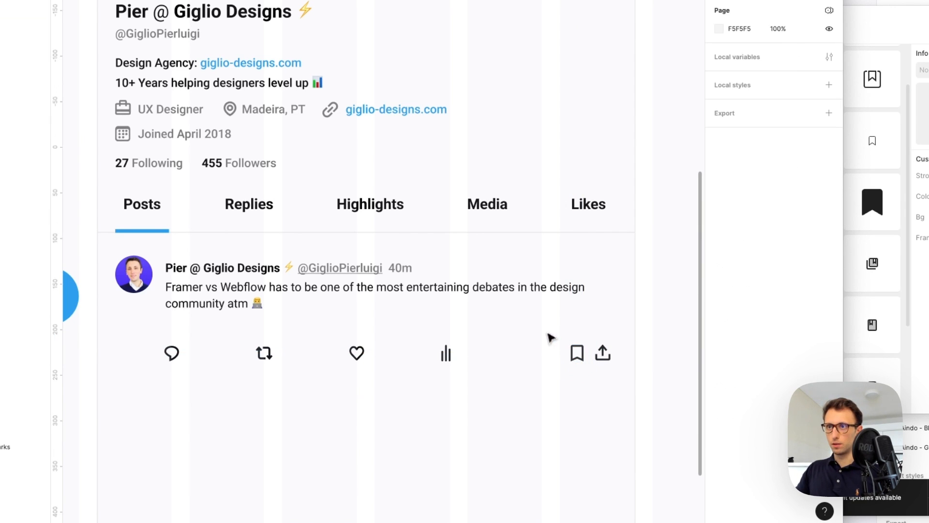
pyautogui.keyDown('alt'); pyautogui.moveTo(186, 285); pyautogui.dragTo(385, 352); pyautogui.keyUp('alt')
pyautogui.press('Return')
pyautogui.write('1')
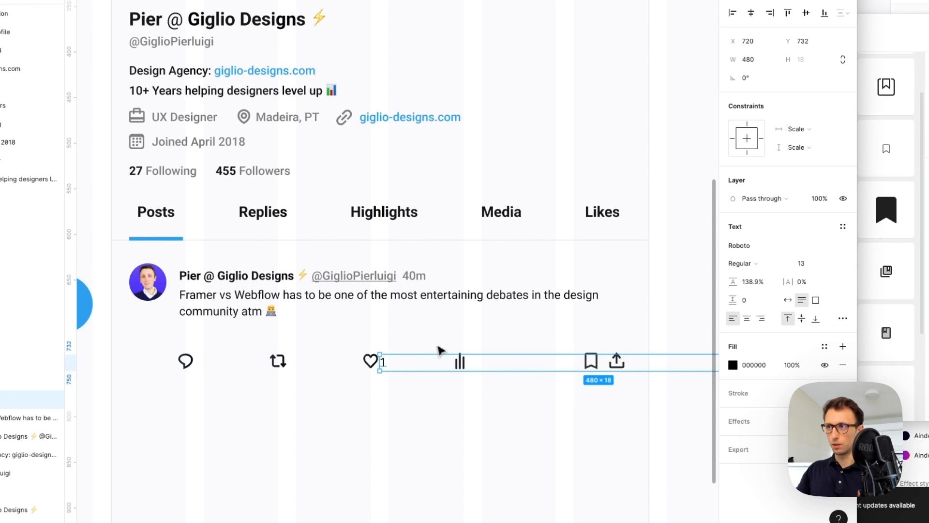
pyautogui.click(787, 299)
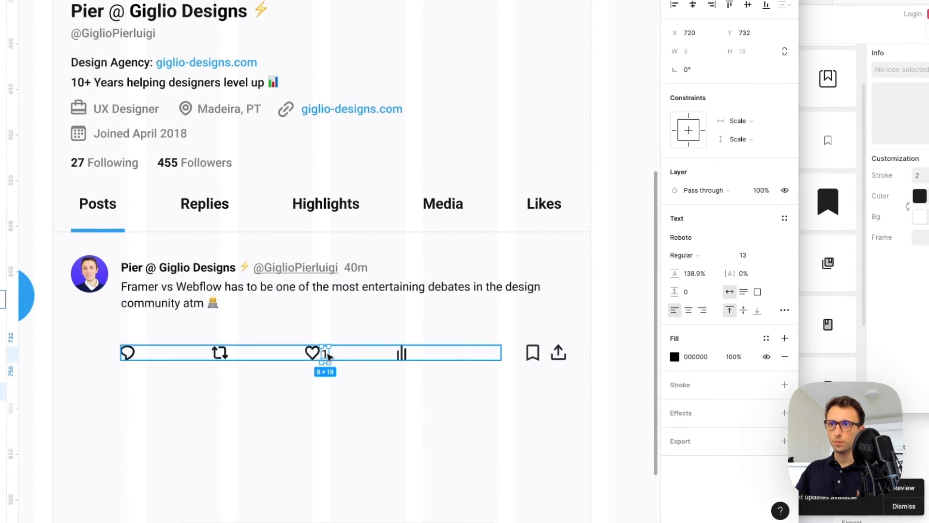
# Copy the 1 beside the stats icon, edit it to '19', and nudge both counts down
pyautogui.moveTo(328, 356); pyautogui.dragTo(439, 361)
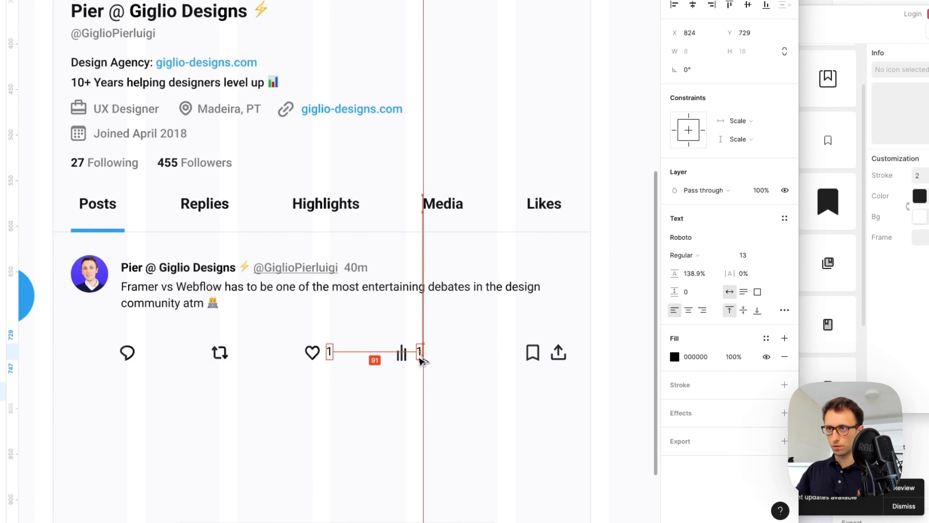
pyautogui.press('Escape')
pyautogui.hotkey('shift', '1')
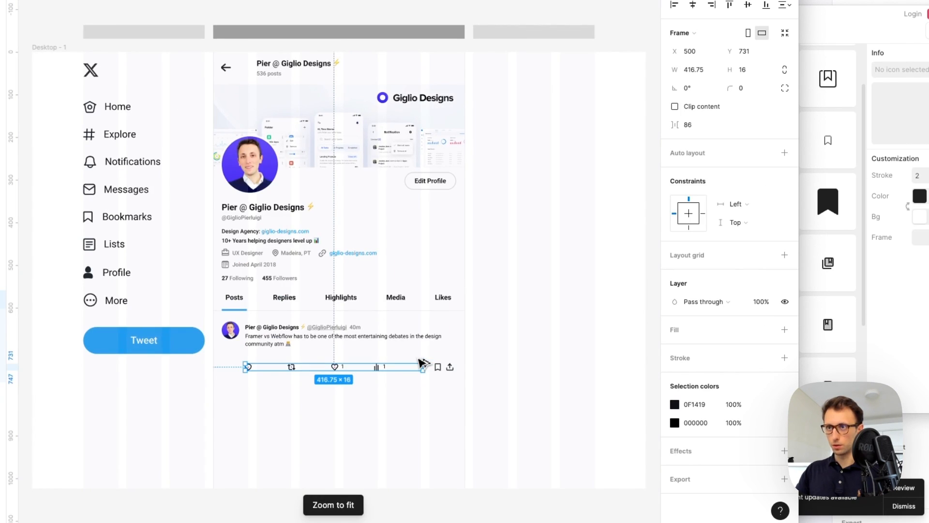
pyautogui.click(386, 365)
pyautogui.scroll(5, 401, 368)
pyautogui.write('9')
pyautogui.press('Escape')
pyautogui.keyDown('shift'); pyautogui.click(245, 363); pyautogui.keyUp('shift')
pyautogui.press('Down')
pyautogui.press('Down')
# Check the stroke weight of the divider line under the tabs
pyautogui.scroll(-4, 339, 354)
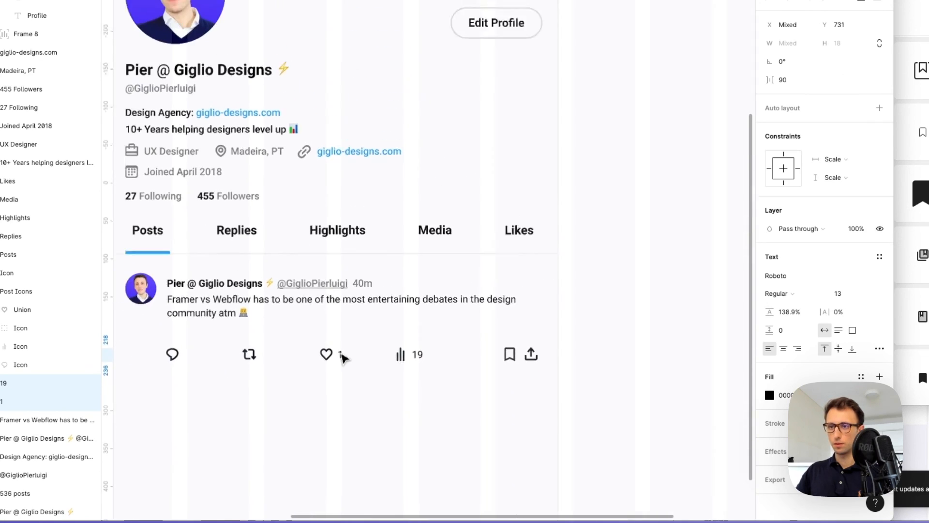
pyautogui.scroll(-4, 342, 357)
pyautogui.press('Escape')
pyautogui.scroll(-3, 392, 388)
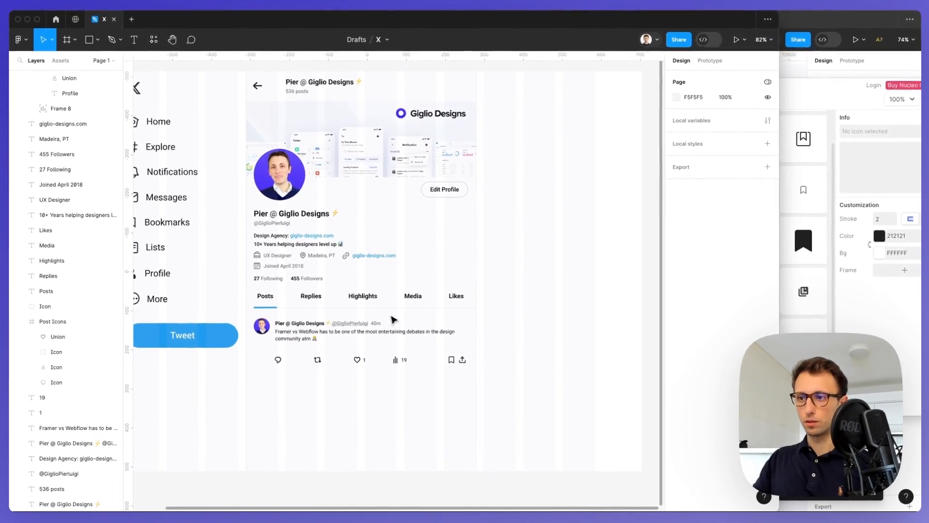
pyautogui.hscroll(-4, 392, 317)
pyautogui.hscroll(1, 394, 316)
pyautogui.scroll(-1, 396, 315)
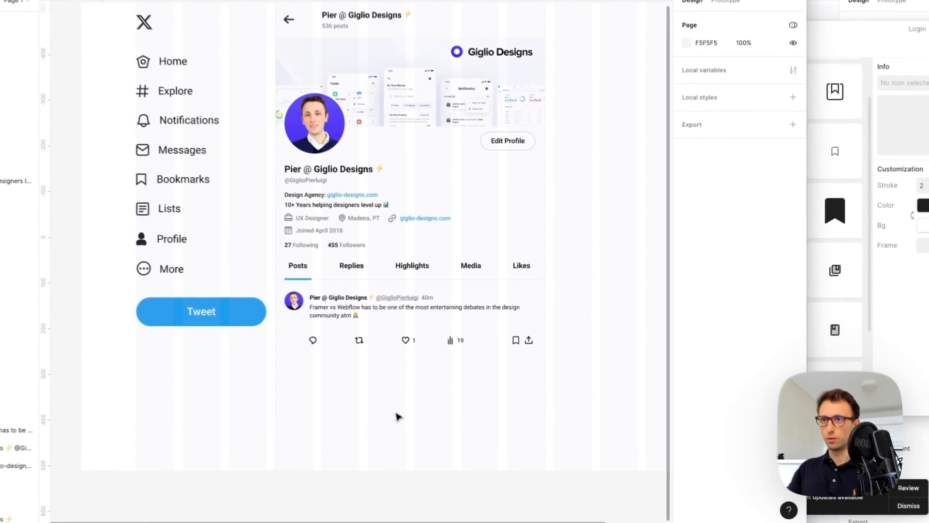
pyautogui.click(333, 279)
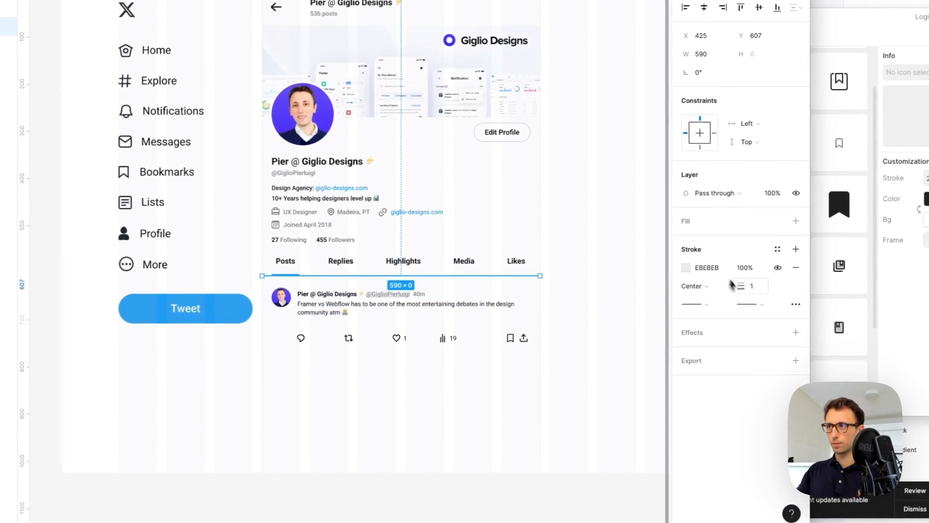
pyautogui.click(759, 289)
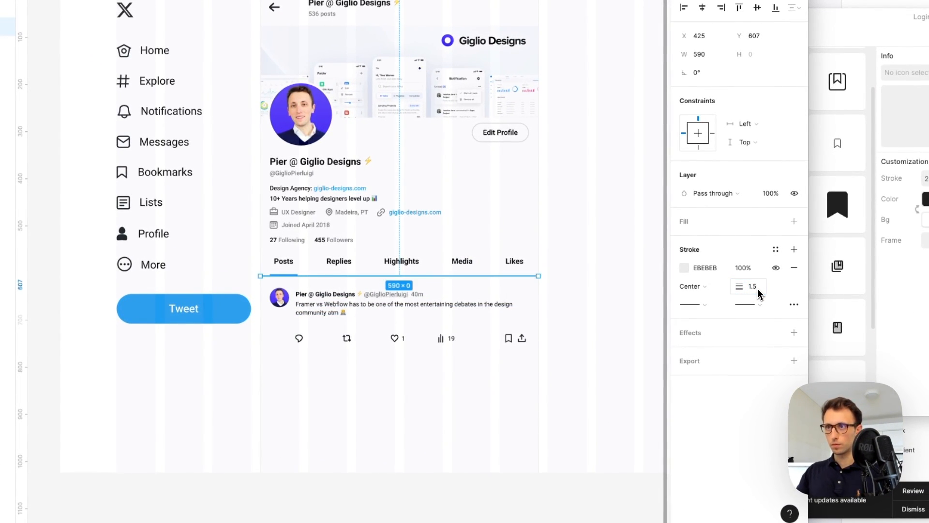
pyautogui.click(503, 394)
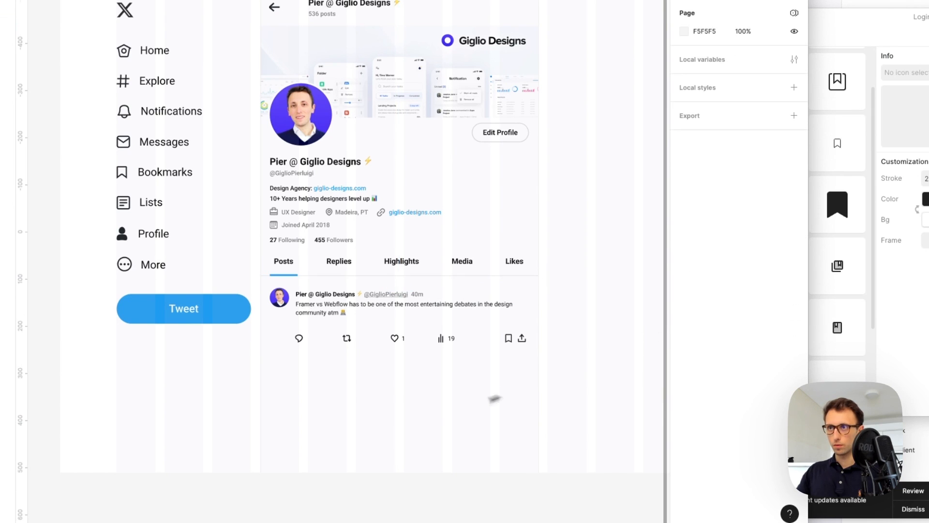
pyautogui.scroll(5, 440, 364)
# Duplicate the tab divider below the tweet and select the action row's icons and counts
pyautogui.moveTo(429, 262); pyautogui.dragTo(436, 380)
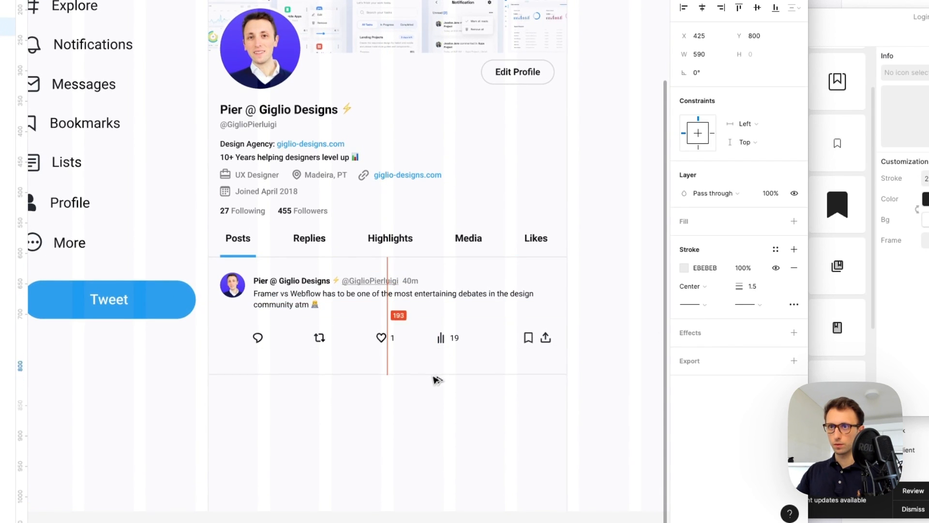
pyautogui.moveTo(553, 329); pyautogui.dragTo(501, 347)
pyautogui.keyDown('super'); pyautogui.click(442, 330); pyautogui.keyUp('super')
pyautogui.click(239, 375)
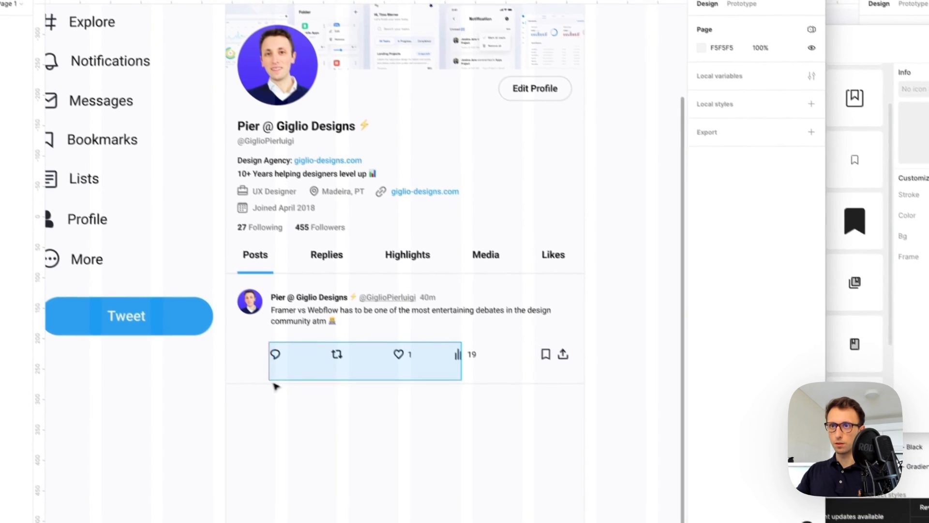
pyautogui.moveTo(227, 321); pyautogui.dragTo(555, 358)
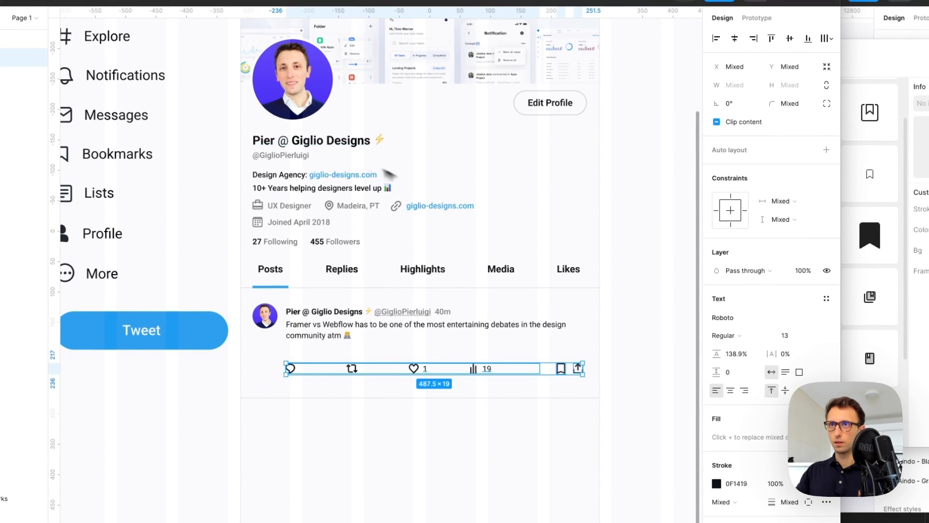
pyautogui.press('i')
pyautogui.click(282, 157)
pyautogui.press('super+z')
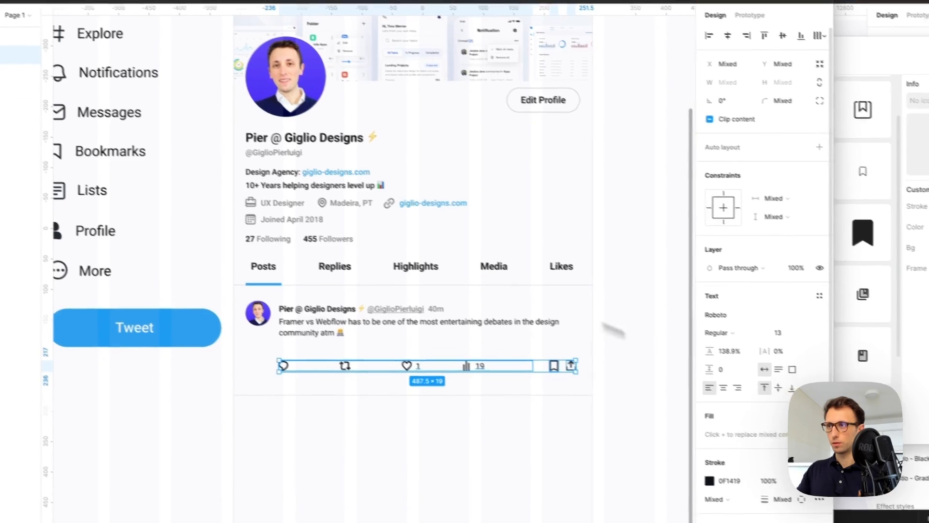
# Eyedrop grey into the action row's stroke and 0F1419 colours, ending on the handle's 767676
pyautogui.click(717, 482)
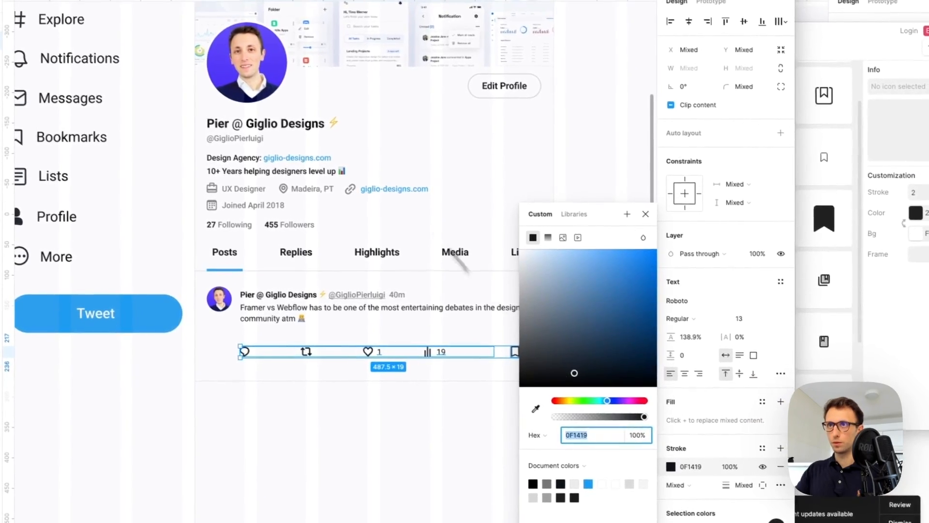
pyautogui.press('i')
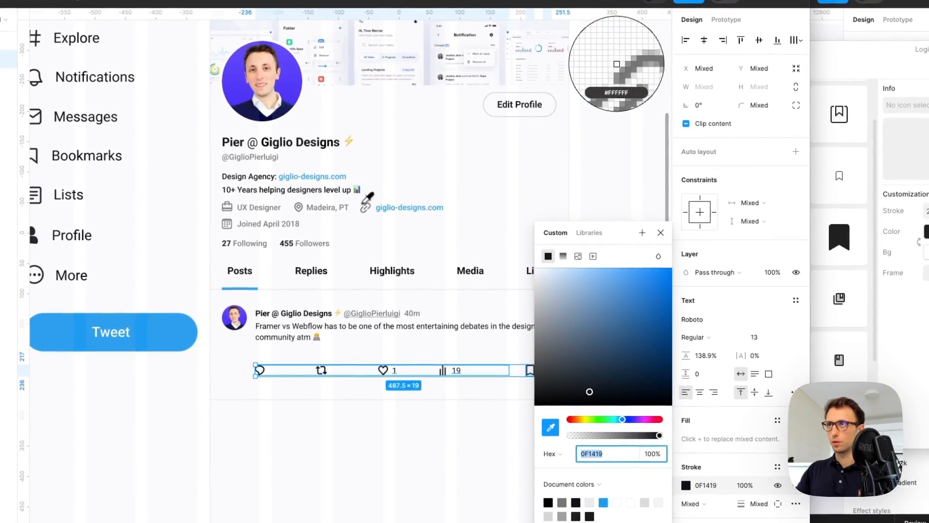
pyautogui.click(347, 192)
pyautogui.click(367, 207)
pyautogui.scroll(-3, 723, 453)
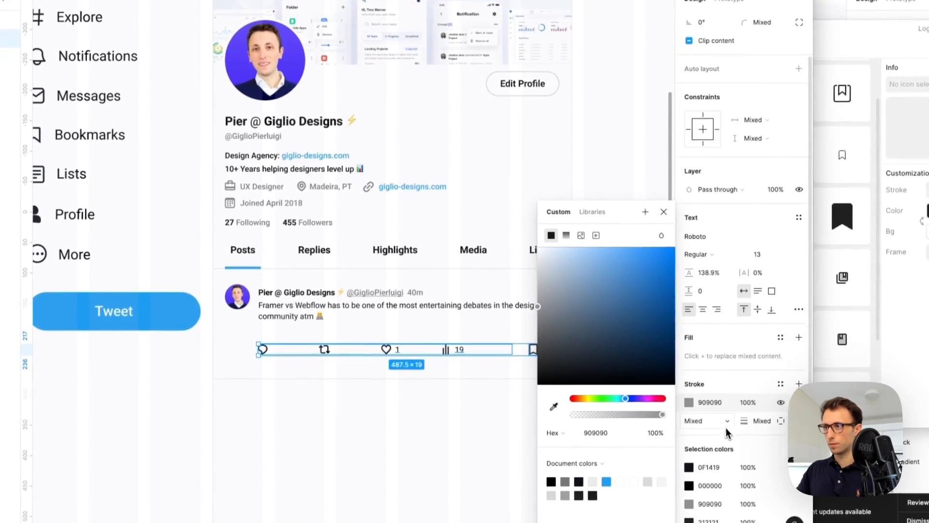
pyautogui.click(687, 466)
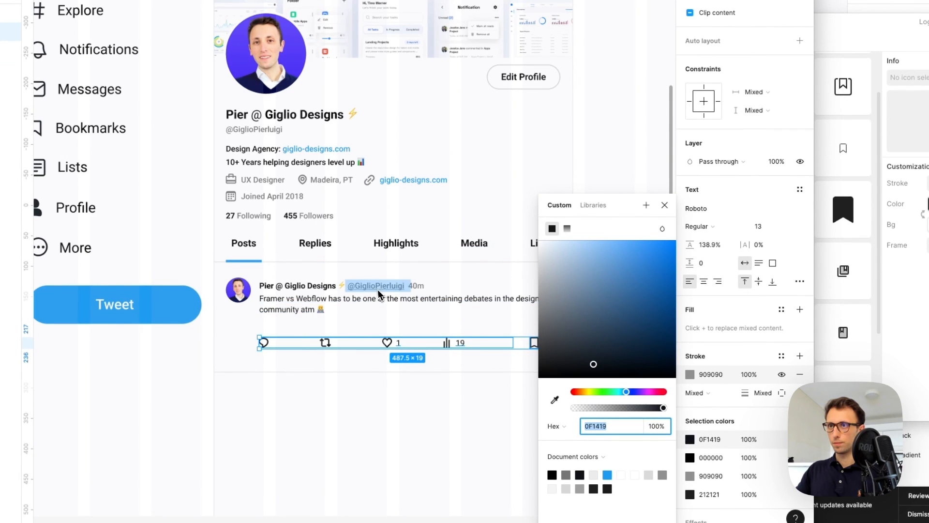
pyautogui.scroll(3, 309, 172)
pyautogui.press('i')
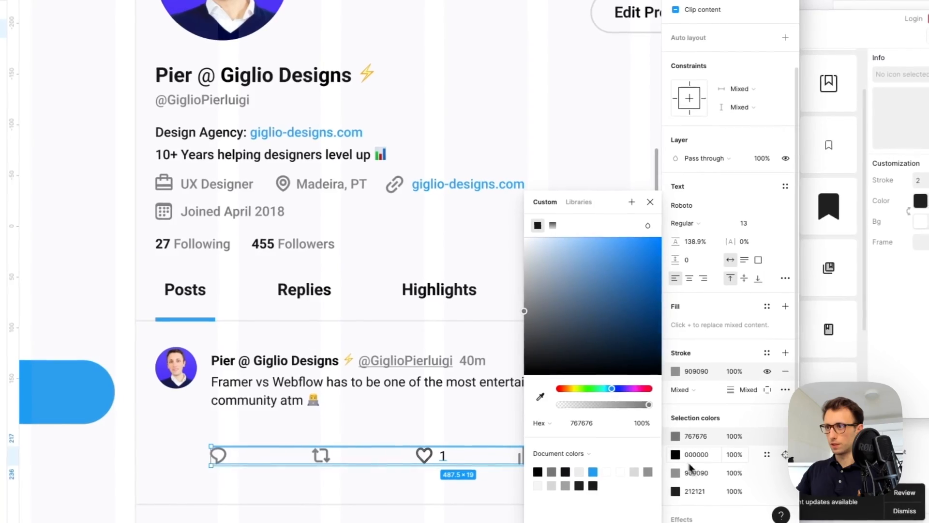
pyautogui.click(447, 293)
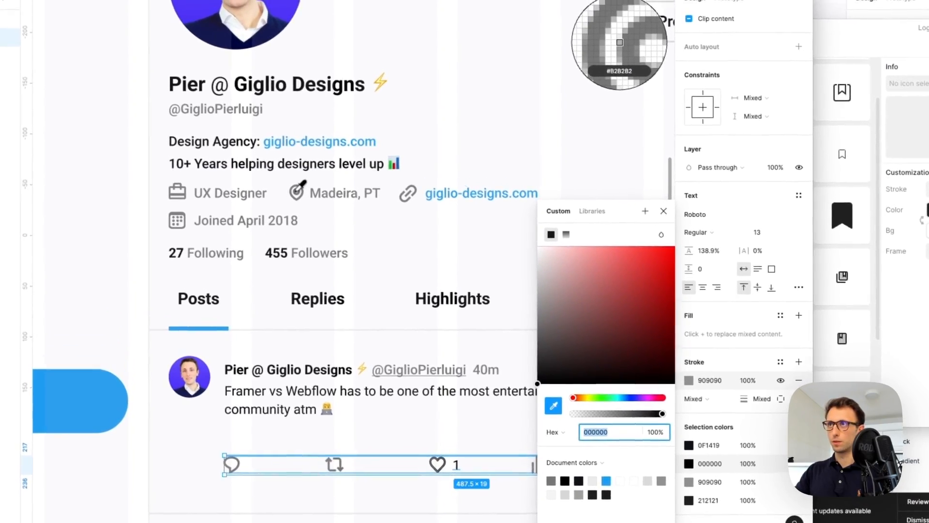
pyautogui.click(603, 32)
# Replace the 212121 colour with grey sampled from the location pin icon
pyautogui.click(672, 479)
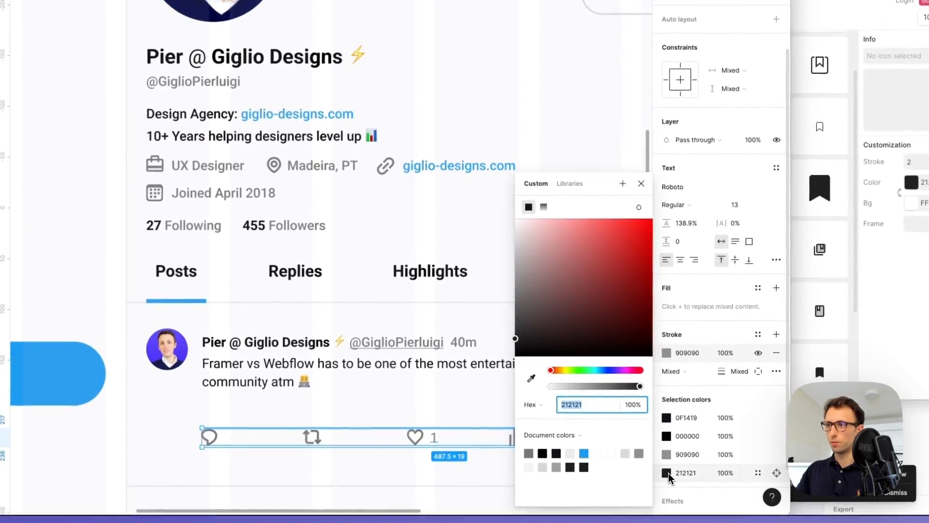
pyautogui.click(673, 481)
pyautogui.click(666, 455)
pyautogui.click(530, 377)
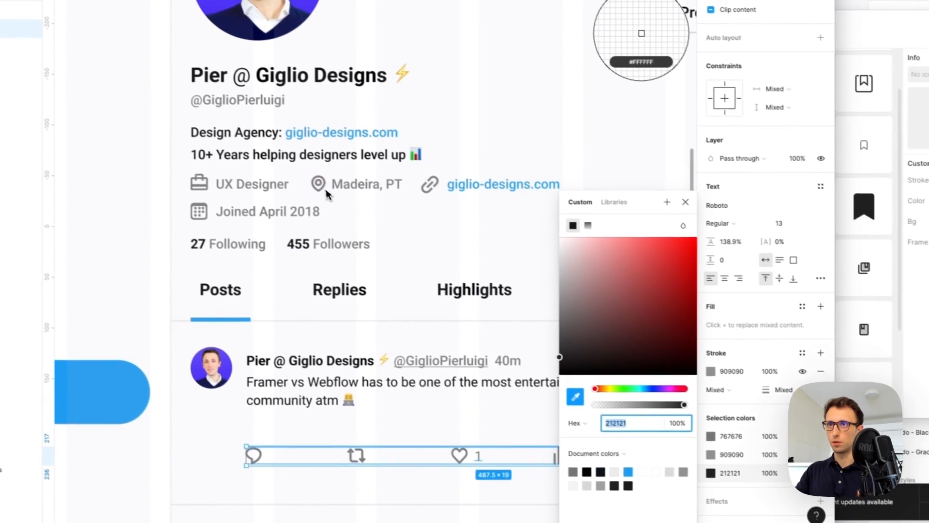
pyautogui.click(279, 169)
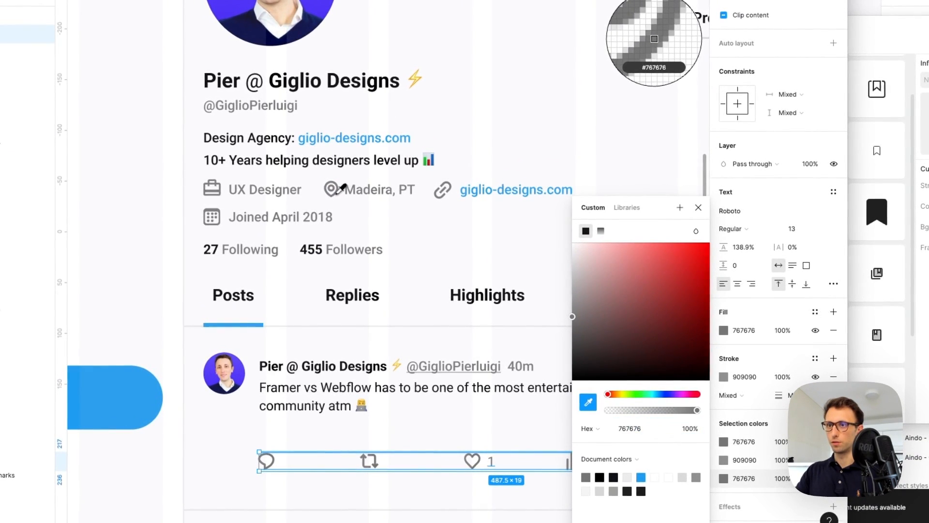
pyautogui.scroll(-5, 427, 312)
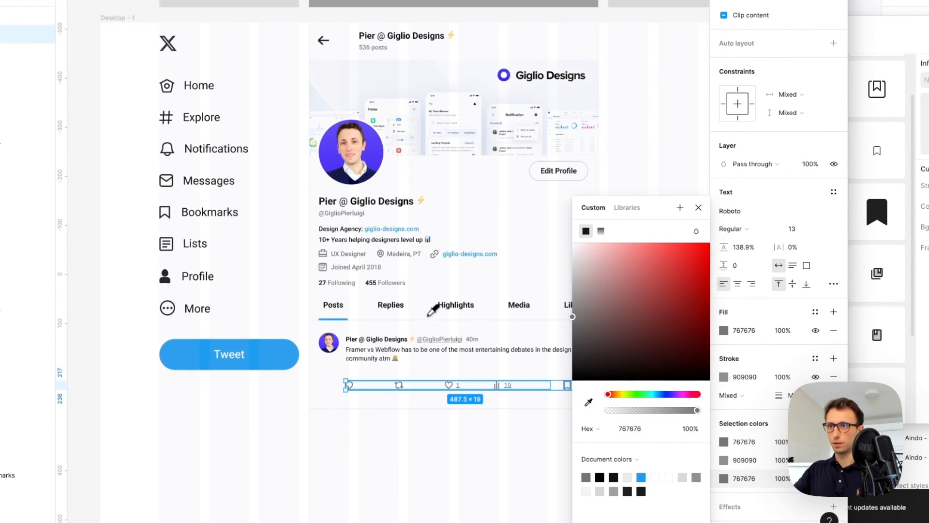
pyautogui.press('Escape')
pyautogui.click(444, 441)
# Move the divider line up to Y 770, just under the action row
pyautogui.hscroll(3, 448, 450)
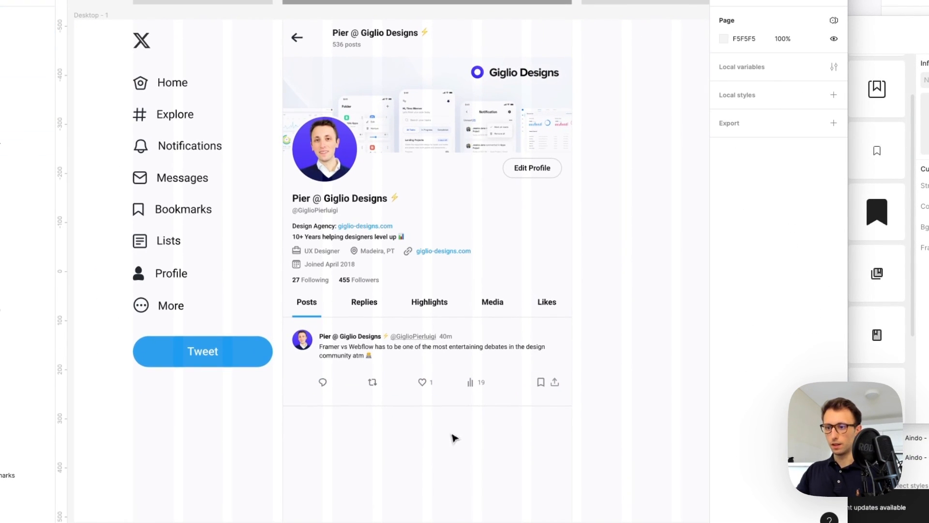
pyautogui.scroll(4, 453, 438)
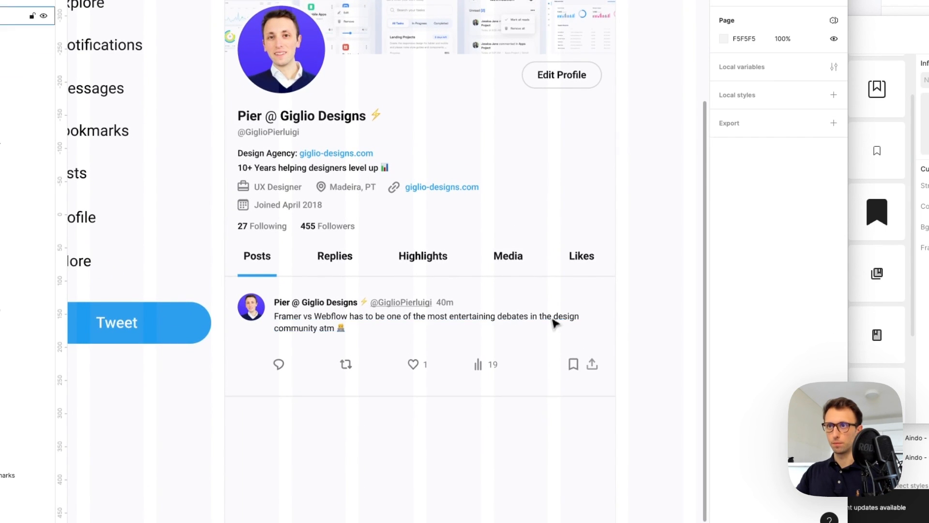
pyautogui.scroll(1, 556, 324)
pyautogui.moveTo(243, 344); pyautogui.dragTo(621, 394)
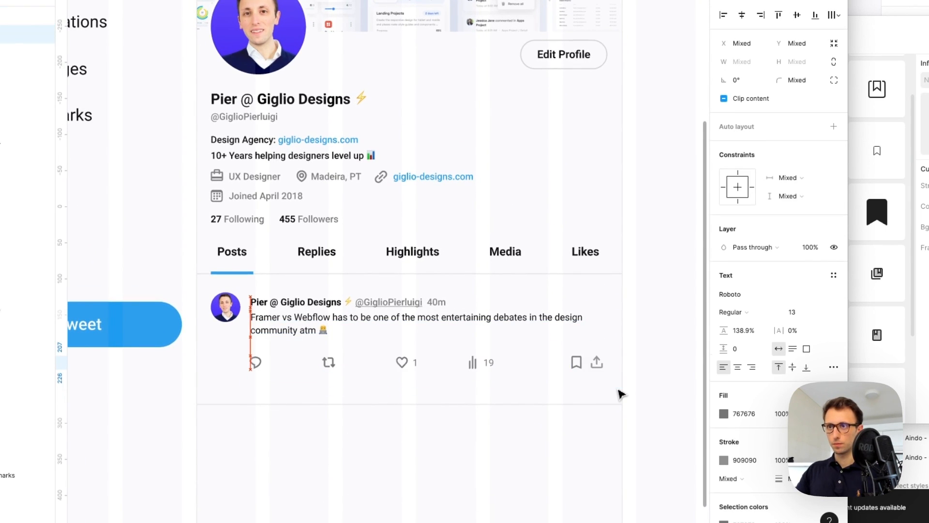
pyautogui.press('Escape')
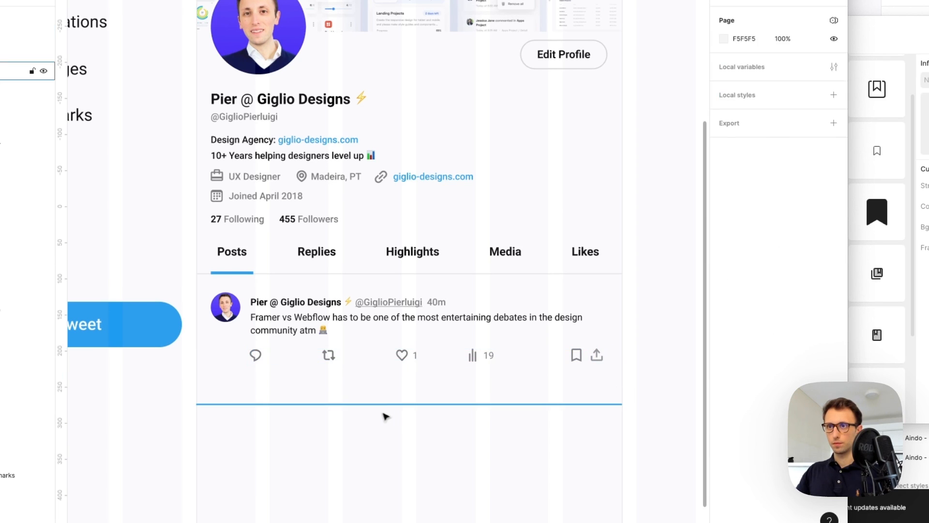
pyautogui.moveTo(386, 410); pyautogui.dragTo(384, 397)
pyautogui.click(385, 402)
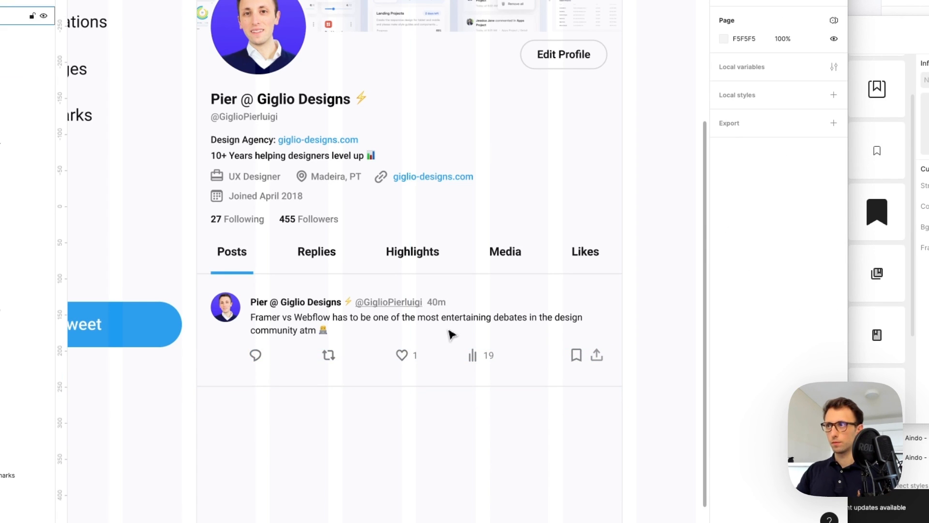
pyautogui.click(859, 49)
# Search Nucleo for a 'dots' icon, then clear the search and browse all icons
pyautogui.doubleClick(504, 40)
pyautogui.write('dots')
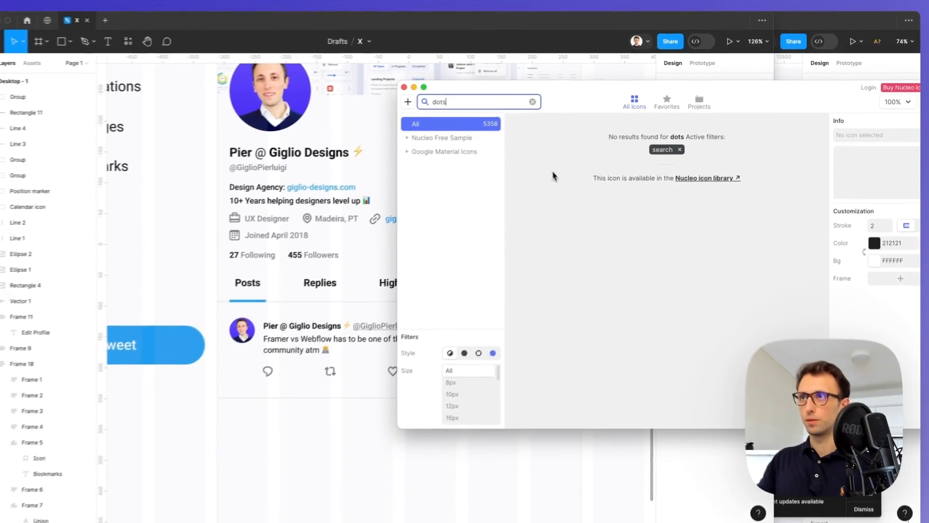
pyautogui.doubleClick(387, 119)
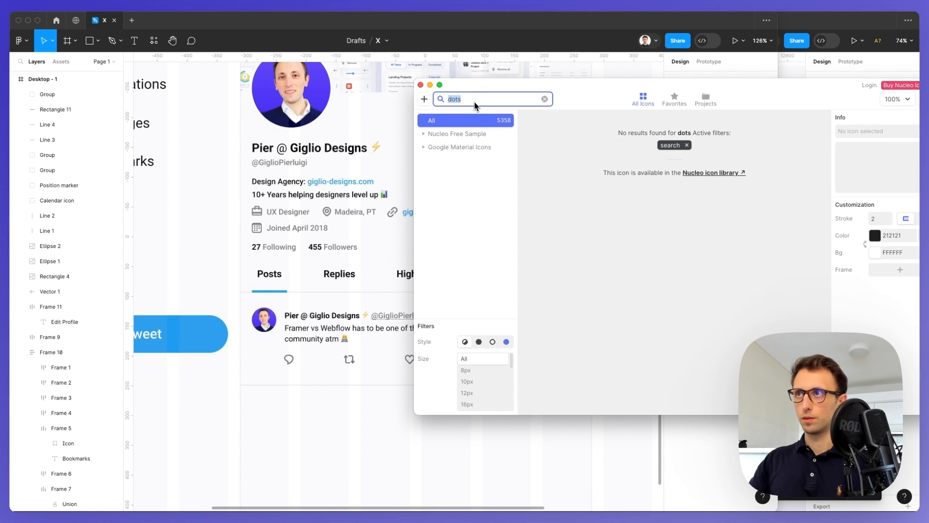
pyautogui.press('BackSpace')
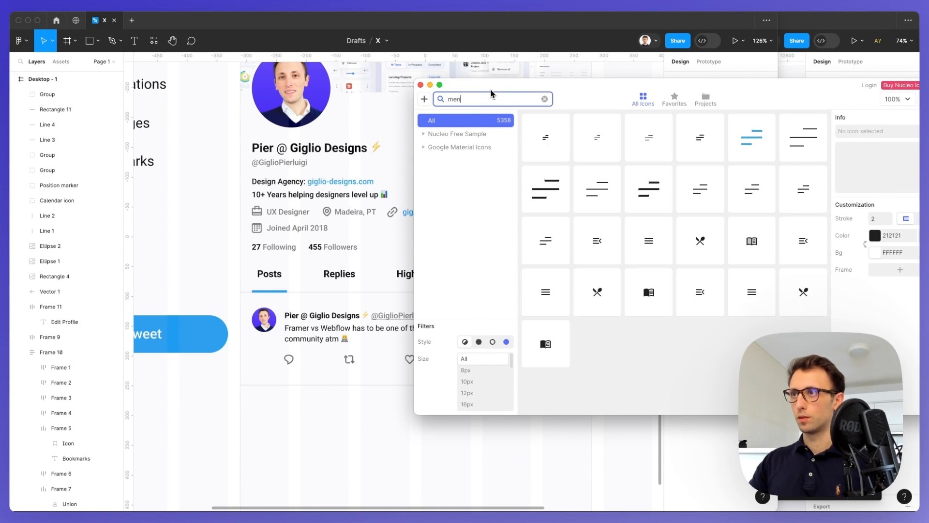
pyautogui.press('BackSpace')
pyautogui.press('BackSpace')
pyautogui.press('BackSpace')
pyautogui.scroll(-2, 594, 147)
pyautogui.scroll(-15, 610, 156)
pyautogui.scroll(-15, 610, 160)
pyautogui.scroll(-12, 610, 160)
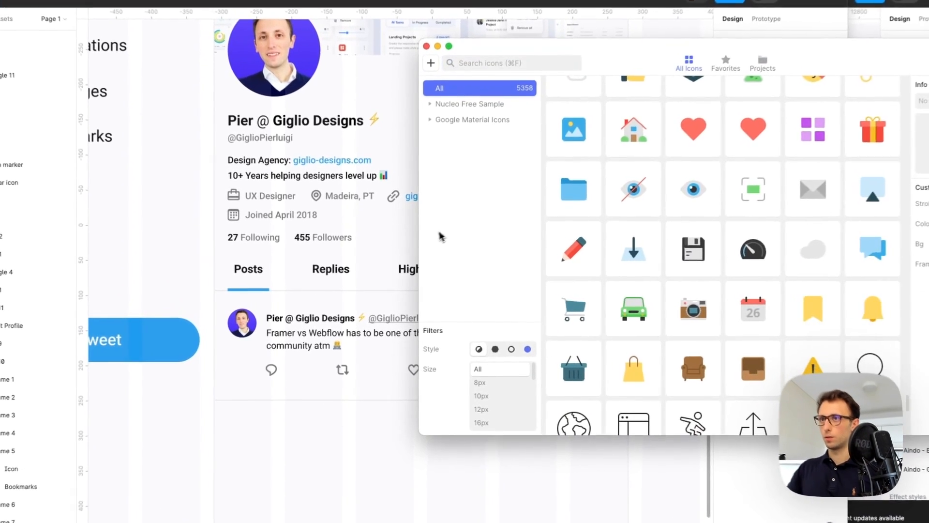
# Draw a small dot beside the tweet, duplicate it into three, and colour them grey 767676
pyautogui.click(406, 242)
pyautogui.scroll(5, 643, 333)
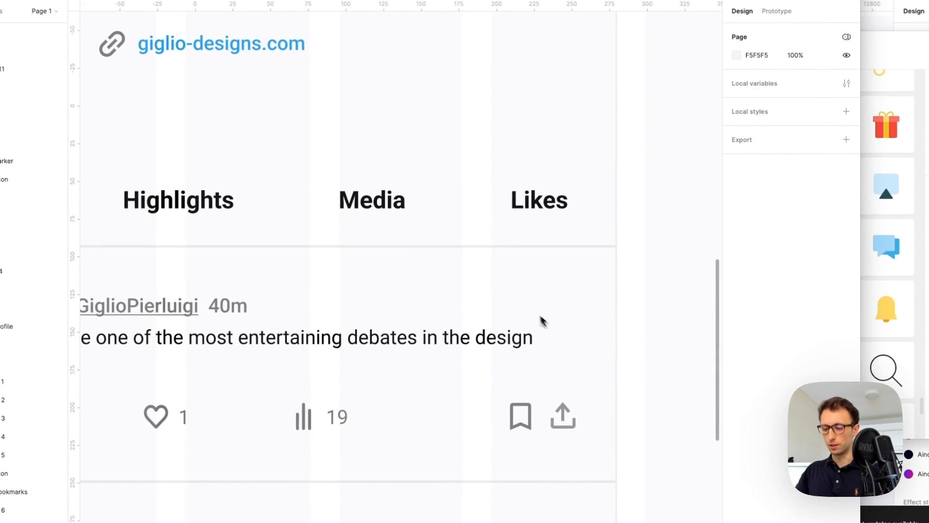
pyautogui.moveTo(519, 272)
pyautogui.mouseDown()
pyautogui.moveTo(539, 285)
pyautogui.moveTo(498, 294)
pyautogui.mouseUp()
pyautogui.press('super+d')
pyautogui.press('i')
pyautogui.click(528, 403)
# Group the three dots and place them at the tweet's top-right corner
pyautogui.press('super+g')
pyautogui.moveTo(554, 280); pyautogui.dragTo(568, 284)
pyautogui.scroll(-3, 568, 284)
pyautogui.click(568, 307)
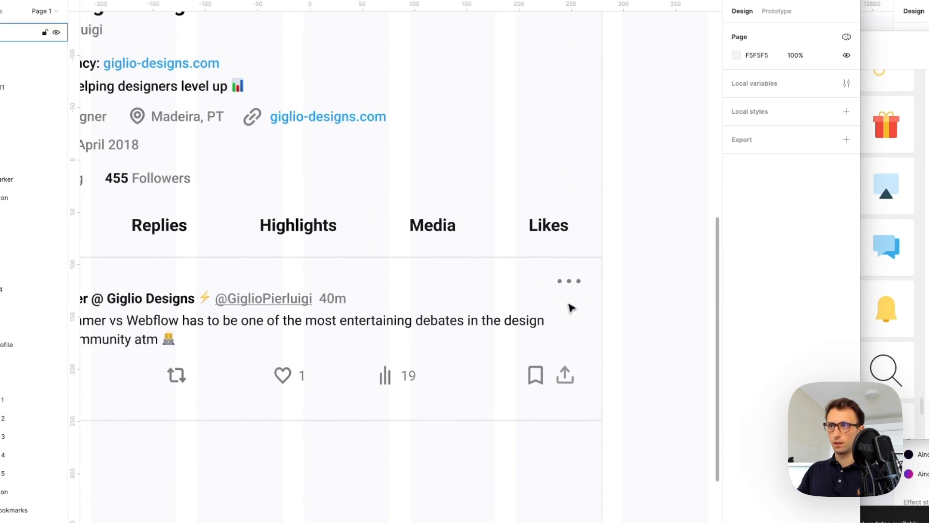
pyautogui.scroll(-3, 567, 308)
pyautogui.scroll(-1, 565, 318)
pyautogui.scroll(-2, 562, 319)
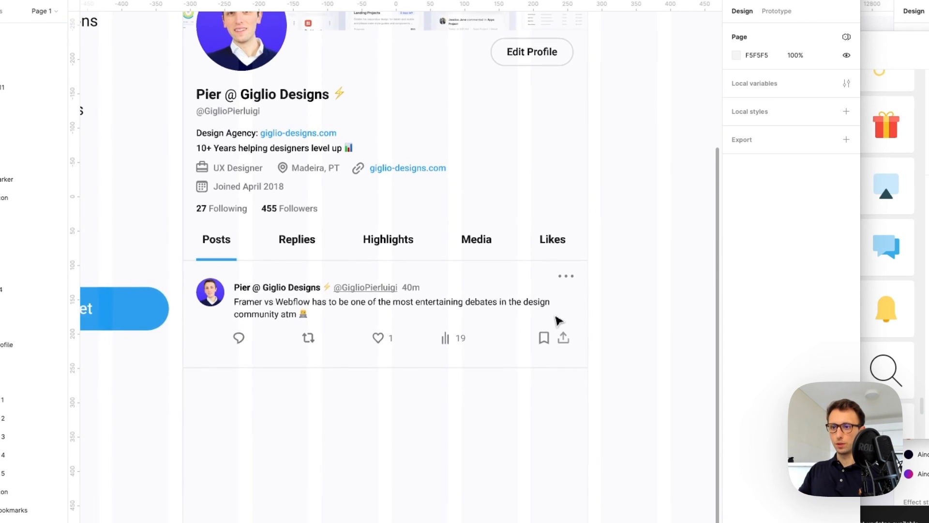
pyautogui.scroll(-1, 557, 316)
# Nudge the tweet's avatar, text and icons up to tighten the post
pyautogui.moveTo(192, 266); pyautogui.dragTo(576, 341)
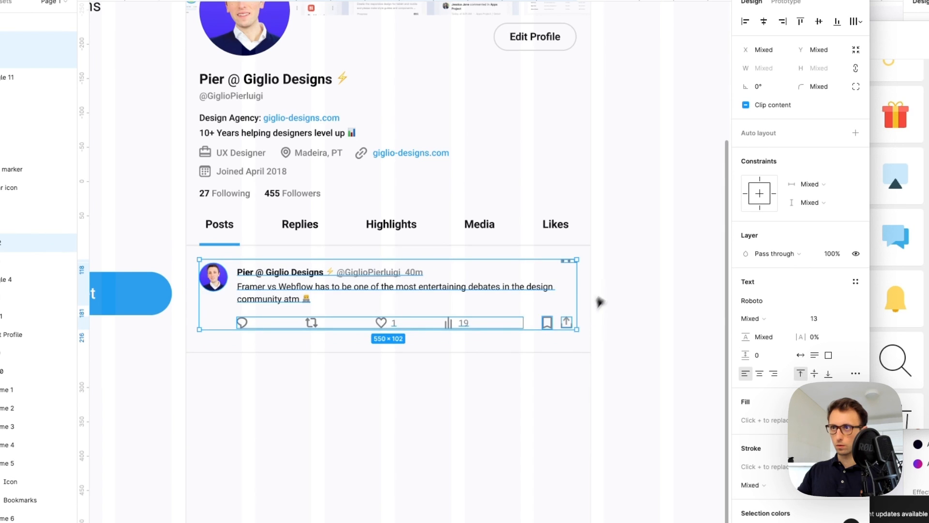
pyautogui.moveTo(628, 267); pyautogui.dragTo(587, 279)
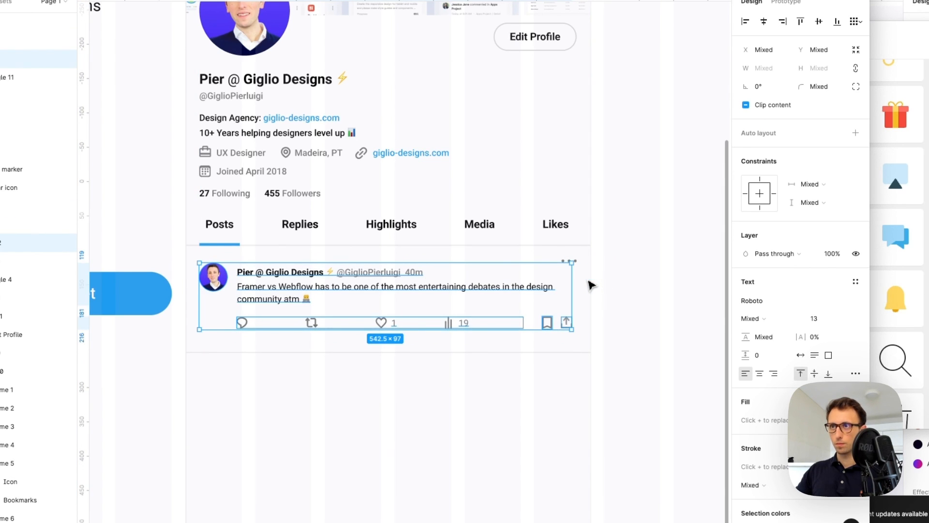
pyautogui.hotkey('shift', 'Up')
pyautogui.press('Up')
pyautogui.press('Up')
pyautogui.press('Up')
pyautogui.press('Up')
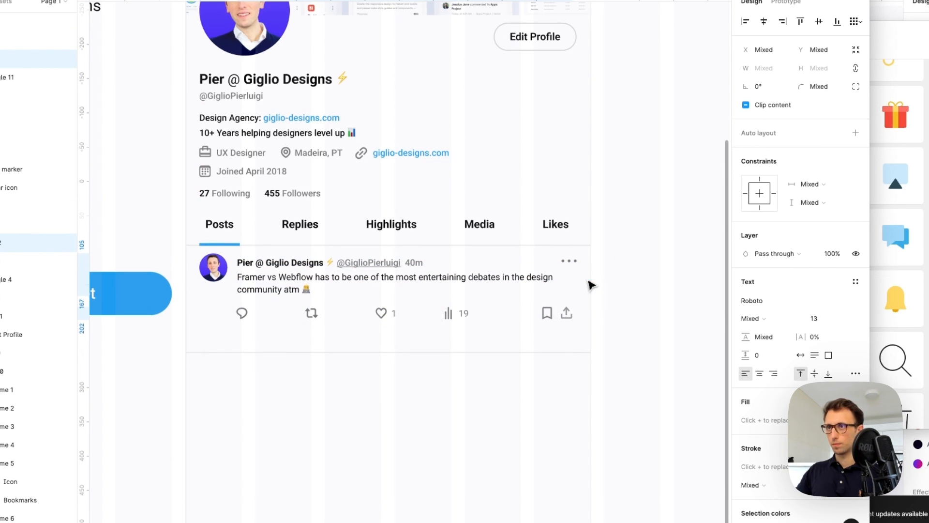
pyautogui.press('Down')
pyautogui.press('Up')
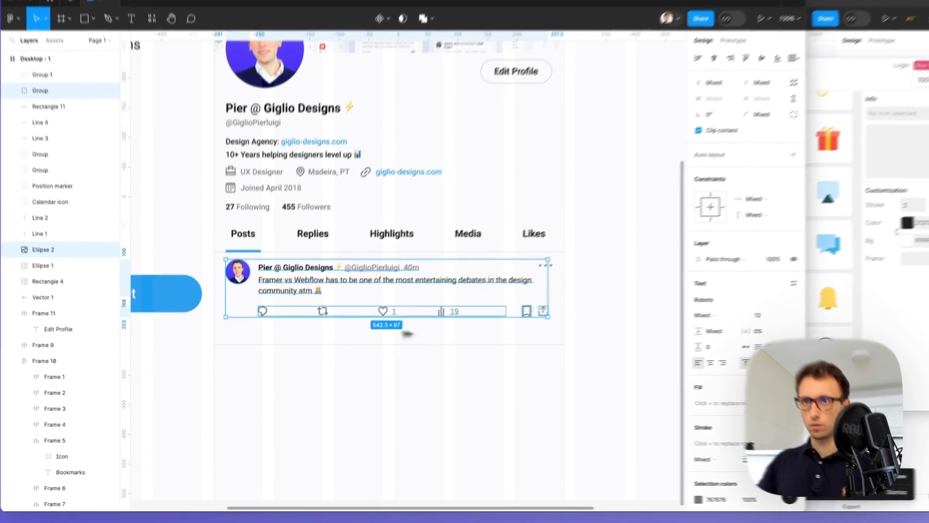
pyautogui.click(265, 335)
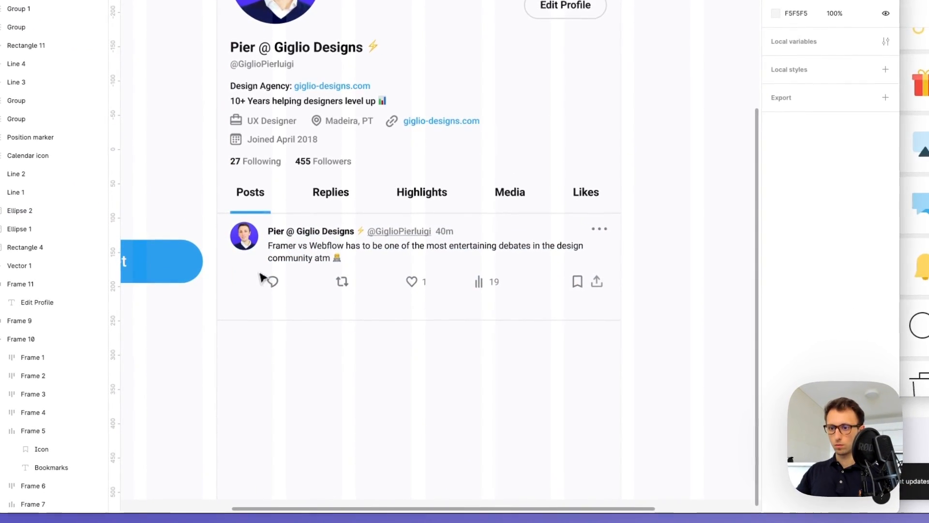
# Nudge the separator line under the tweet up to y 741
pyautogui.click(364, 317)
pyautogui.hotkey('shift', 'Up')
pyautogui.hotkey('shift', 'Up')
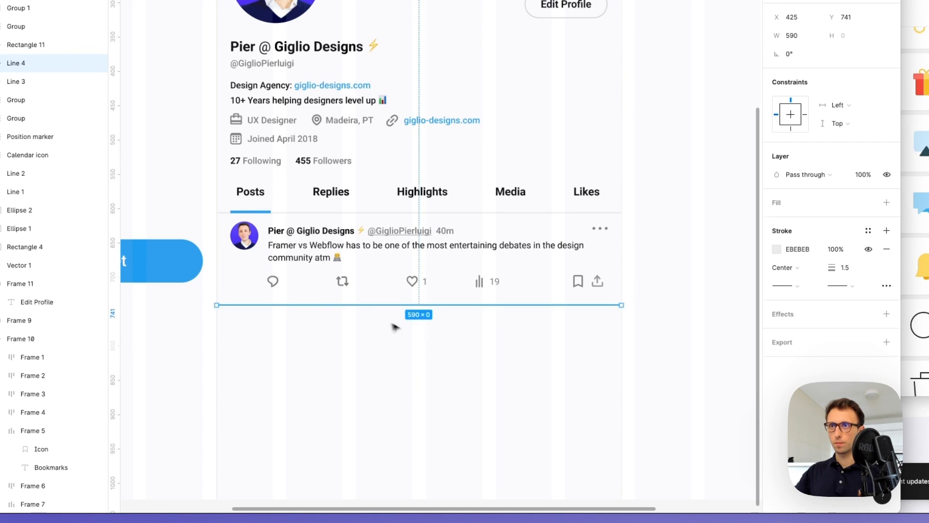
pyautogui.click(436, 330)
pyautogui.scroll(-3, 439, 330)
pyautogui.hscroll(-1, 439, 330)
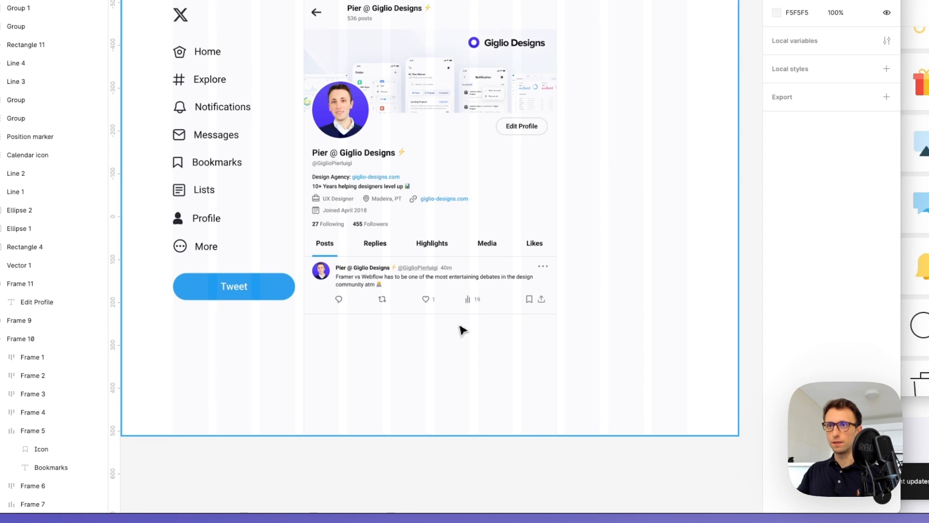
pyautogui.scroll(-1, 461, 324)
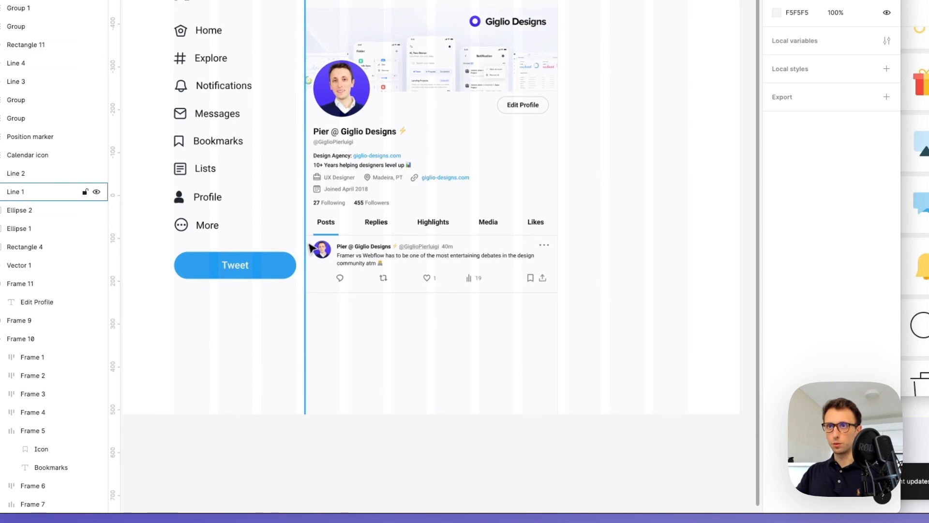
# Copy the tweet below the first and paste in the website redesign sentence
pyautogui.moveTo(312, 243); pyautogui.dragTo(435, 315)
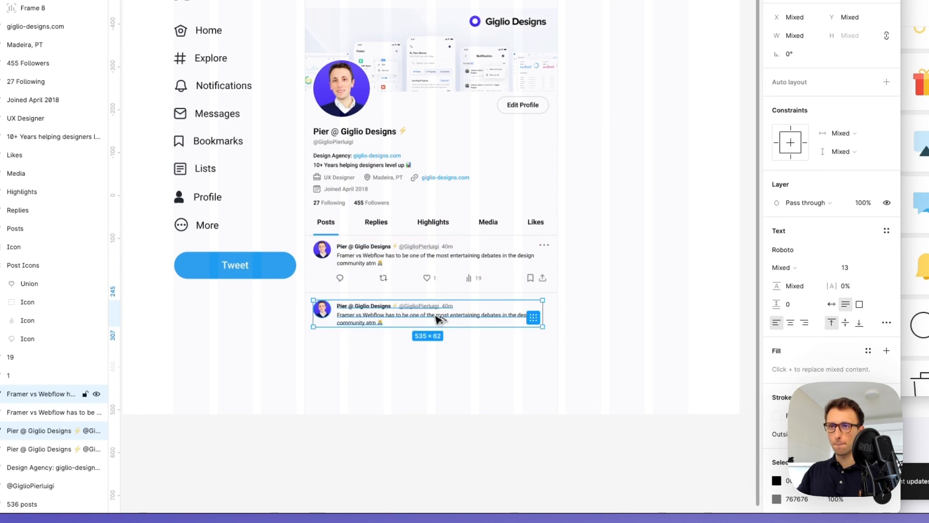
pyautogui.click(456, 349)
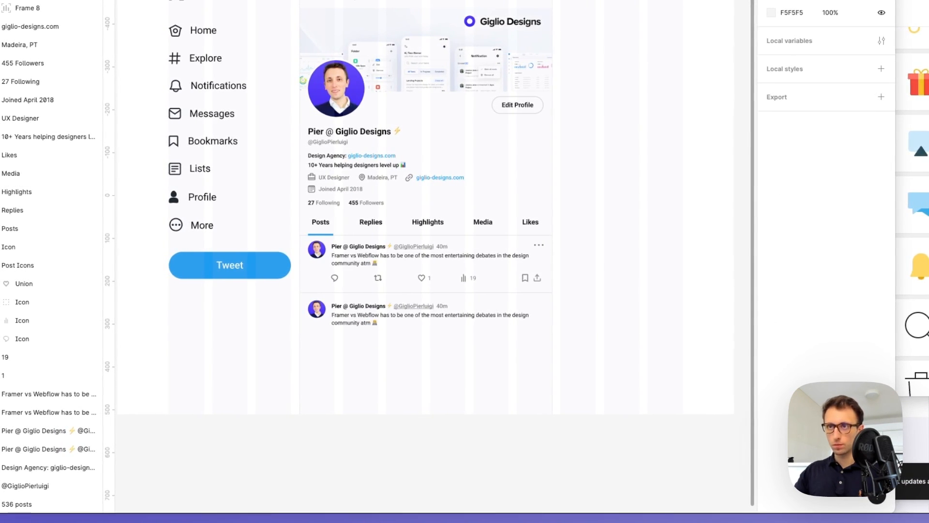
pyautogui.doubleClick(357, 327)
pyautogui.write('A recent website redesign I worked on for a client, which will soon be built in Webflow')
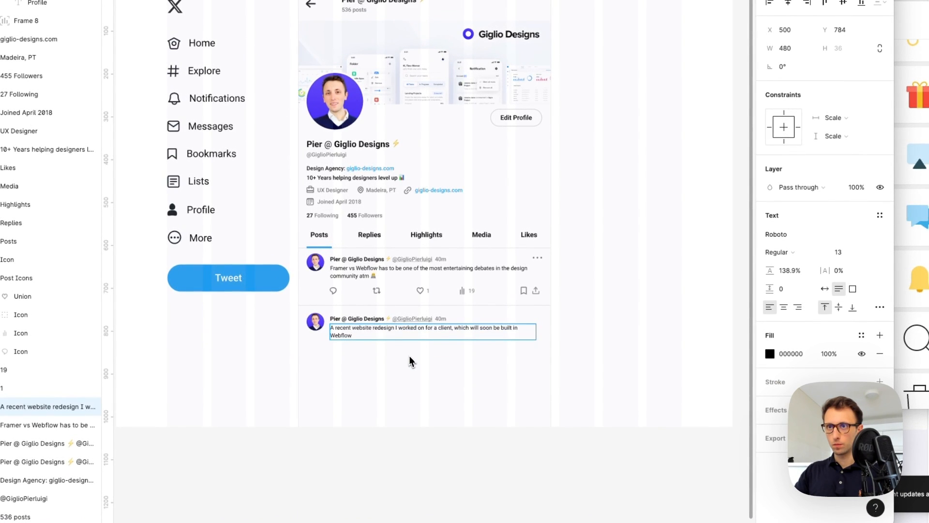
pyautogui.press('ctrl+super+space')
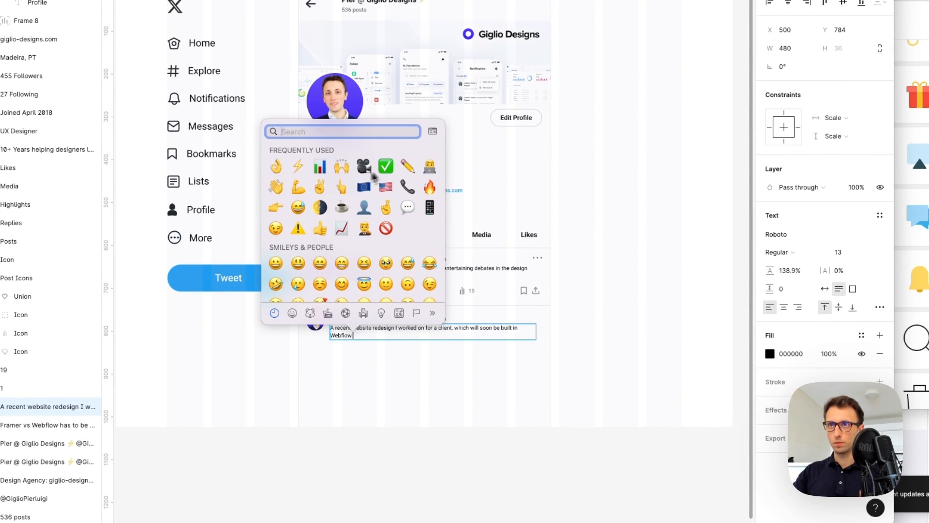
pyautogui.press('Escape')
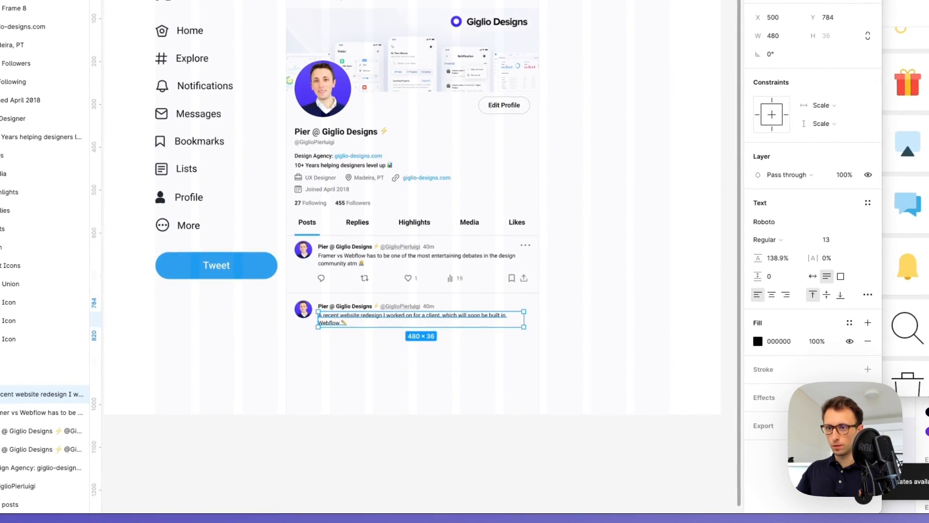
# Add a '#webdesign #webflow' hashtag line under the sentence and select it
pyautogui.doubleClick(343, 339)
pyautogui.click(343, 339)
pyautogui.press('Return')
pyautogui.press('Return')
pyautogui.hotkey('shift', 'Up')
pyautogui.scroll(6, 333, 372)
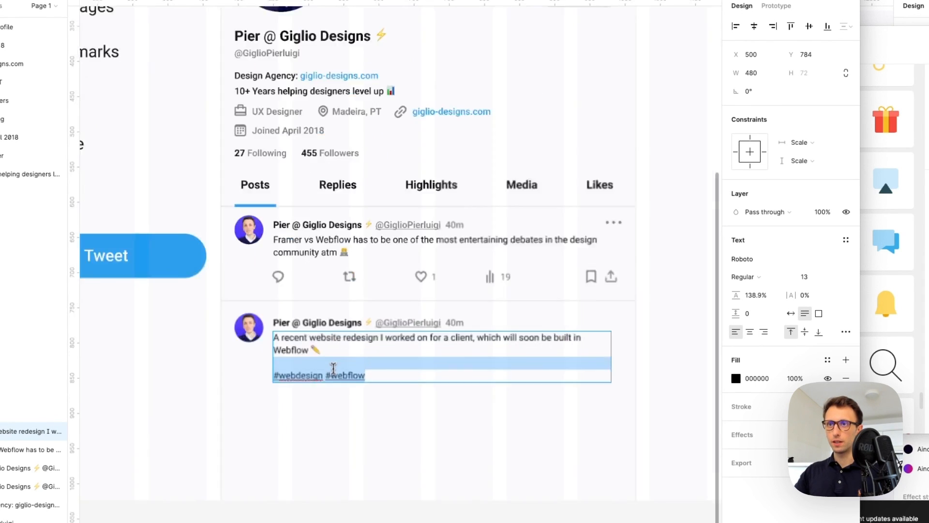
pyautogui.scroll(-3, 527, 378)
pyautogui.moveTo(529, 378); pyautogui.dragTo(363, 385)
pyautogui.press('Escape')
pyautogui.scroll(2, 355, 385)
pyautogui.hscroll(2, 356, 384)
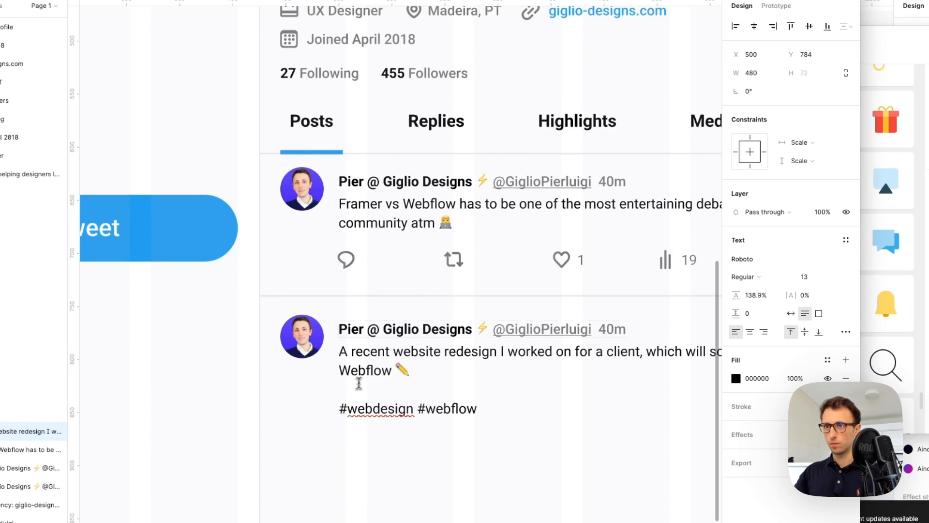
# Colour the hashtags bright blue 0095F9 and draw a 452×183 grey image placeholder below
pyautogui.hotkey('ctrl', 'c')
pyautogui.click(212, 206)
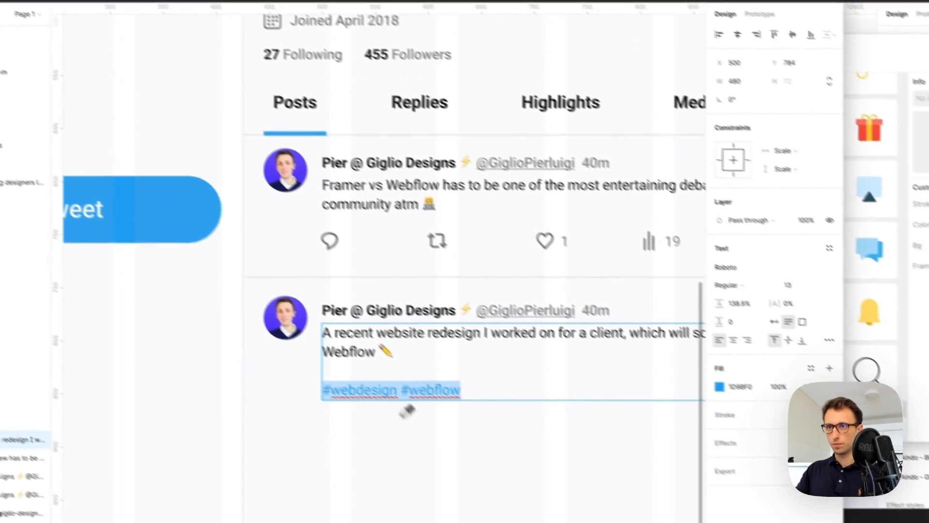
pyautogui.click(722, 388)
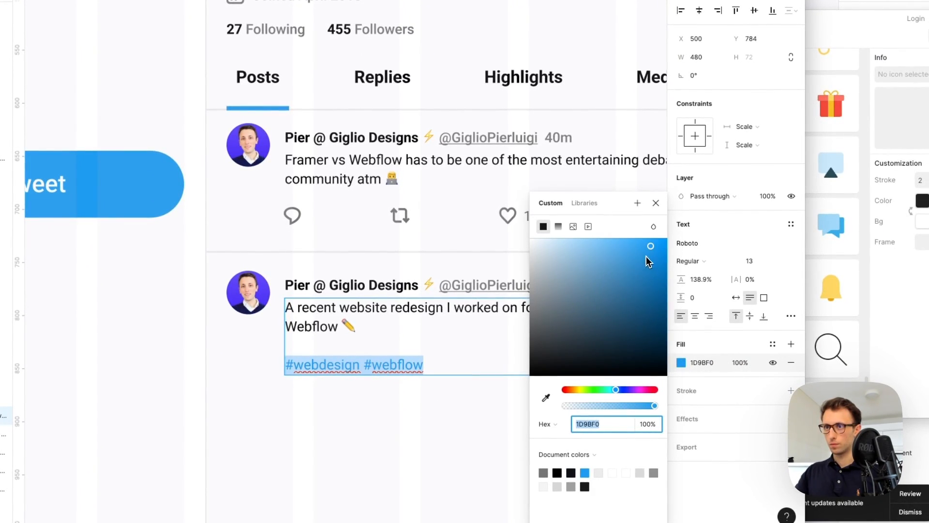
pyautogui.moveTo(649, 248)
pyautogui.mouseDown()
pyautogui.moveTo(719, 250)
pyautogui.moveTo(539, 311)
pyautogui.moveTo(615, 312)
pyautogui.moveTo(665, 241)
pyautogui.mouseUp()
pyautogui.scroll(-3, 334, 410)
pyautogui.press('Escape')
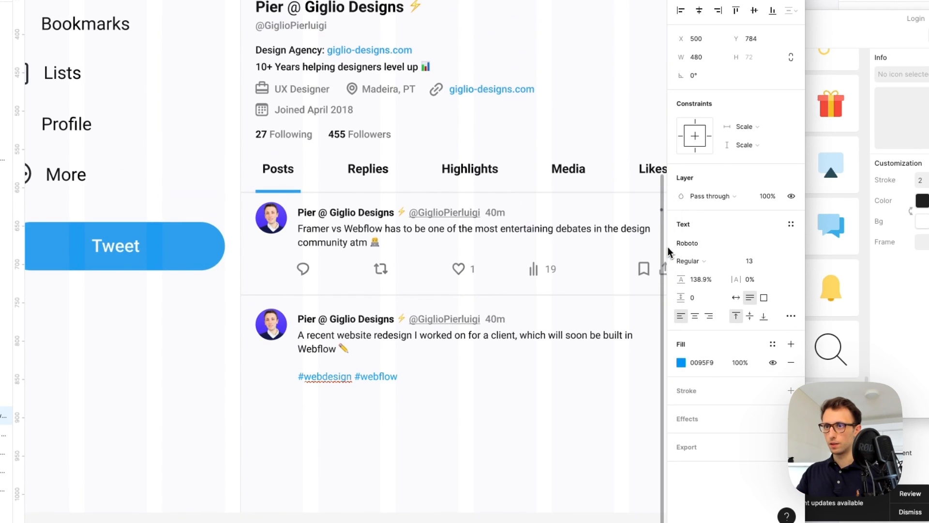
pyautogui.scroll(-3, 431, 402)
pyautogui.hscroll(3, 431, 402)
pyautogui.press('Escape')
pyautogui.press('Escape')
pyautogui.press('r')
pyautogui.moveTo(249, 293); pyautogui.dragTo(601, 437)
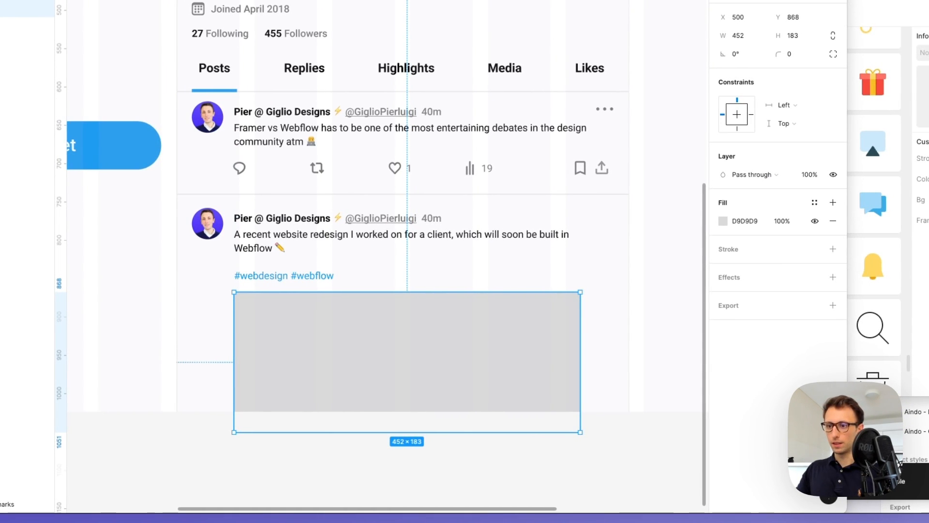
# Paste the website screenshot into the placeholder, crop it into position, and slightly round its corners
pyautogui.press('super+v')
pyautogui.scroll(-2, 501, 325)
pyautogui.doubleClick(502, 325)
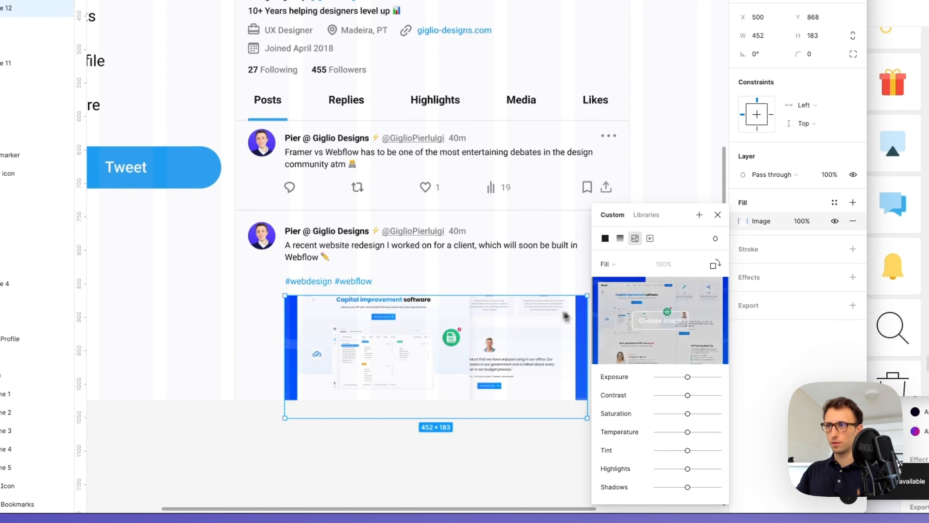
pyautogui.click(614, 264)
pyautogui.click(622, 291)
pyautogui.moveTo(436, 334); pyautogui.dragTo(435, 376)
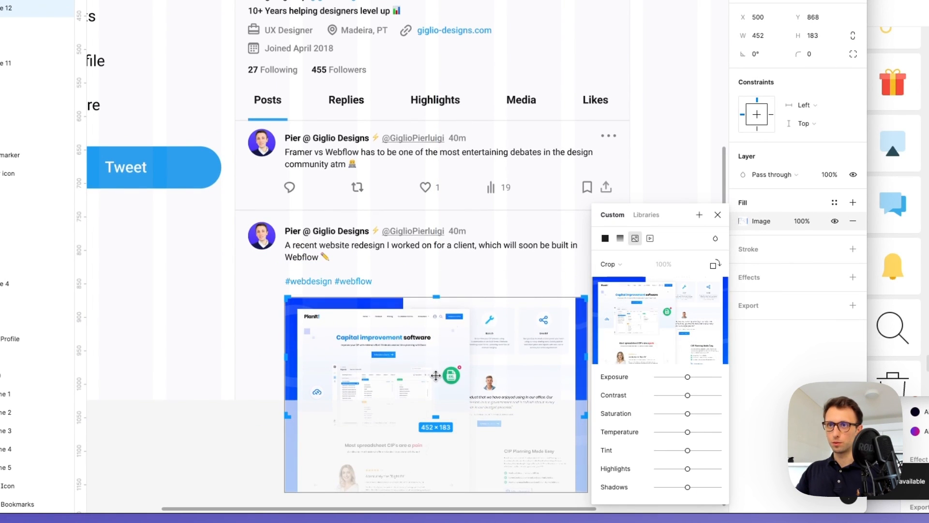
pyautogui.press('Escape')
pyautogui.press('Escape')
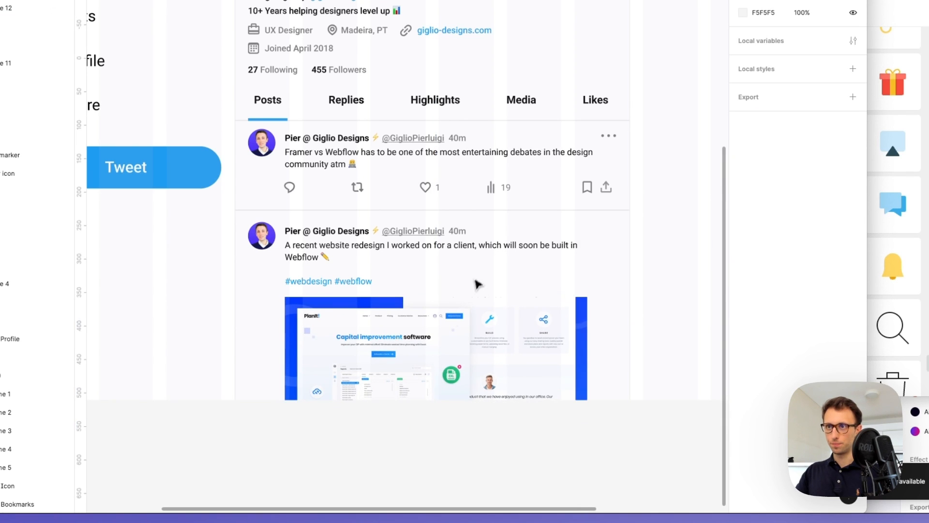
pyautogui.scroll(-2, 478, 277)
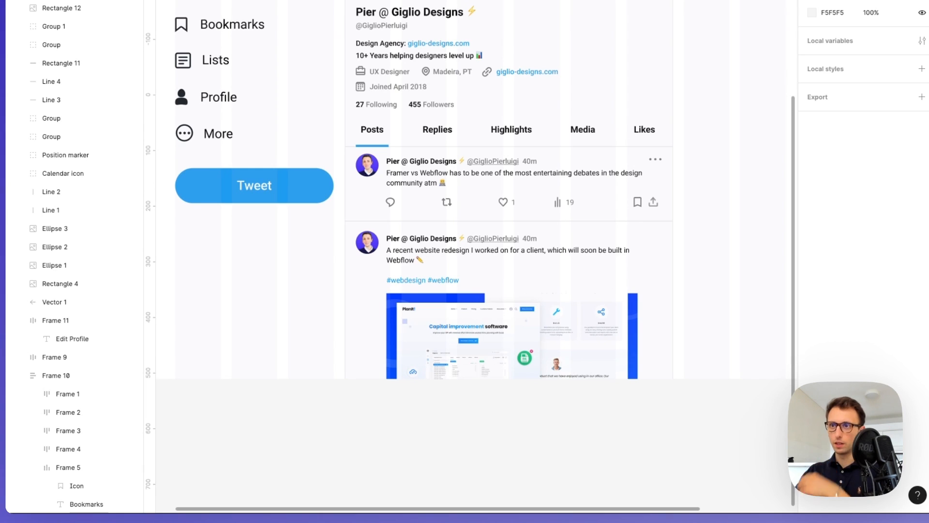
pyautogui.click(538, 323)
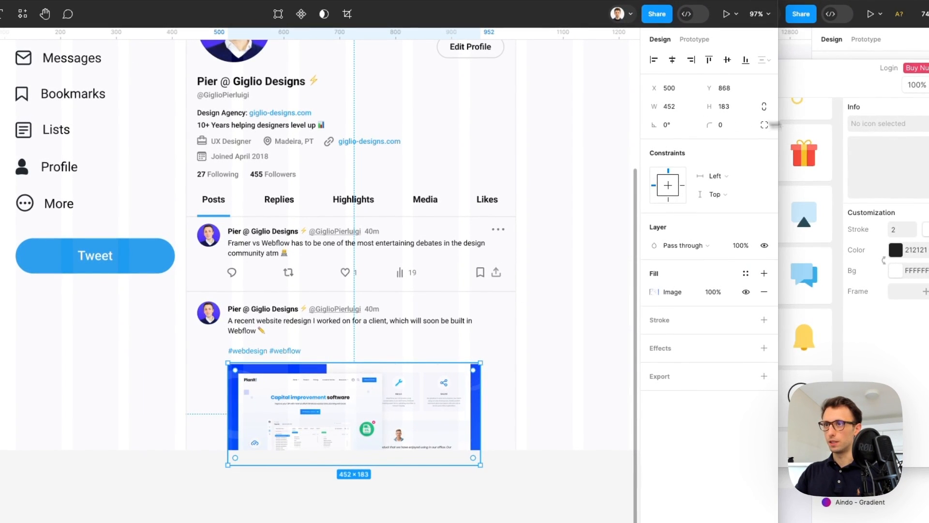
pyautogui.moveTo(709, 124); pyautogui.dragTo(715, 122)
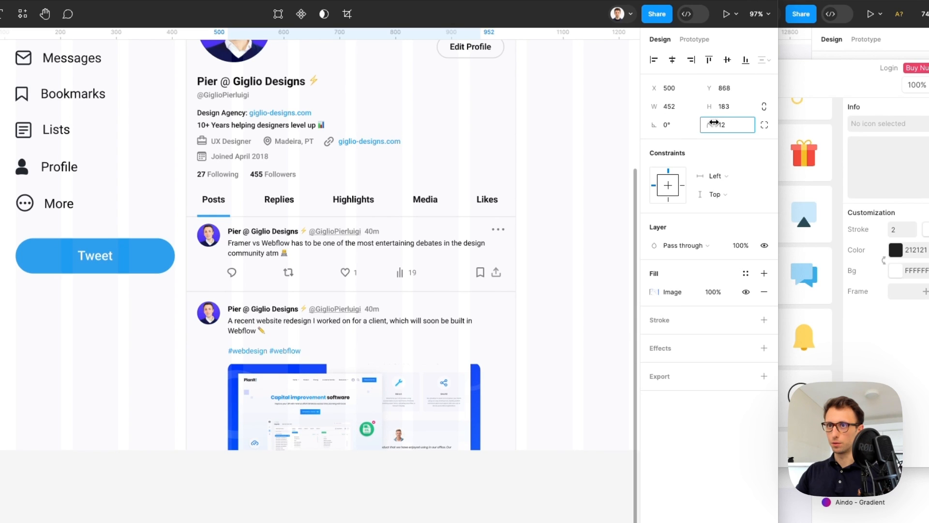
pyautogui.click(535, 328)
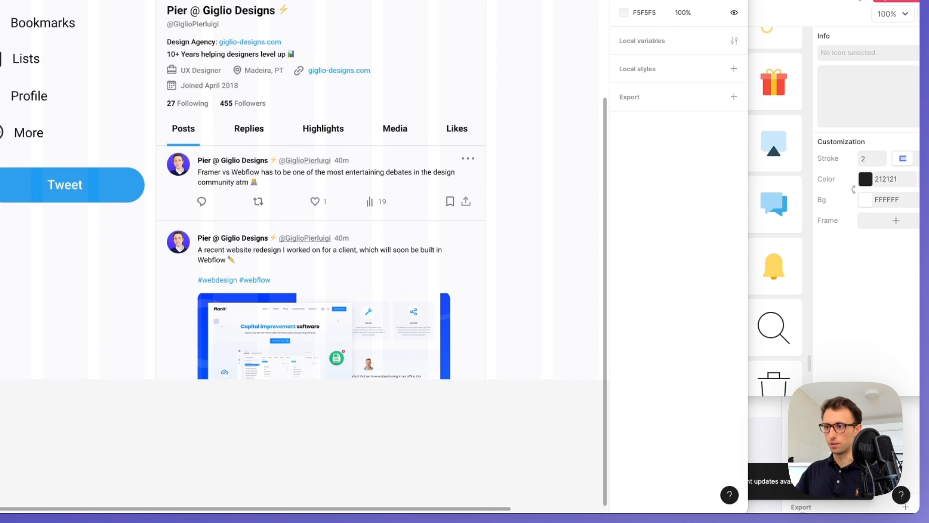
# Draw a 285×44 rectangle at the top of the right column with corner radius 46
pyautogui.hscroll(-1, 484, 270)
pyautogui.scroll(3, 483, 270)
pyautogui.scroll(-2, 523, 259)
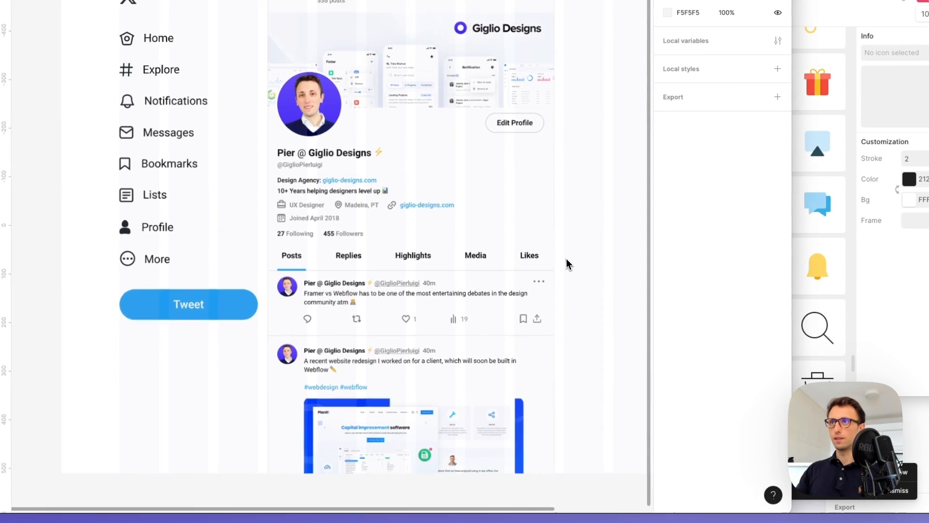
pyautogui.scroll(-1, 566, 260)
pyautogui.hscroll(3, 567, 260)
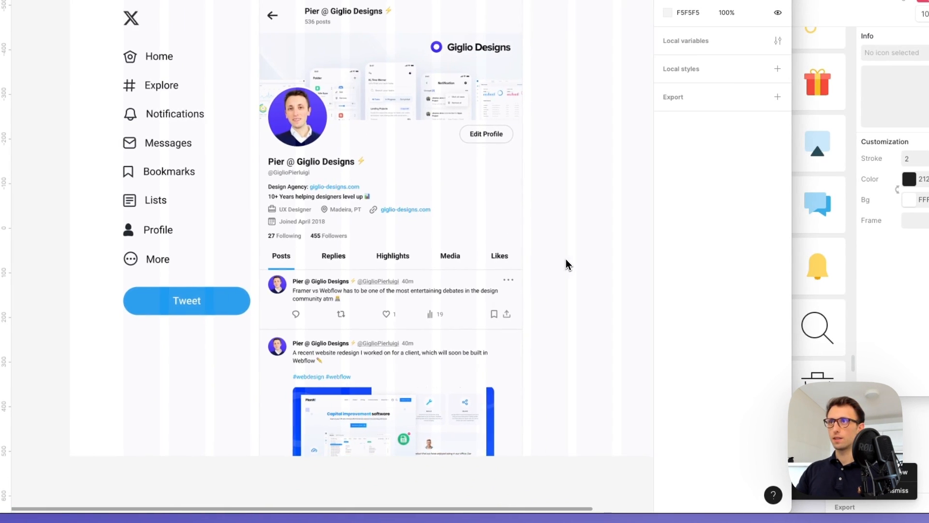
pyautogui.scroll(1, 542, 256)
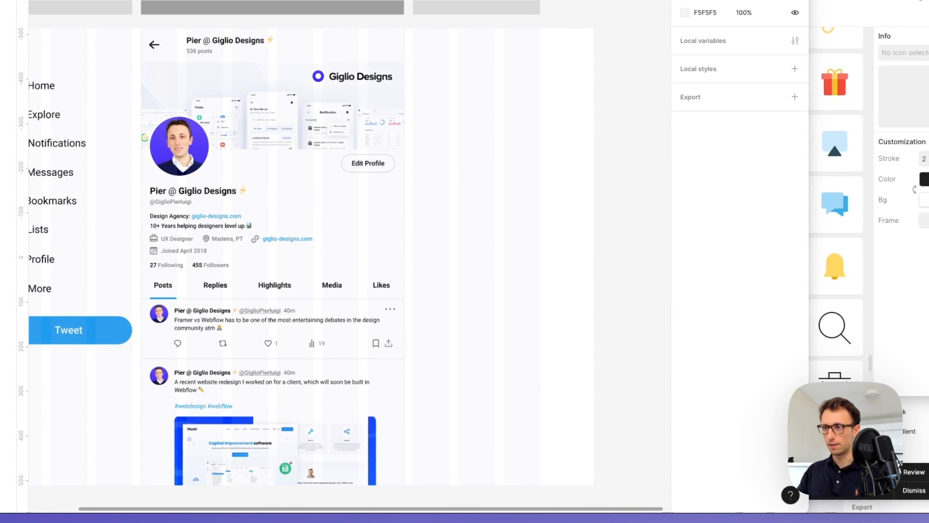
pyautogui.scroll(2, 365, 31)
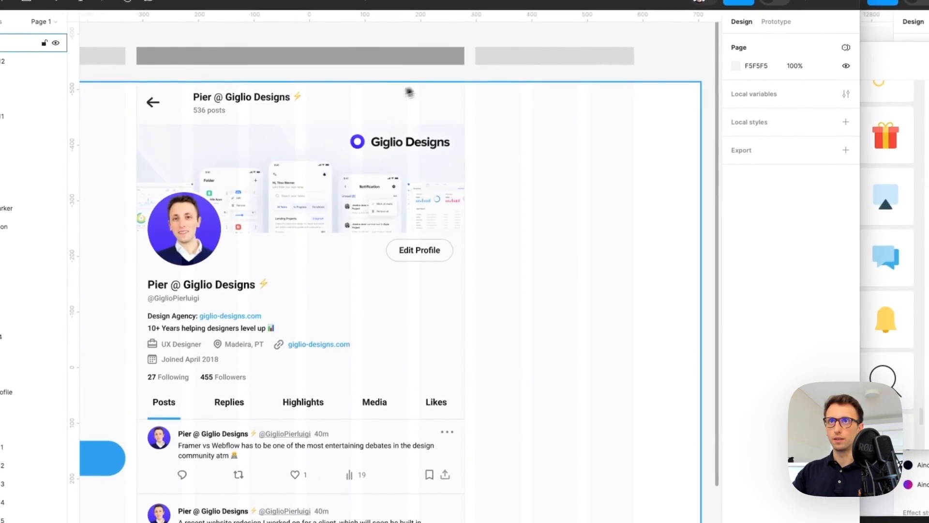
pyautogui.moveTo(482, 95); pyautogui.dragTo(636, 124)
pyautogui.moveTo(607, 114); pyautogui.dragTo(605, 111)
pyautogui.moveTo(789, 112); pyautogui.dragTo(807, 112)
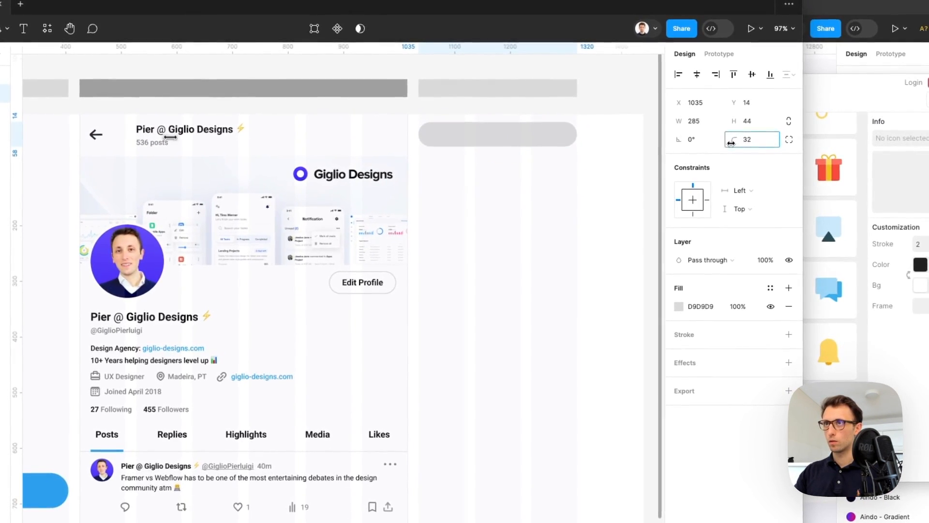
pyautogui.moveTo(731, 143); pyautogui.dragTo(725, 141)
pyautogui.moveTo(495, 141); pyautogui.dragTo(493, 140)
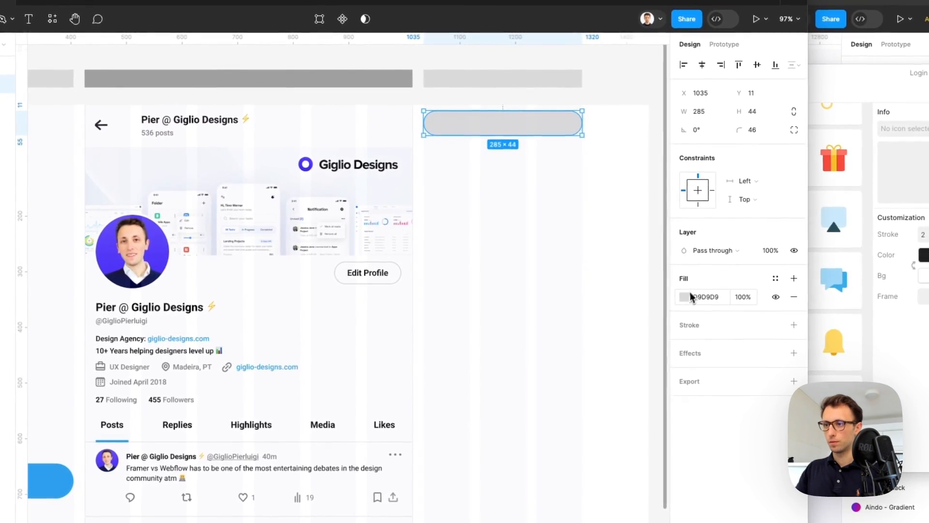
# Change the pill's fill to near-white #FBFBFB
pyautogui.click(691, 301)
pyautogui.moveTo(527, 308); pyautogui.dragTo(526, 301)
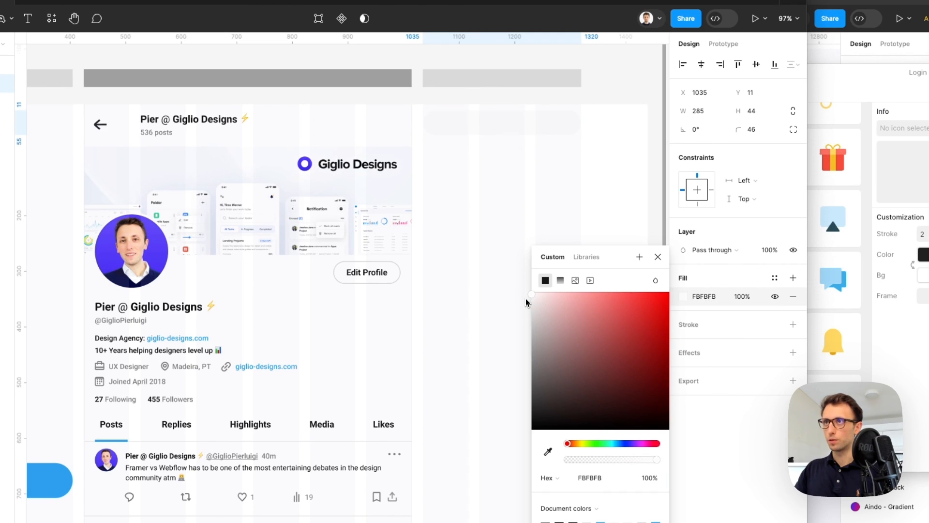
pyautogui.click(523, 303)
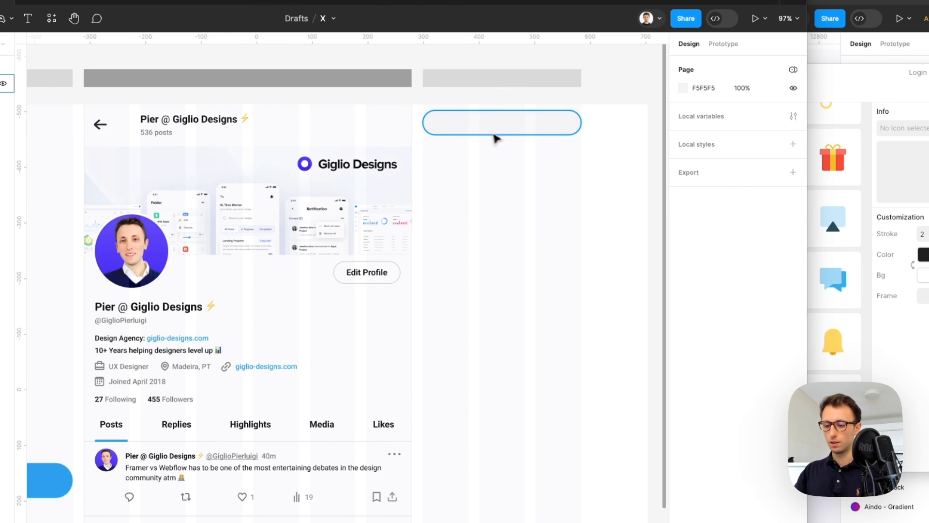
# Move the '536 posts' text into the pill and retype it as 'Search'
pyautogui.click(160, 132)
pyautogui.scroll(5, 499, 125)
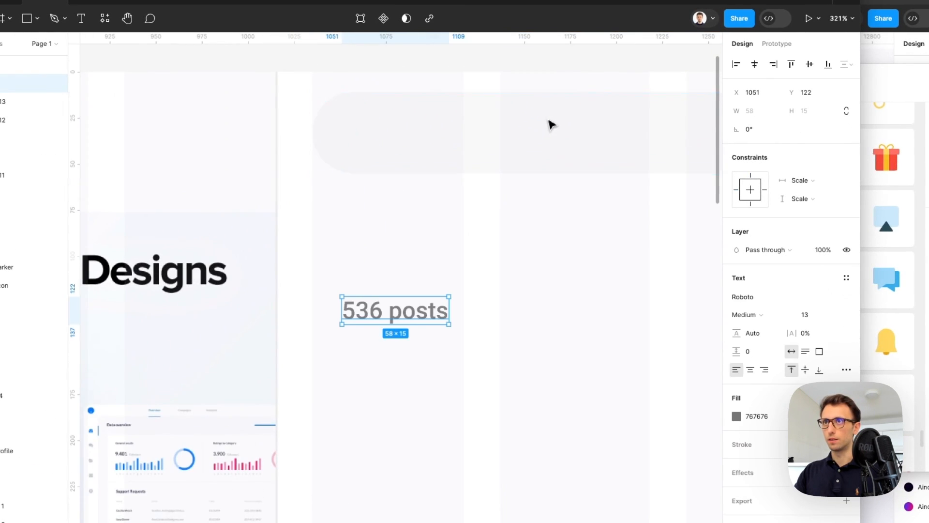
pyautogui.moveTo(400, 315); pyautogui.dragTo(429, 138)
pyautogui.write('Sea')
pyautogui.press('Escape')
# Bring a magnifying-glass icon from the Nucleo library into the bar and ungroup it
pyautogui.click(871, 101)
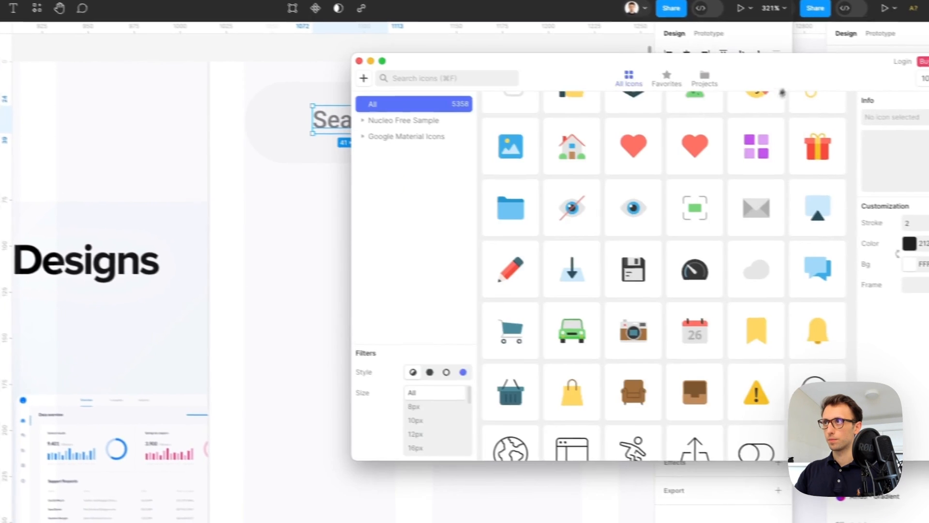
pyautogui.click(473, 79)
pyautogui.write('search')
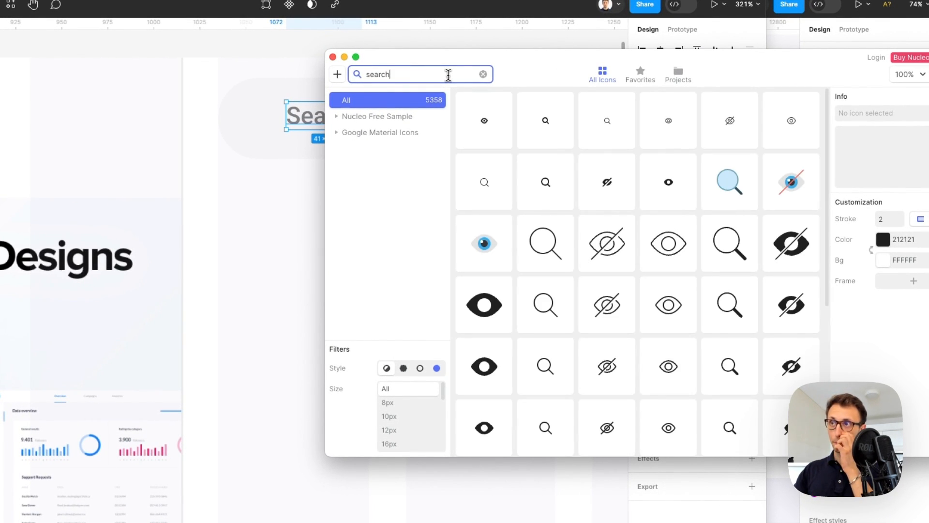
pyautogui.moveTo(544, 426); pyautogui.dragTo(255, 115)
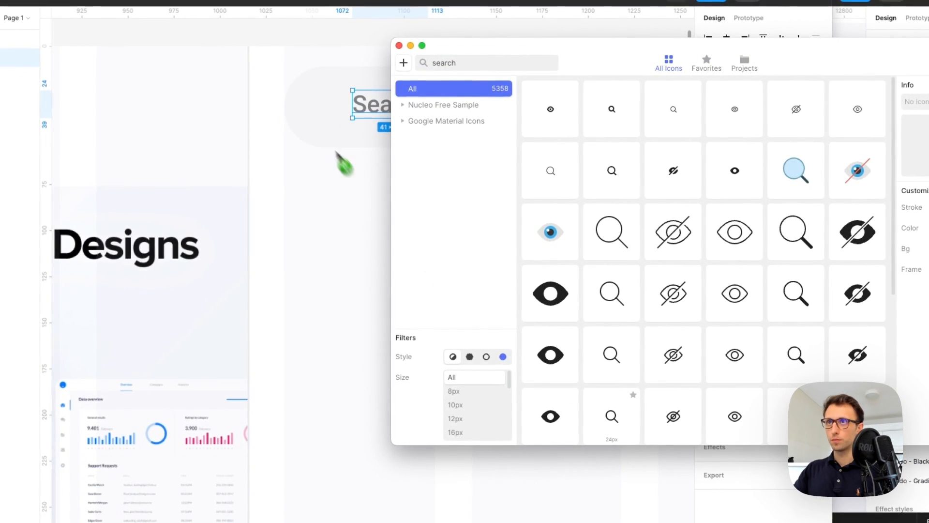
pyautogui.moveTo(322, 104); pyautogui.dragTo(322, 103)
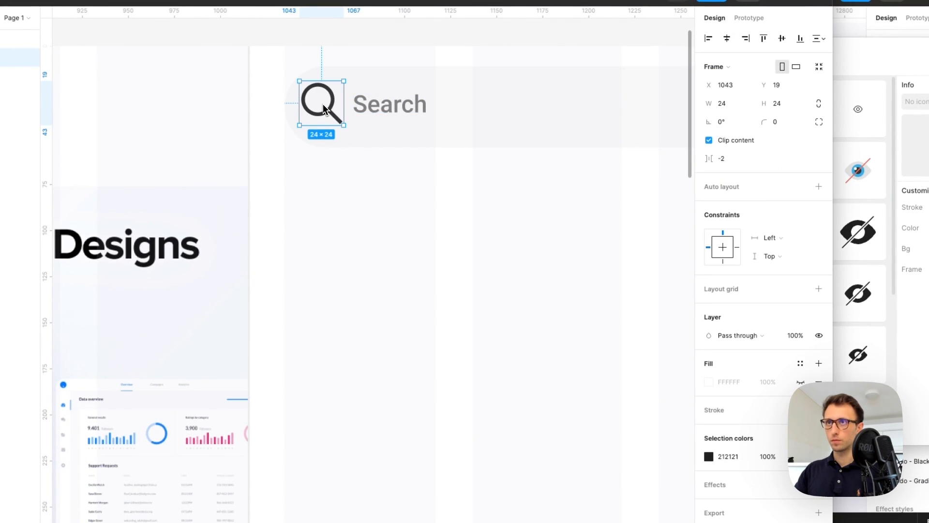
pyautogui.press('shift+super+g')
pyautogui.moveTo(323, 104); pyautogui.dragTo(352, 109)
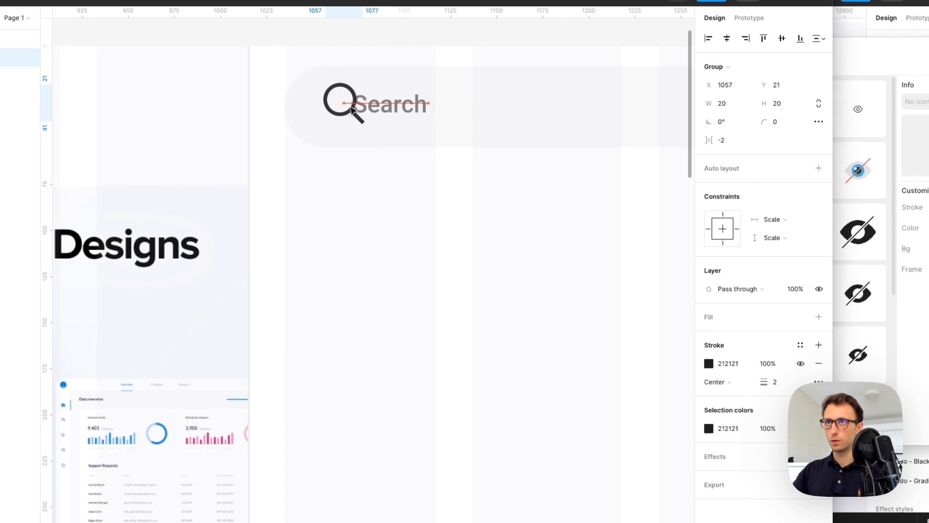
# Scale the search icon to 17×17 and lower its opacity to a light grey
pyautogui.press('k')
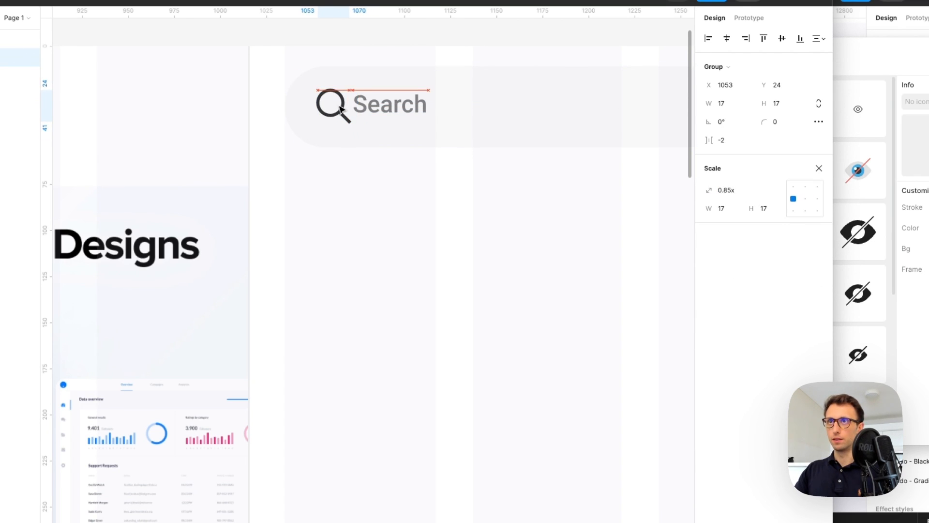
pyautogui.moveTo(340, 109); pyautogui.dragTo(415, 105)
pyautogui.press('7')
pyautogui.click(347, 112)
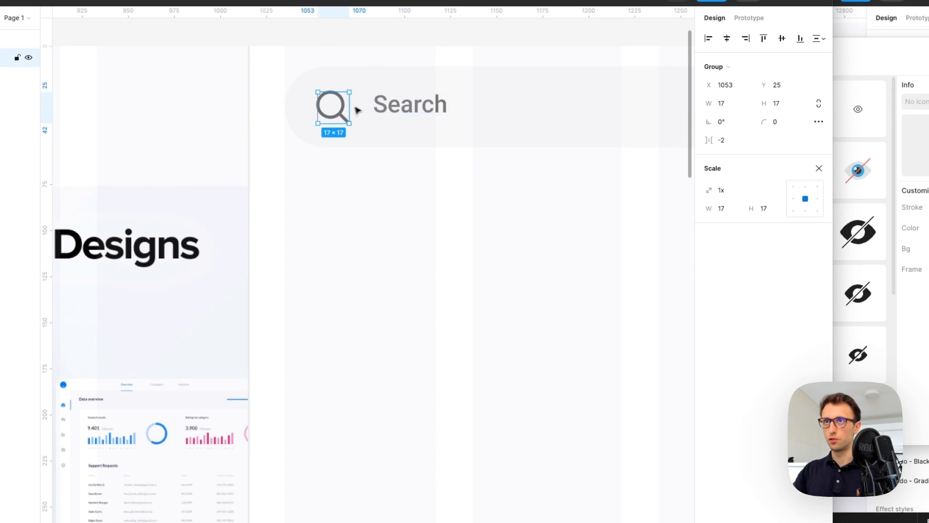
pyautogui.scroll(-5, 348, 112)
pyautogui.click(448, 193)
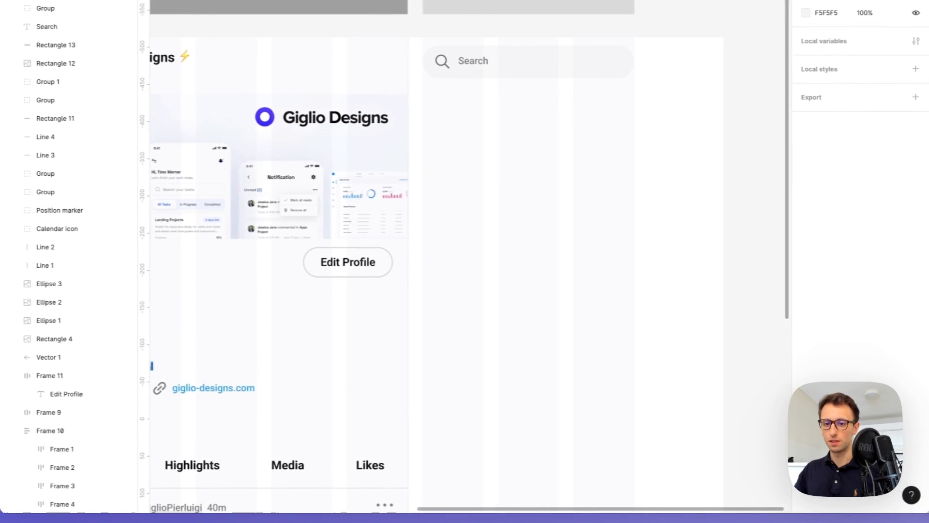
# Try placing grid screenshots below the search bar, then delete them
pyautogui.moveTo(549, 375); pyautogui.dragTo(654, 185)
pyautogui.moveTo(649, 151); pyautogui.dragTo(520, 151)
pyautogui.moveTo(395, 161); pyautogui.dragTo(396, 162)
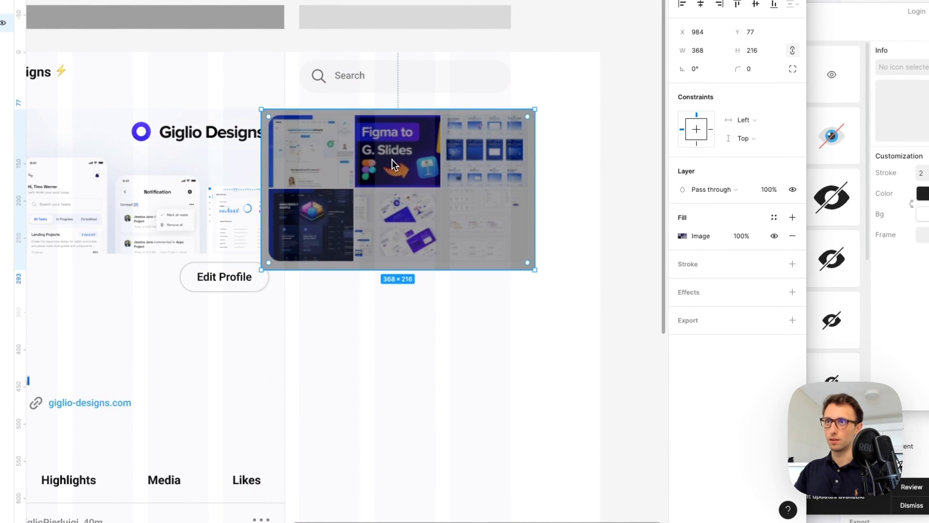
pyautogui.press('Delete')
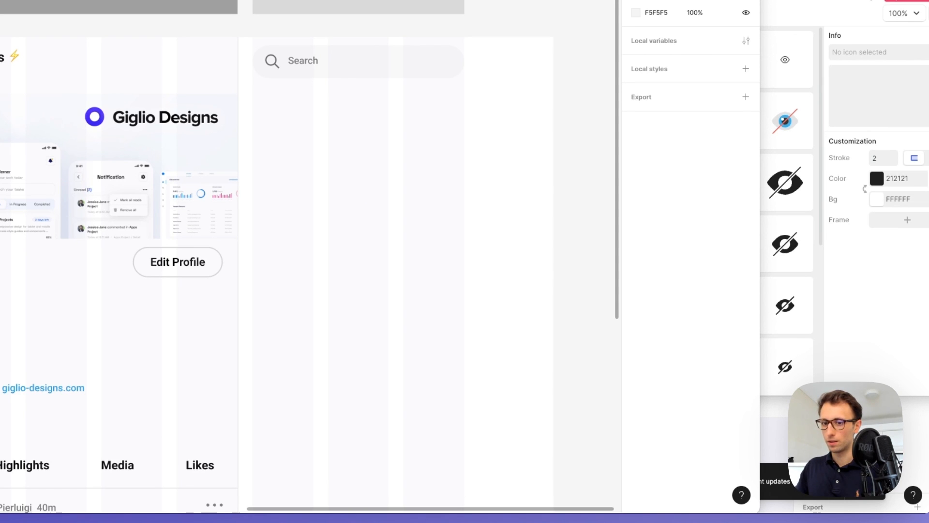
pyautogui.moveTo(83, 436); pyautogui.dragTo(536, 132)
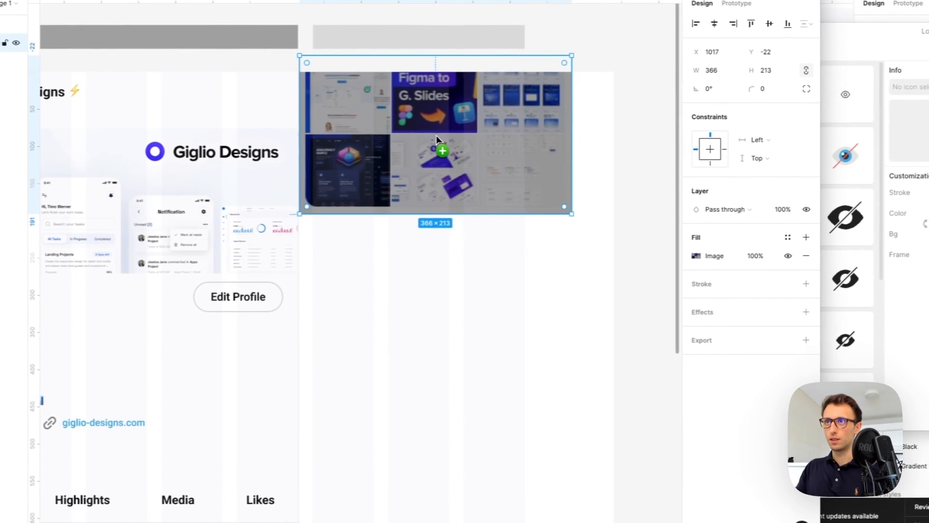
pyautogui.scroll(3, 535, 132)
pyautogui.moveTo(547, 174); pyautogui.dragTo(557, 271)
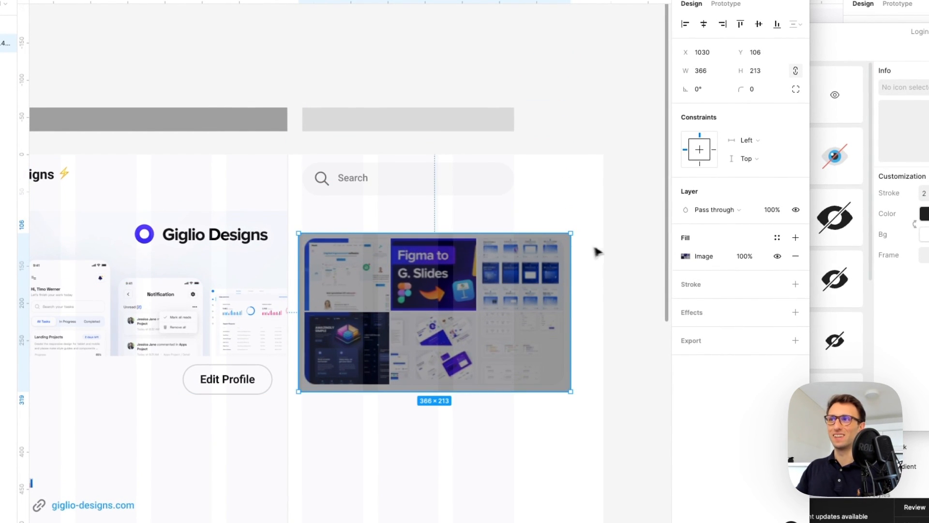
pyautogui.click(609, 251)
pyautogui.click(487, 279)
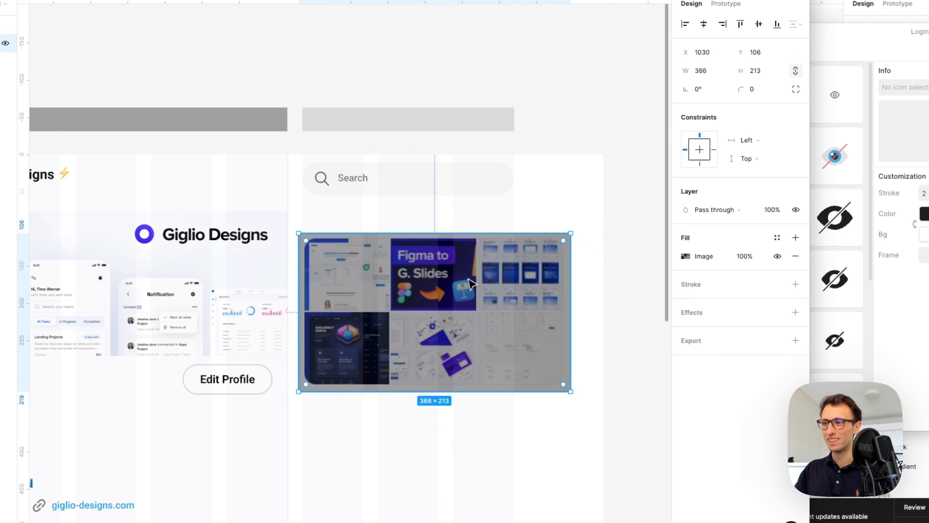
pyautogui.press('Delete')
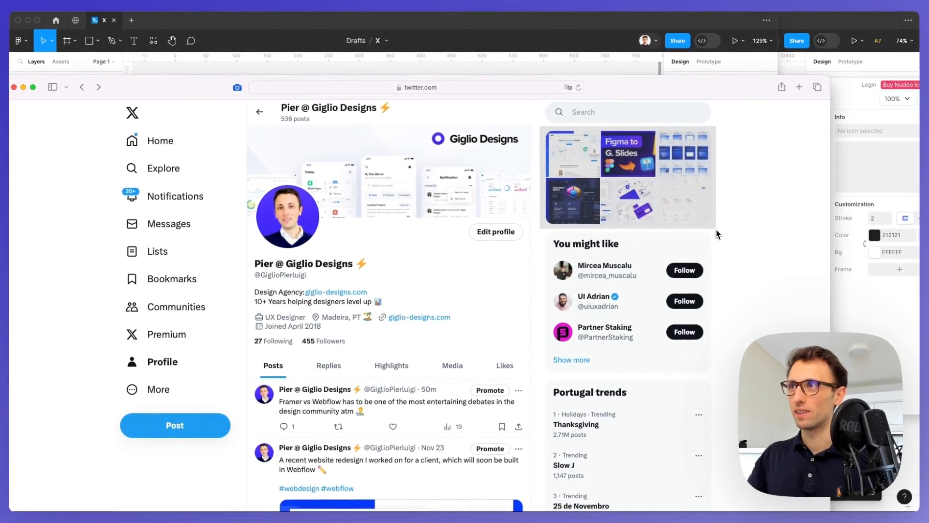
# Capture a screenshot of the media grid and paste it below the Search bar
pyautogui.moveTo(716, 234); pyautogui.dragTo(717, 233)
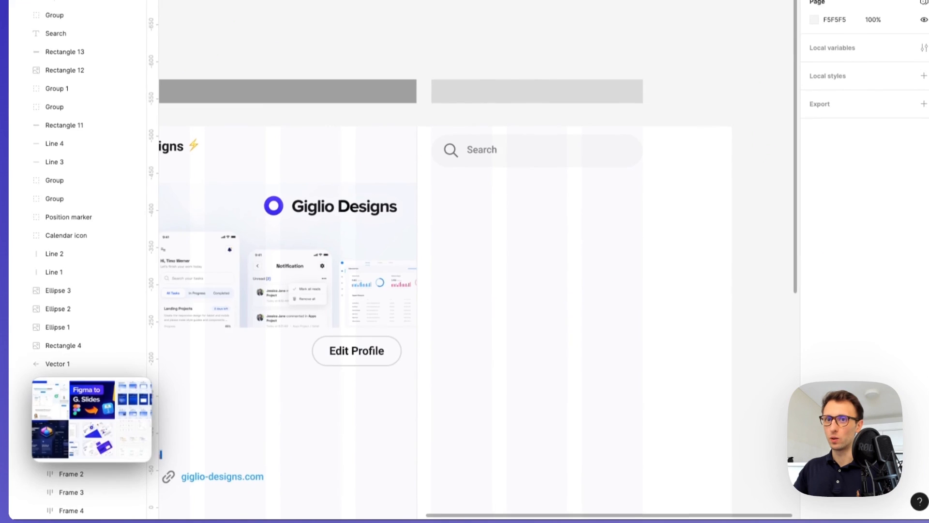
pyautogui.moveTo(64, 418)
pyautogui.click(74, 399)
pyautogui.hotkey('ctrl', 'v')
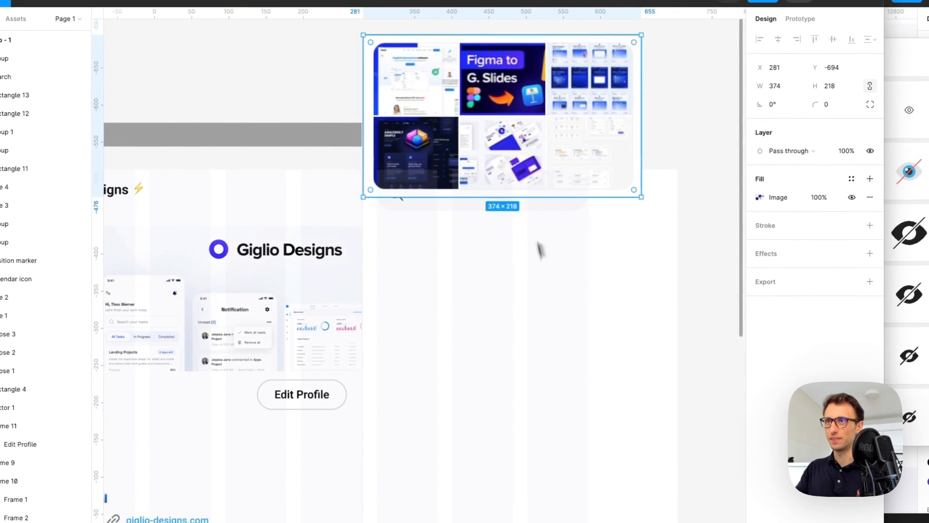
pyautogui.moveTo(517, 71); pyautogui.dragTo(520, 251)
# Crop the grid image's edges to about 350 wide and 195 high
pyautogui.scroll(3, 537, 220)
pyautogui.moveTo(536, 213); pyautogui.dragTo(534, 228)
pyautogui.click(463, 481)
pyautogui.click(474, 462)
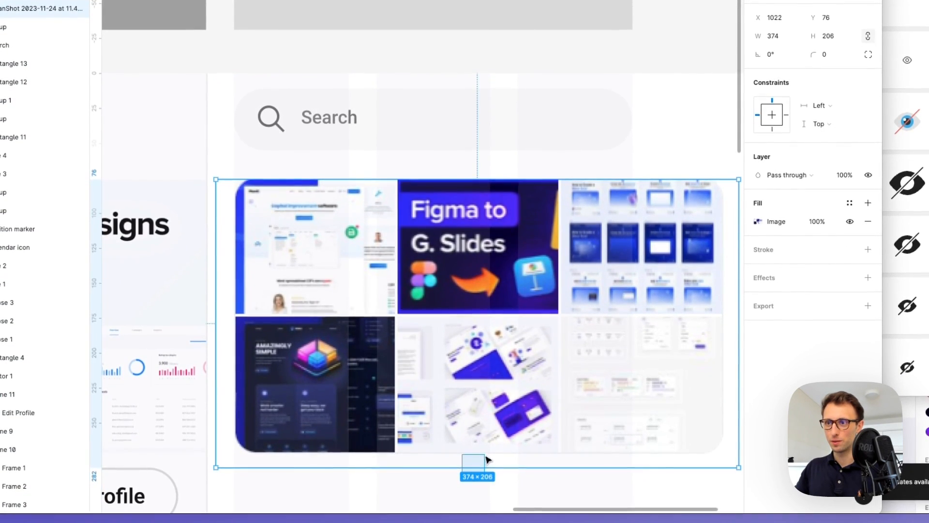
pyautogui.moveTo(528, 464); pyautogui.dragTo(531, 453)
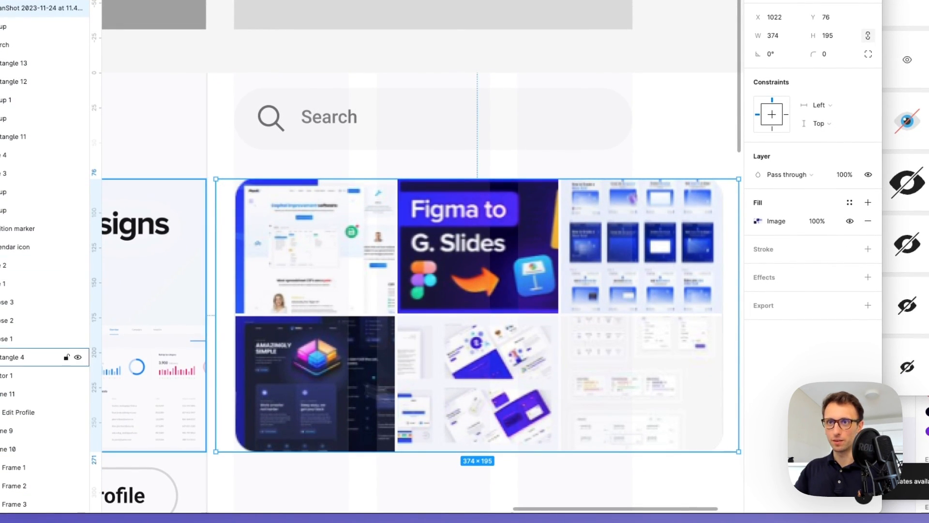
pyautogui.moveTo(215, 315); pyautogui.dragTo(234, 314)
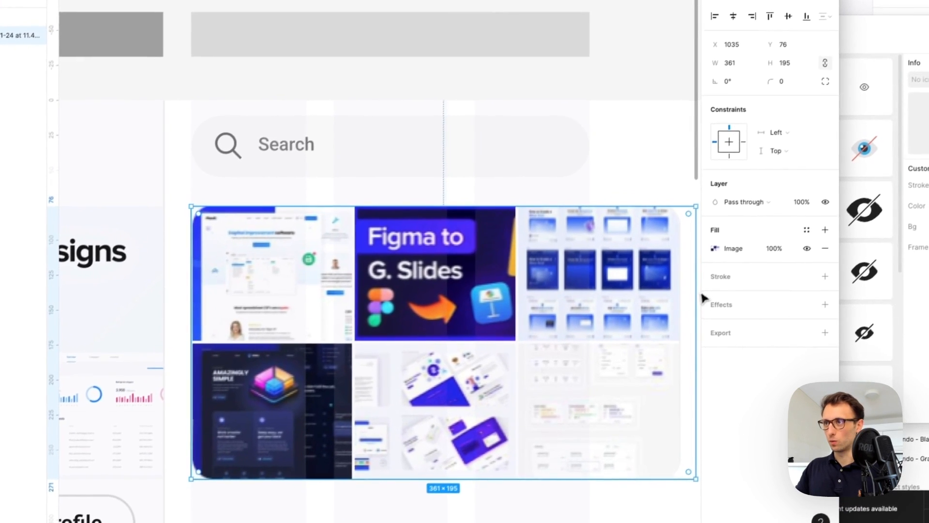
pyautogui.moveTo(695, 297); pyautogui.dragTo(681, 295)
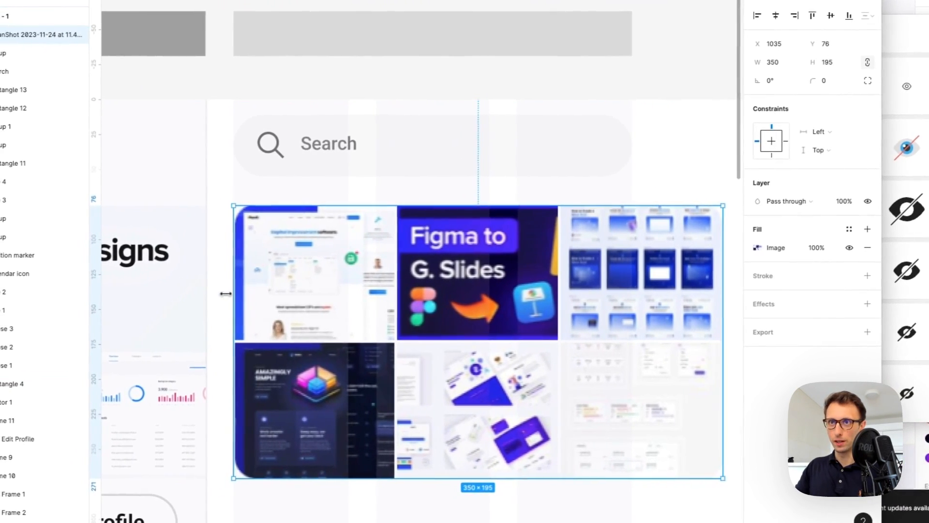
pyautogui.moveTo(185, 297); pyautogui.dragTo(238, 290)
pyautogui.moveTo(309, 278); pyautogui.dragTo(313, 257)
# Shrink the image grid to 285×159 and align it under the search bar
pyautogui.scroll(-3, 315, 261)
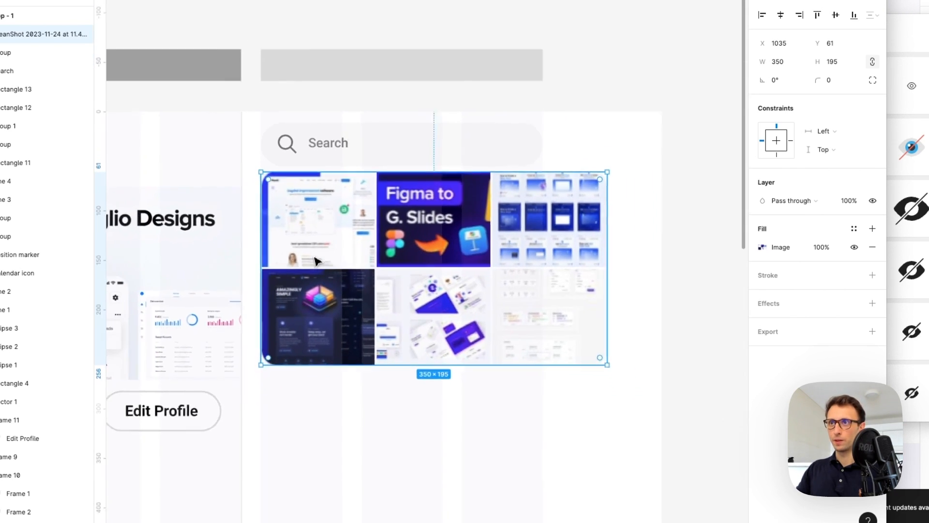
pyautogui.moveTo(588, 266); pyautogui.dragTo(525, 263)
pyautogui.scroll(-1, 521, 257)
pyautogui.scroll(-1, 521, 256)
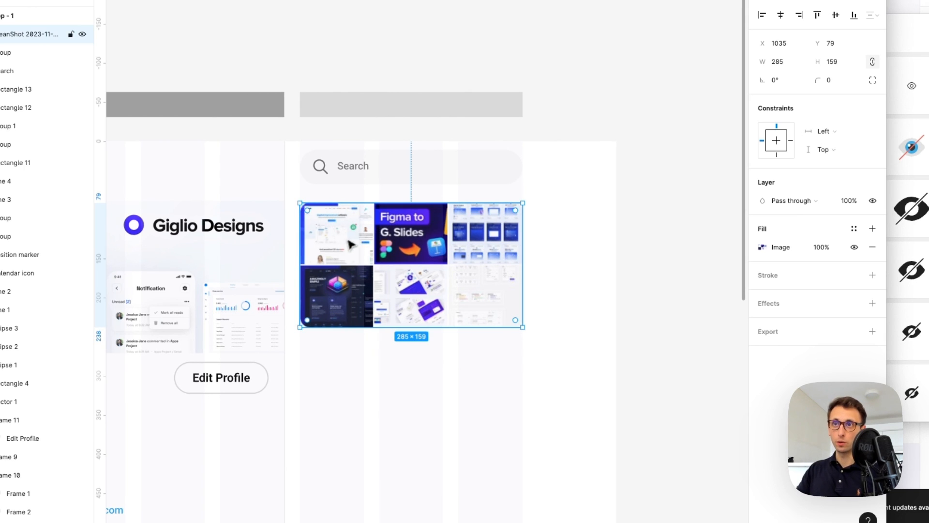
pyautogui.scroll(-2, 385, 266)
pyautogui.moveTo(428, 257); pyautogui.dragTo(433, 257)
pyautogui.click(516, 246)
pyautogui.hscroll(-3, 517, 245)
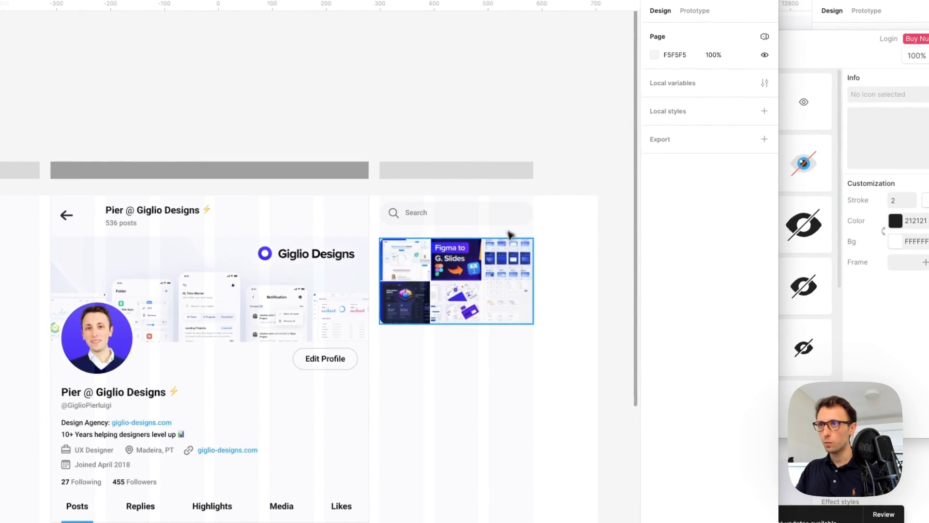
pyautogui.click(501, 264)
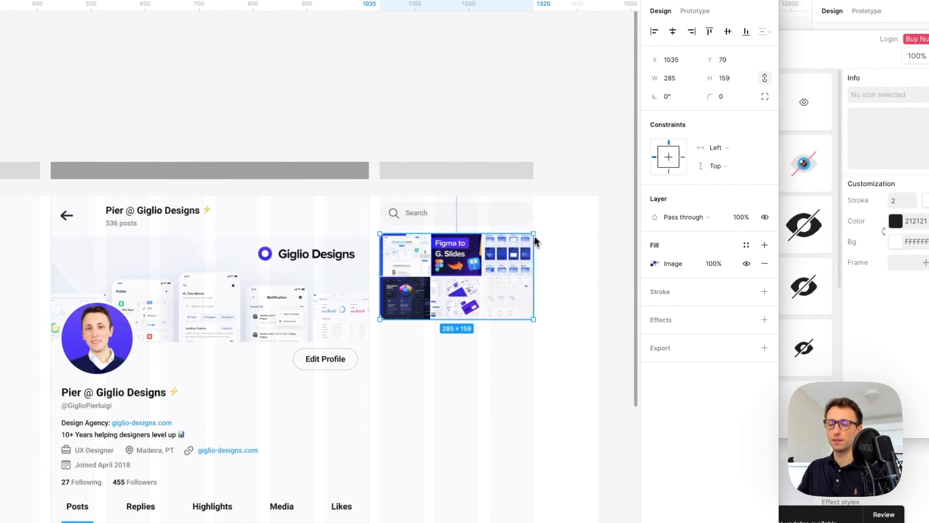
pyautogui.click(557, 237)
# Duplicate the grey bar below the image grid and stretch it into a 285×187 card
pyautogui.hscroll(1, 486, 160)
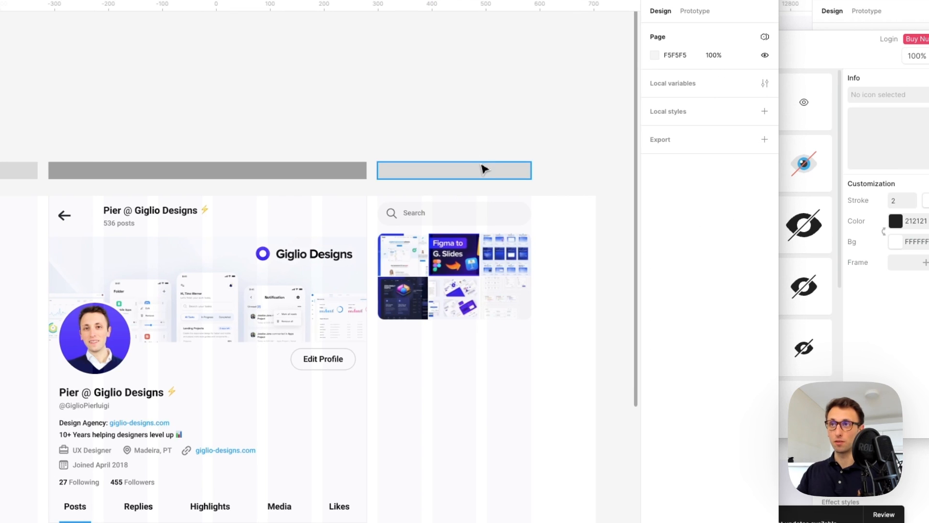
pyautogui.moveTo(480, 169); pyautogui.dragTo(474, 338)
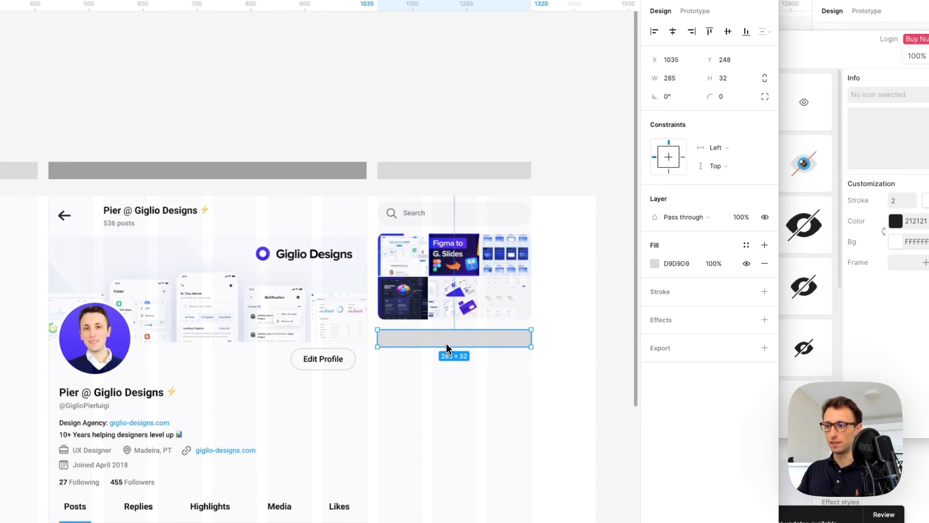
pyautogui.moveTo(455, 353); pyautogui.dragTo(481, 442)
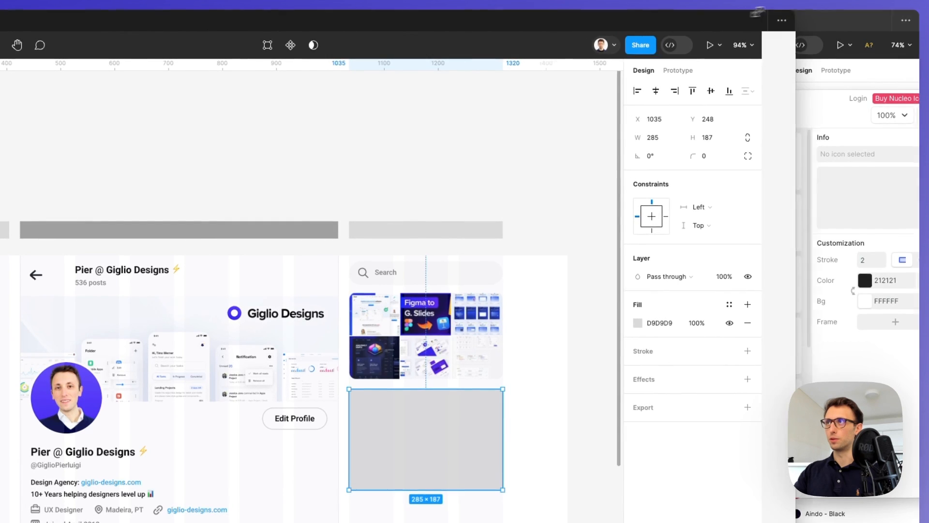
pyautogui.moveTo(753, 13); pyautogui.dragTo(917, 13)
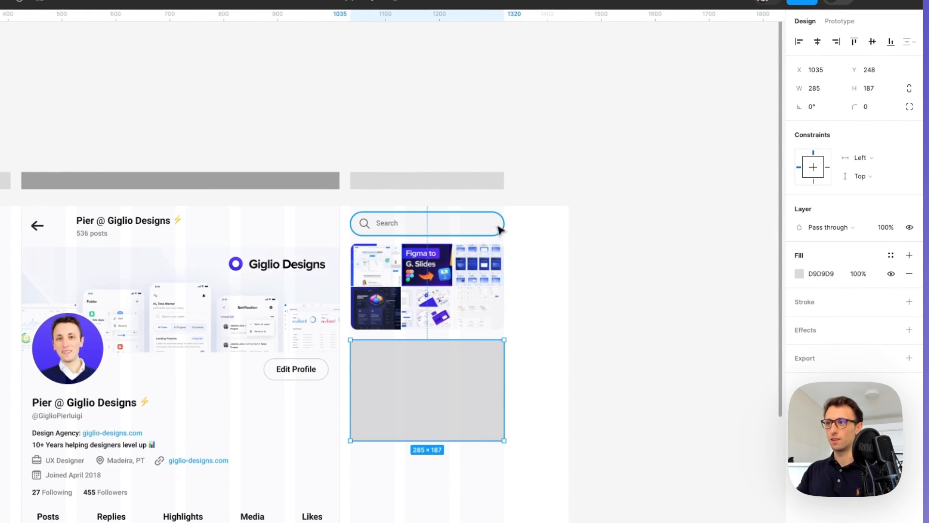
# Give the card the search bar's fill style and a corner radius of 16
pyautogui.click(497, 226)
pyautogui.click(477, 422)
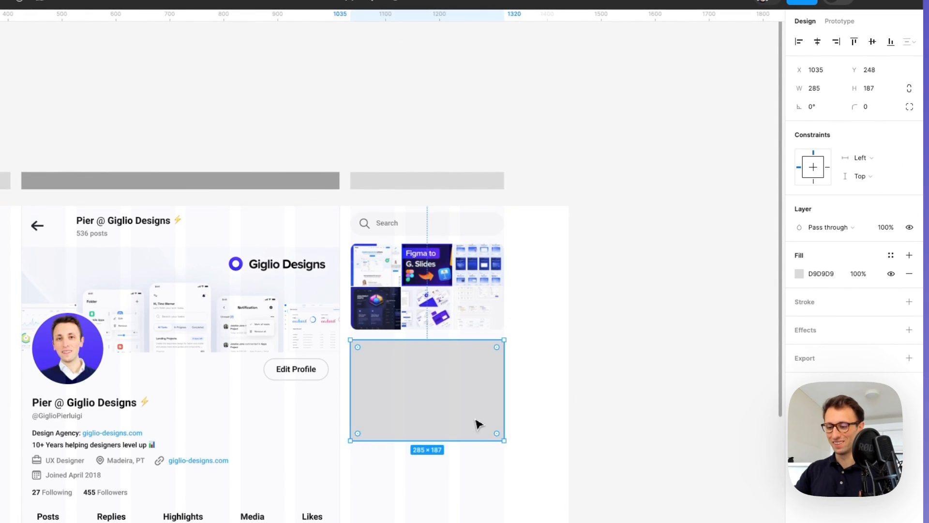
pyautogui.hotkey('ctrl', 'alt', 'v')
pyautogui.moveTo(852, 106); pyautogui.dragTo(505, 132)
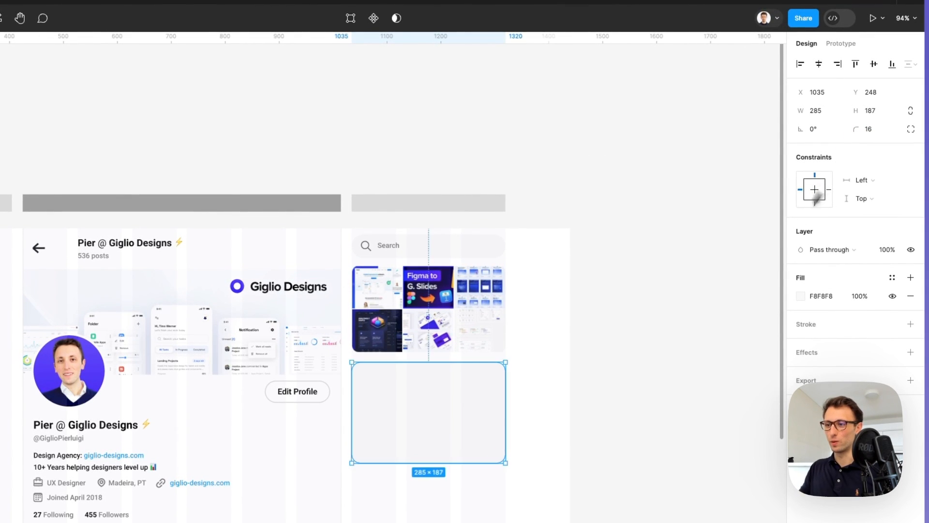
pyautogui.scroll(-5, 701, 321)
pyautogui.click(697, 317)
pyautogui.scroll(-1, 629, 295)
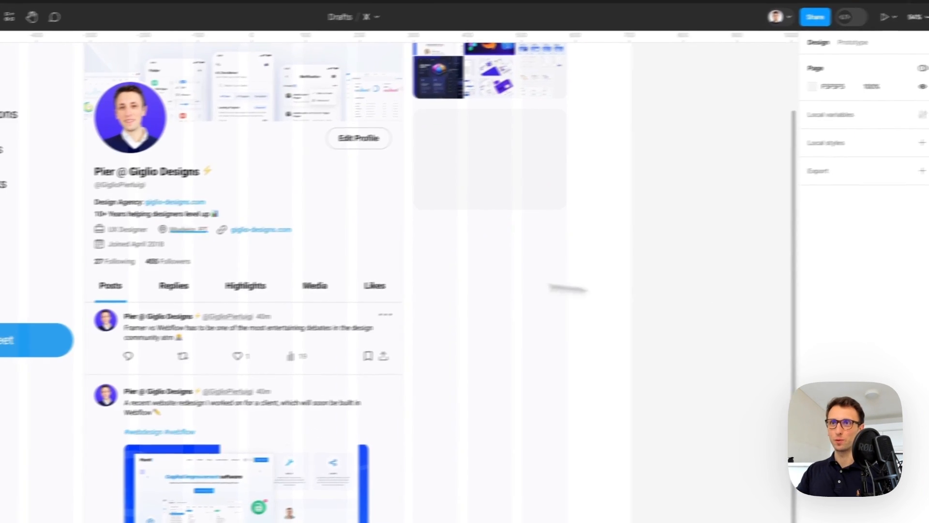
# Set the Replies, Highlights, Media and Likes tab labels to Medium weight
pyautogui.click(162, 303)
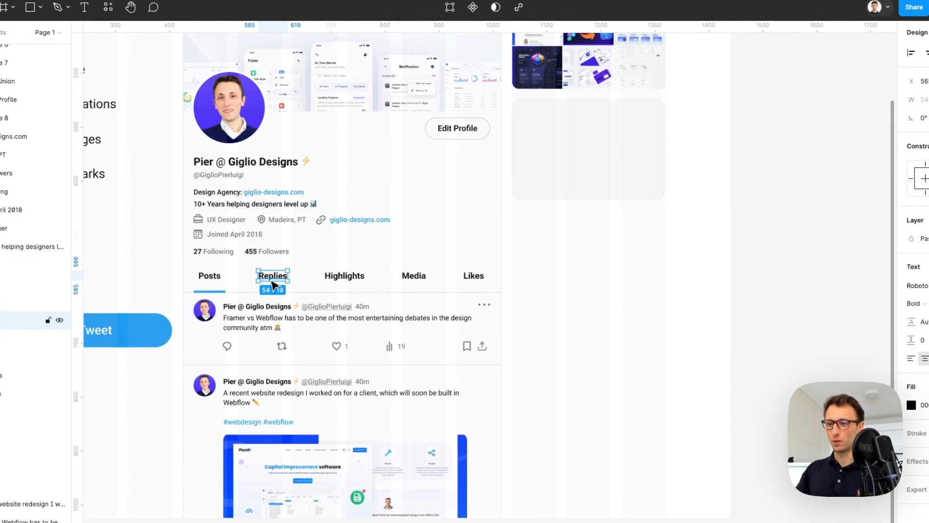
pyautogui.keyDown('shift'); pyautogui.click(351, 276); pyautogui.keyUp('shift')
pyautogui.keyDown('shift'); pyautogui.click(413, 276); pyautogui.keyUp('shift')
pyautogui.keyDown('shift'); pyautogui.click(474, 276); pyautogui.keyUp('shift')
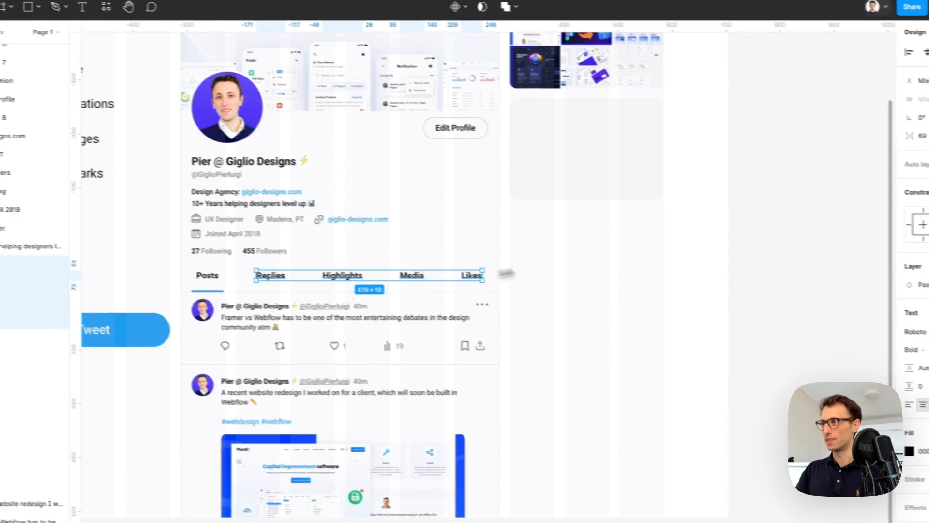
pyautogui.click(913, 303)
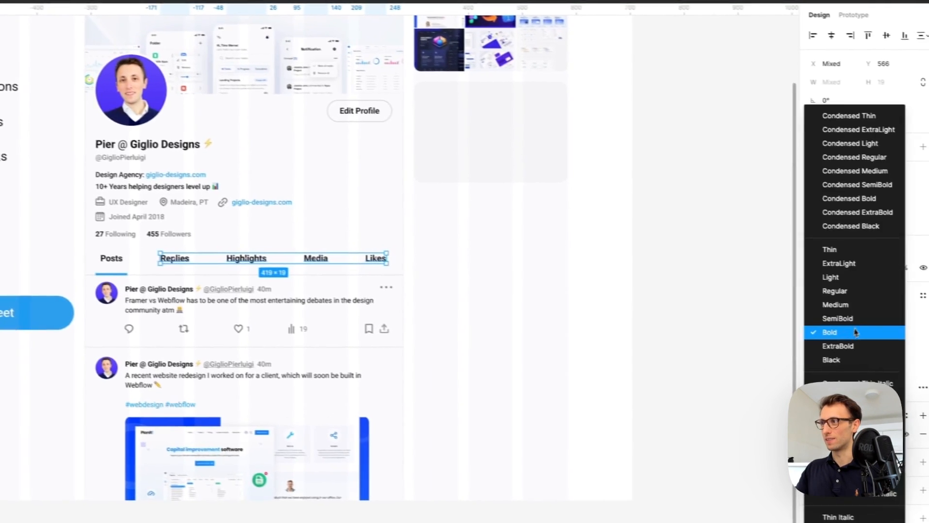
pyautogui.click(842, 307)
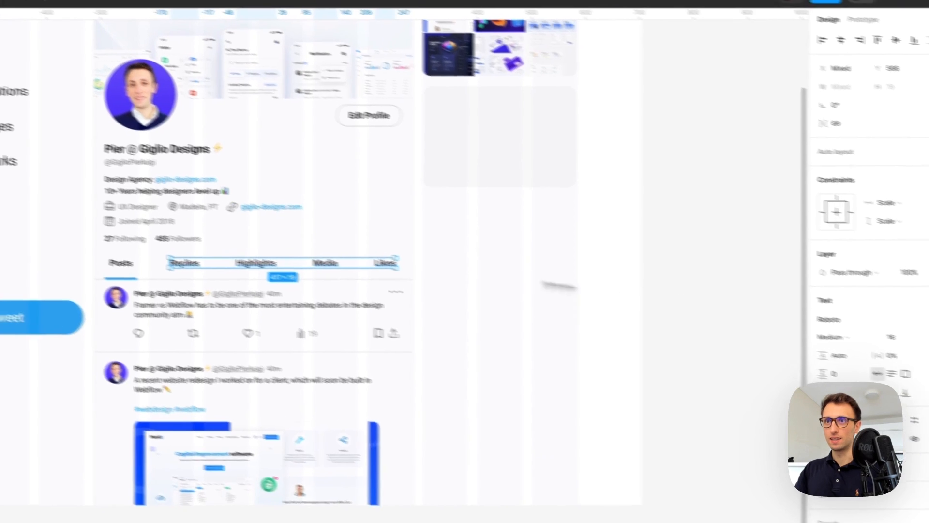
pyautogui.click(578, 283)
pyautogui.moveTo(272, 285); pyautogui.dragTo(554, 127)
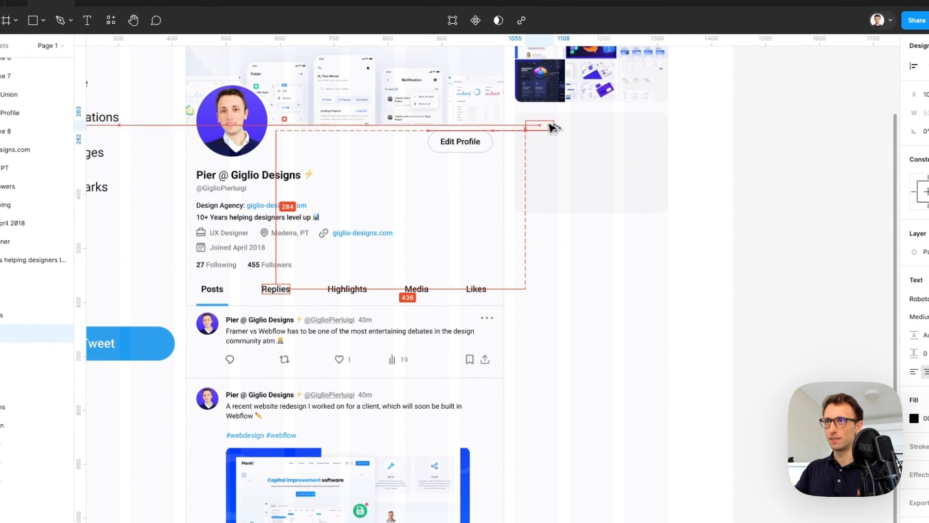
pyautogui.press('BackSpace')
# Add a bold 'You might like' heading in the card's top-left corner
pyautogui.click(552, 127)
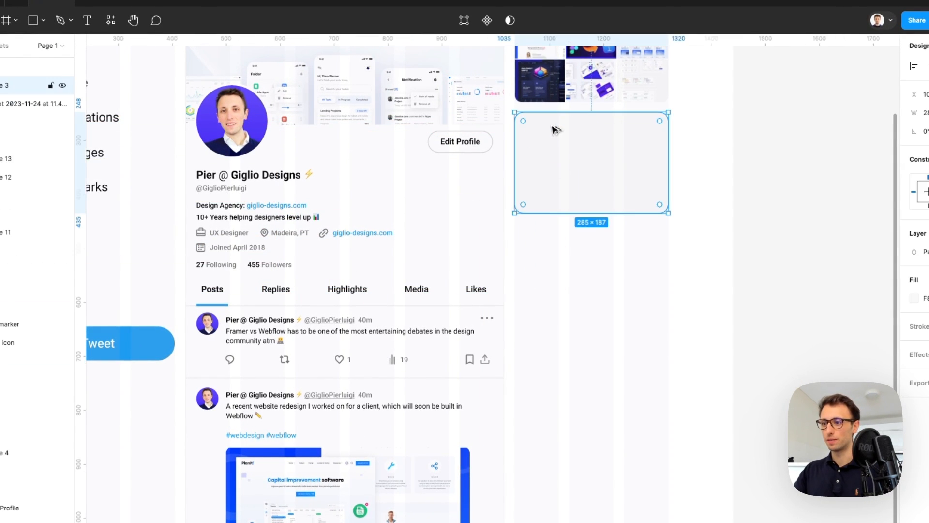
pyautogui.scroll(3, 552, 126)
pyautogui.scroll(1, 553, 127)
pyautogui.press('super+v')
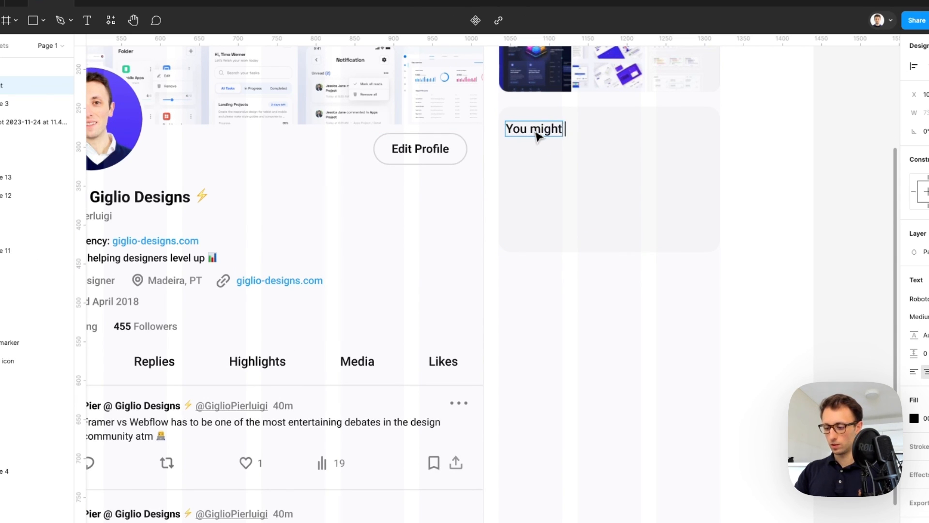
pyautogui.press('Escape')
pyautogui.moveTo(542, 130); pyautogui.dragTo(564, 130)
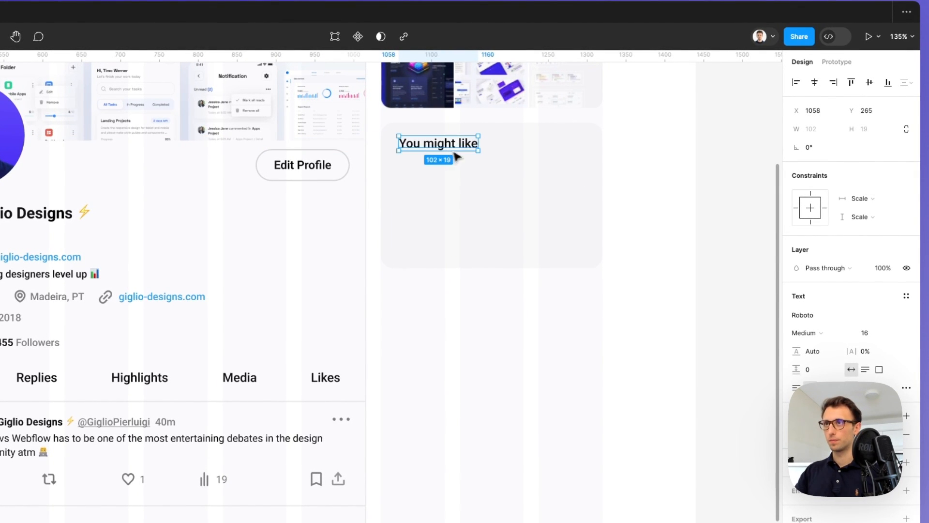
pyautogui.scroll(-1, 484, 165)
pyautogui.click(827, 331)
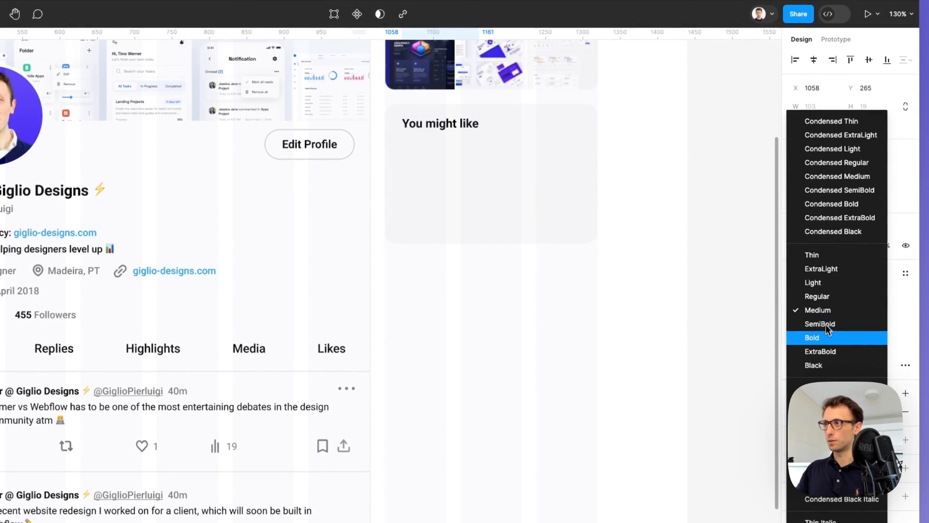
pyautogui.click(824, 339)
pyautogui.click(623, 118)
# Draw a 40×40 white avatar circle under the heading
pyautogui.scroll(2, 633, 118)
pyautogui.scroll(2, 629, 116)
pyautogui.press('o')
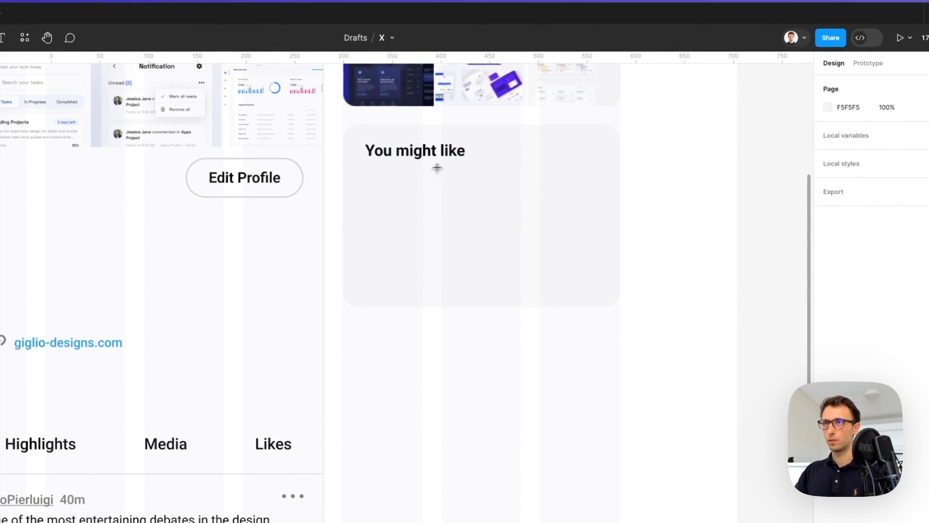
pyautogui.moveTo(369, 170); pyautogui.dragTo(406, 198)
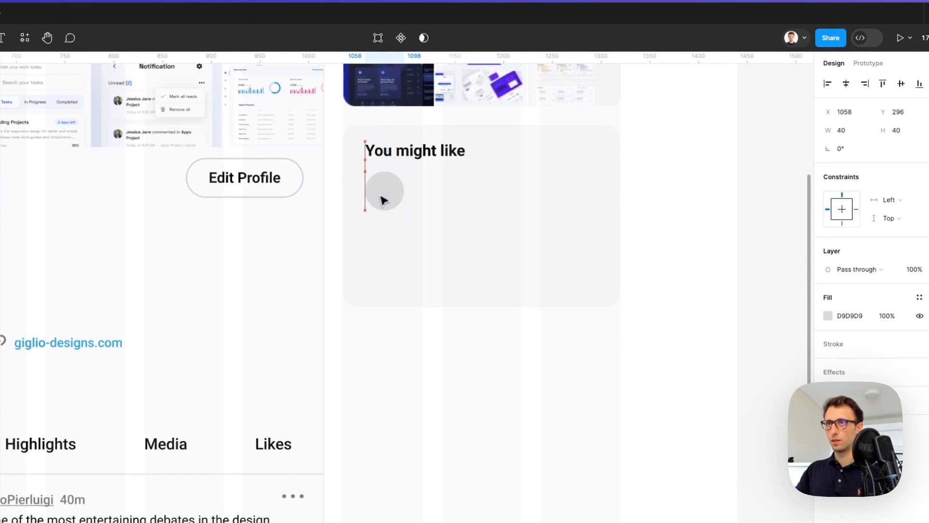
pyautogui.press('i')
pyautogui.click(659, 198)
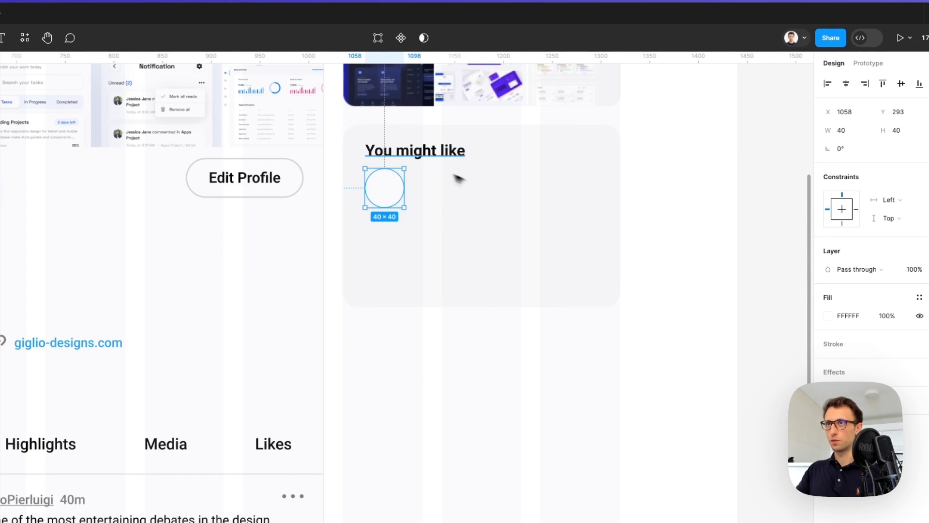
# Copy the heading beside the circle, set it to 10 pt and retype it as 'Profile'
pyautogui.keyDown('alt'); pyautogui.moveTo(416, 153); pyautogui.dragTo(473, 183); pyautogui.keyUp('alt')
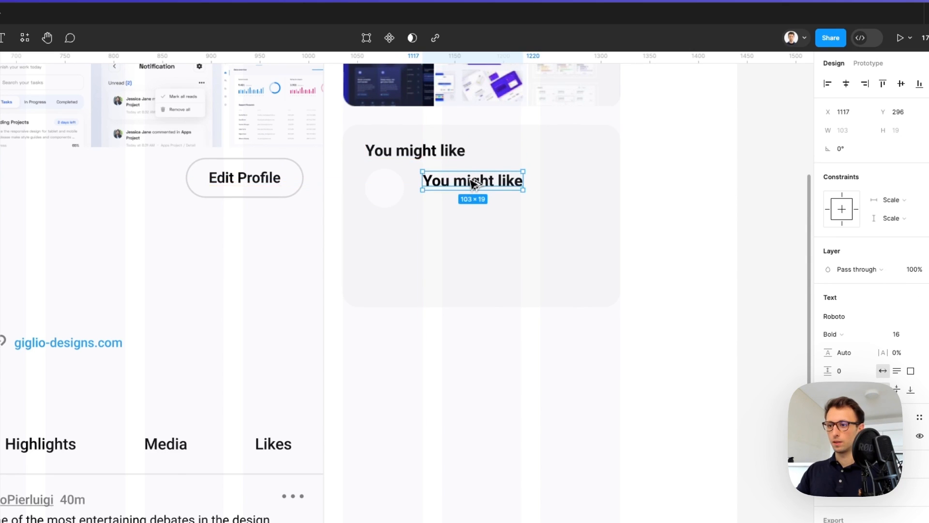
pyautogui.click(901, 334)
pyautogui.write('6')
pyautogui.press('Return')
pyautogui.press('Up')
pyautogui.press('Up')
pyautogui.press('Up')
pyautogui.press('Up')
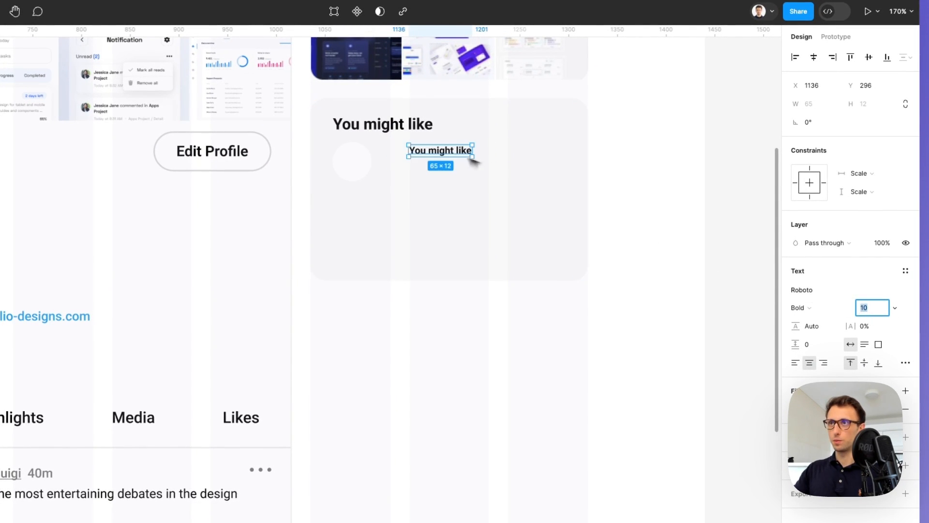
pyautogui.doubleClick(432, 156)
pyautogui.write('Proflie')
pyautogui.press('BackSpace')
pyautogui.press('BackSpace')
pyautogui.press('BackSpace')
pyautogui.write('ile')
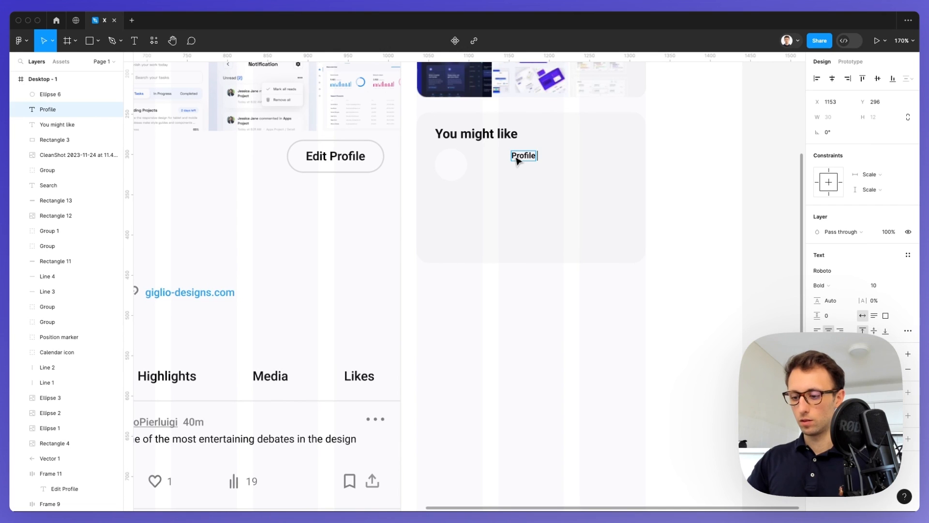
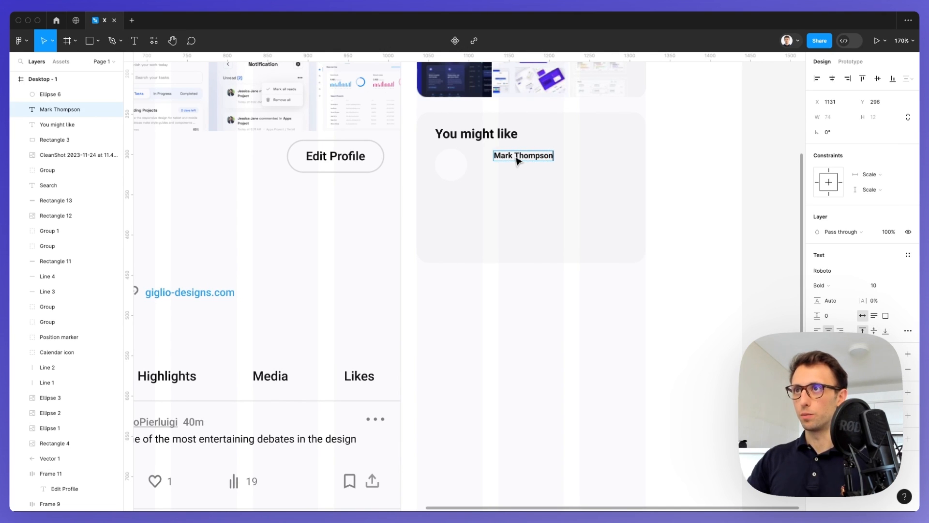
# Move the suggested user's name beside the avatar and raise it to size 11
pyautogui.press('Escape')
pyautogui.moveTo(534, 157); pyautogui.dragTo(514, 159)
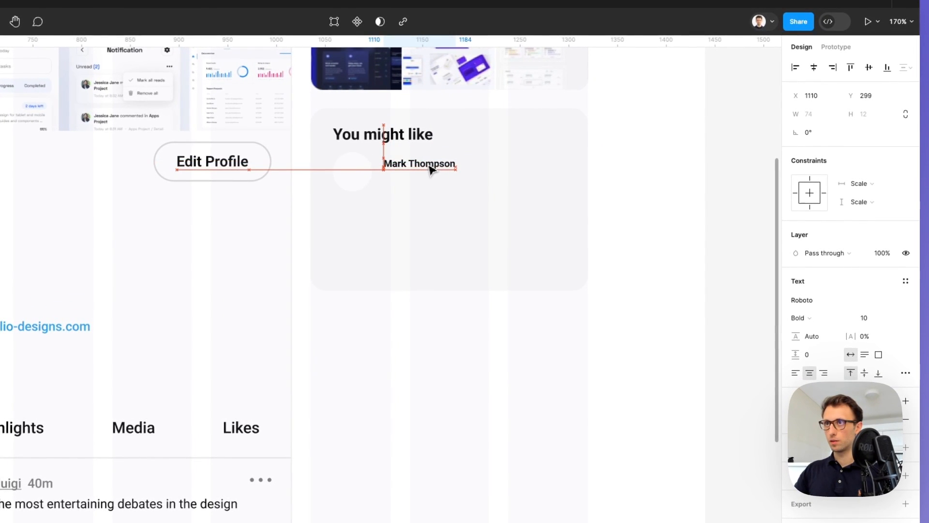
pyautogui.click(868, 319)
pyautogui.press('Up')
pyautogui.press('Return')
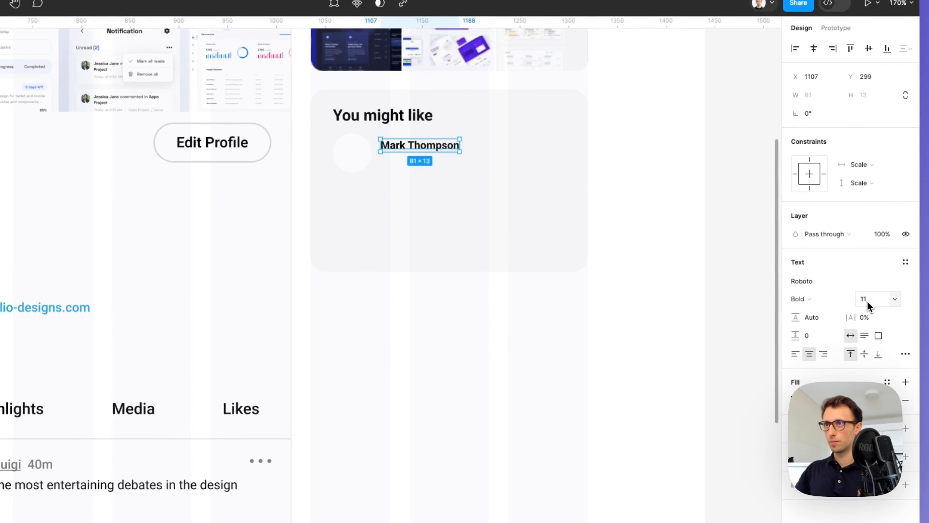
pyautogui.press('Right')
pyautogui.keyDown('alt'); pyautogui.moveTo(415, 148); pyautogui.dragTo(413, 166); pyautogui.keyUp('alt')
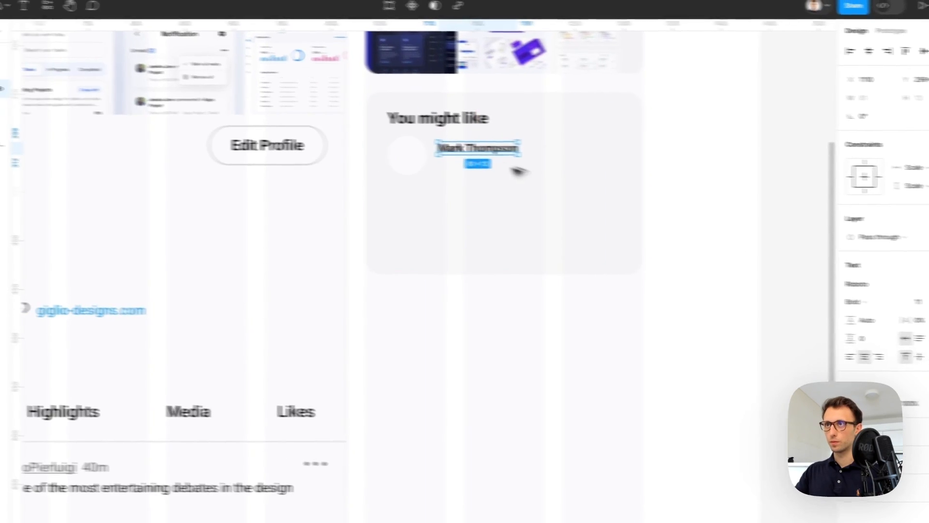
pyautogui.keyDown('alt'); pyautogui.moveTo(557, 178); pyautogui.dragTo(556, 178); pyautogui.keyUp('alt')
pyautogui.hscroll(-4, 553, 179)
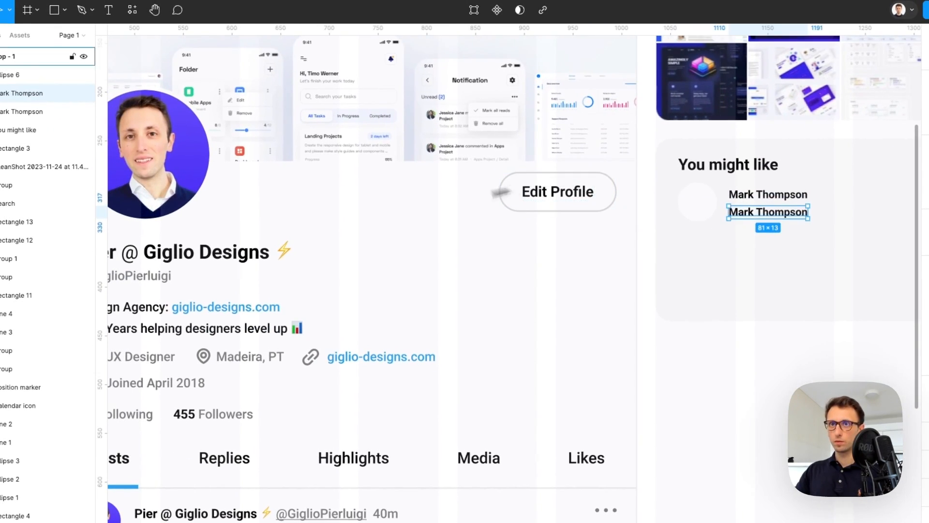
pyautogui.click(151, 279)
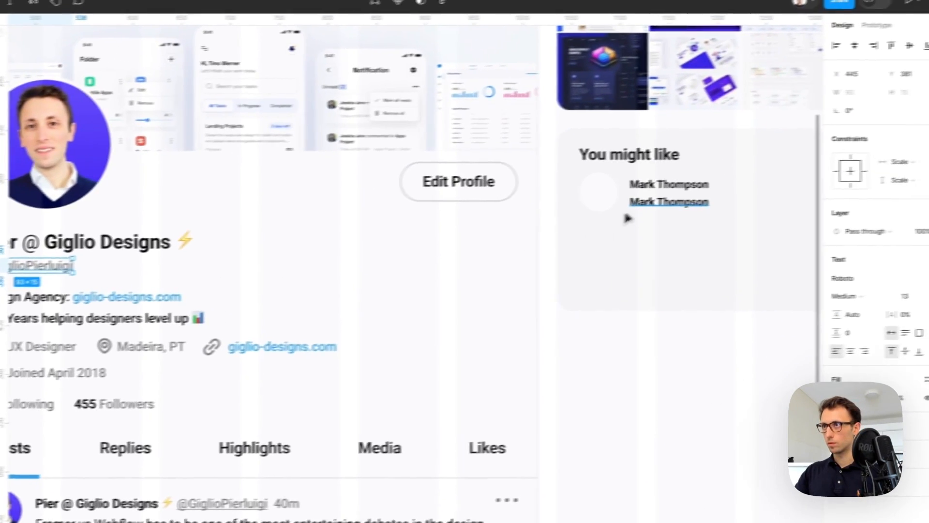
pyautogui.click(742, 214)
pyautogui.hotkey('ctrl', 'alt', 'v')
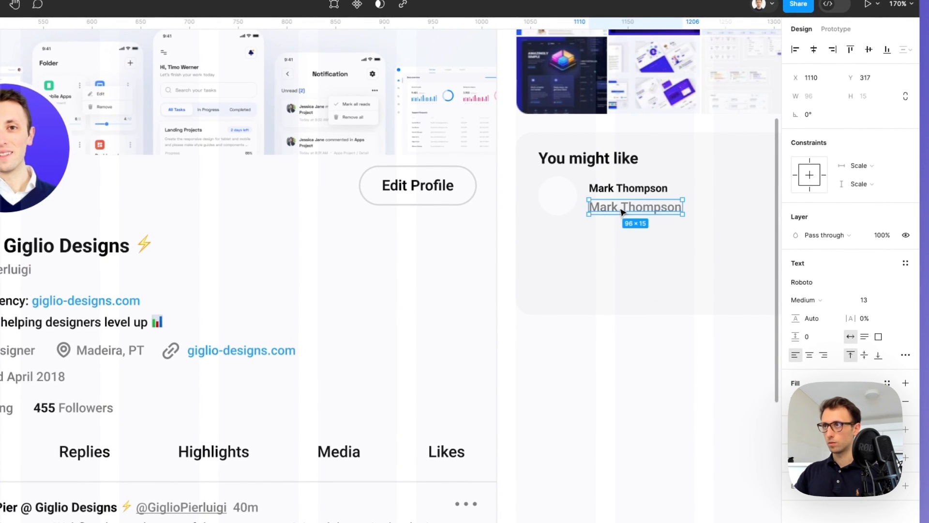
pyautogui.doubleClick(623, 211)
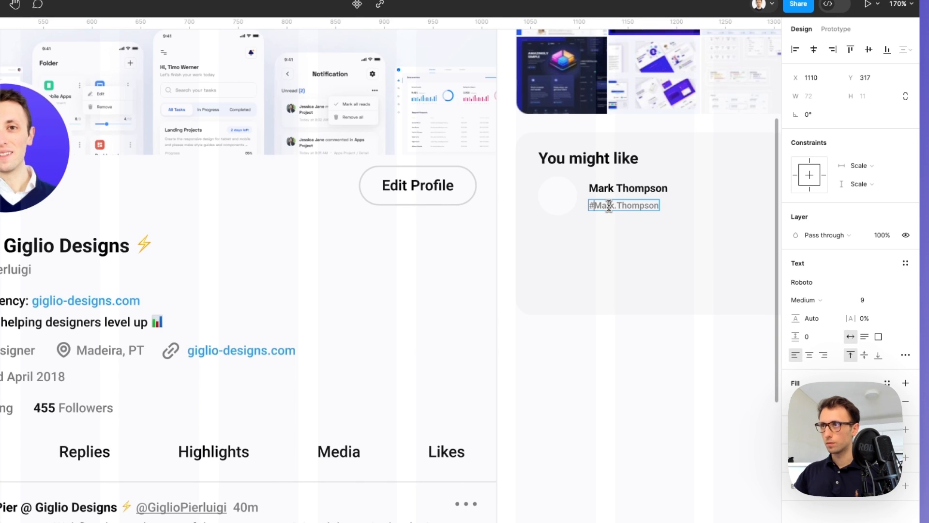
pyautogui.hscroll(5, 609, 208)
pyautogui.click(663, 207)
pyautogui.click(663, 206)
pyautogui.scroll(2, 663, 206)
pyautogui.scroll(-1, 664, 205)
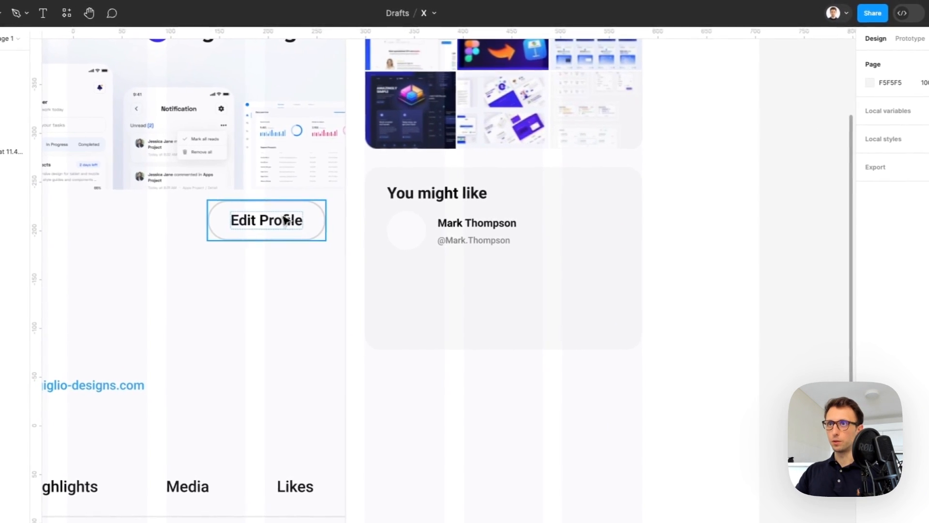
# Build a black pill Follow button with corner radius 75 and auto layout beside the name
pyautogui.moveTo(554, 216); pyautogui.dragTo(634, 246)
pyautogui.press('i')
pyautogui.click(476, 190)
pyautogui.click(878, 139)
pyautogui.write('75')
pyautogui.press('Return')
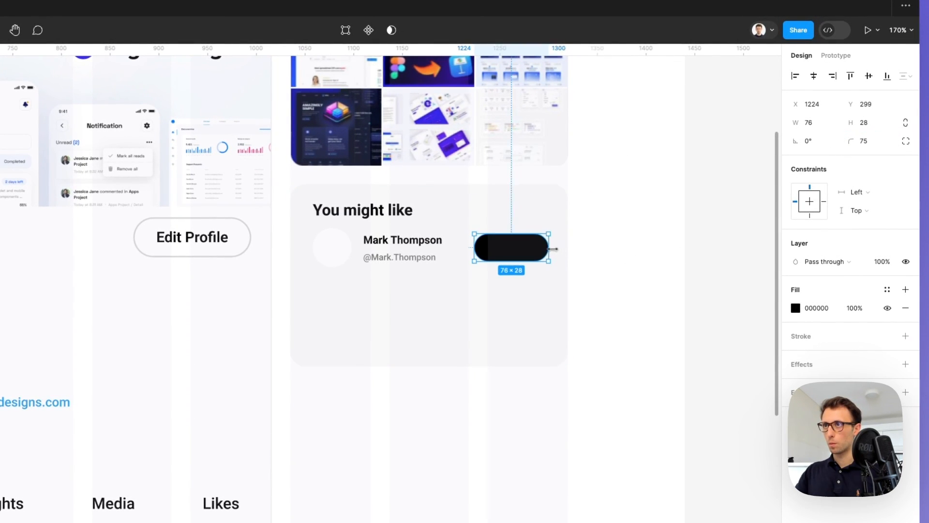
pyautogui.moveTo(524, 254); pyautogui.dragTo(534, 255)
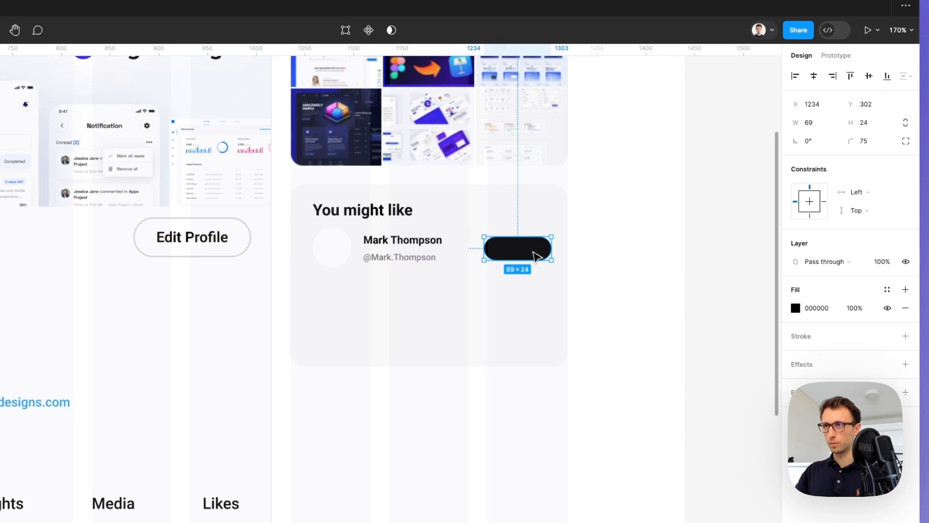
pyautogui.press('t')
pyautogui.click(503, 249)
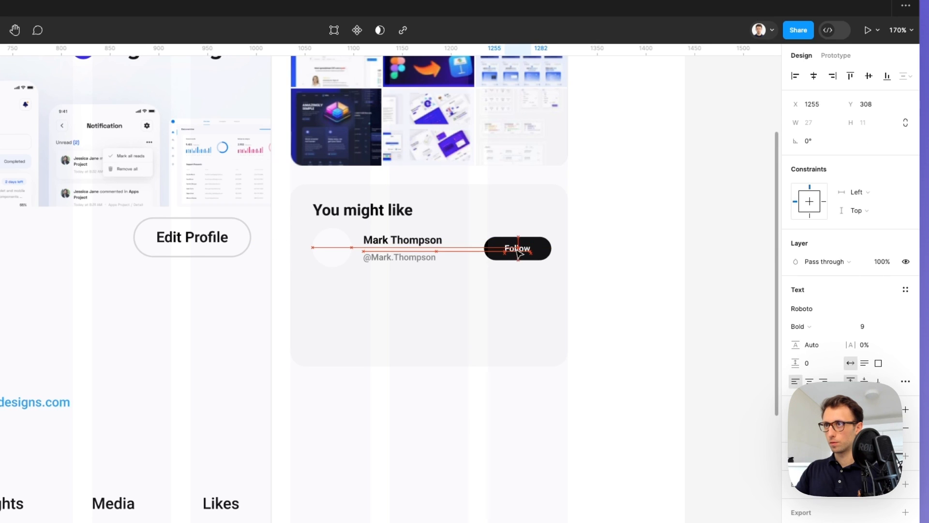
pyautogui.keyDown('shift'); pyautogui.click(545, 251); pyautogui.keyUp('shift')
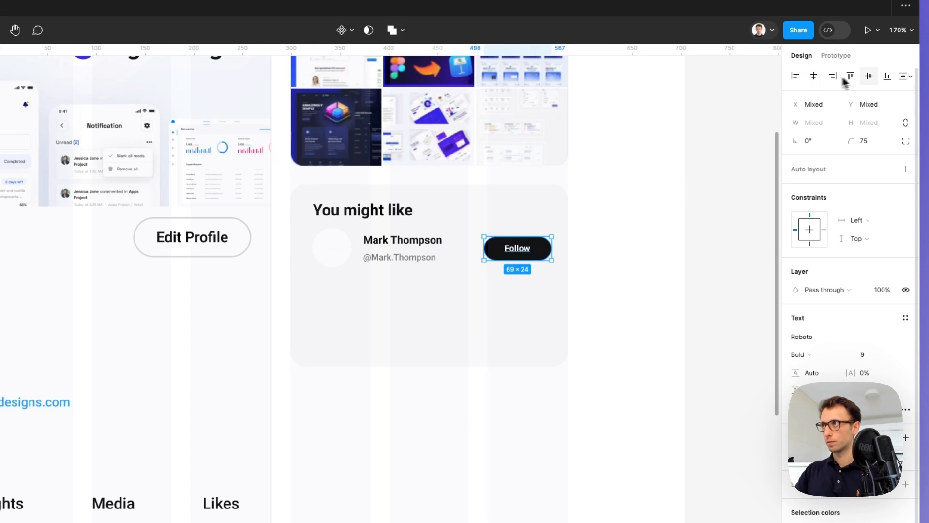
pyautogui.hotkey('shift', 'a')
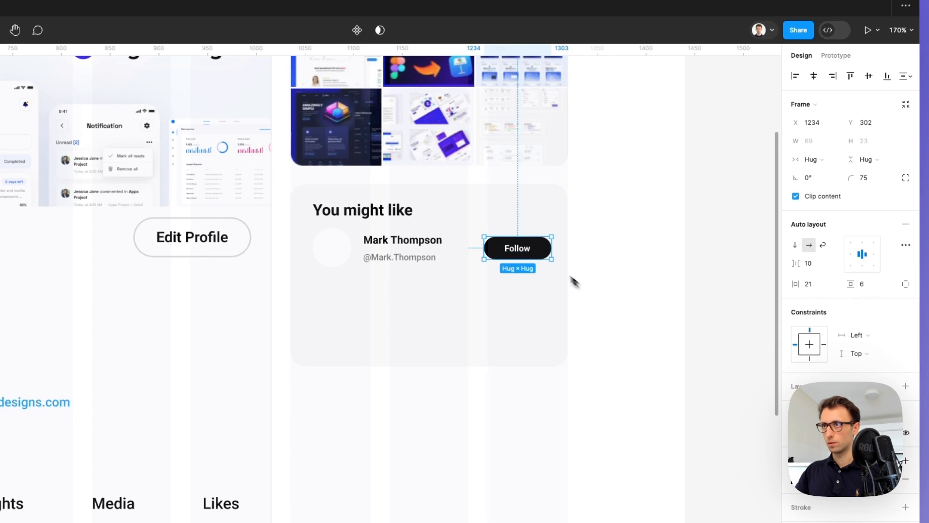
# Wrap avatar, name, handle and Follow button in auto layout, then duplicate the row twice
pyautogui.scroll(5, 576, 284)
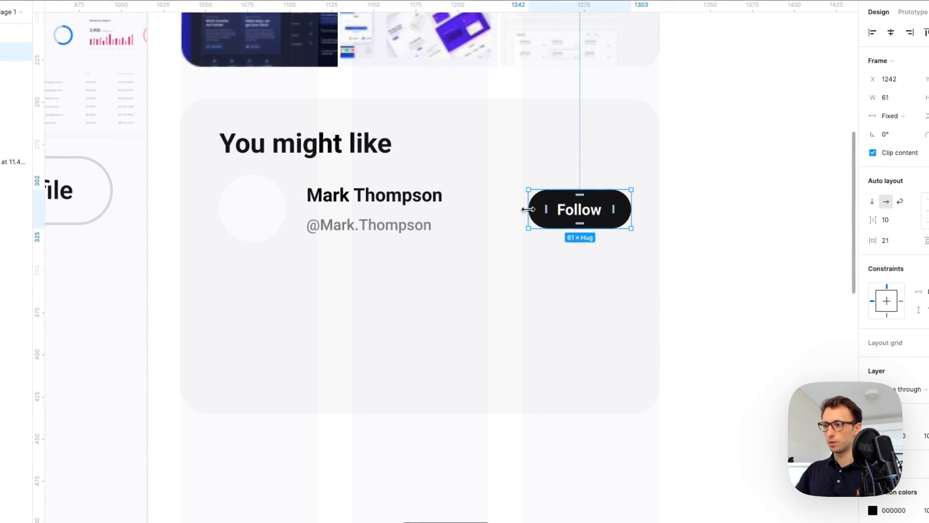
pyautogui.scroll(-2, 527, 210)
pyautogui.scroll(-3, 527, 209)
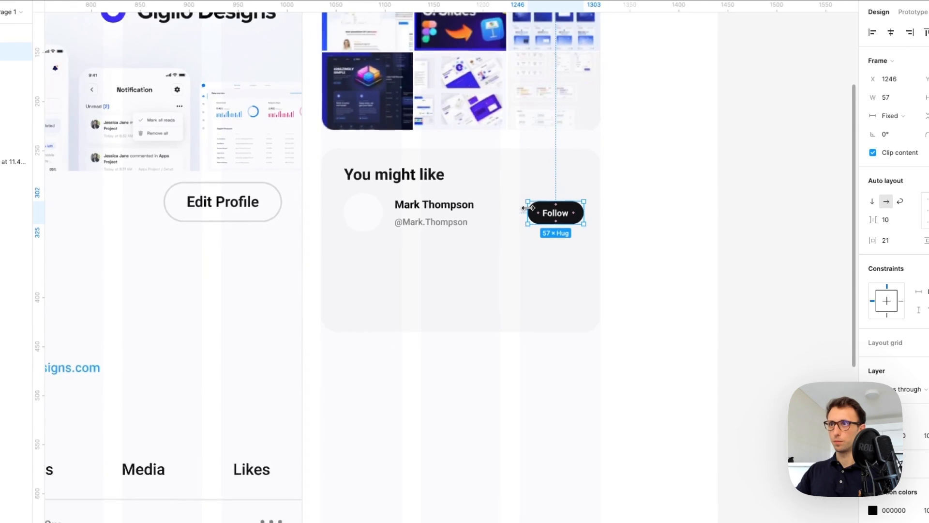
pyautogui.click(434, 221)
pyautogui.keyDown('shift'); pyautogui.click(426, 207); pyautogui.keyUp('shift')
pyautogui.keyDown('shift'); pyautogui.click(362, 211); pyautogui.keyUp('shift')
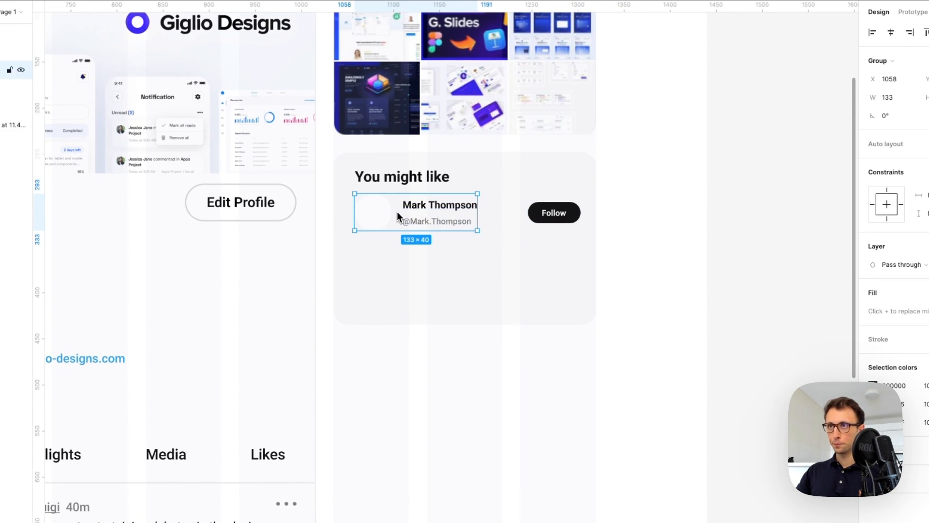
pyautogui.keyDown('shift'); pyautogui.click(535, 213); pyautogui.keyUp('shift')
pyautogui.hotkey('shift', 'a')
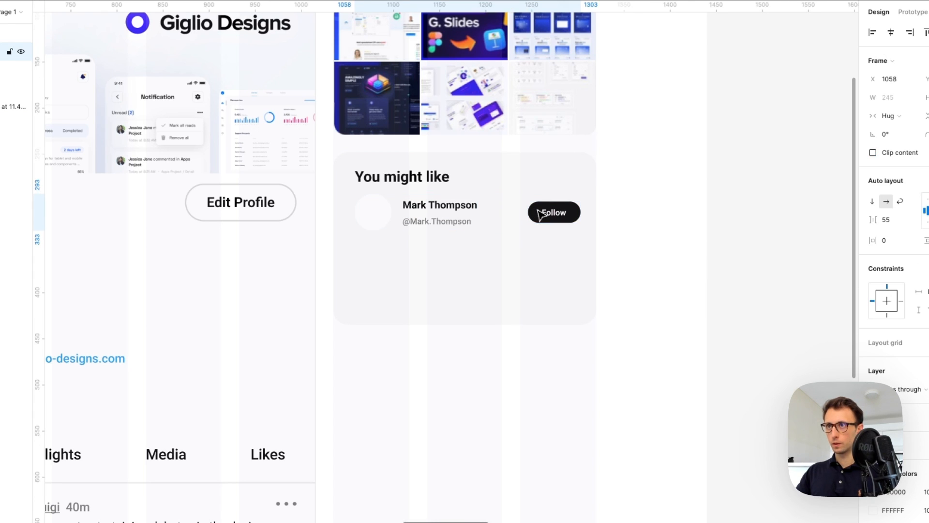
pyautogui.moveTo(540, 213); pyautogui.dragTo(536, 263)
pyautogui.hotkey('ctrl', 'd')
pyautogui.scroll(-2, 536, 263)
# Drag the You might like card's bottom edge down to make it taller
pyautogui.click(379, 245)
pyautogui.click(466, 317)
pyautogui.click(379, 238)
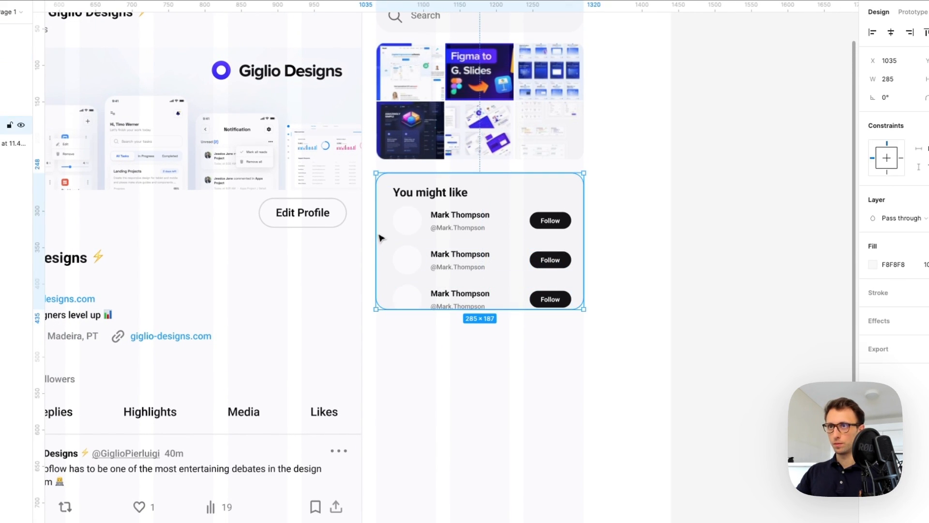
pyautogui.moveTo(460, 305); pyautogui.dragTo(468, 328)
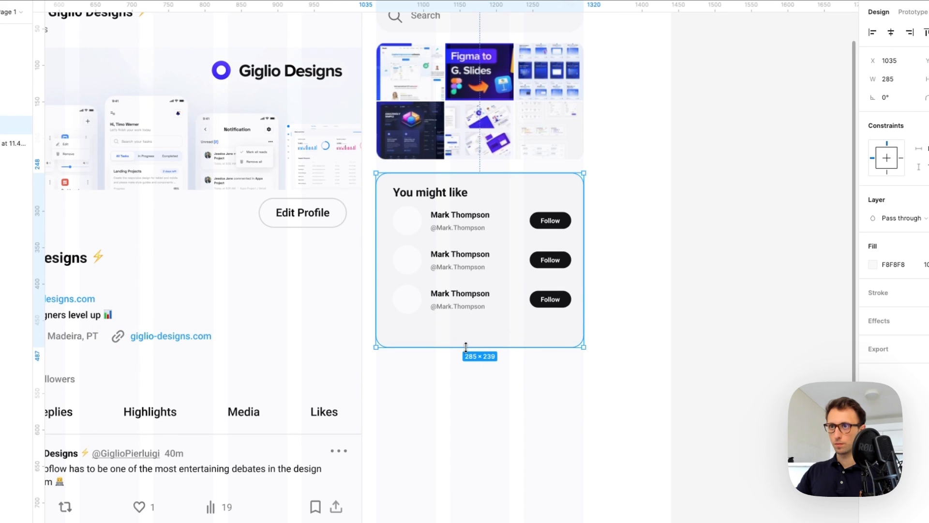
pyautogui.click(488, 366)
# Paste a copy of the giglio-designs.com link under the rows and retype it 'Show more'
pyautogui.doubleClick(444, 296)
pyautogui.click(196, 337)
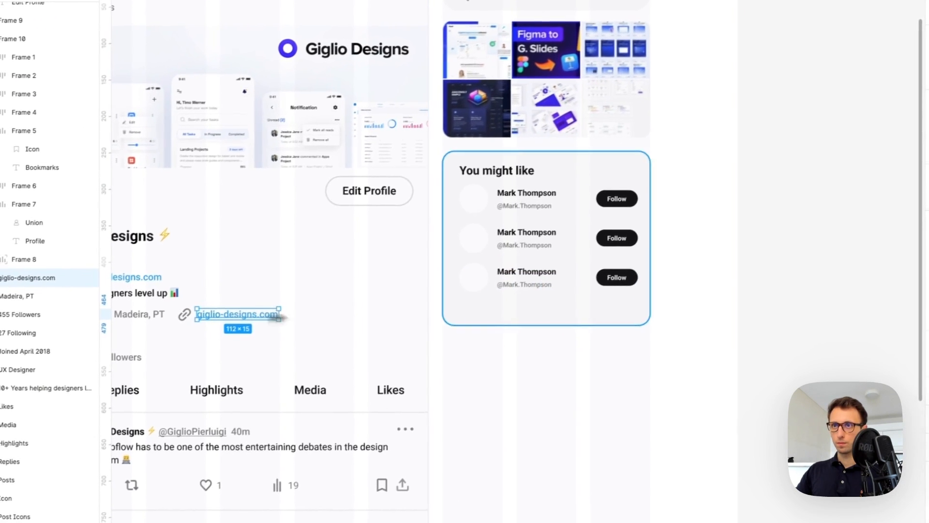
pyautogui.click(537, 304)
pyautogui.scroll(3, 537, 305)
pyautogui.hotkey('ctrl', 'v')
pyautogui.click(503, 305)
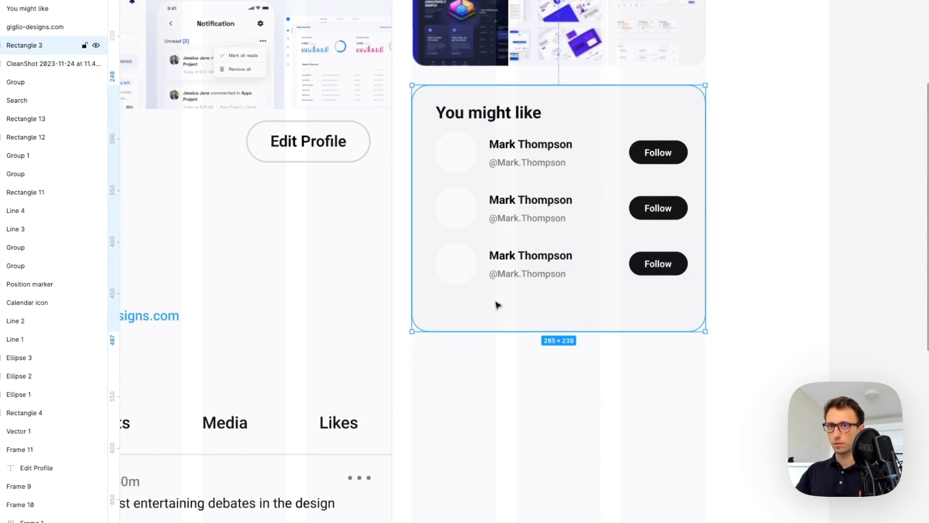
pyautogui.hotkey('ctrl', 'v')
pyautogui.moveTo(152, 320); pyautogui.dragTo(523, 313)
pyautogui.doubleClick(523, 313)
pyautogui.write('Sho')
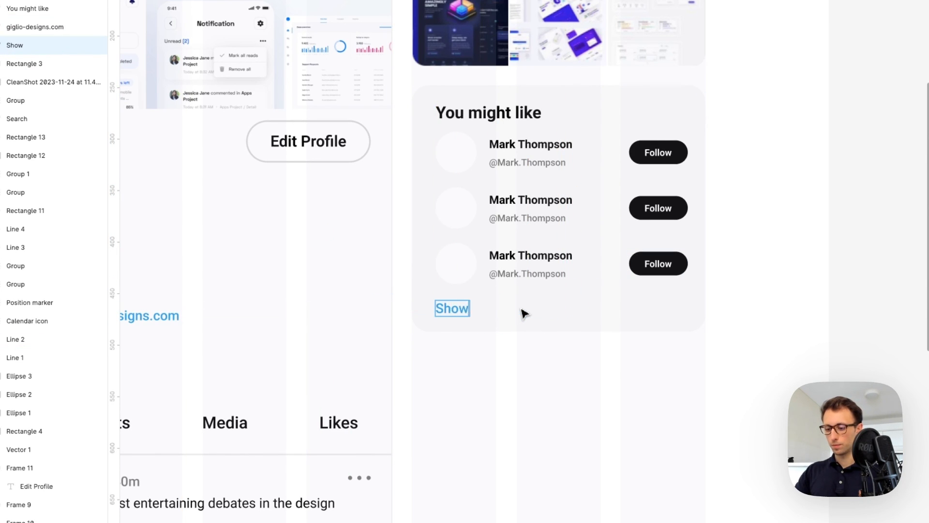
pyautogui.press('Escape')
pyautogui.click(558, 388)
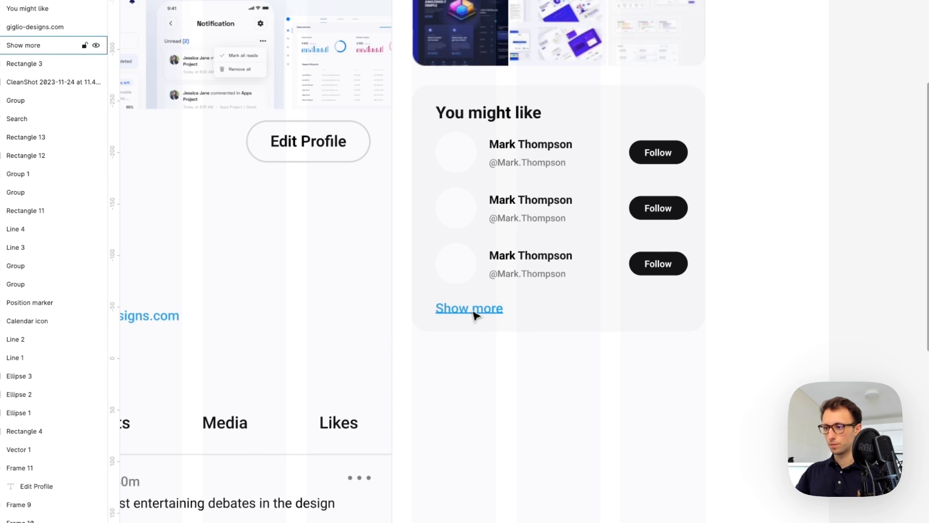
# Set Show more to size 10 and nudge the rows and link down together
pyautogui.click(472, 313)
pyautogui.click(873, 303)
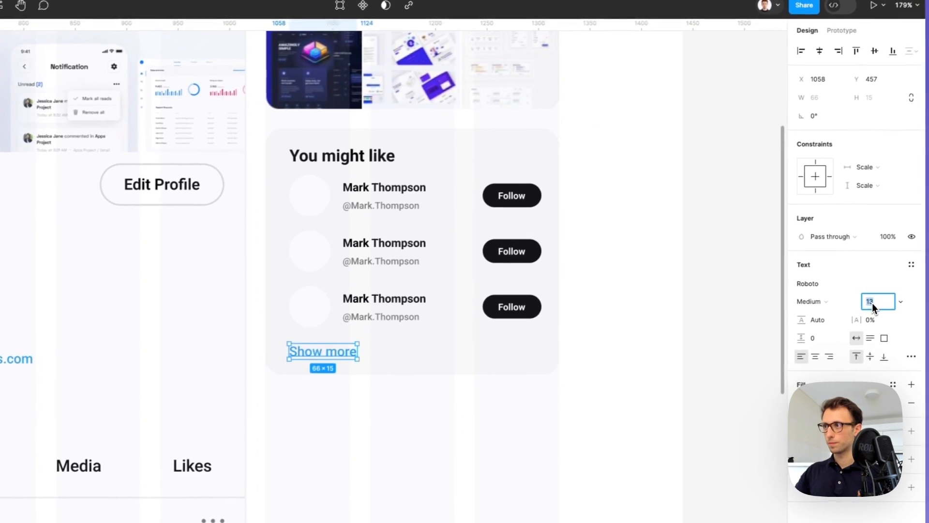
pyautogui.press('Down')
pyautogui.scroll(-5, 539, 317)
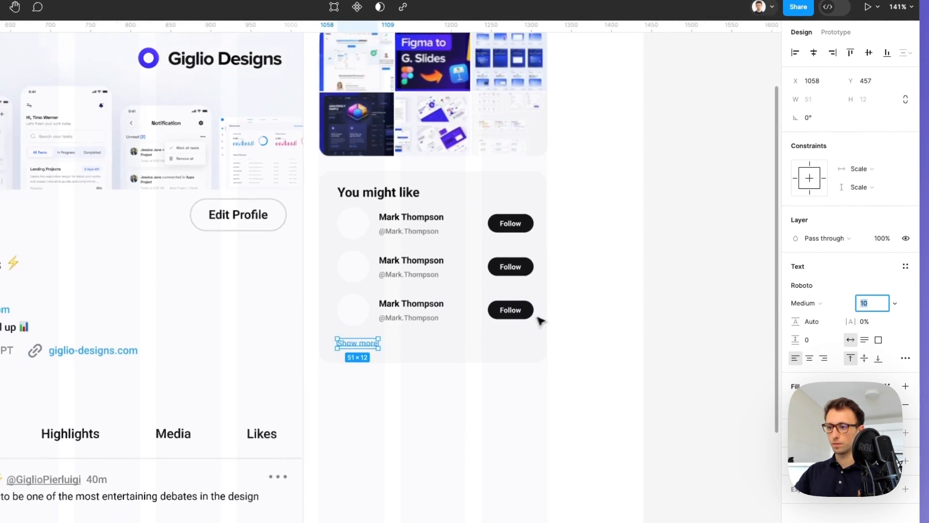
pyautogui.click(571, 309)
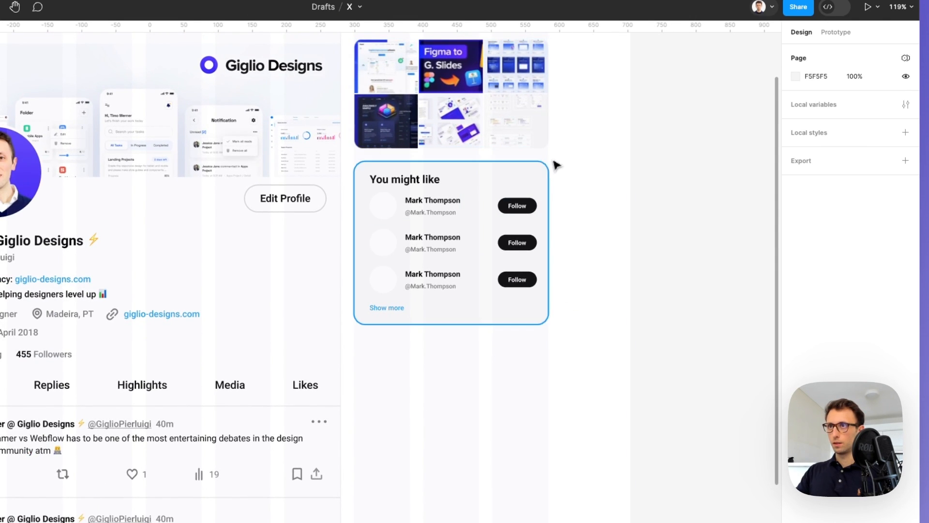
pyautogui.moveTo(579, 203); pyautogui.dragTo(378, 321)
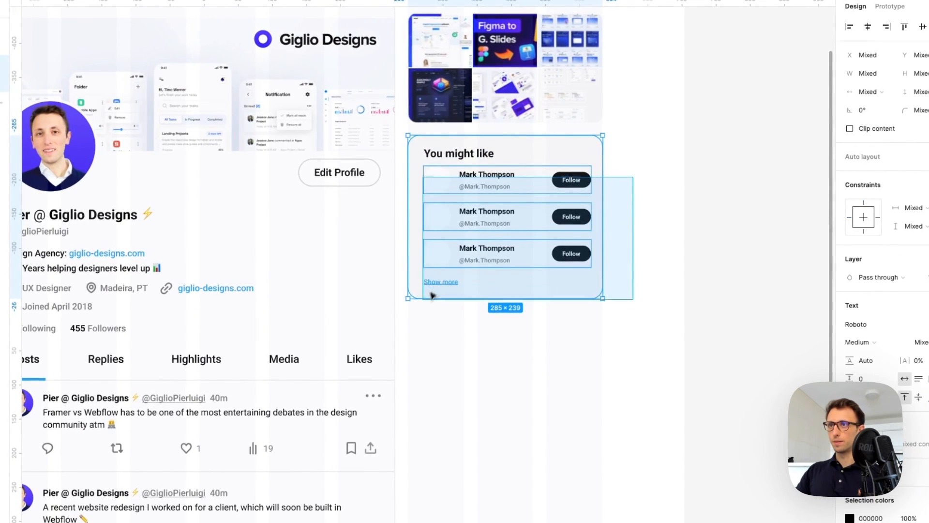
pyautogui.moveTo(431, 293); pyautogui.dragTo(422, 302)
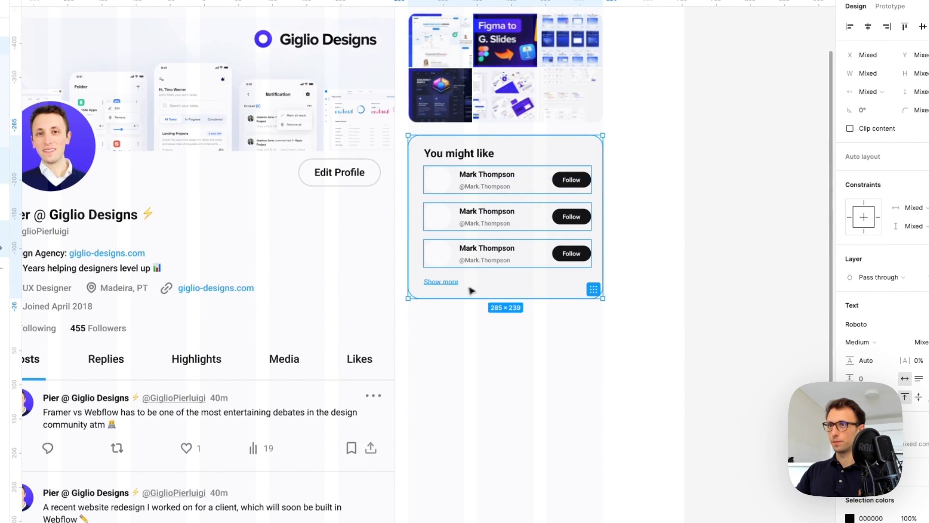
pyautogui.keyDown('shift'); pyautogui.click(477, 289); pyautogui.keyUp('shift')
pyautogui.press('Down')
pyautogui.press('Down')
pyautogui.press('Down')
pyautogui.press('Down')
pyautogui.press('Down')
pyautogui.press('Down')
pyautogui.press('Down')
pyautogui.press('Down')
# Duplicate the You might like card below and retitle the copy 'Portugal Trends'
pyautogui.click(538, 174)
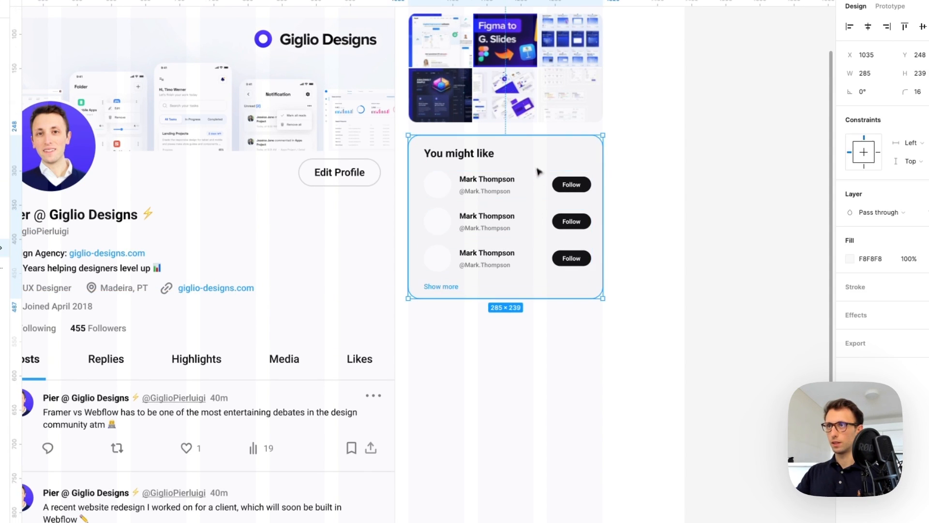
pyautogui.moveTo(517, 298); pyautogui.dragTo(511, 303)
pyautogui.moveTo(660, 330); pyautogui.dragTo(409, 129)
pyautogui.keyDown('alt'); pyautogui.moveTo(459, 161); pyautogui.dragTo(480, 346); pyautogui.keyUp('alt')
pyautogui.doubleClick(477, 334)
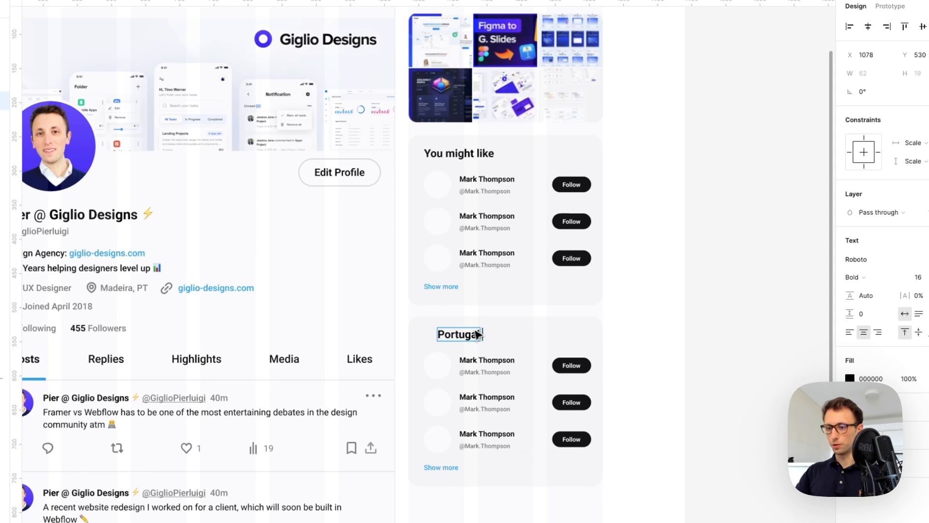
pyautogui.click(632, 317)
pyautogui.keyDown('shift'); pyautogui.moveTo(439, 341); pyautogui.dragTo(446, 339); pyautogui.keyUp('shift')
pyautogui.click(676, 324)
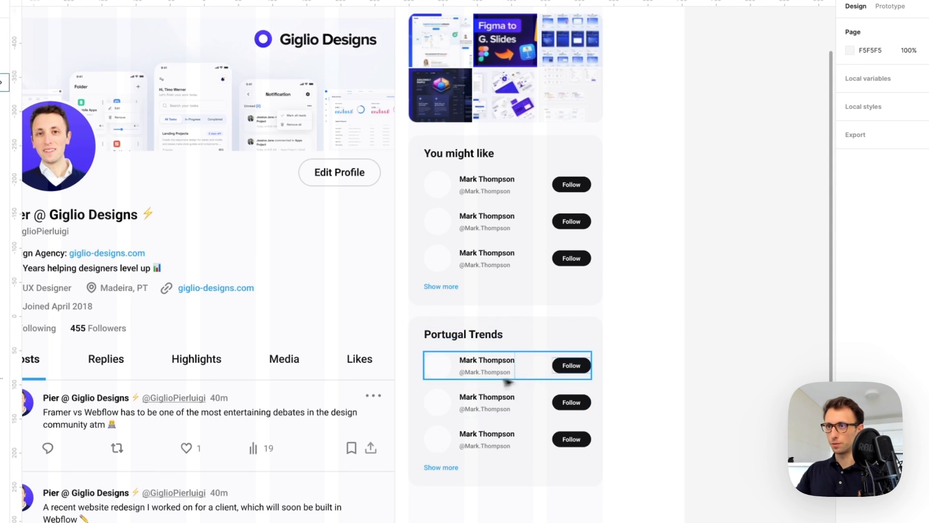
# Delete the two extra rows and the avatar, and paste the trend category line over the handle
pyautogui.click(480, 402)
pyautogui.keyDown('shift'); pyautogui.click(492, 439); pyautogui.keyUp('shift')
pyautogui.press('Delete')
pyautogui.click(437, 366)
pyautogui.press('Delete')
pyautogui.scroll(2, 445, 368)
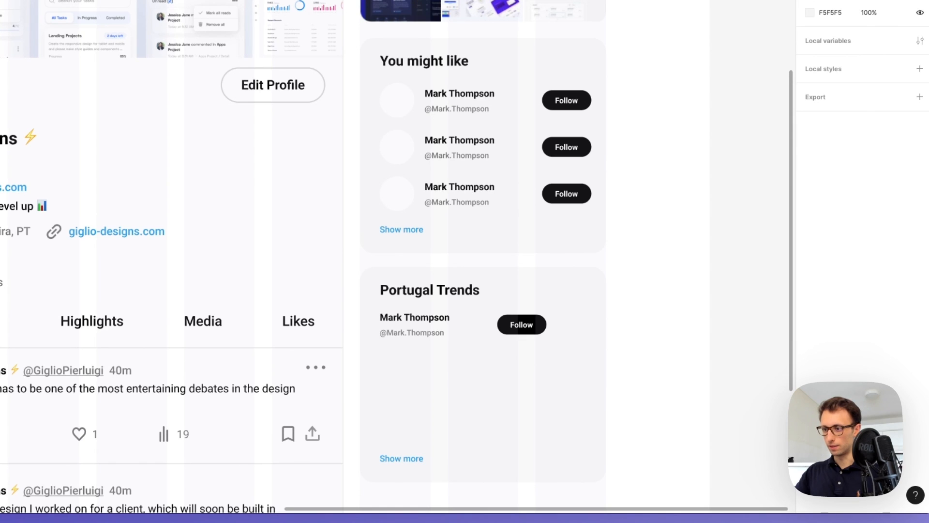
pyautogui.doubleClick(425, 333)
pyautogui.write('1·Holidays · Trending')
# Rename the row's name to 'Thanksgiving', left-align it, and line it up with the category line
pyautogui.click(503, 315)
pyautogui.click(482, 343)
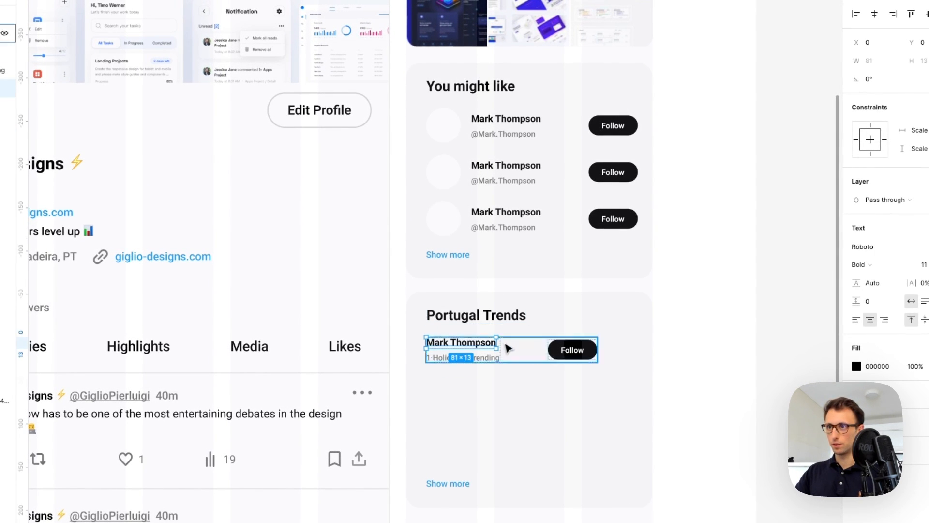
pyautogui.write('Thanks')
pyautogui.write('giving')
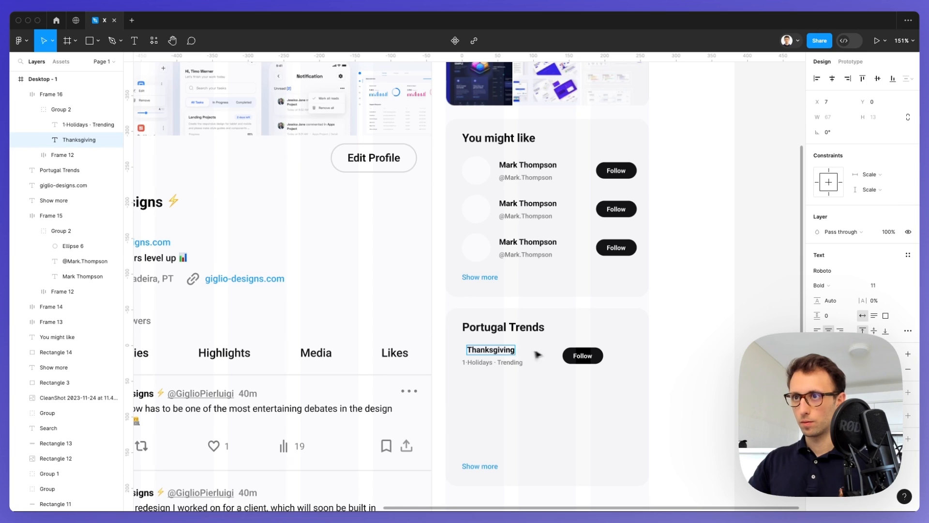
pyautogui.click(817, 331)
pyautogui.press('Escape')
pyautogui.moveTo(495, 351); pyautogui.dragTo(493, 351)
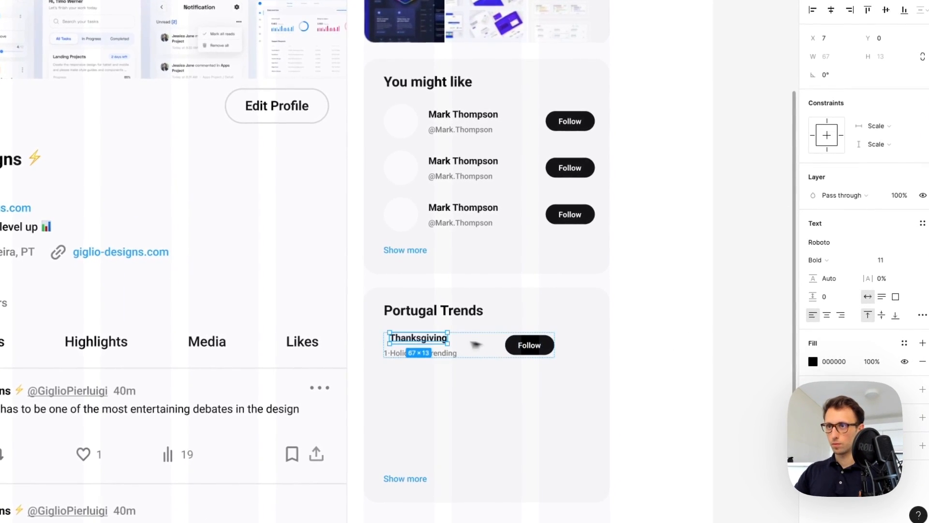
pyautogui.moveTo(421, 340); pyautogui.dragTo(424, 352)
# Tighten the gap between the two text lines and delete the trend's Follow button
pyautogui.keyDown('shift'); pyautogui.click(423, 353); pyautogui.keyUp('shift')
pyautogui.scroll(10, 424, 352)
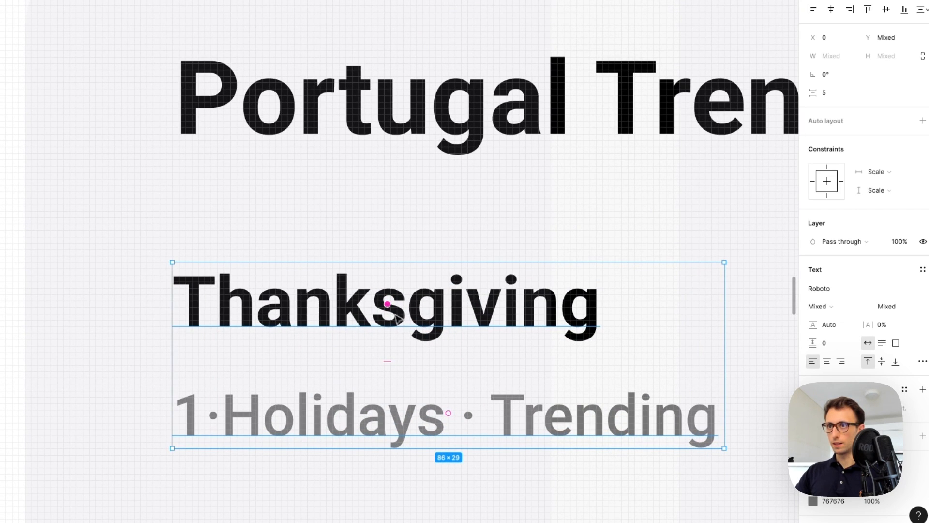
pyautogui.scroll(-10, 394, 314)
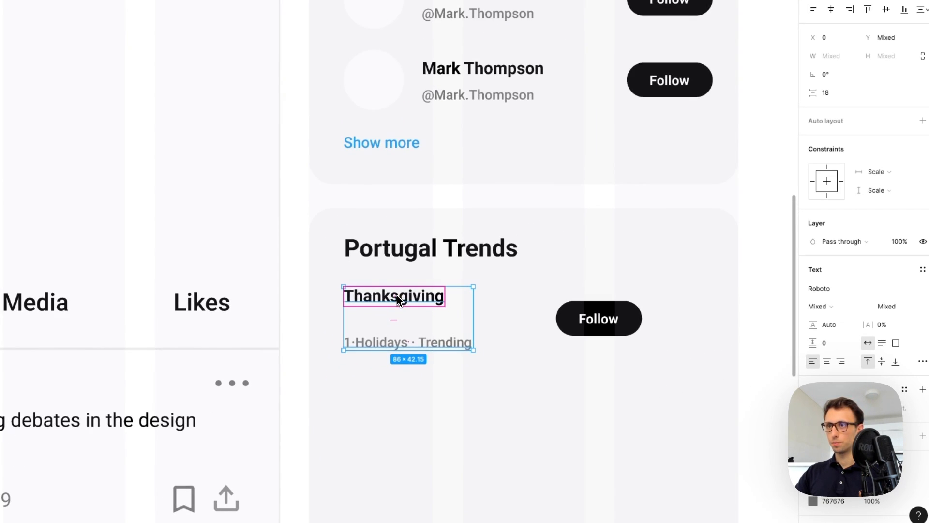
pyautogui.moveTo(394, 320); pyautogui.dragTo(394, 308)
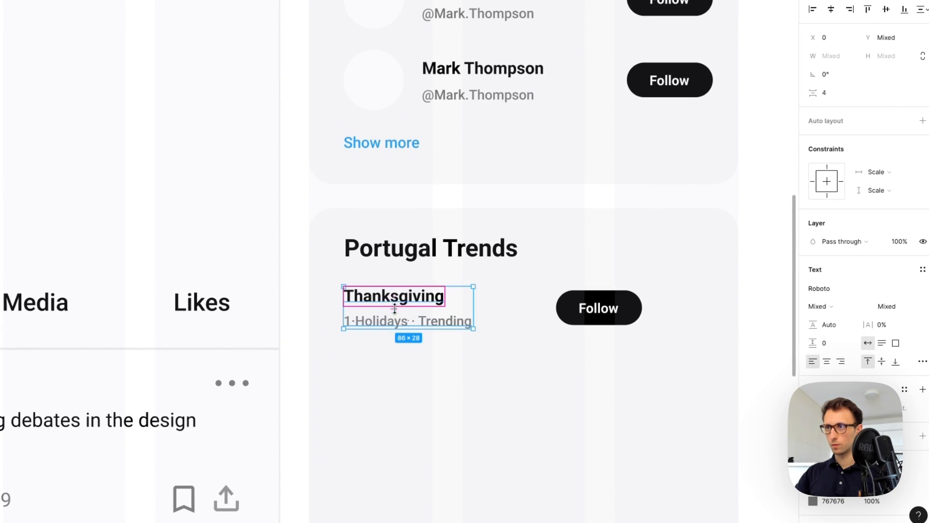
pyautogui.click(578, 308)
pyautogui.press('Delete')
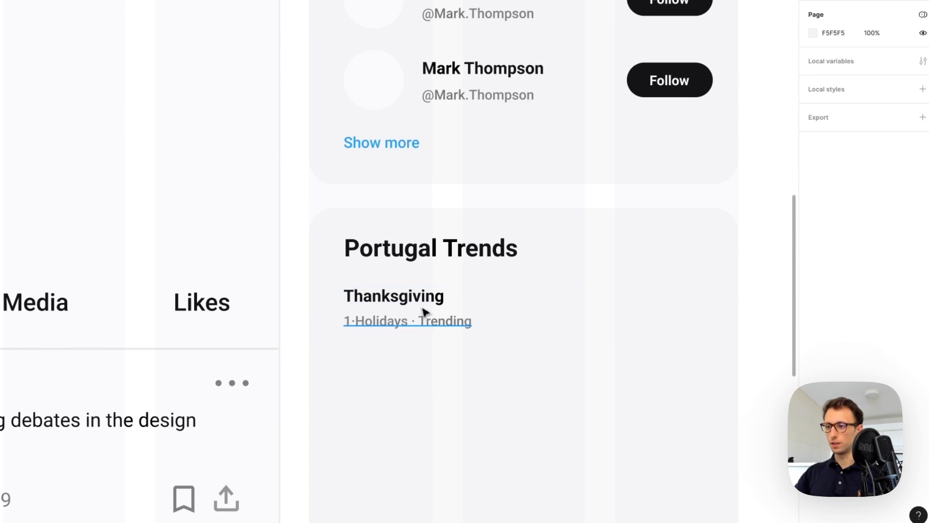
# Wrap the two text lines in auto layout, then reduce them to a plain group
pyautogui.click(435, 325)
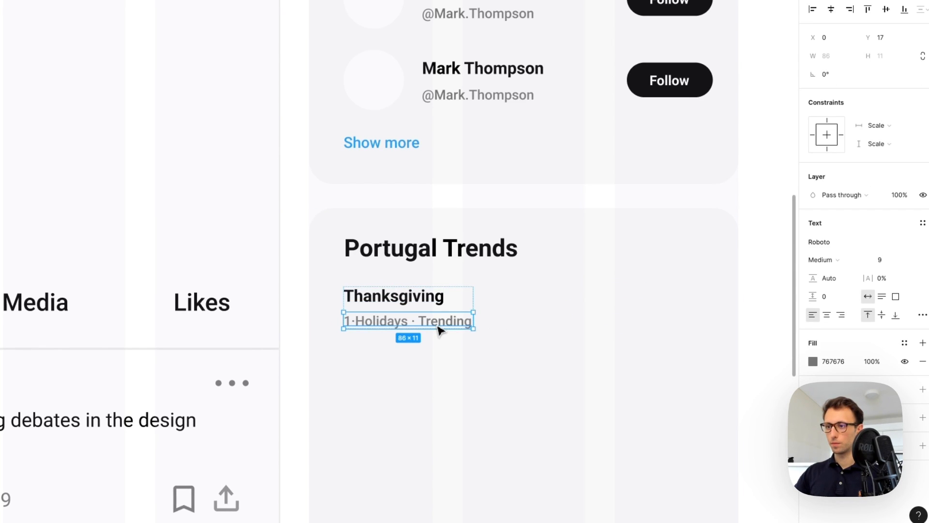
pyautogui.moveTo(437, 327)
pyautogui.mouseDown()
pyautogui.moveTo(437, 284)
pyautogui.moveTo(429, 321)
pyautogui.mouseUp()
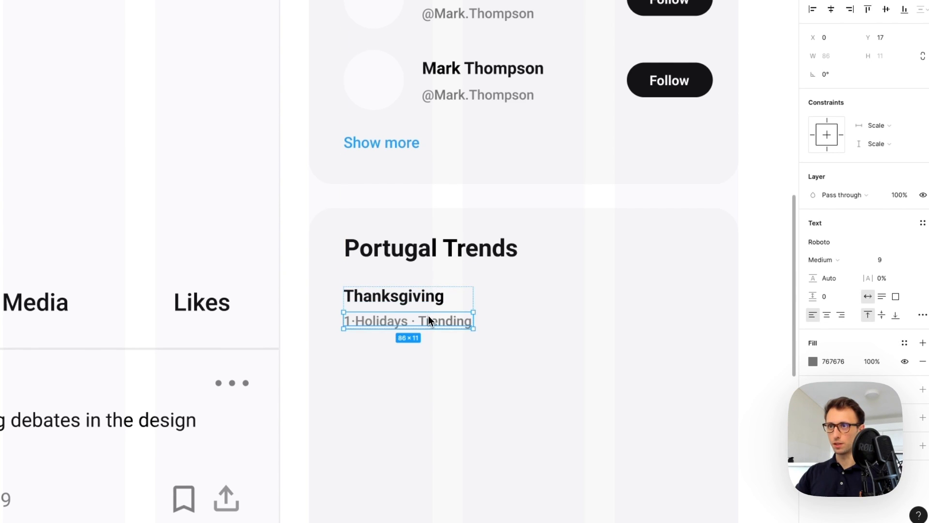
pyautogui.hotkey('shift', 'a')
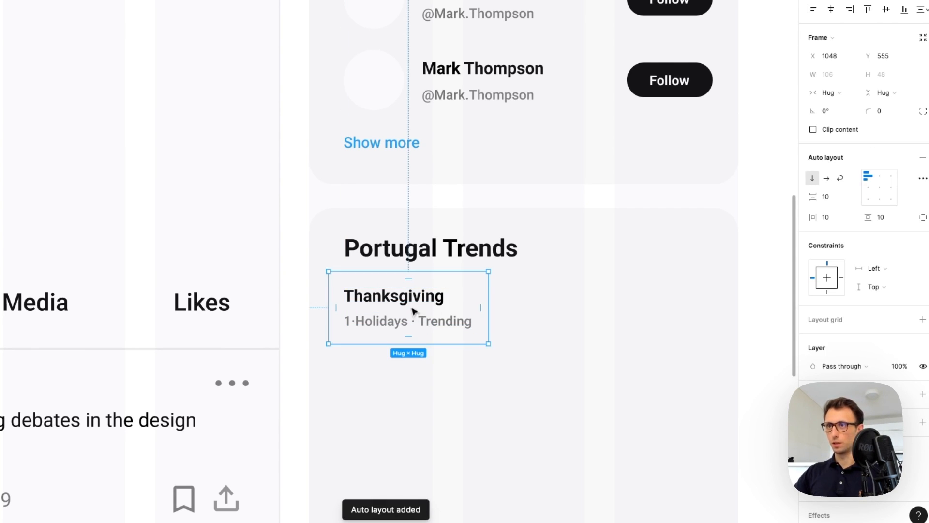
pyautogui.press('super+shift+a')
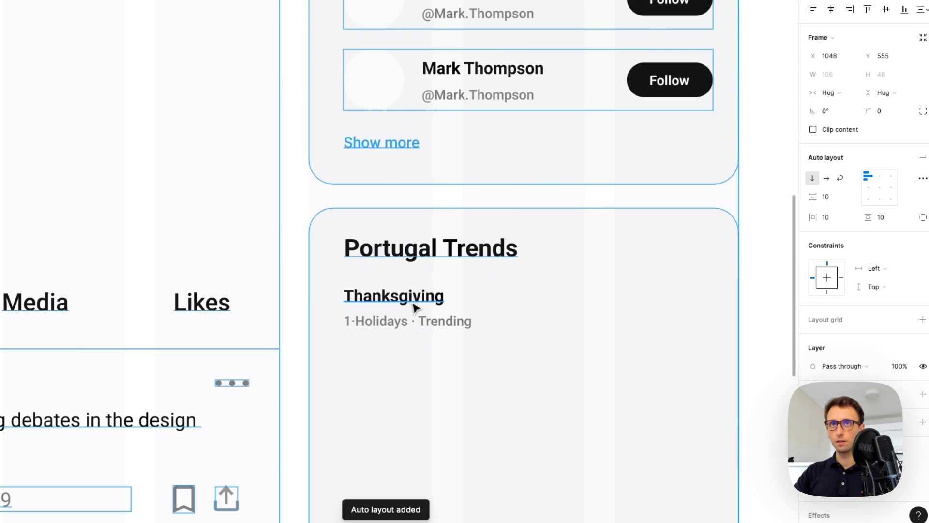
pyautogui.click(416, 300)
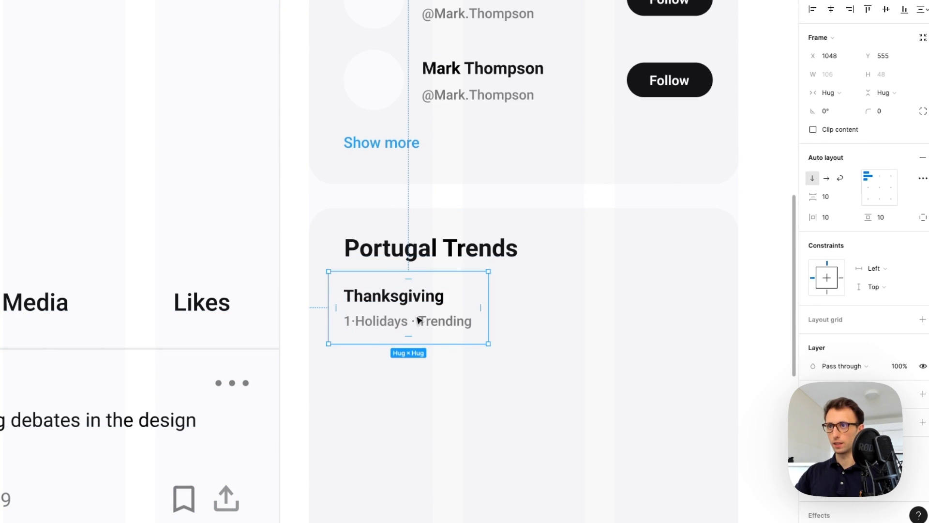
pyautogui.doubleClick(417, 318)
pyautogui.click(441, 285)
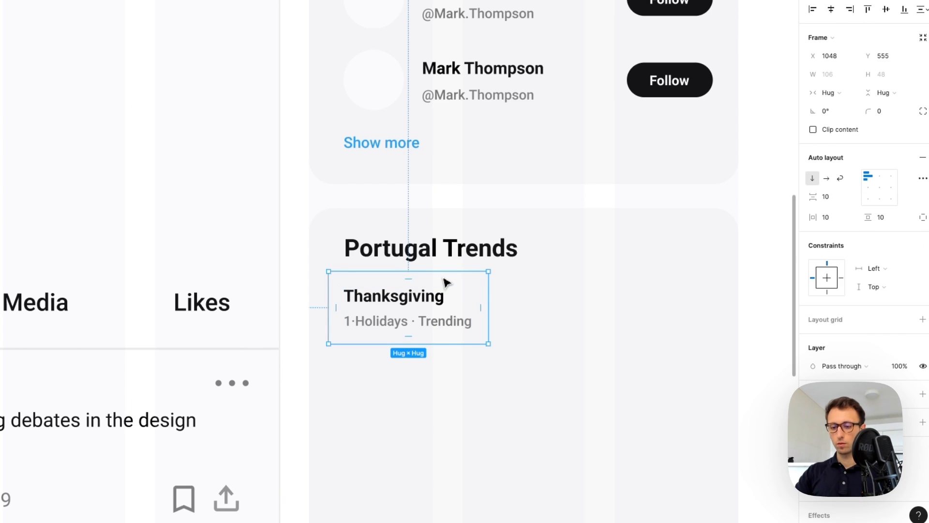
pyautogui.press('super+shift+g')
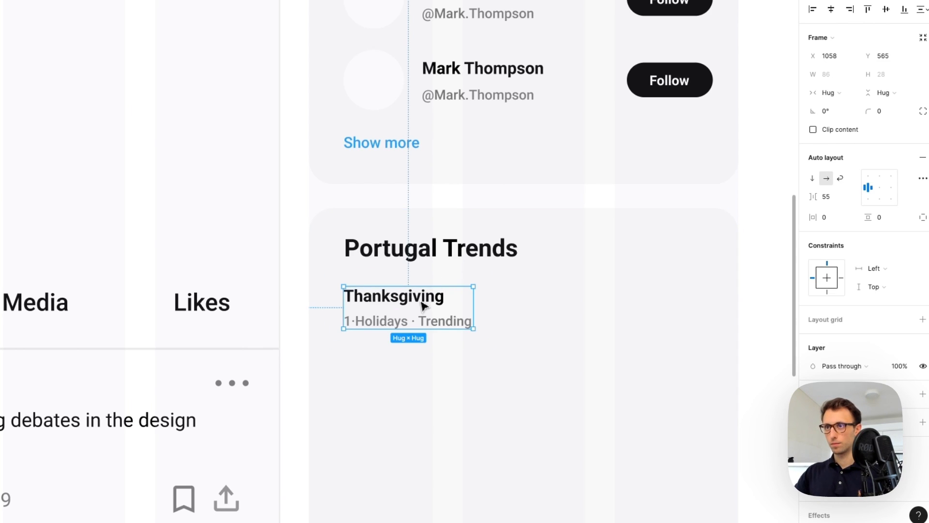
pyautogui.press('super+shift+g')
pyautogui.click(424, 311)
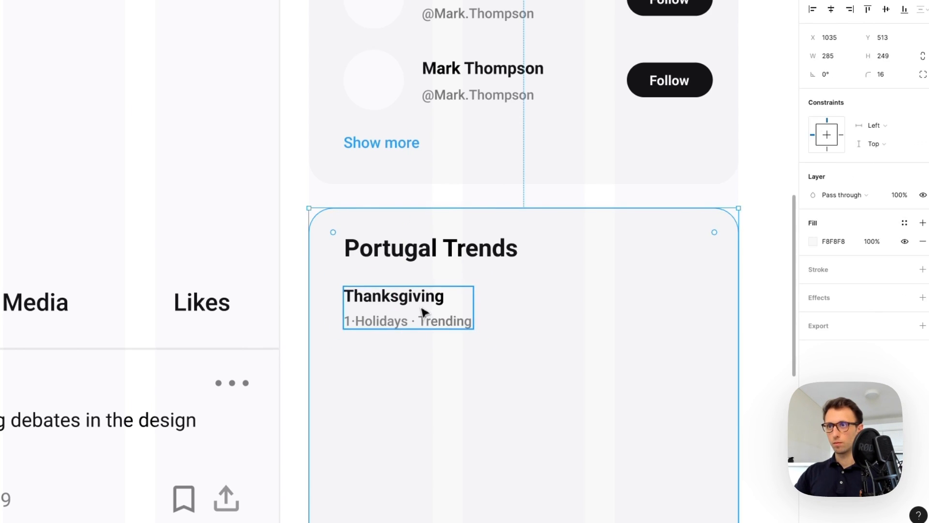
# Move the 1·Holidays · Trending line above Thanksgiving
pyautogui.click(420, 310)
pyautogui.doubleClick(419, 300)
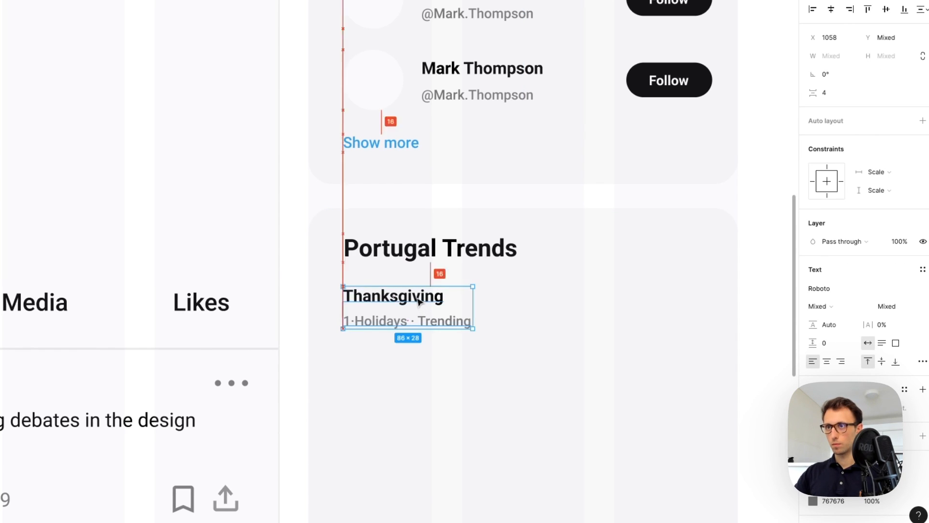
pyautogui.keyDown('shift'); pyautogui.click(422, 323); pyautogui.keyUp('shift')
pyautogui.scroll(5, 414, 326)
pyautogui.moveTo(415, 327)
pyautogui.mouseDown()
pyautogui.moveTo(400, 283)
pyautogui.moveTo(430, 305)
pyautogui.moveTo(425, 317)
pyautogui.mouseUp()
pyautogui.scroll(-5, 408, 282)
# Add a copy of the subtitle below Thanksgiving reading '2.2M Posts'
pyautogui.click(432, 268)
pyautogui.doubleClick(425, 317)
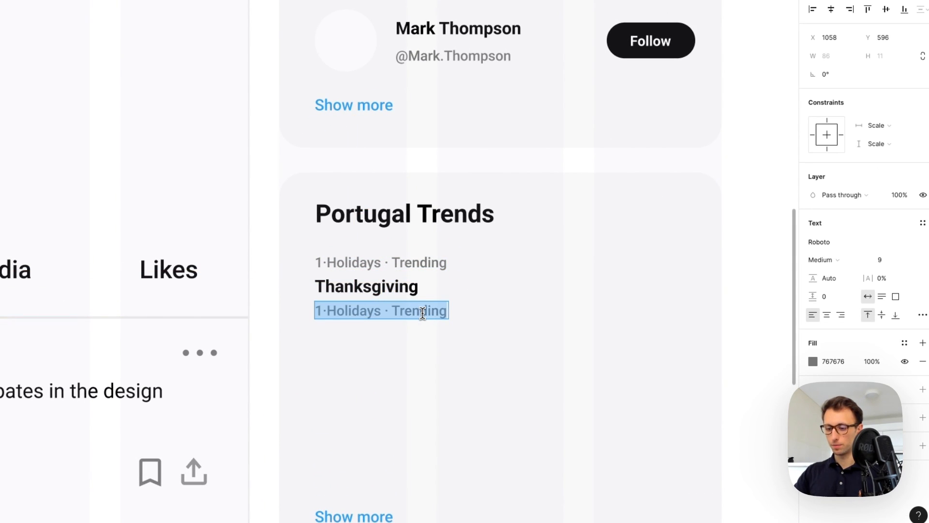
pyautogui.write('2.2M Posts')
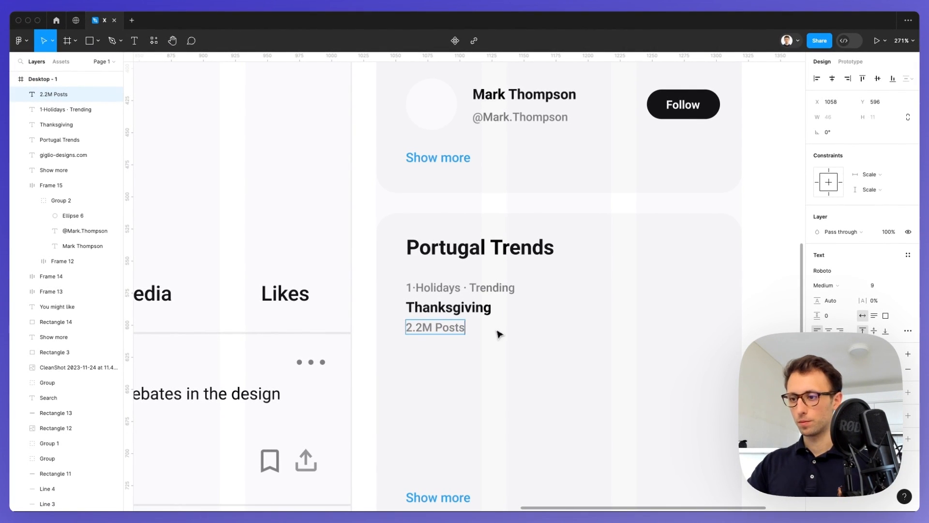
pyautogui.scroll(-2, 512, 332)
pyautogui.click(738, 294)
pyautogui.scroll(-1, 738, 294)
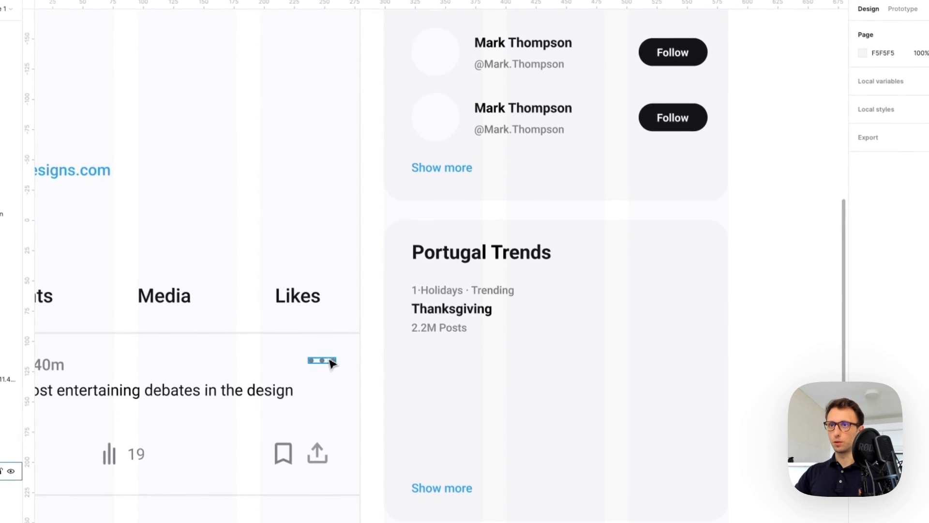
# Copy the three-dot icon beside Thanksgiving, scale it to 0.68x, and auto-layout it with the text
pyautogui.click(332, 363)
pyautogui.moveTo(333, 362); pyautogui.dragTo(706, 308)
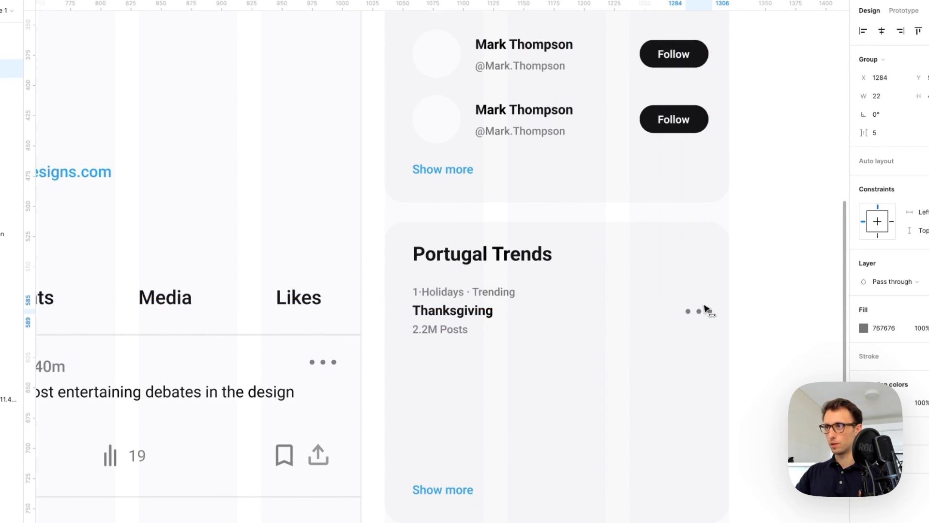
pyautogui.press('k')
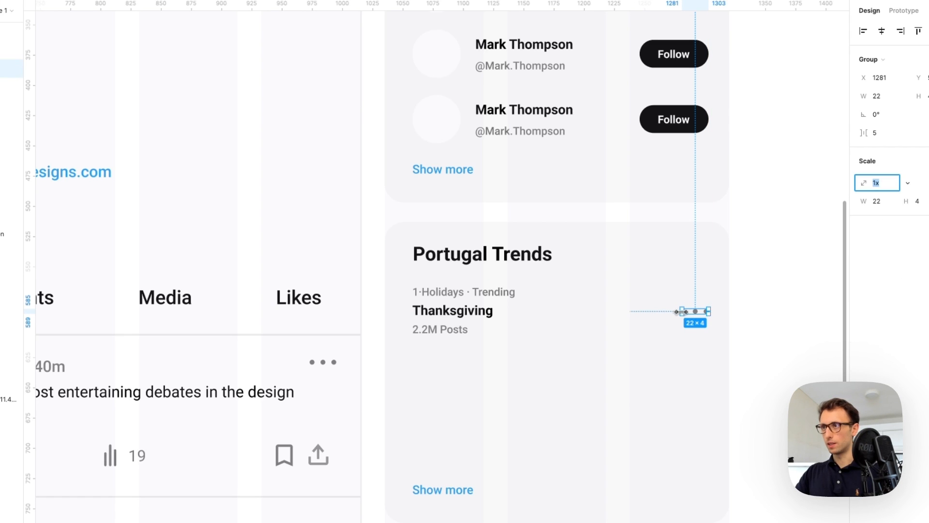
pyautogui.moveTo(682, 311); pyautogui.dragTo(689, 310)
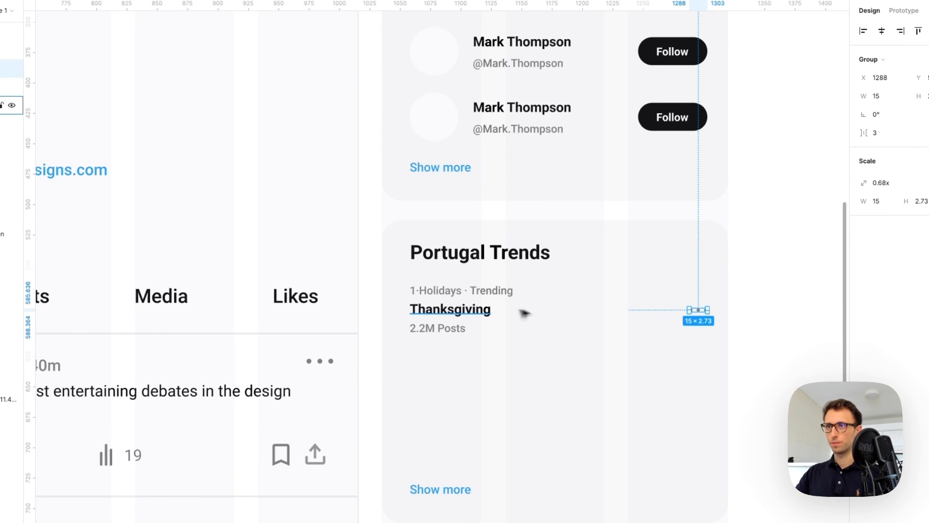
pyautogui.click(485, 310)
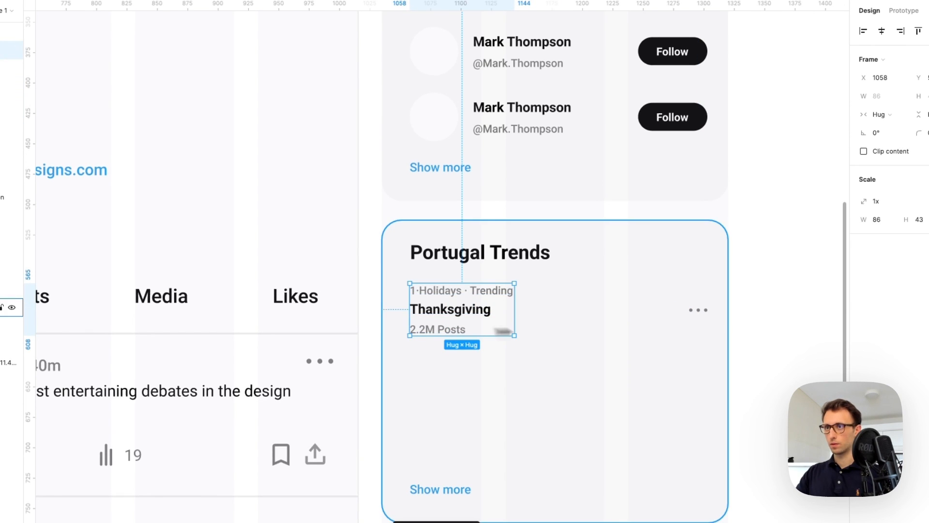
pyautogui.keyDown('shift'); pyautogui.click(697, 312); pyautogui.keyUp('shift')
pyautogui.hotkey('shift', 'a')
# Delete the Show more link from the Portugal Trends card
pyautogui.scroll(-3, 692, 333)
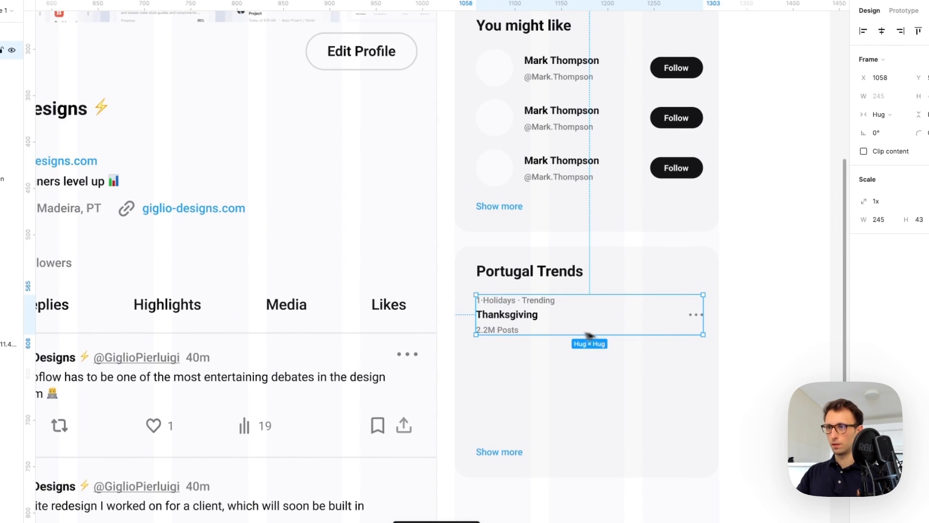
pyautogui.scroll(-1, 550, 440)
pyautogui.click(506, 419)
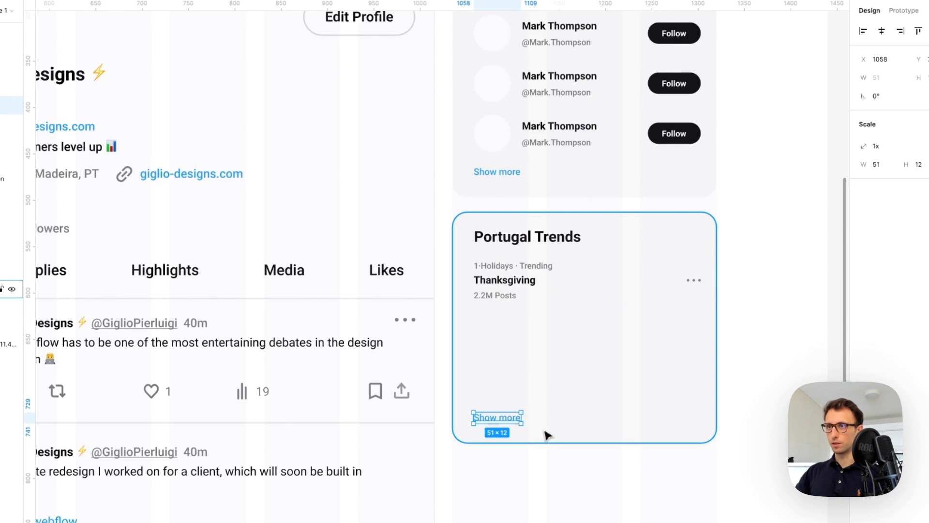
pyautogui.press('Delete')
pyautogui.scroll(-3, 547, 432)
pyautogui.scroll(-3, 549, 398)
# Duplicate the Thanksgiving trend row into four rows
pyautogui.click(557, 301)
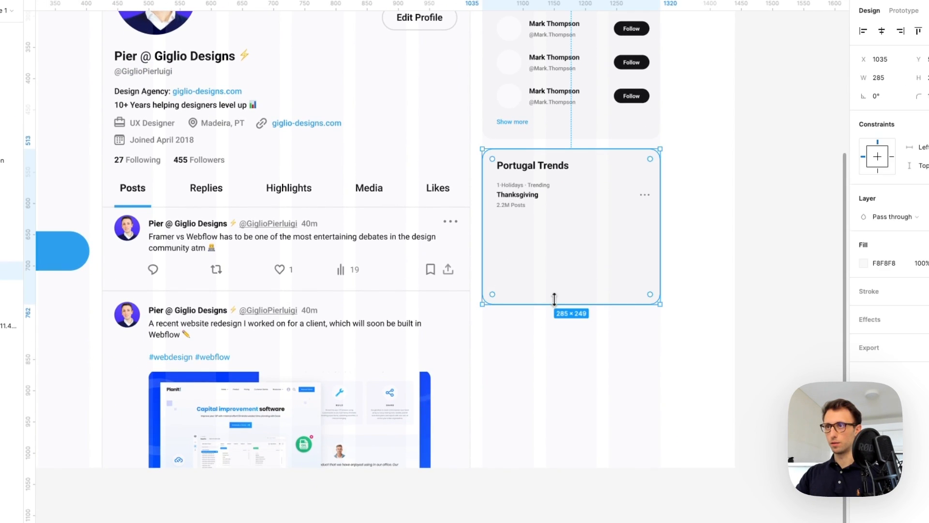
pyautogui.moveTo(559, 304); pyautogui.dragTo(576, 418)
pyautogui.click(528, 190)
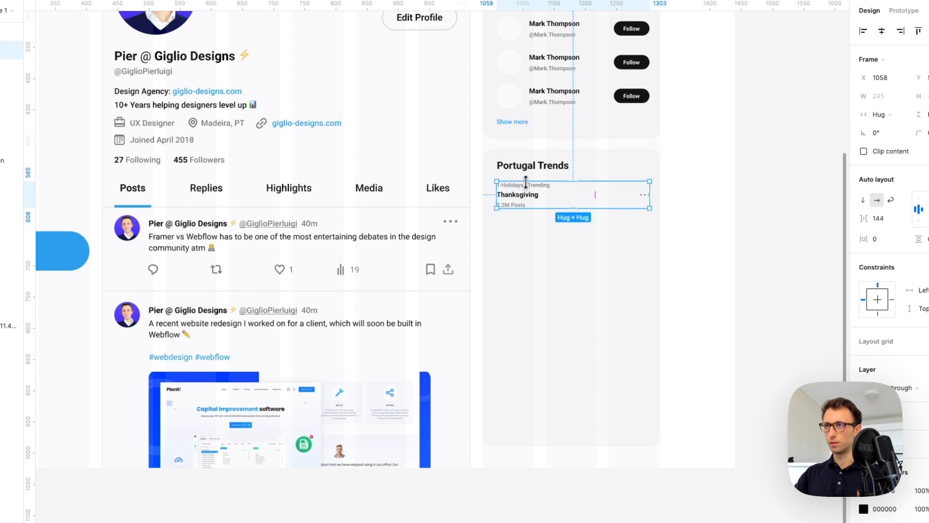
pyautogui.moveTo(525, 182); pyautogui.dragTo(524, 234)
pyautogui.hotkey('ctrl', 'd')
pyautogui.hotkey('ctrl', 'd')
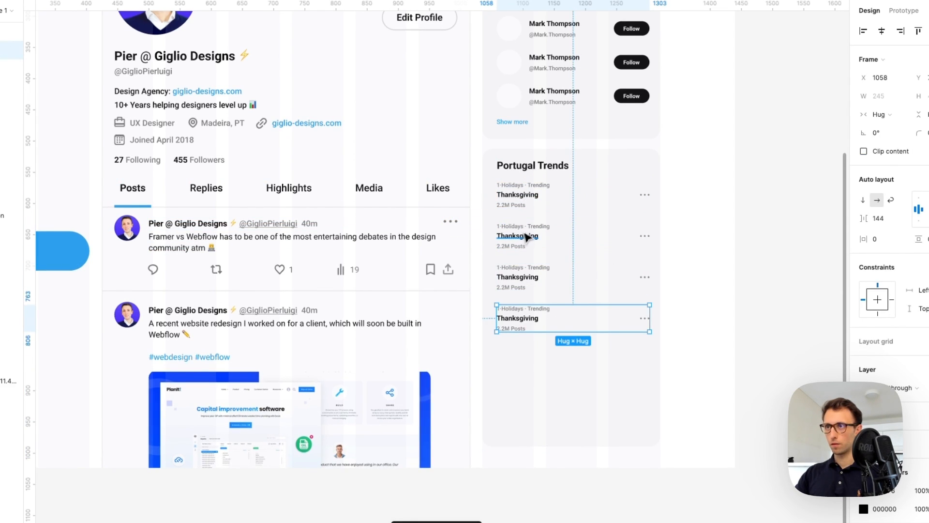
# Set the second subtitle to '2·Holidays' and rename trends to Slow J, 25 de Novembro and Black Friday
pyautogui.click(725, 291)
pyautogui.keyDown('ctrl'); pyautogui.click(522, 228); pyautogui.keyUp('ctrl')
pyautogui.doubleClick(515, 226)
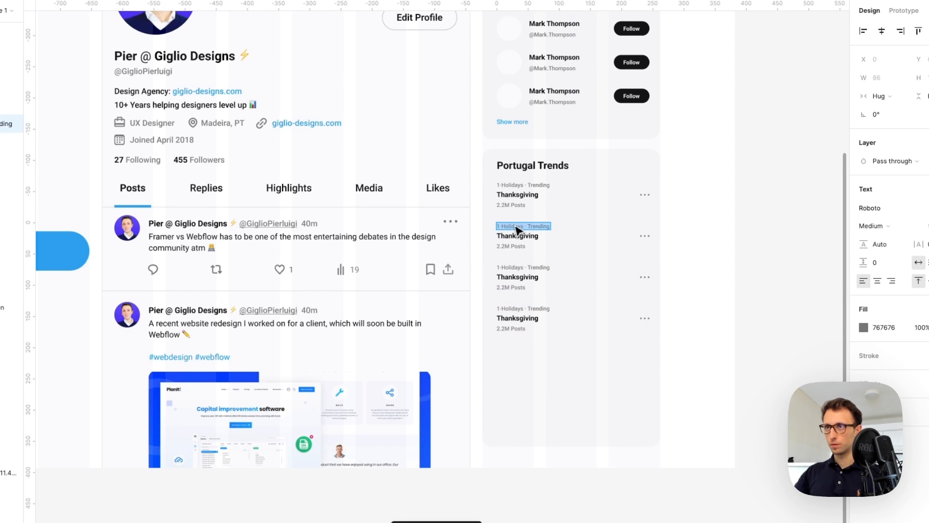
pyautogui.click(495, 269)
pyautogui.click(495, 309)
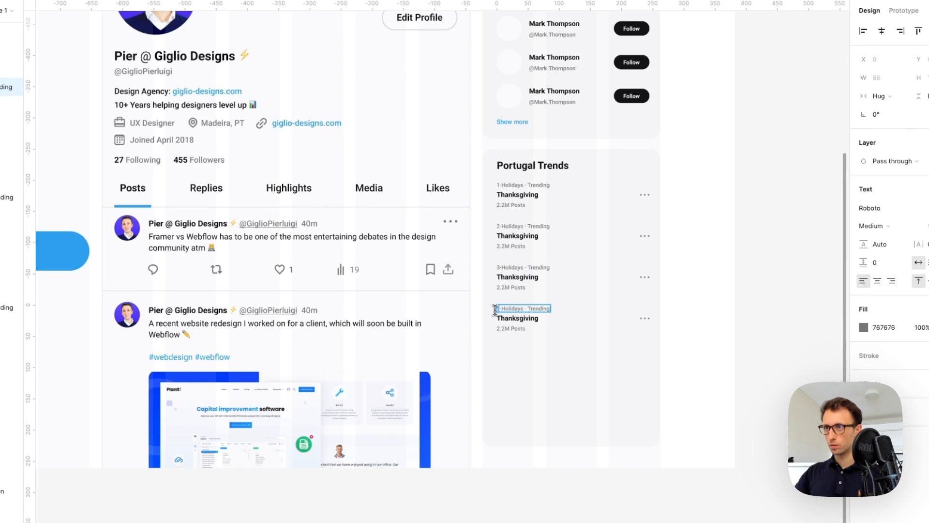
pyautogui.doubleClick(509, 234)
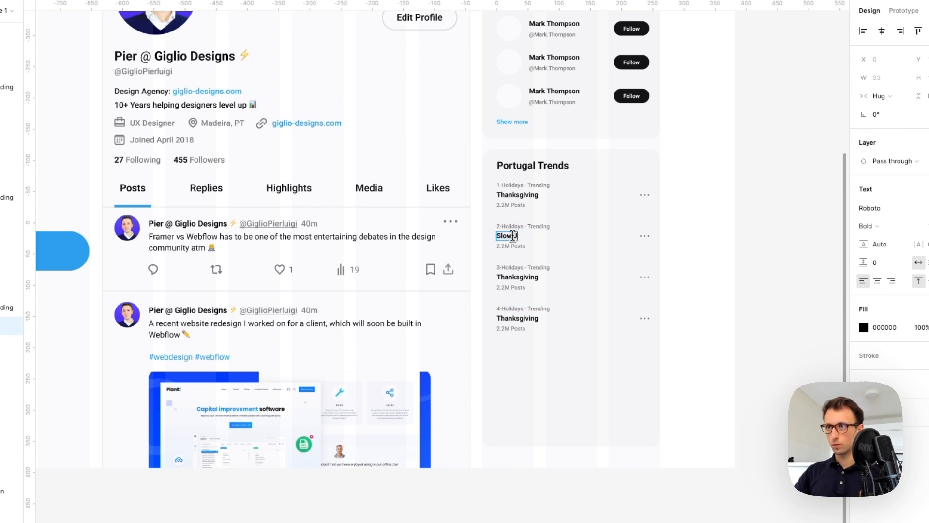
pyautogui.doubleClick(516, 277)
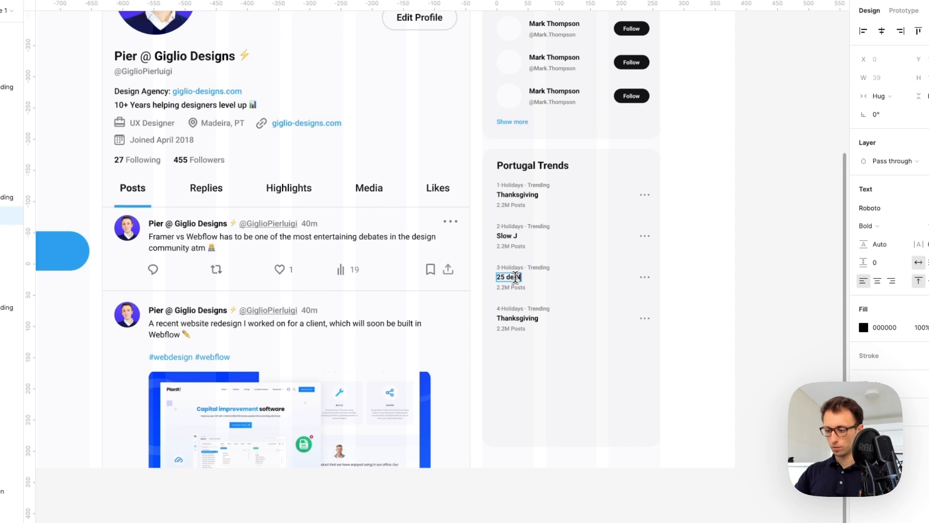
pyautogui.doubleClick(517, 318)
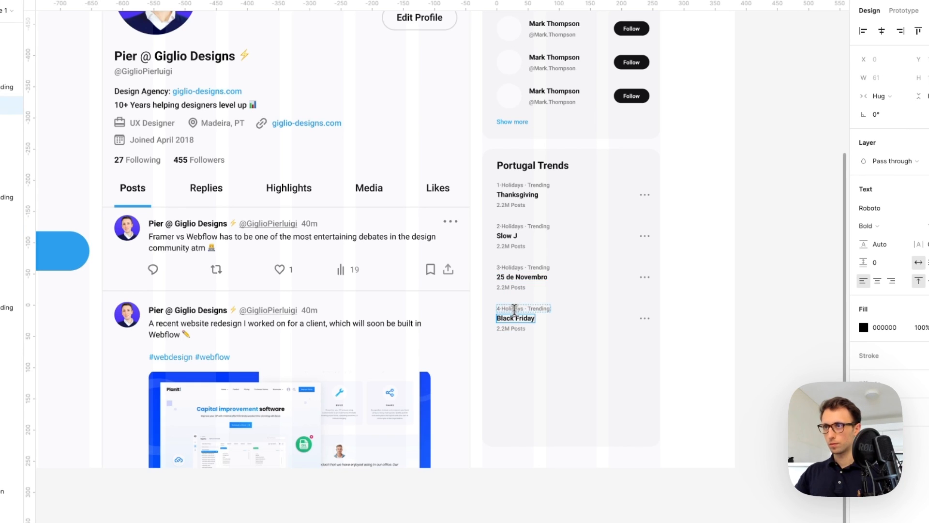
pyautogui.press('Escape')
pyautogui.click(686, 315)
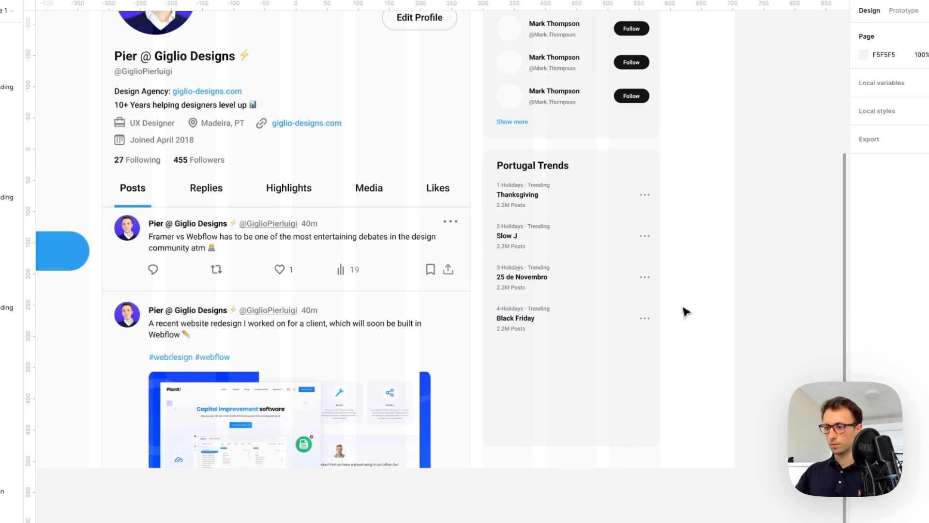
# Shrink the Portugal Trends card height from 477 to 329 so it ends below Black Friday
pyautogui.scroll(1, 684, 309)
pyautogui.click(611, 399)
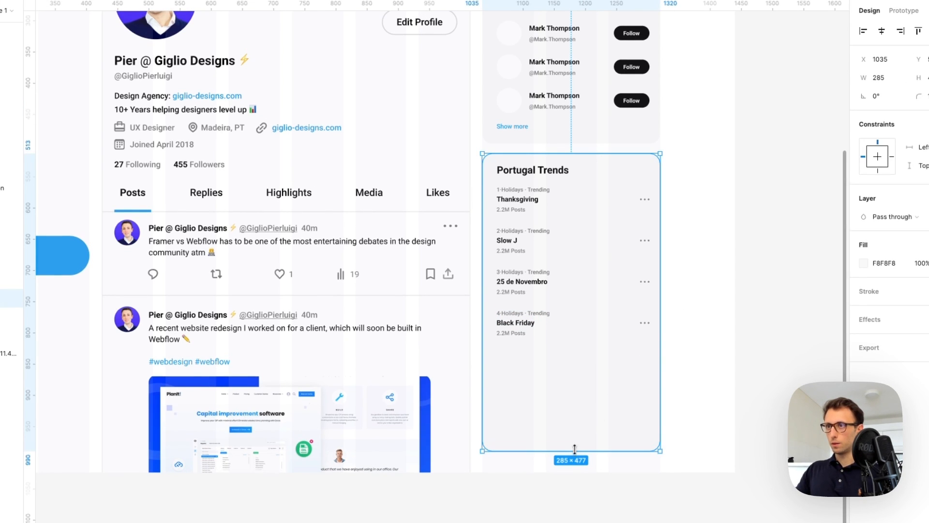
pyautogui.moveTo(575, 450); pyautogui.dragTo(572, 358)
pyautogui.click(579, 387)
pyautogui.scroll(3, 578, 390)
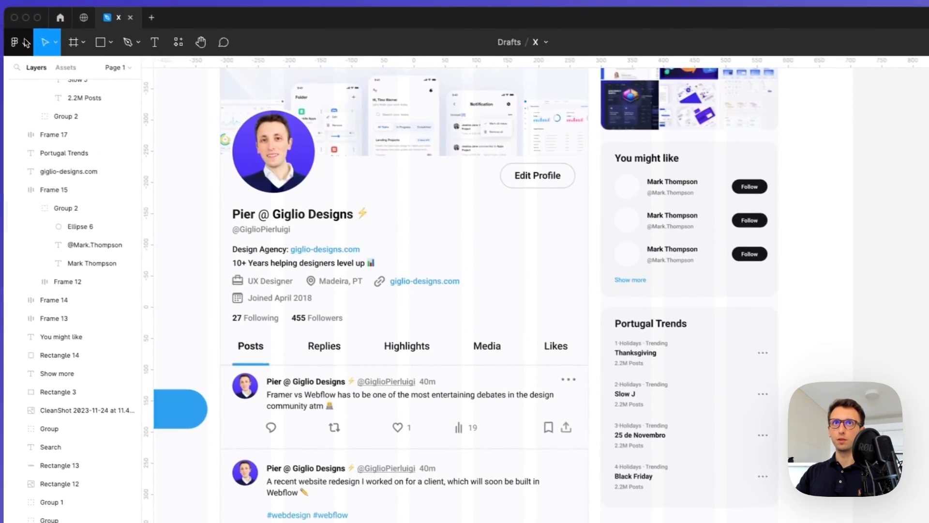
# Start the Unsplash plugin, search 'portrait', and fill the first avatar circle with a photo
pyautogui.click(17, 40)
pyautogui.moveTo(63, 202)
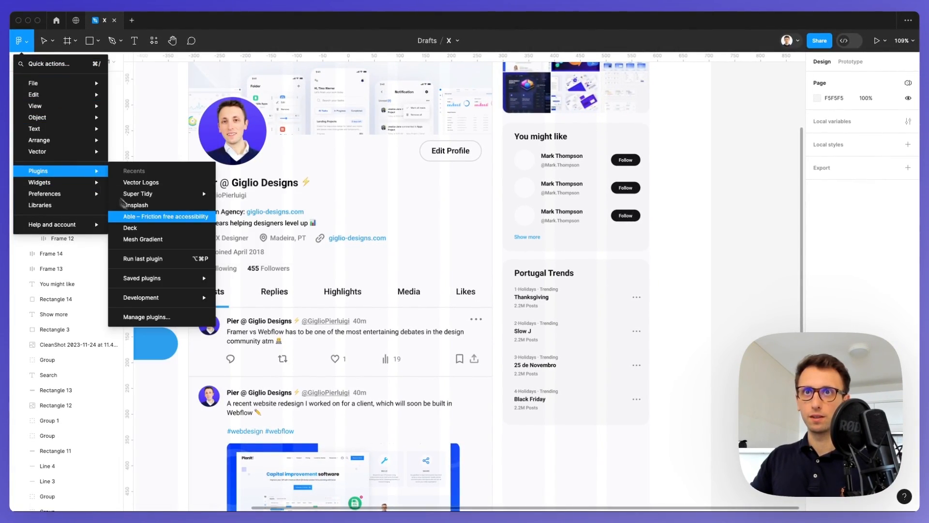
pyautogui.press('Escape')
pyautogui.keyDown('super'); pyautogui.click(525, 163); pyautogui.keyUp('super')
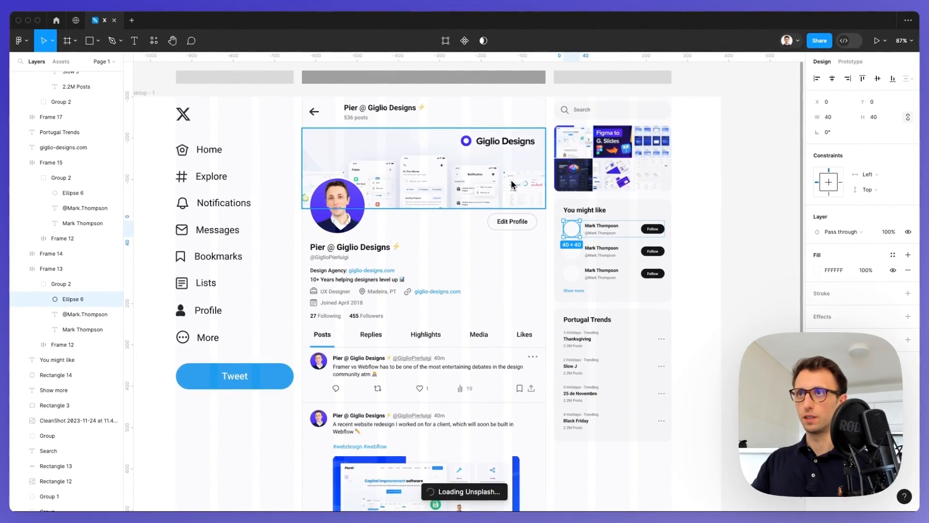
pyautogui.scroll(-2, 512, 185)
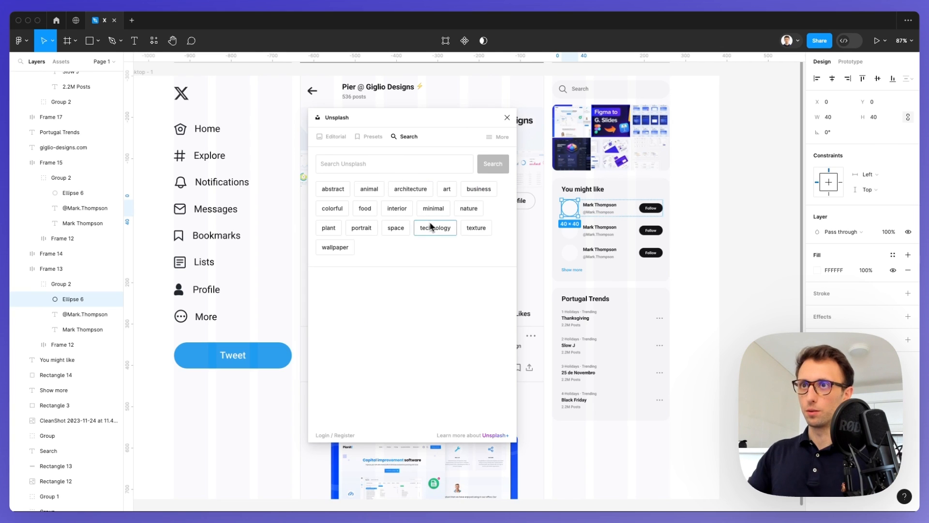
pyautogui.click(361, 228)
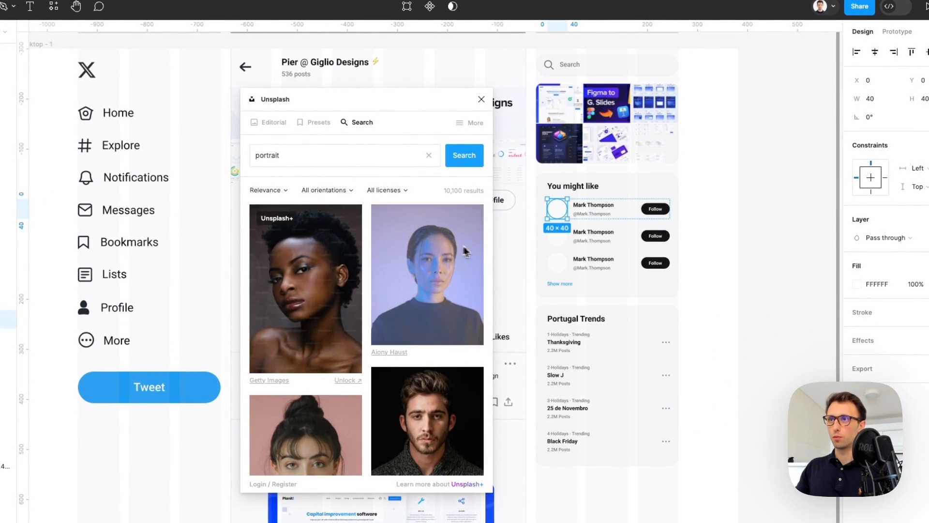
pyautogui.click(465, 250)
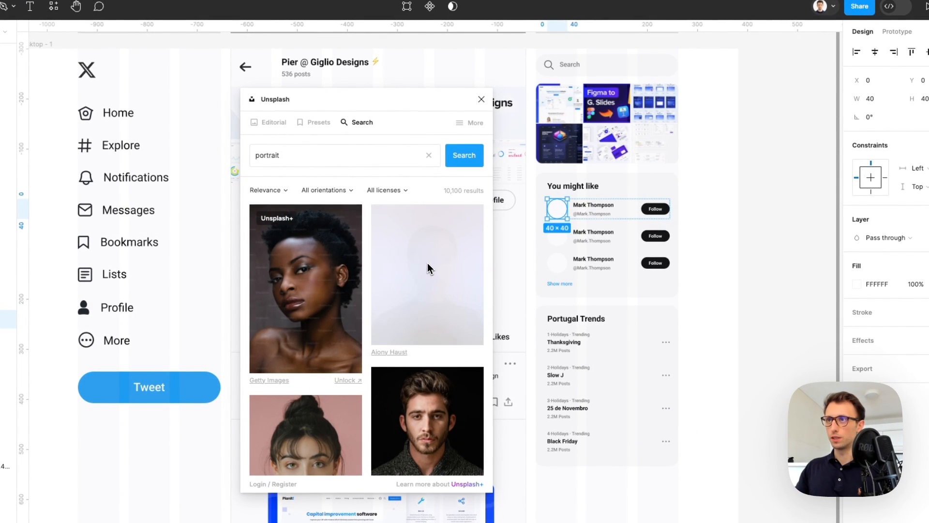
# Fill the second and third avatar circles with portrait photos, then close the plugin
pyautogui.click(557, 236)
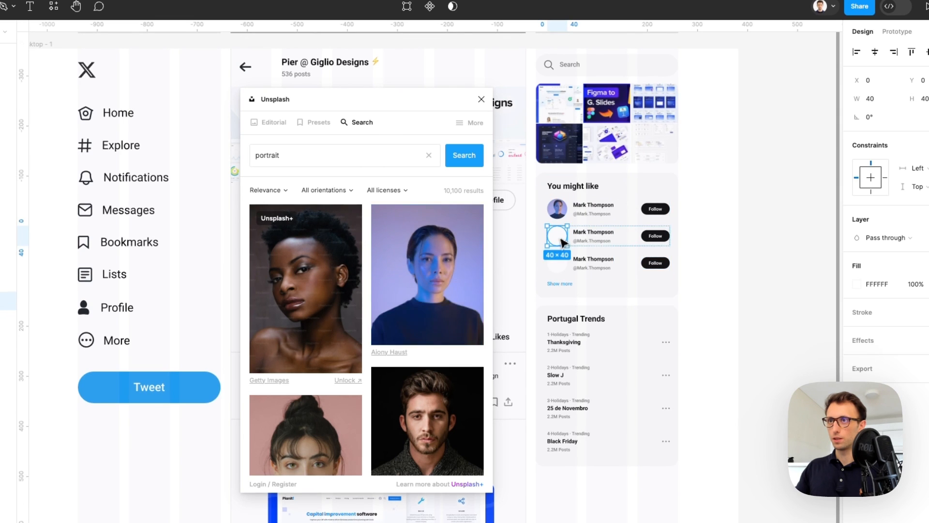
pyautogui.scroll(-10, 450, 301)
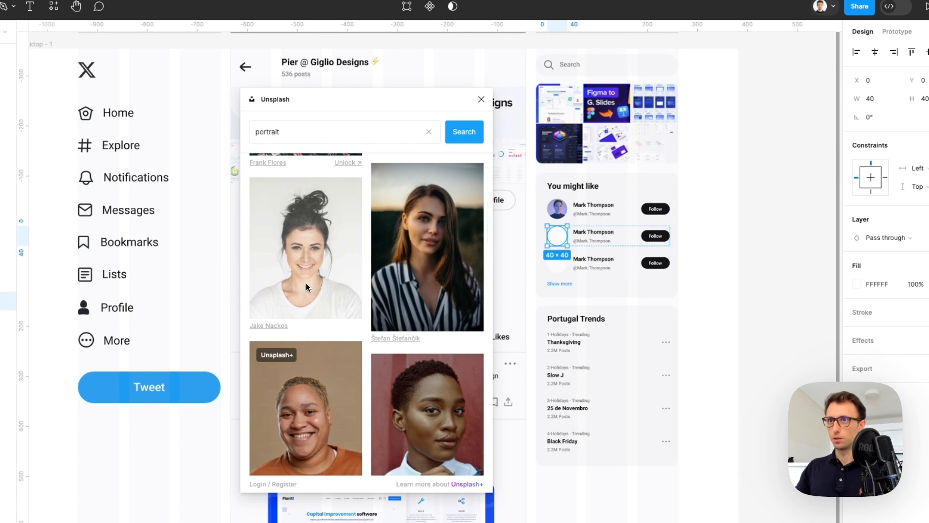
pyautogui.click(305, 247)
pyautogui.click(557, 264)
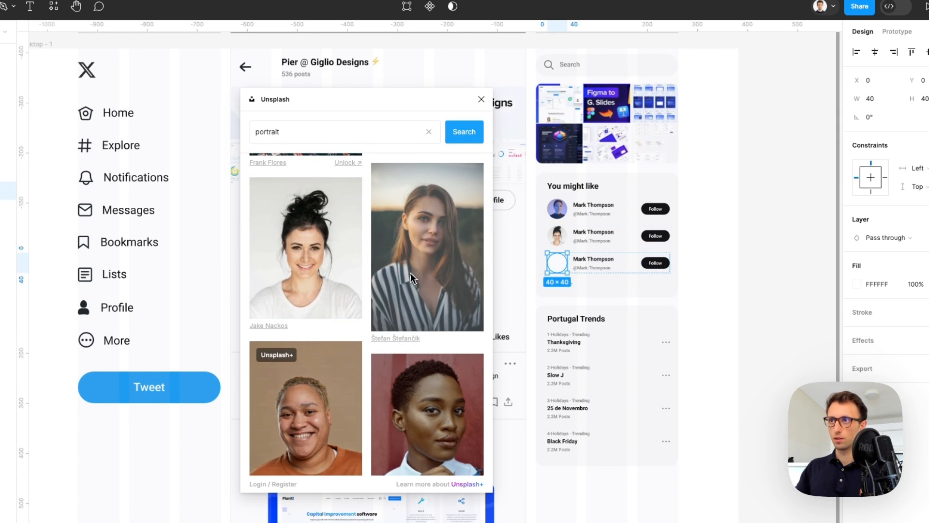
pyautogui.scroll(-10, 408, 275)
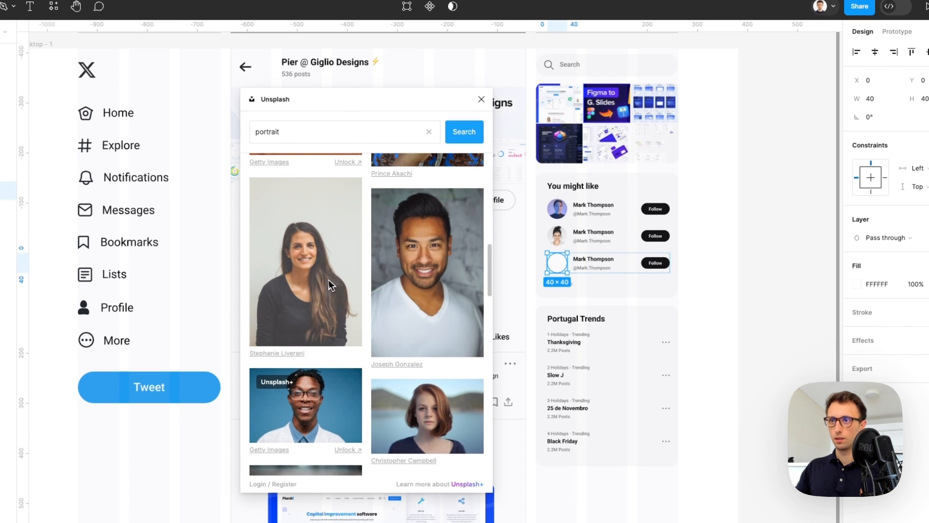
pyautogui.scroll(-10, 324, 280)
pyautogui.scroll(3, 323, 280)
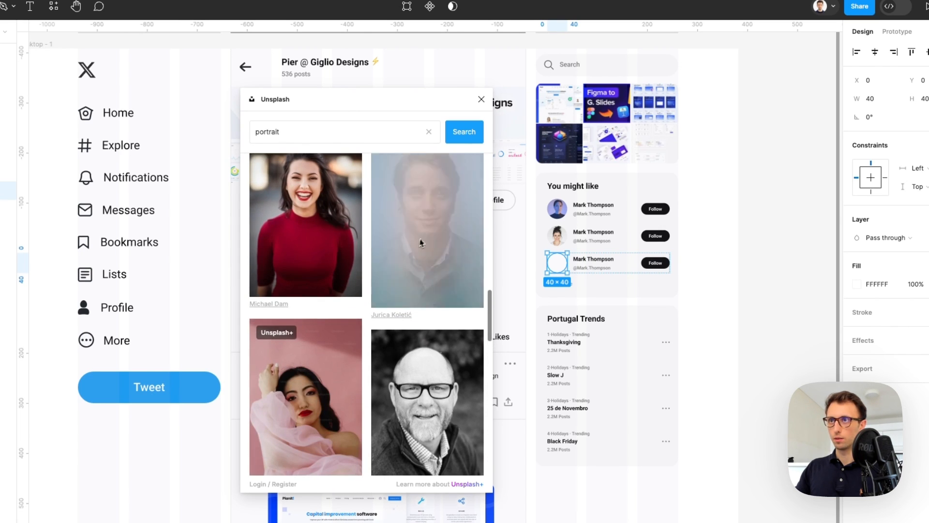
pyautogui.click(425, 232)
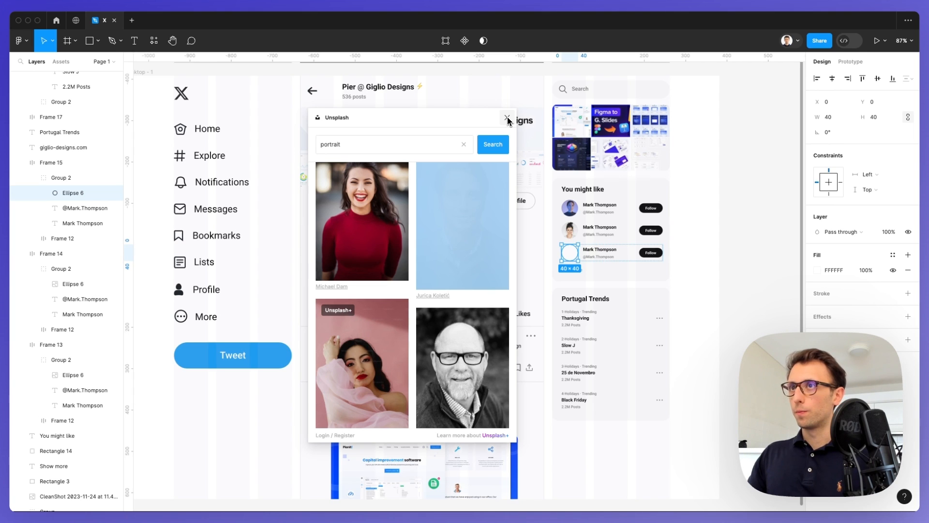
pyautogui.scroll(5, 525, 199)
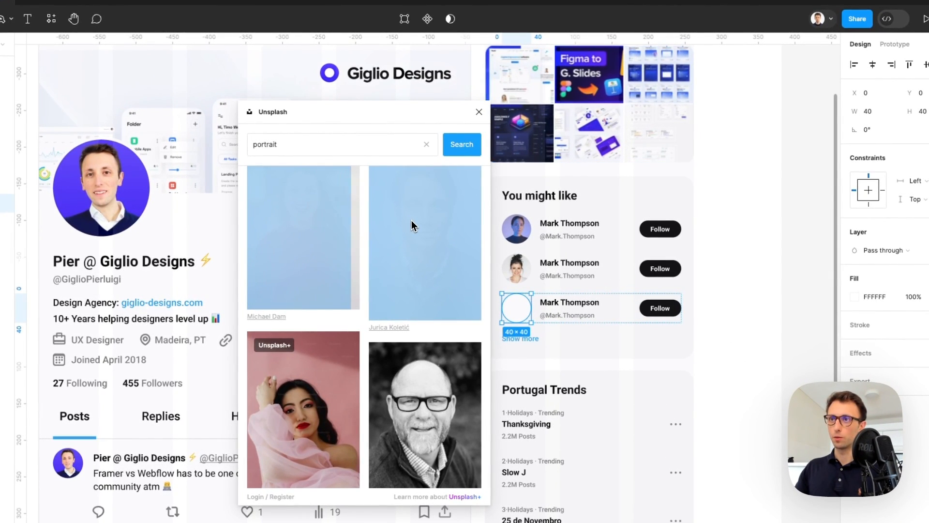
pyautogui.click(479, 113)
pyautogui.scroll(3, 518, 310)
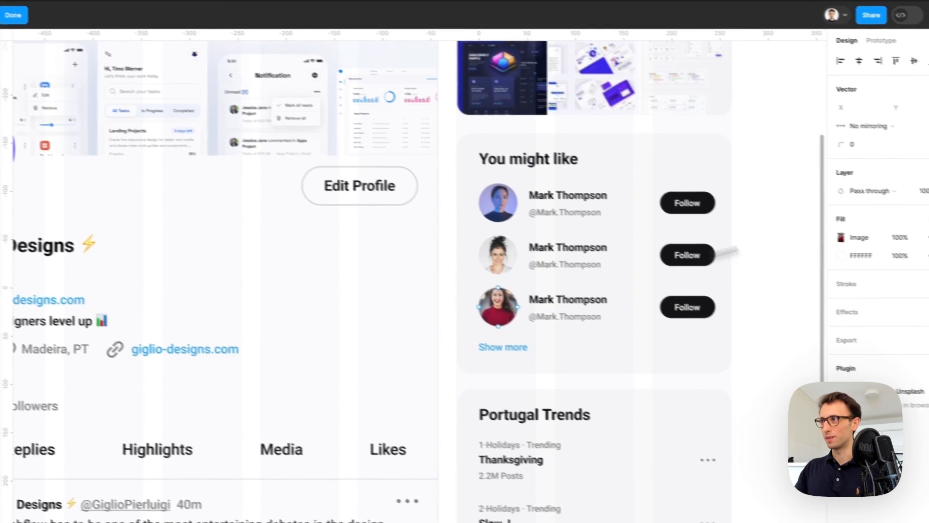
# Switch the avatar's image fill scaling to Crop
pyautogui.click(854, 296)
pyautogui.click(690, 284)
pyautogui.click(669, 296)
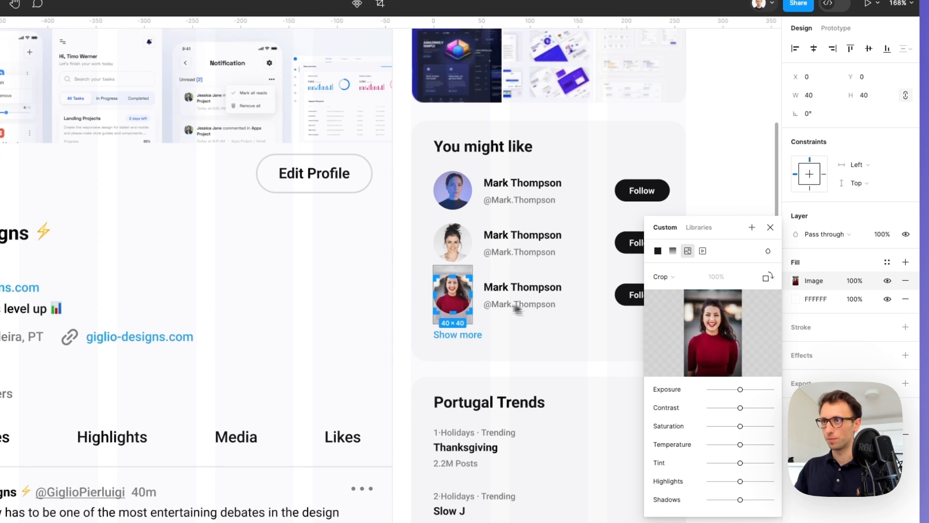
pyautogui.doubleClick(460, 303)
pyautogui.scroll(-3, 481, 234)
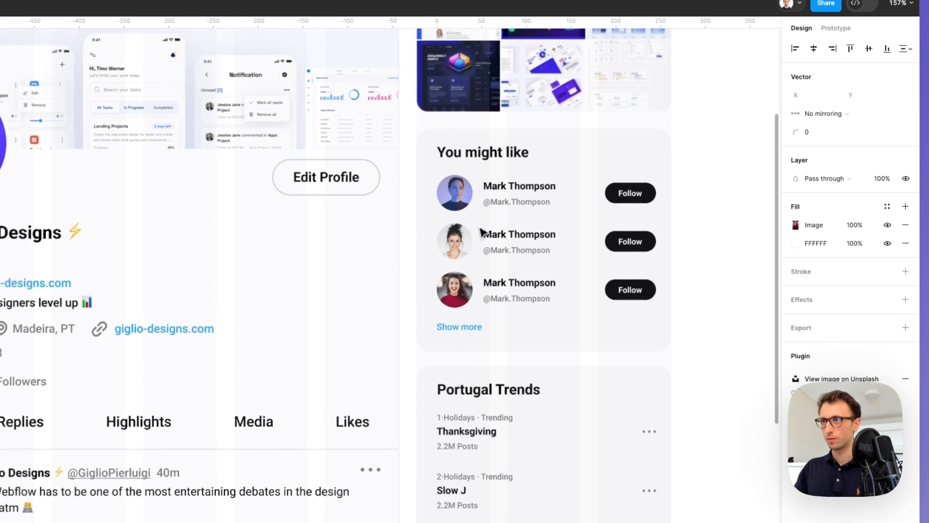
pyautogui.click(495, 193)
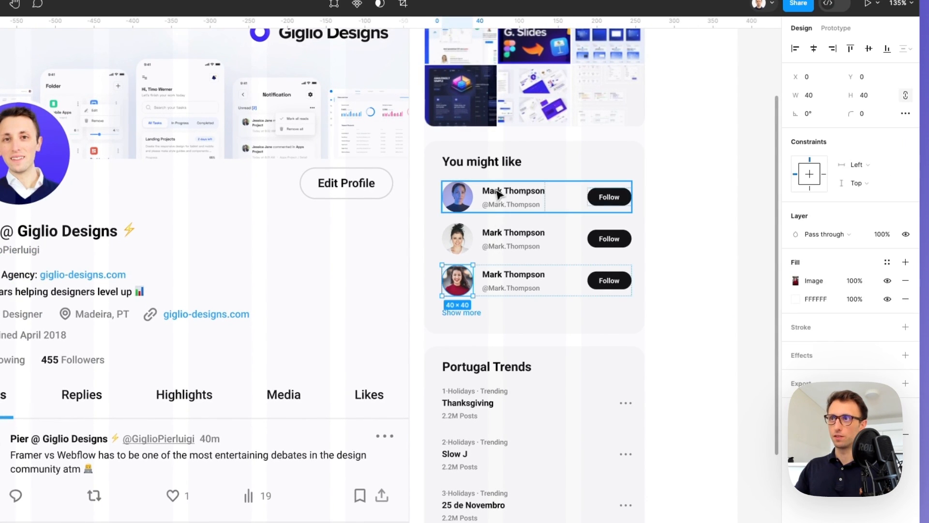
pyautogui.doubleClick(500, 193)
pyautogui.doubleClick(492, 190)
pyautogui.write('Anna')
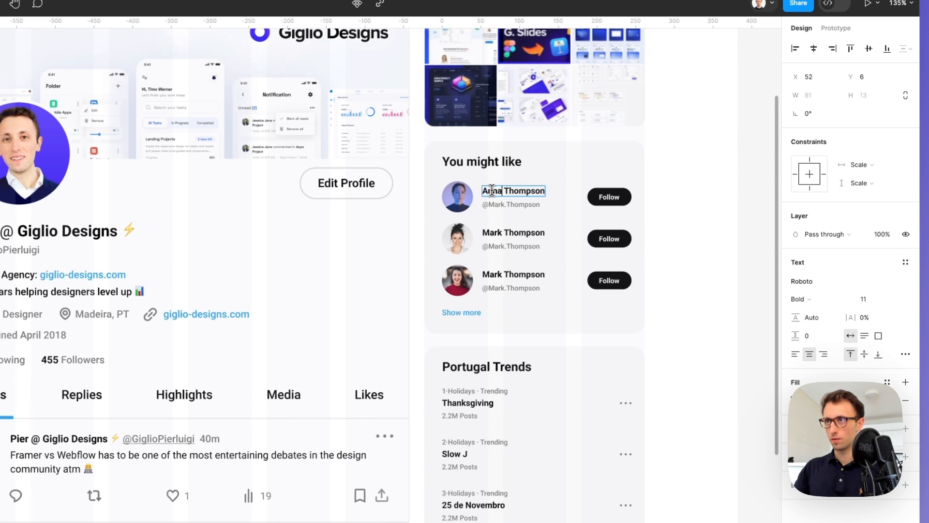
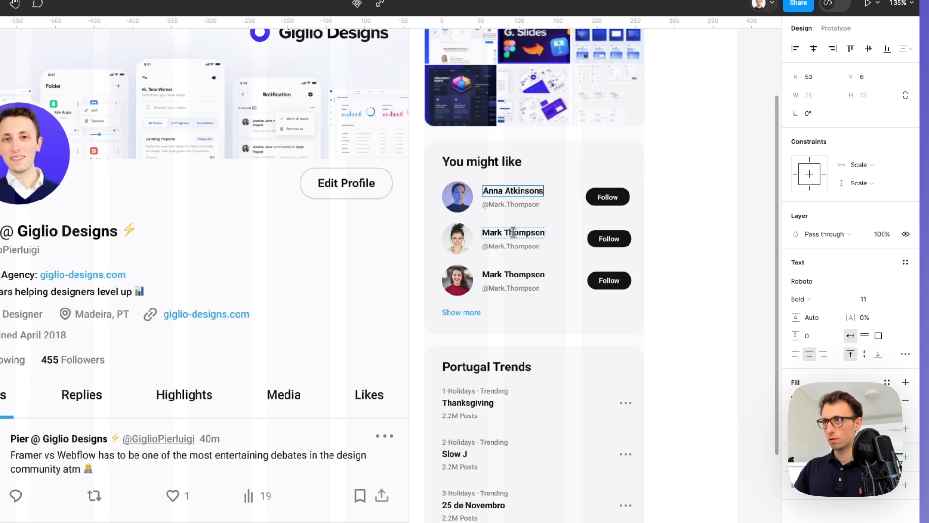
pyautogui.doubleClick(504, 233)
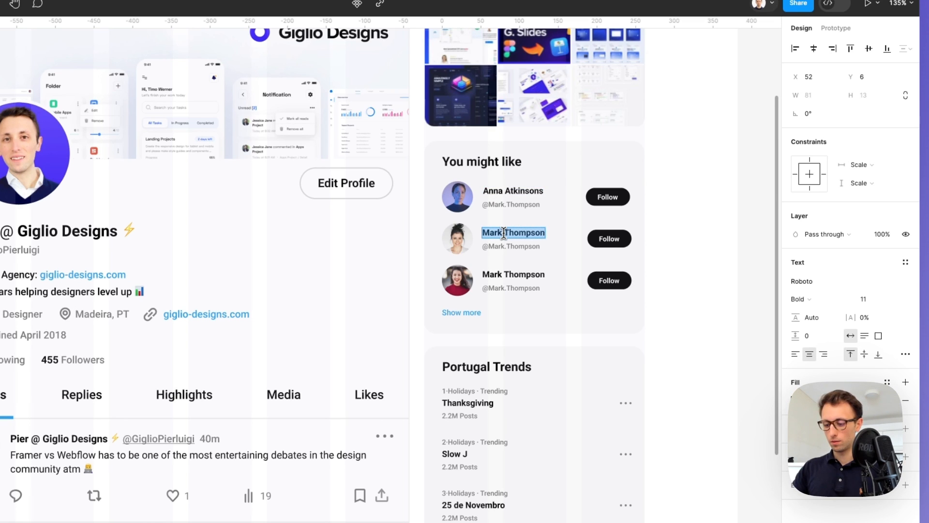
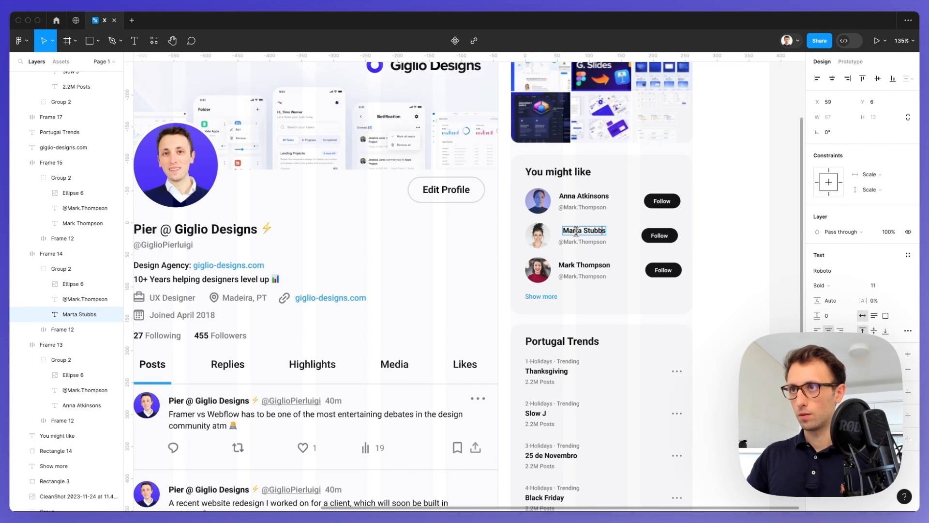
pyautogui.press('Escape')
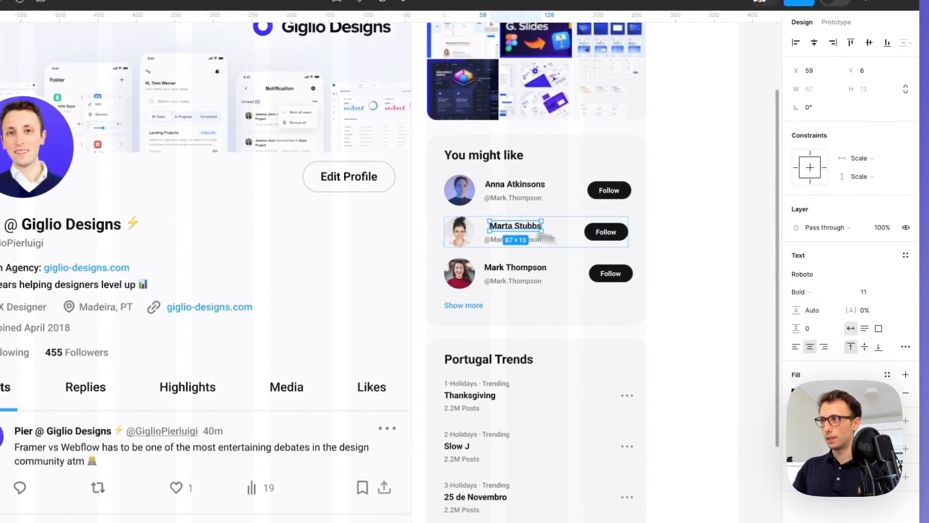
pyautogui.click(817, 330)
pyautogui.moveTo(502, 226); pyautogui.dragTo(496, 226)
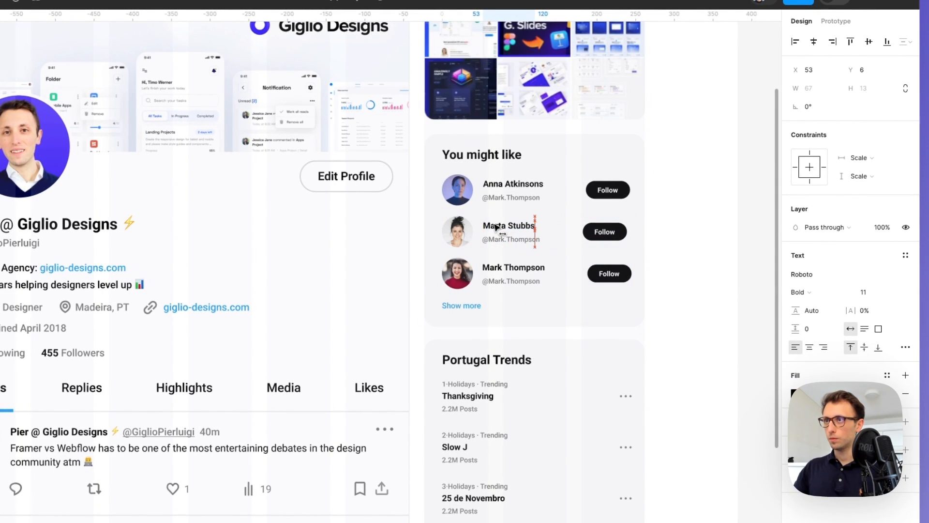
pyautogui.scroll(-3, 491, 224)
# Hide the 12-column layout grid on the Desktop - 1 frame
pyautogui.click(624, 216)
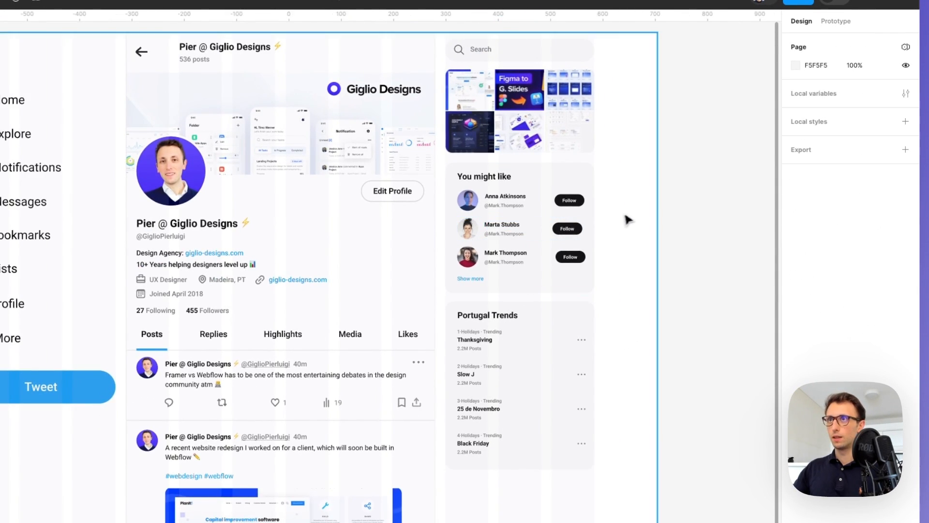
pyautogui.scroll(-2, 605, 203)
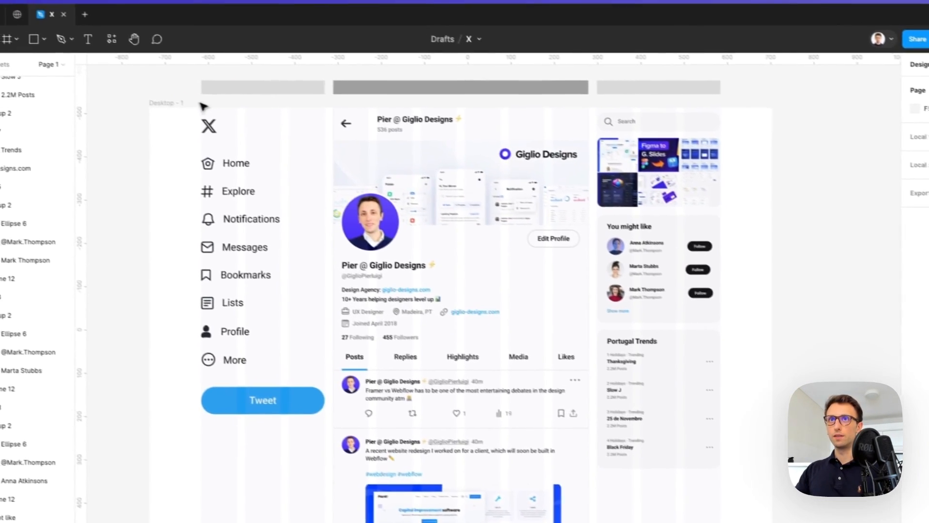
pyautogui.click(200, 104)
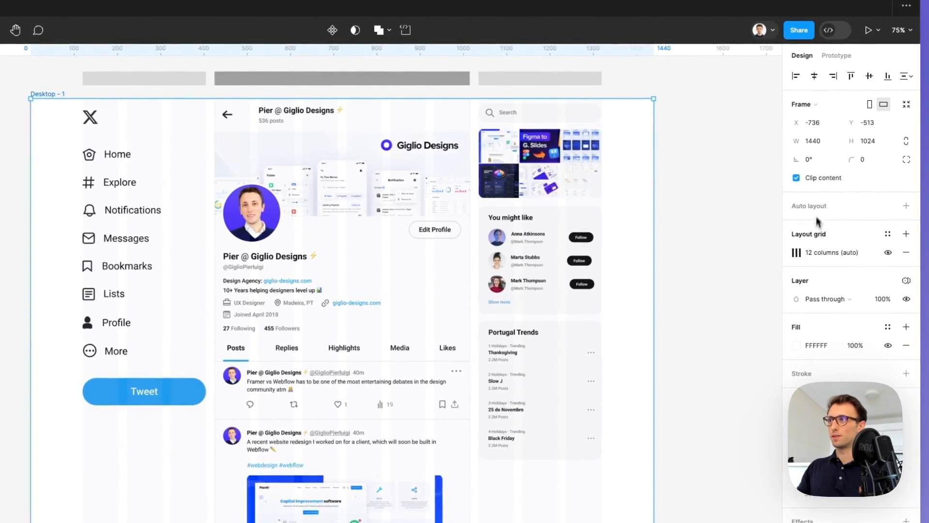
pyautogui.click(887, 252)
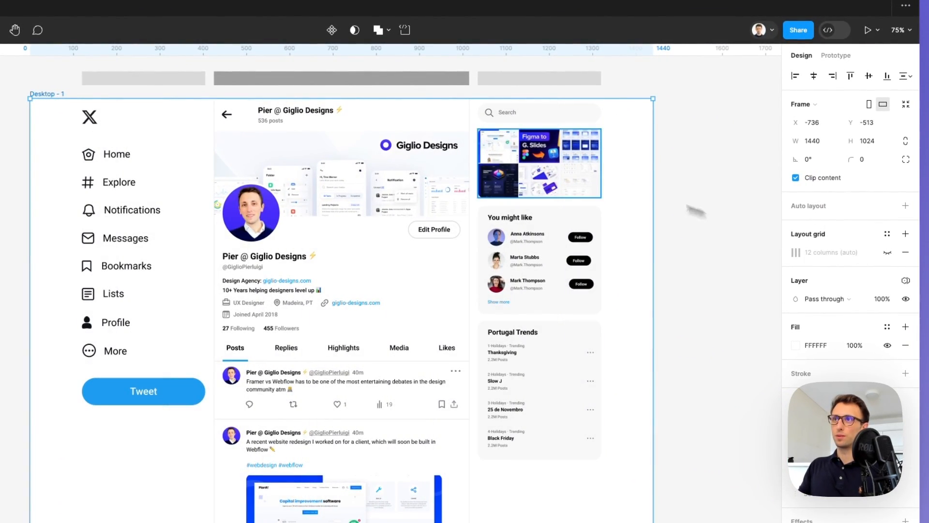
pyautogui.click(712, 216)
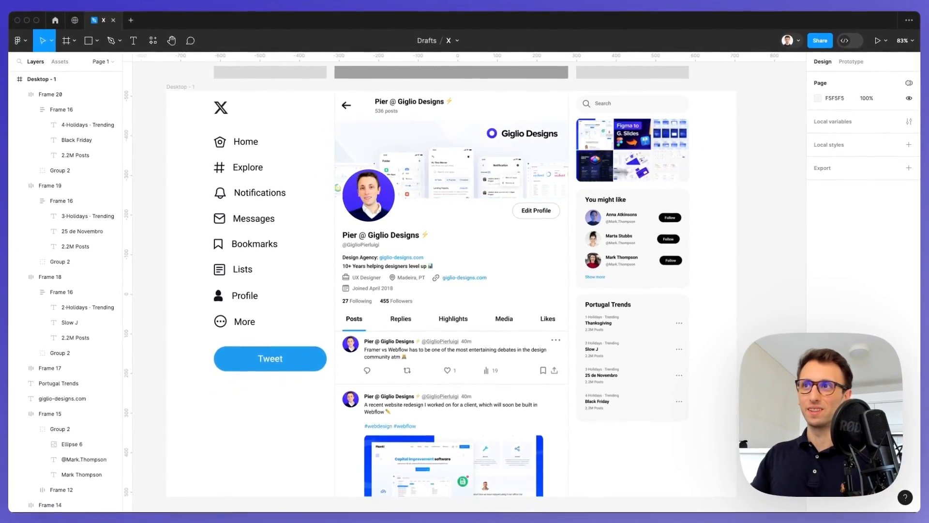
pyautogui.scroll(-3, 503, 73)
pyautogui.click(357, 100)
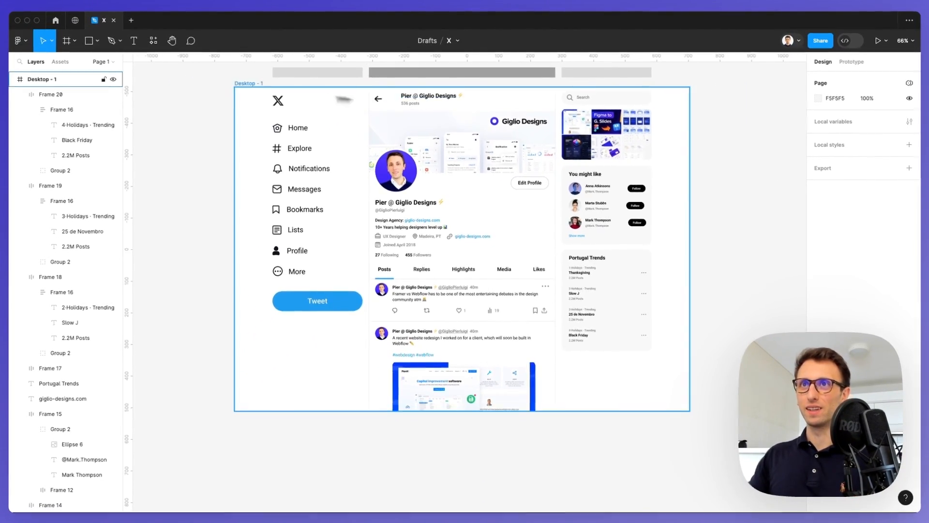